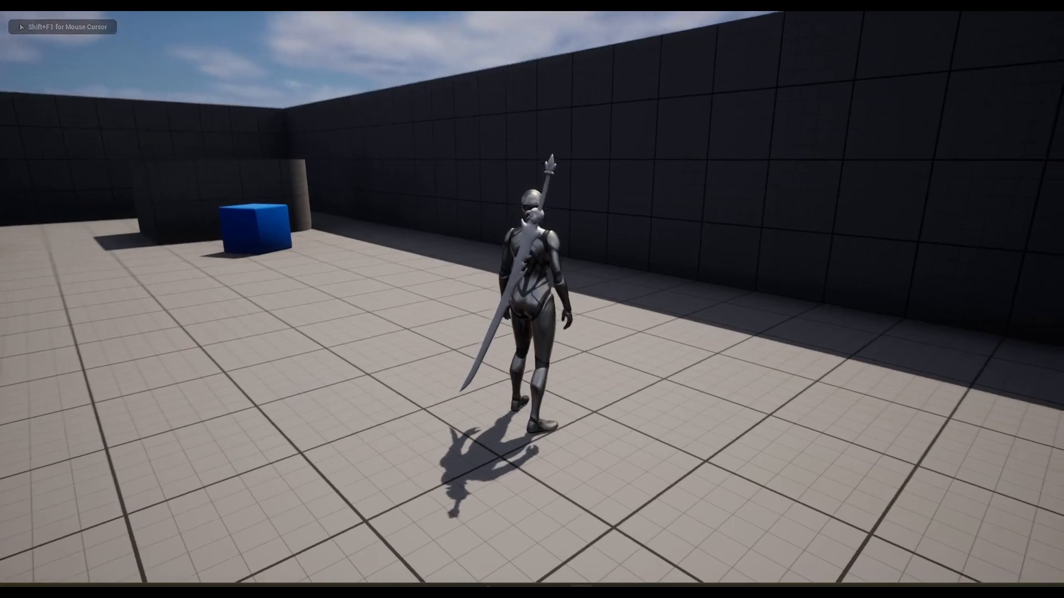
{"action": "key", "text": "w"}
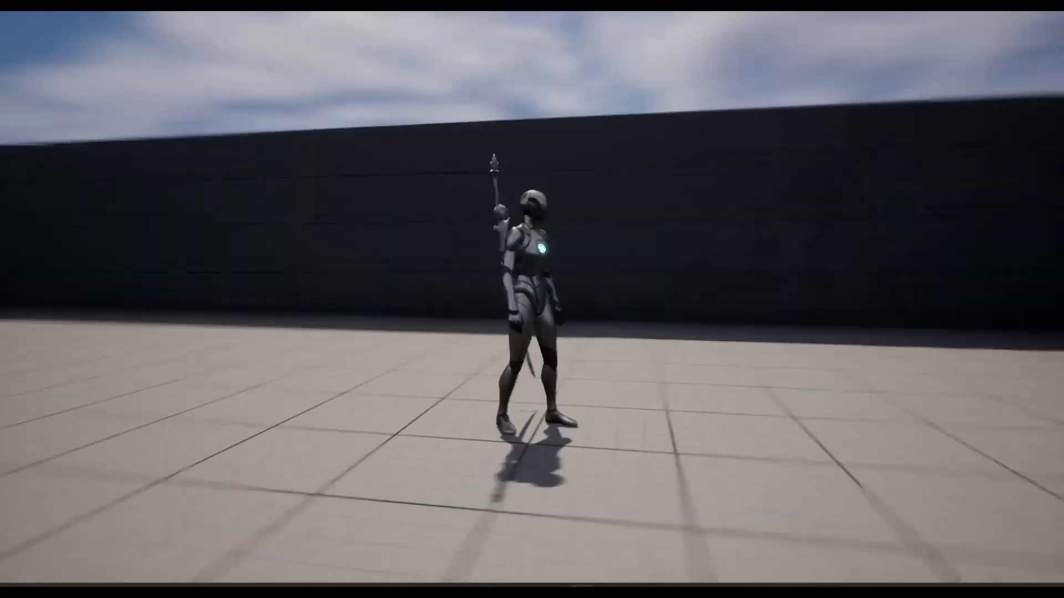
{"action": "key", "text": "w"}
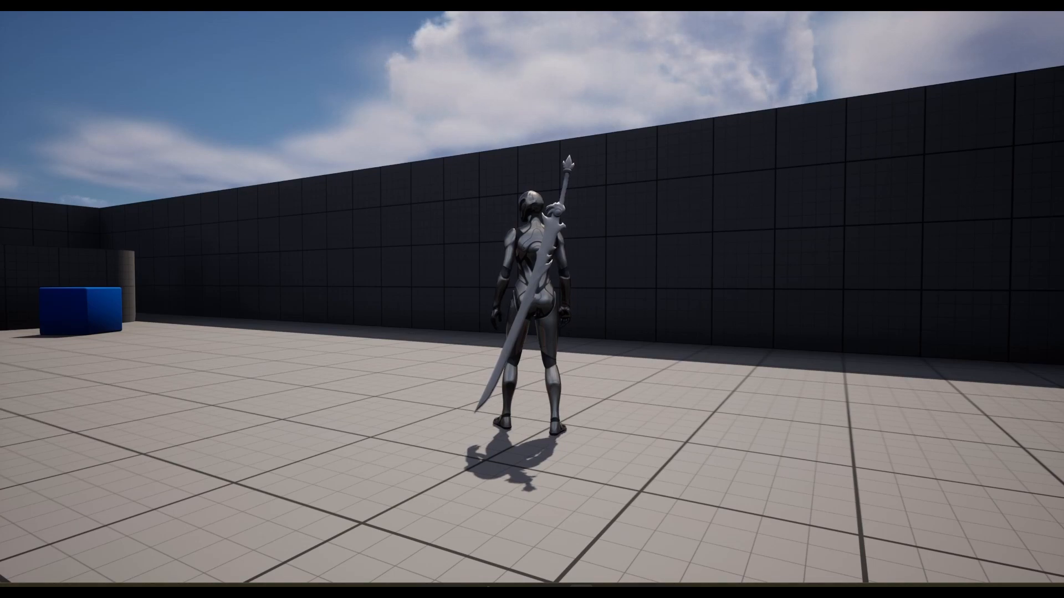
{"action": "key", "text": "w"}
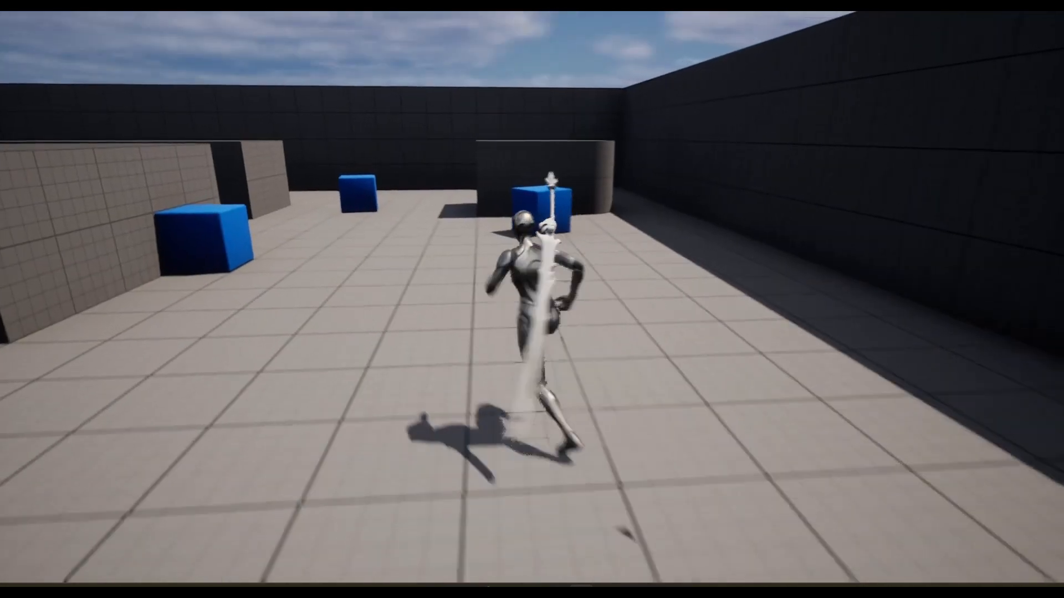
{"action": "key", "text": "space"}
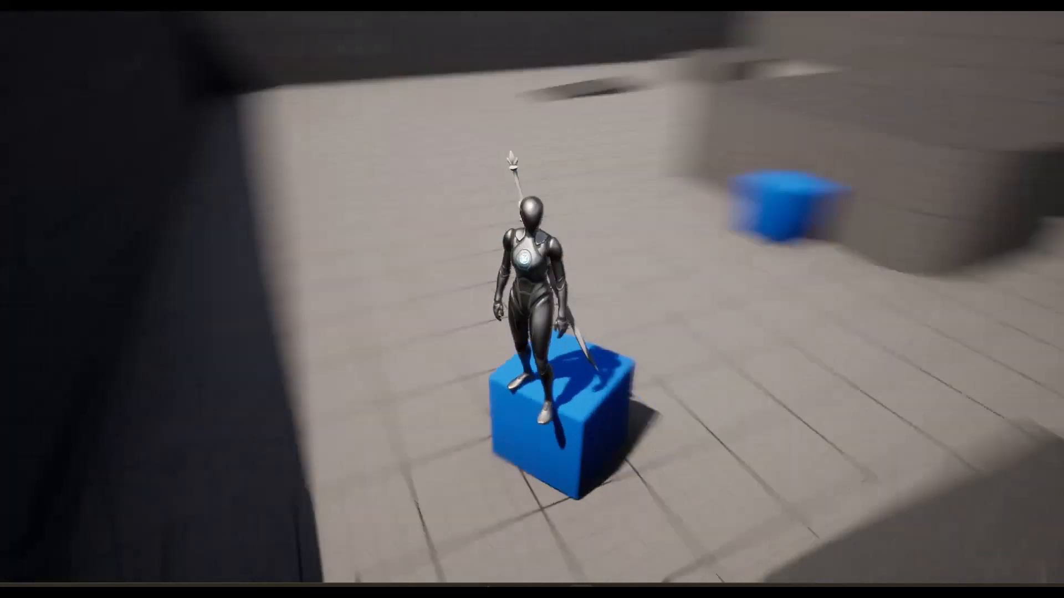
{"action": "key", "text": "w"}
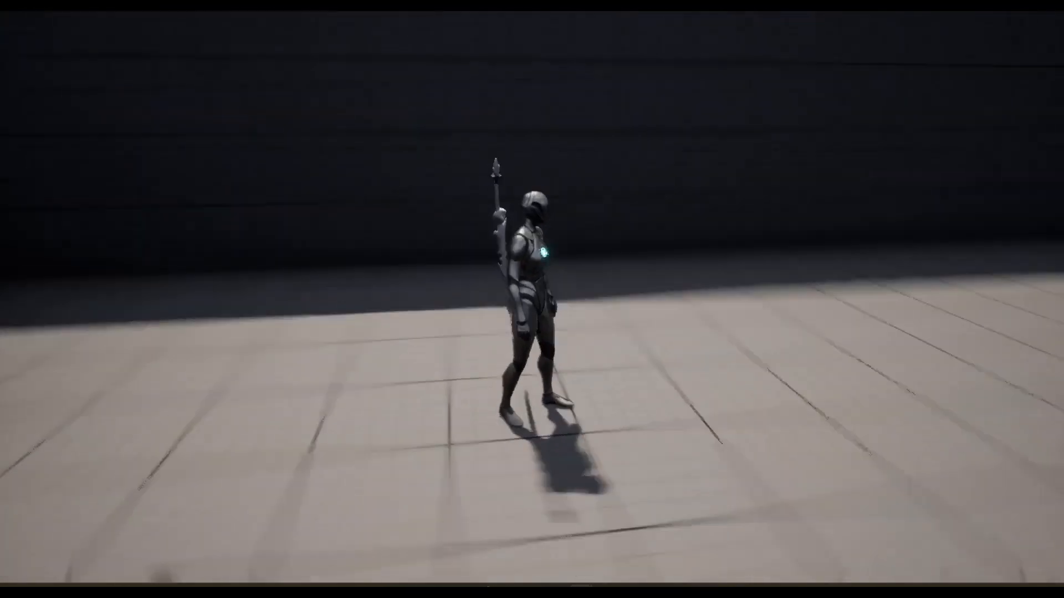
{"action": "key", "text": "w"}
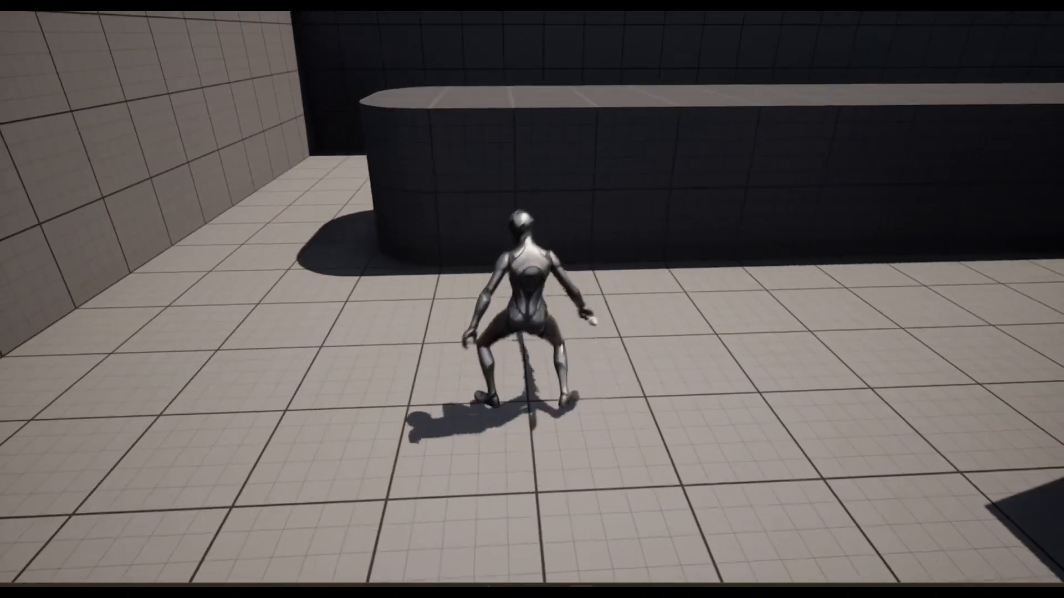
{"action": "key", "text": "s"}
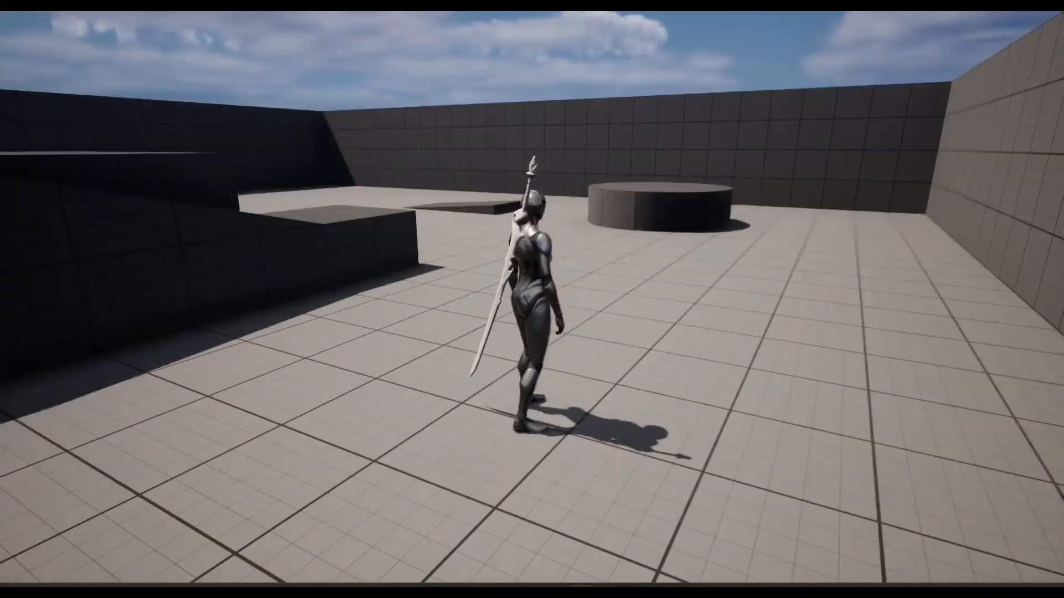
{"action": "key", "text": "w"}
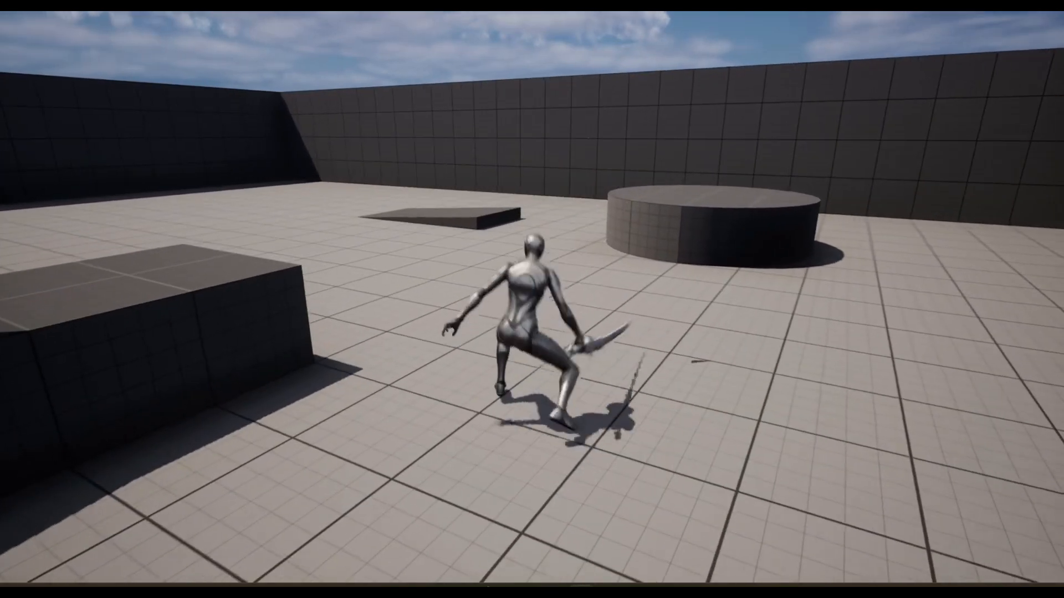
{"action": "key", "text": "w"}
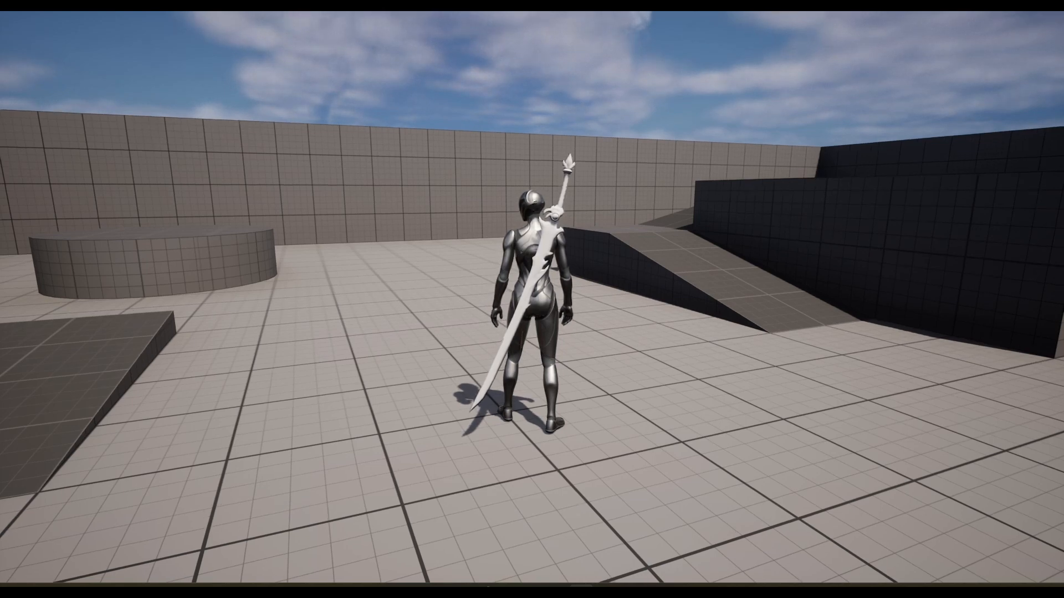
{"action": "key", "text": "w"}
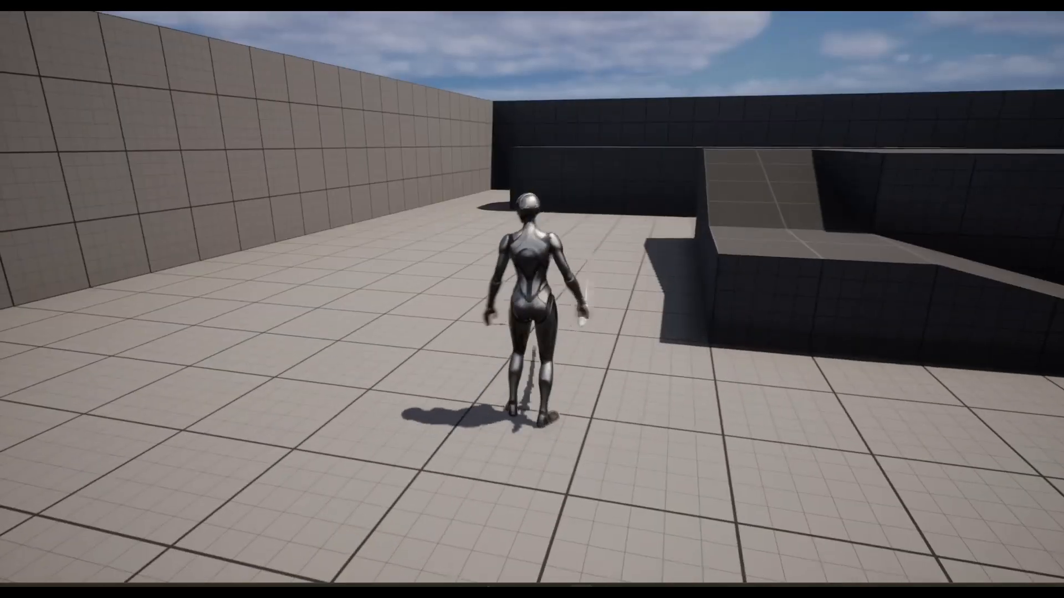
{"action": "key", "text": "shift"}
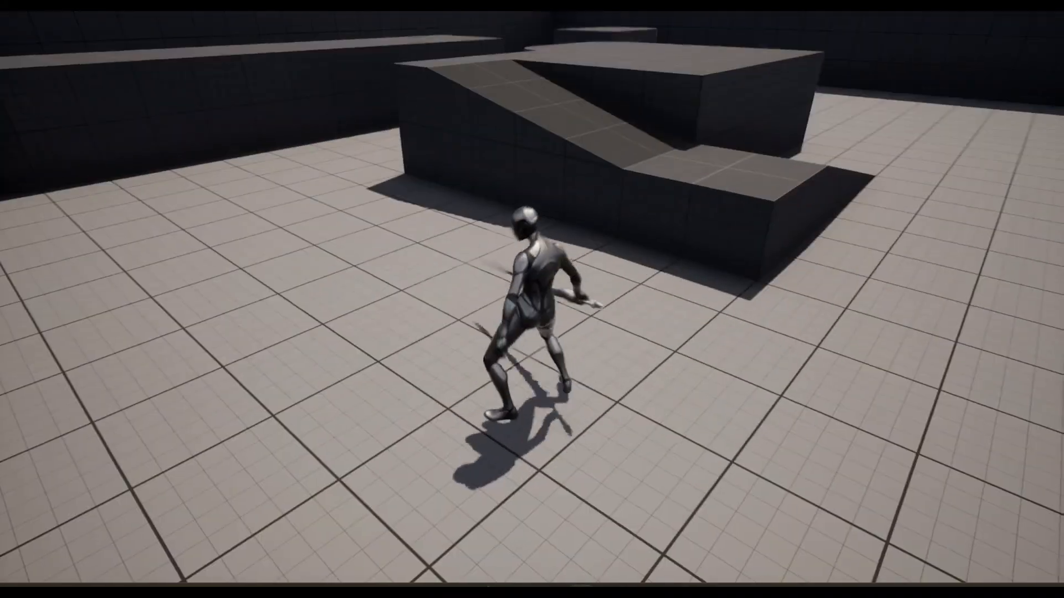
{"action": "key", "text": "w"}
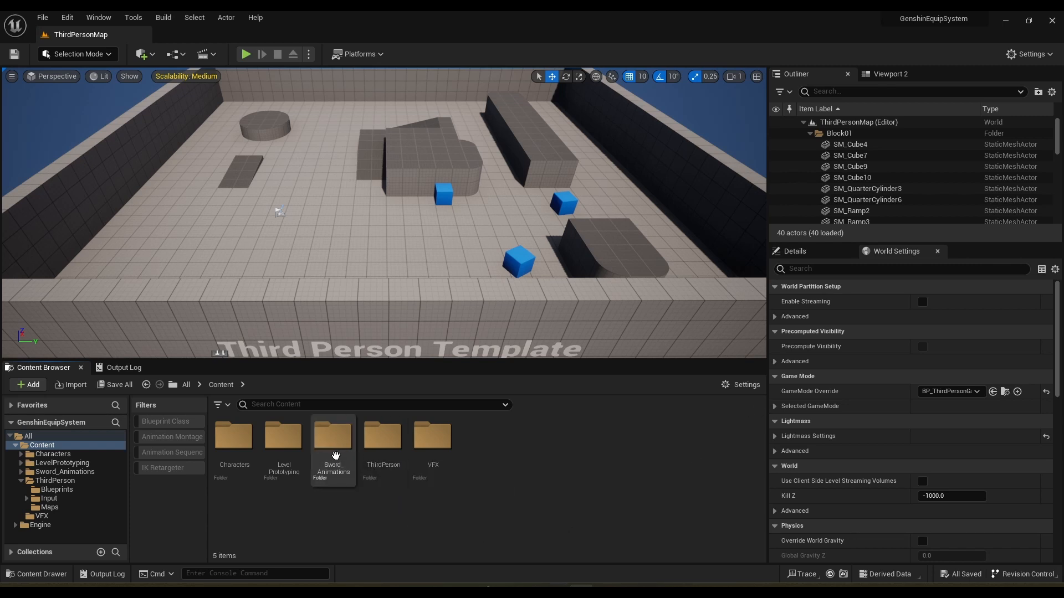
Browse to the Sword_Animations/Demo/Mannequin/Character/Mesh folder and select the Sword static mesh.
{"action": "double_click", "coordinate": [339, 460]}
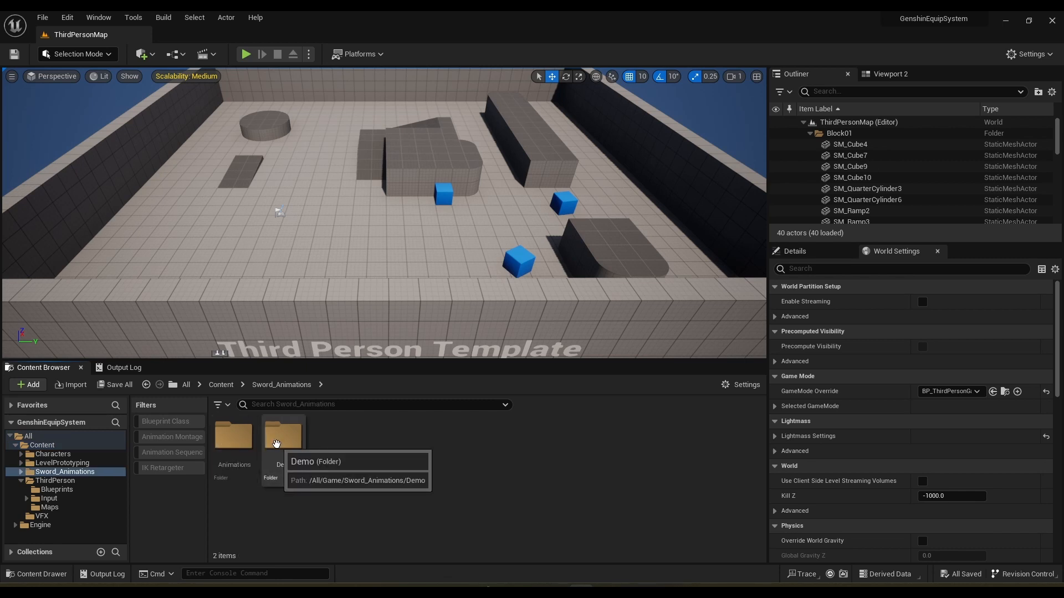
{"action": "double_click", "coordinate": [283, 443]}
{"action": "double_click", "coordinate": [281, 446]}
{"action": "double_click", "coordinate": [233, 437]}
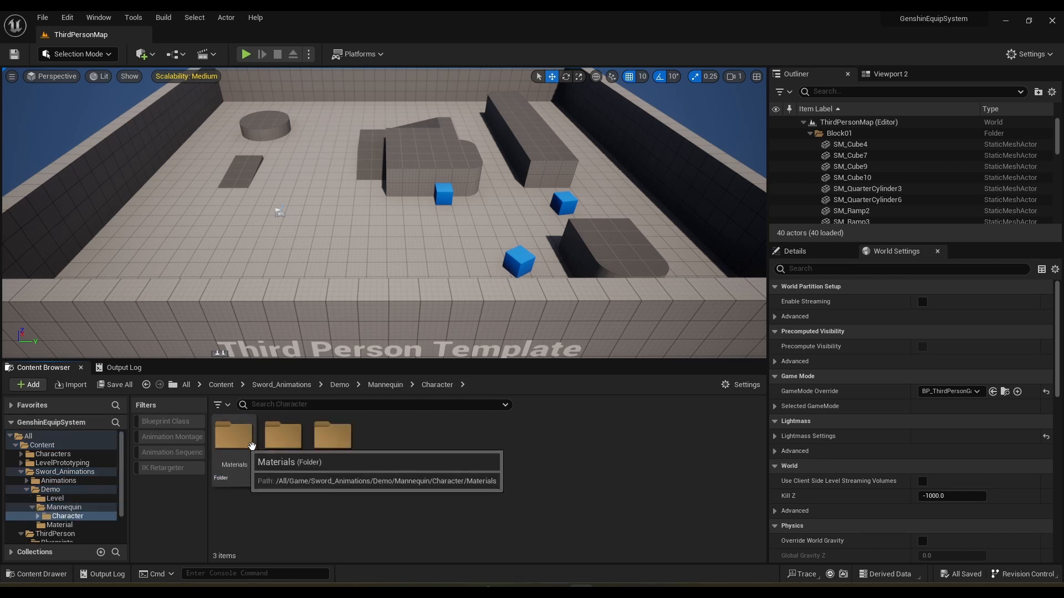
{"action": "double_click", "coordinate": [280, 443]}
{"action": "left_click", "coordinate": [332, 441]}
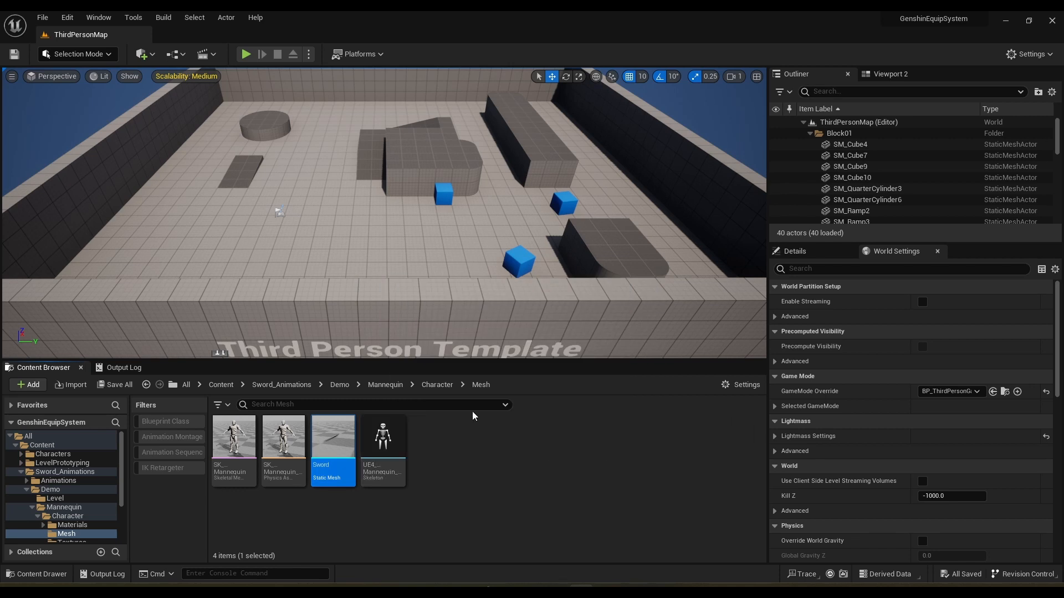
Look through the animation folders in Sword_Animations/Animations/Sequence and return to the Content folder.
{"action": "left_click", "coordinate": [340, 384]}
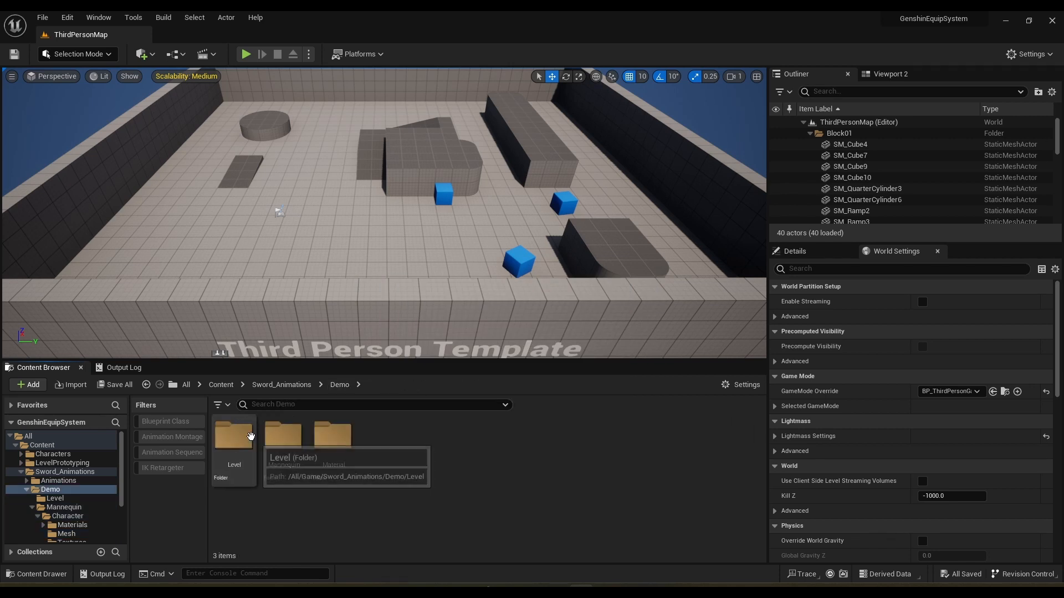
{"action": "left_click", "coordinate": [279, 385]}
{"action": "double_click", "coordinate": [283, 438]}
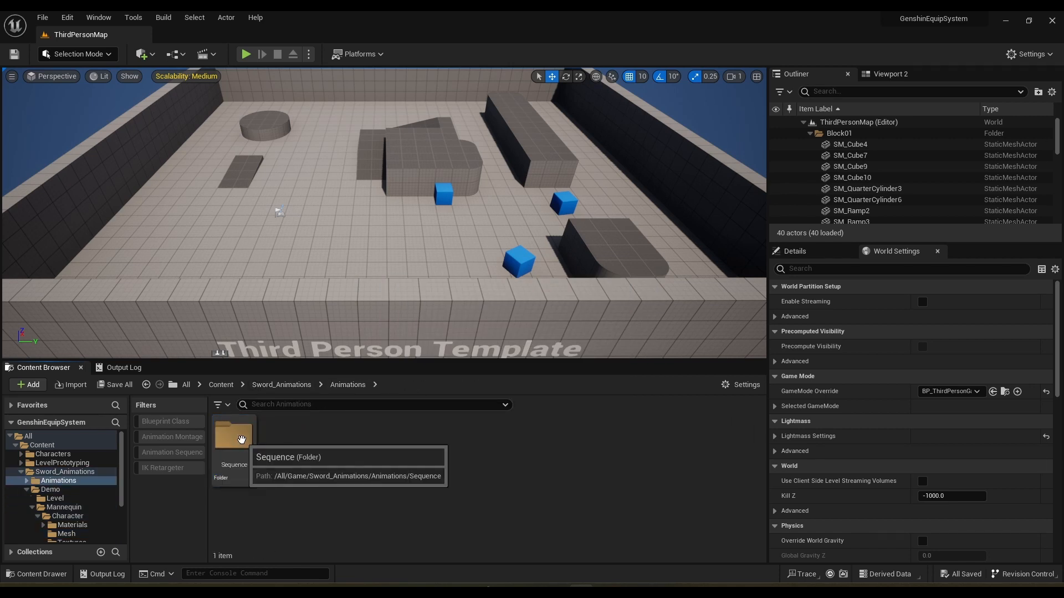
{"action": "double_click", "coordinate": [233, 438]}
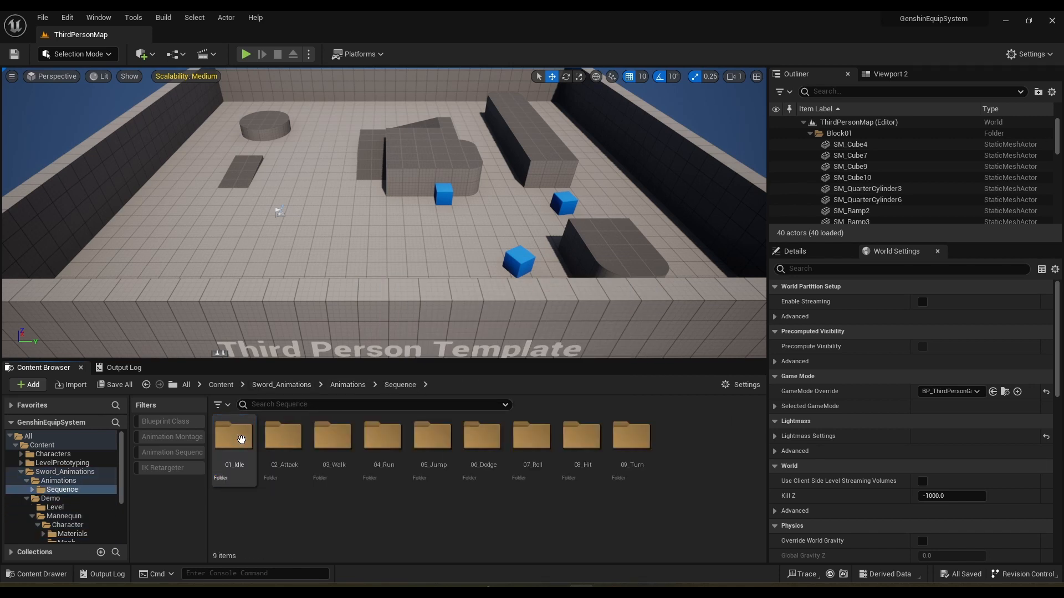
{"action": "left_click", "coordinate": [242, 385]}
{"action": "left_click", "coordinate": [222, 384]}
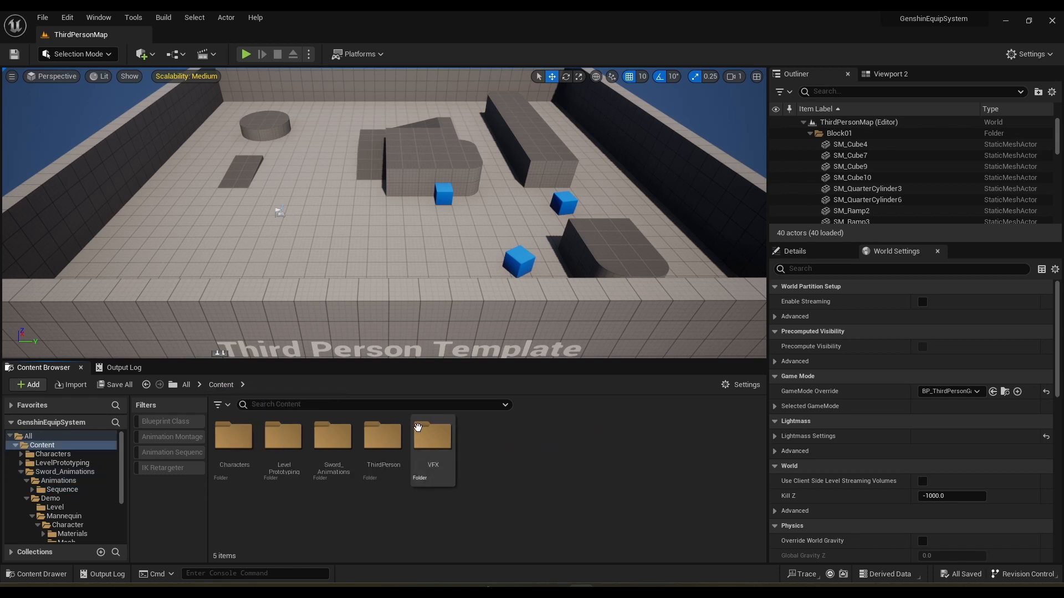
Open the NE_AfterImage emitter from the VFX folder and dock its editor in the main window.
{"action": "double_click", "coordinate": [418, 427]}
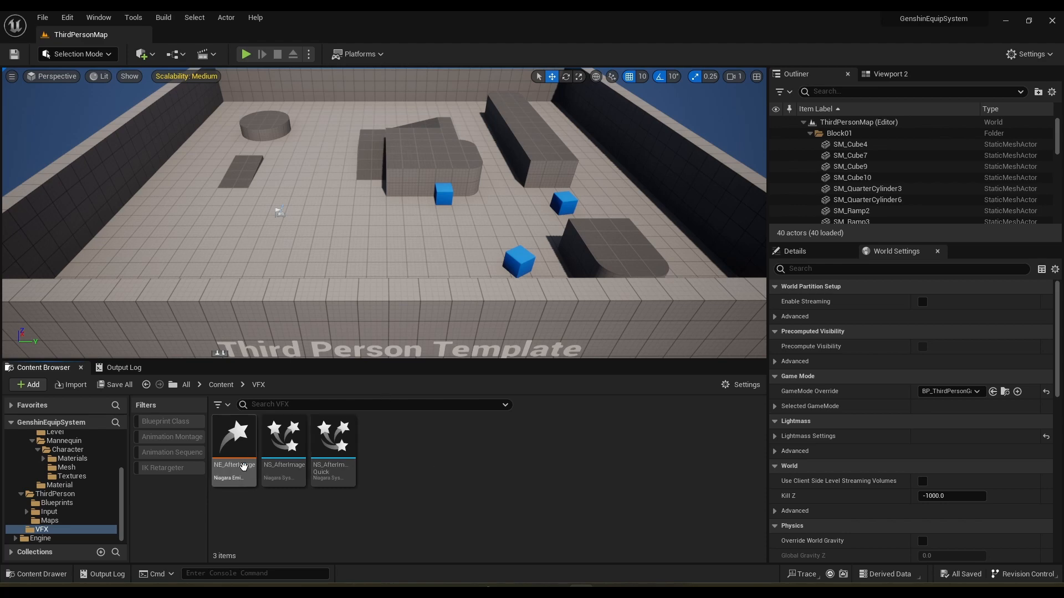
{"action": "left_click", "coordinate": [244, 466]}
{"action": "double_click", "coordinate": [244, 467]}
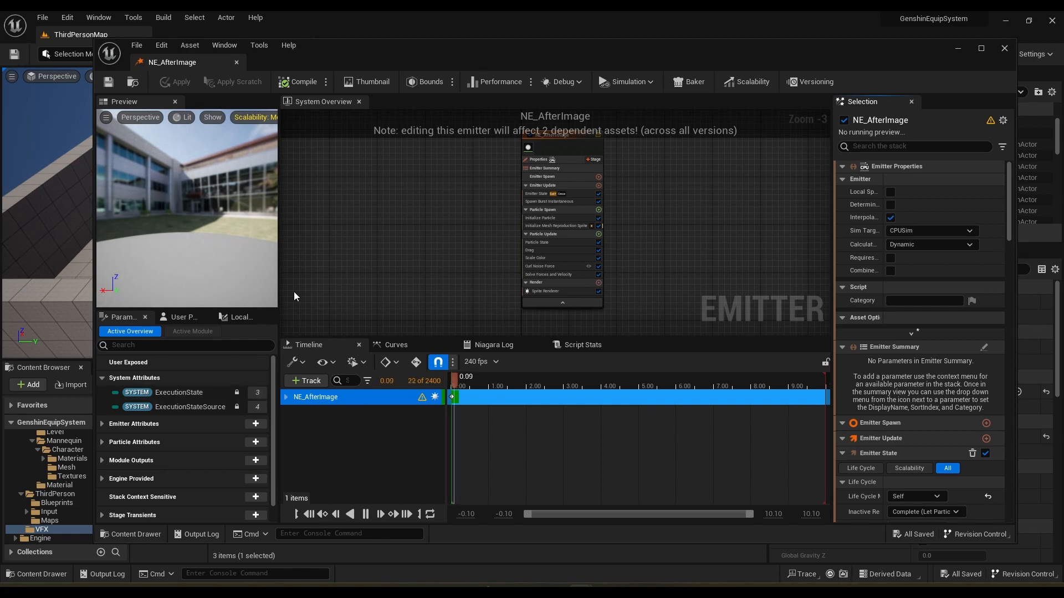
{"action": "left_click_drag", "start_coordinate": [188, 65], "coordinate": [233, 38]}
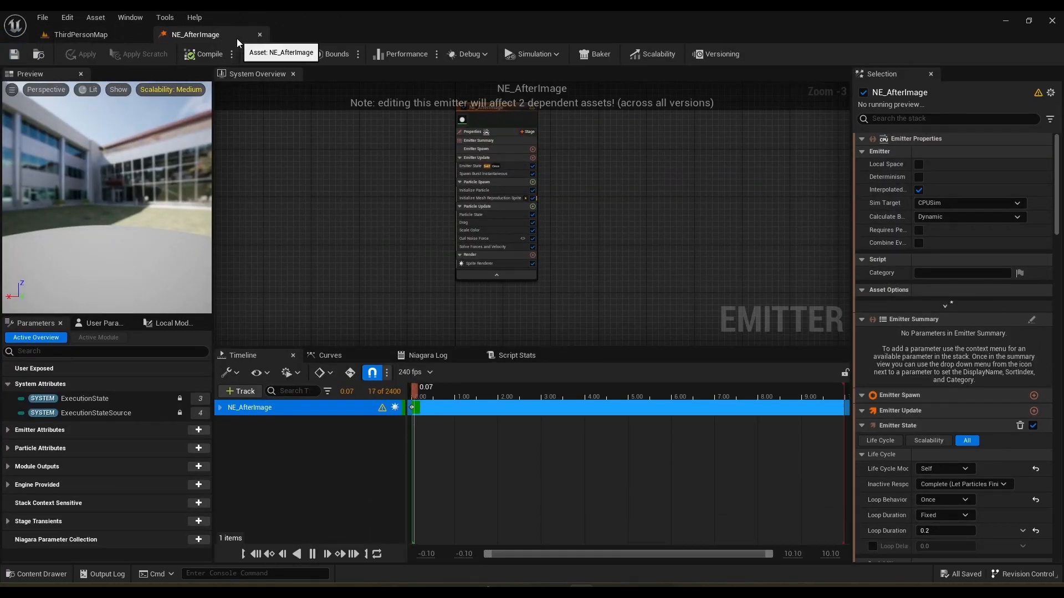
Examine the emitter's Spawn Burst Instantaneous, Sprite Renderer and Initialize Mesh Reproduction Sprite settings, and the preview.
{"action": "scroll", "coordinate": [501, 235], "scroll_direction": "up", "scroll_amount": 3}
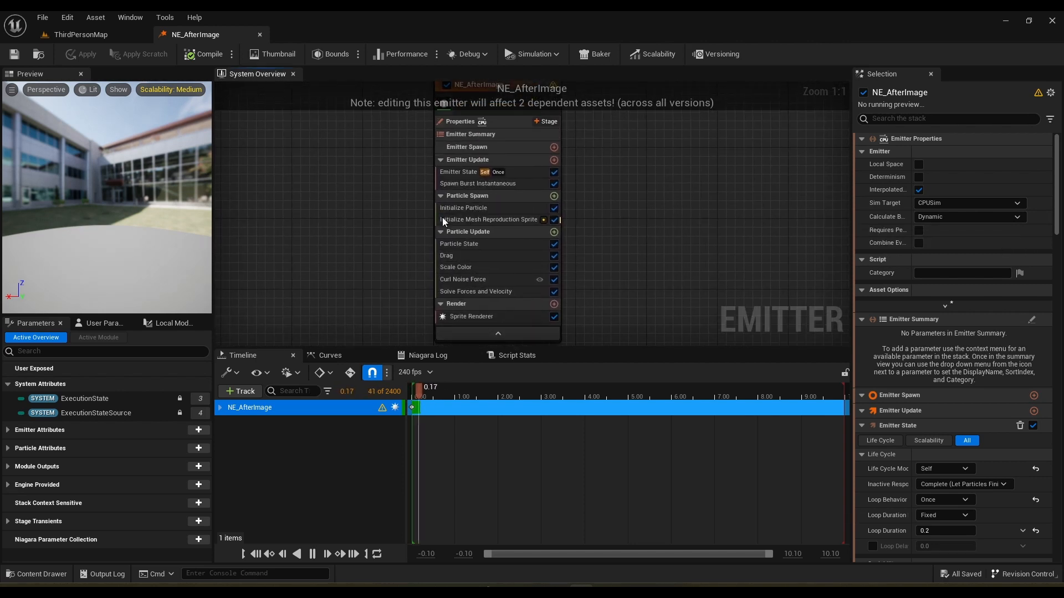
{"action": "left_click", "coordinate": [499, 185]}
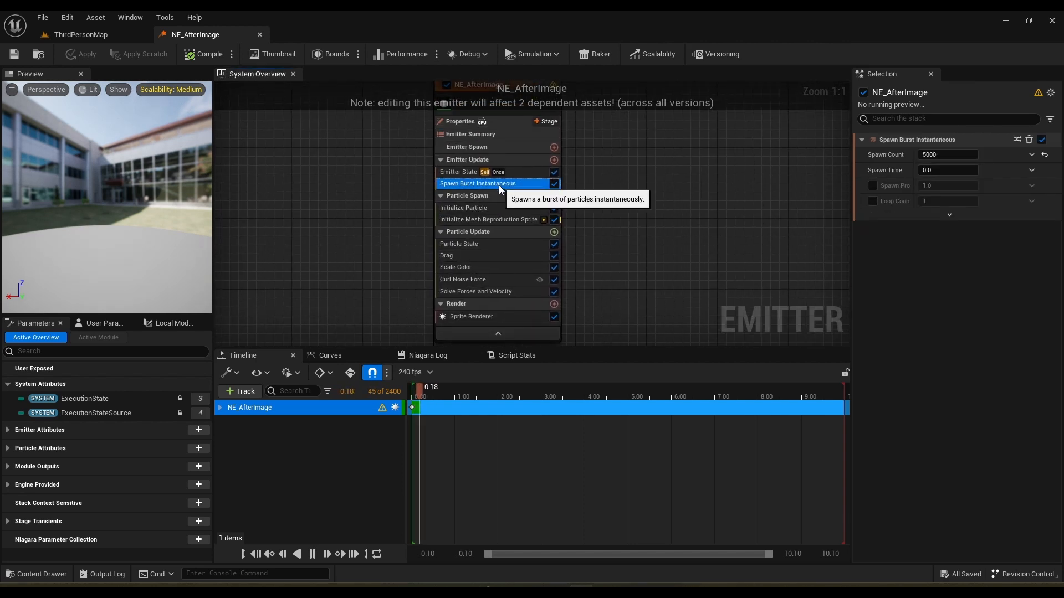
{"action": "left_click", "coordinate": [485, 318]}
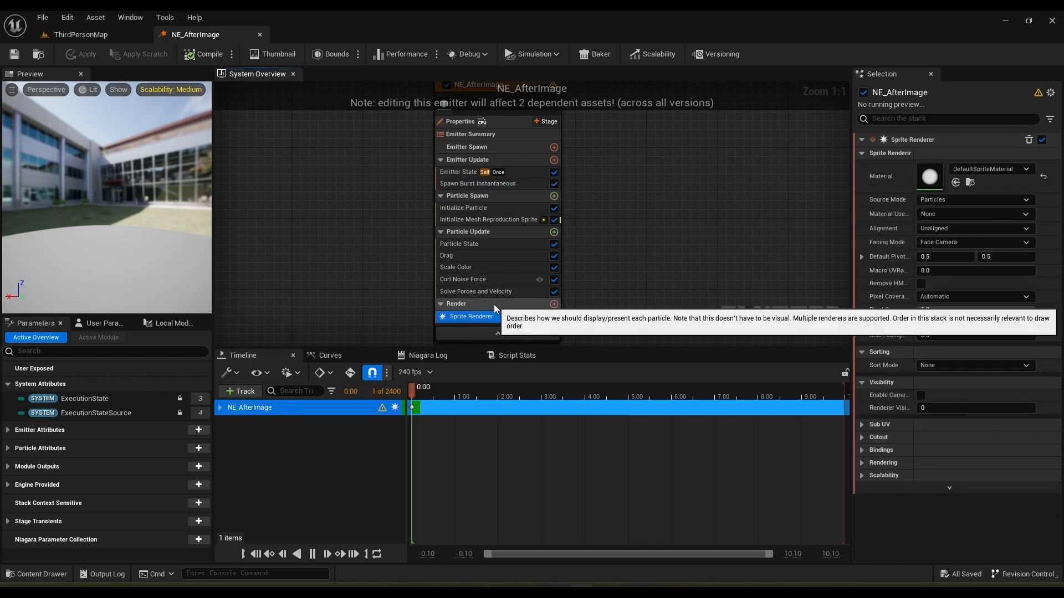
{"action": "left_click", "coordinate": [487, 220]}
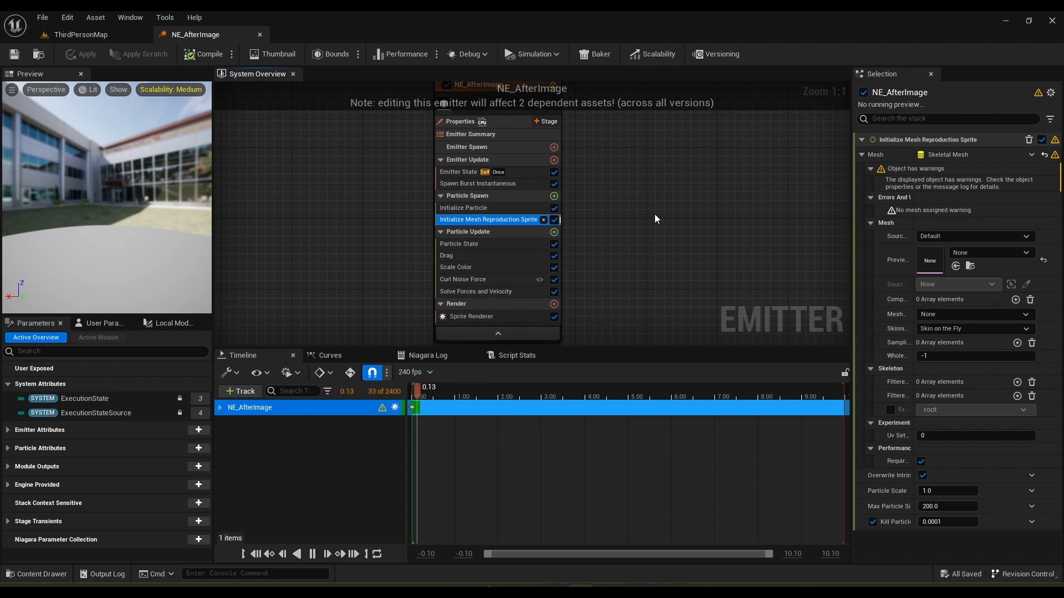
{"action": "mouse_move", "coordinate": [133, 221]}
{"action": "left_mouse_down"}
{"action": "mouse_move", "coordinate": [134, 236]}
{"action": "mouse_move", "coordinate": [142, 218]}
{"action": "left_mouse_up"}
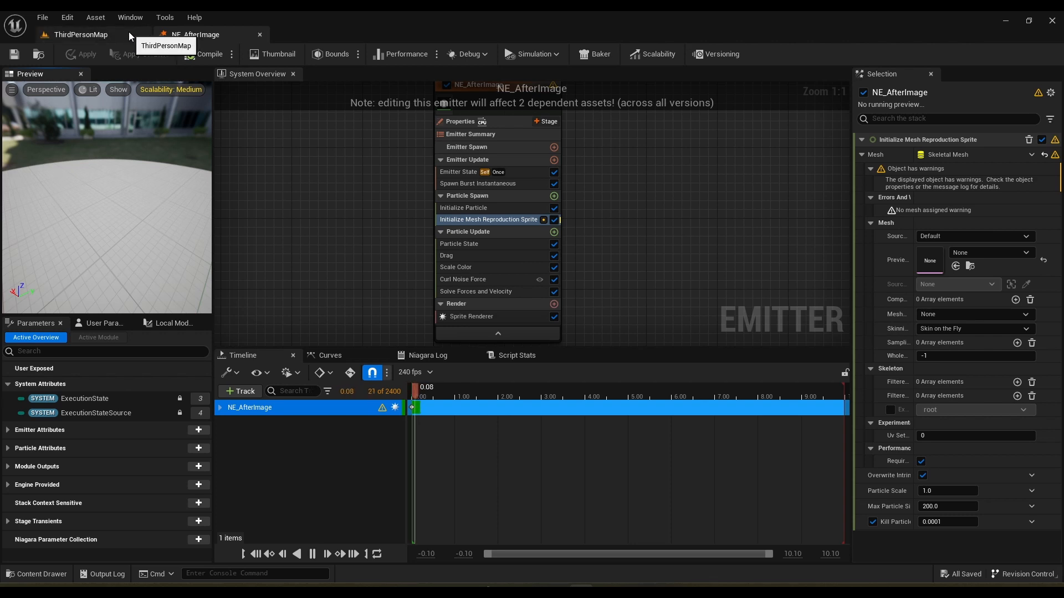
Return to ThirdPersonMap and open the Sword_Animations/Demo/Mannequin/Character/Mesh folder.
{"action": "left_click", "coordinate": [108, 36]}
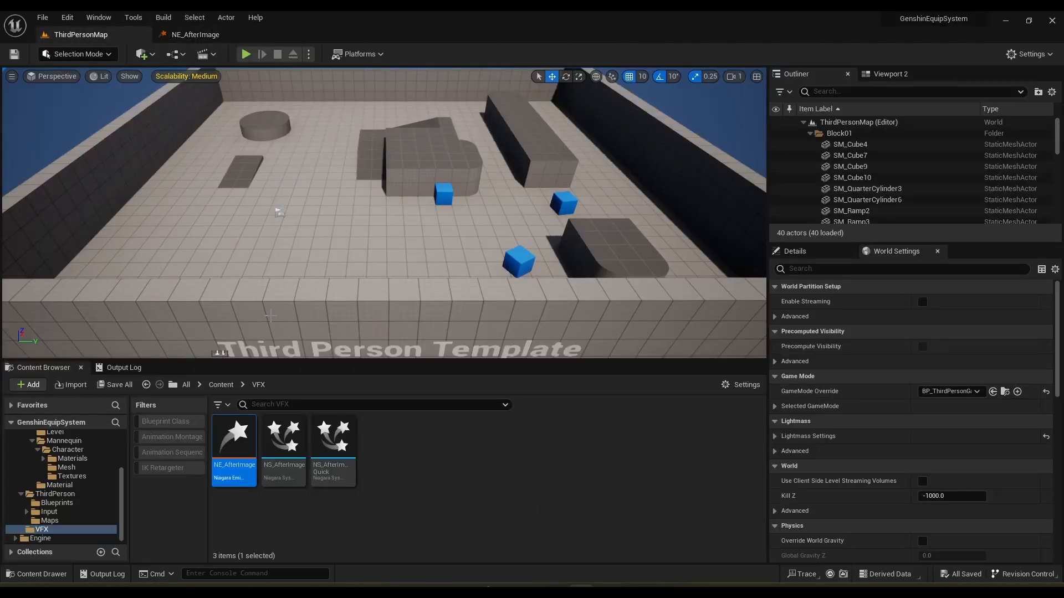
{"action": "double_click", "coordinate": [333, 438]}
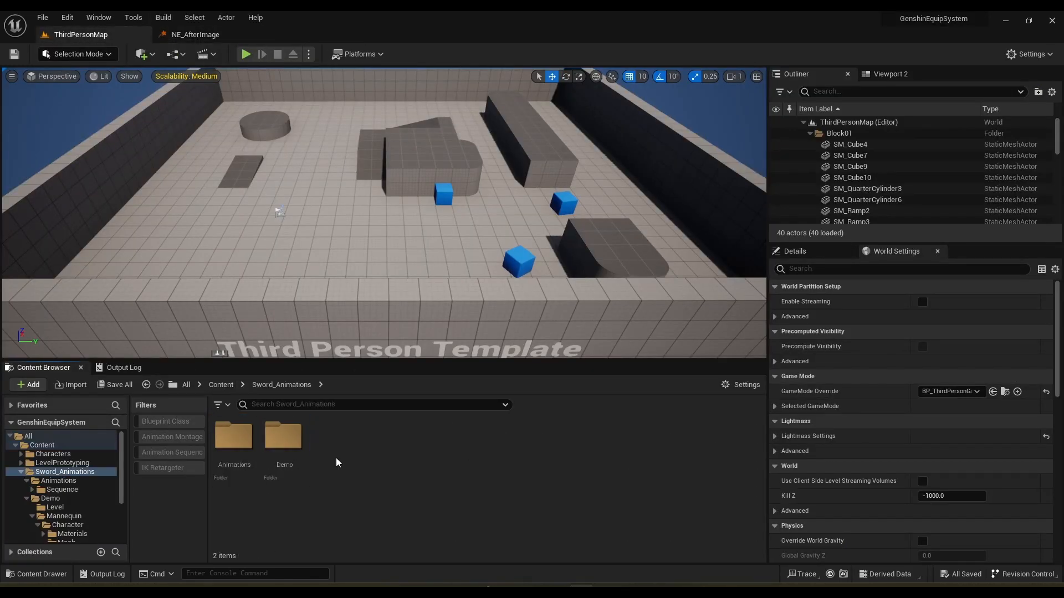
{"action": "double_click", "coordinate": [282, 448]}
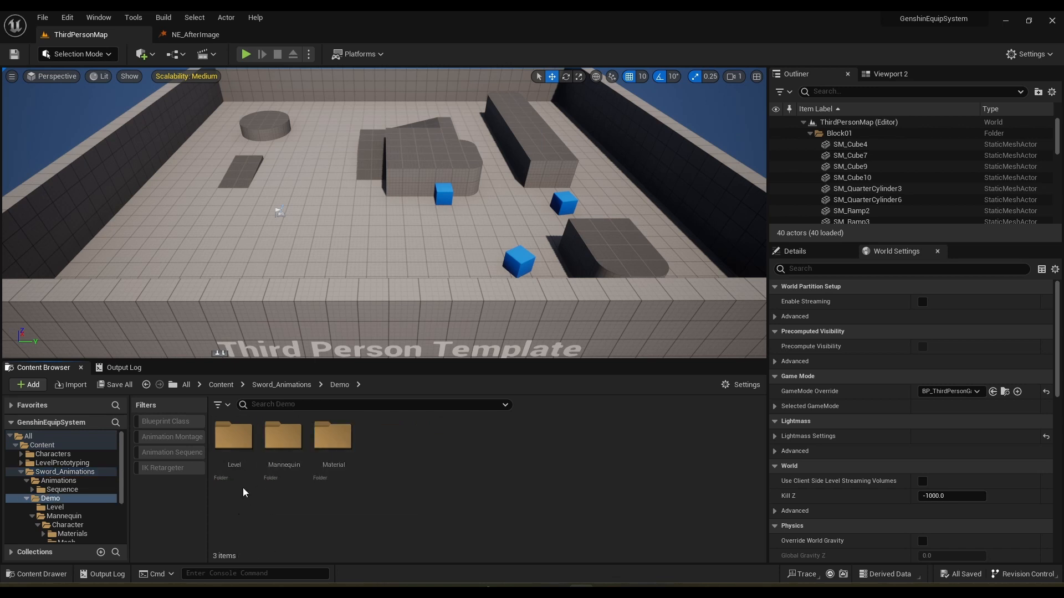
{"action": "double_click", "coordinate": [282, 449]}
{"action": "double_click", "coordinate": [238, 443]}
{"action": "double_click", "coordinate": [282, 441]}
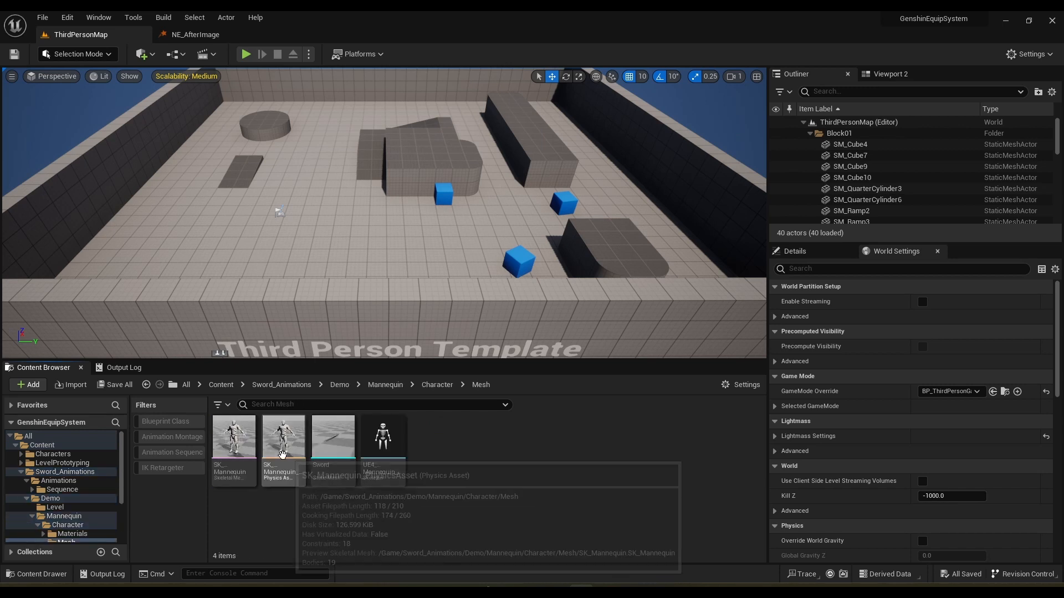
Export the Sword static mesh from the Mesh folder to an FBX file.
{"action": "left_click", "coordinate": [324, 446]}
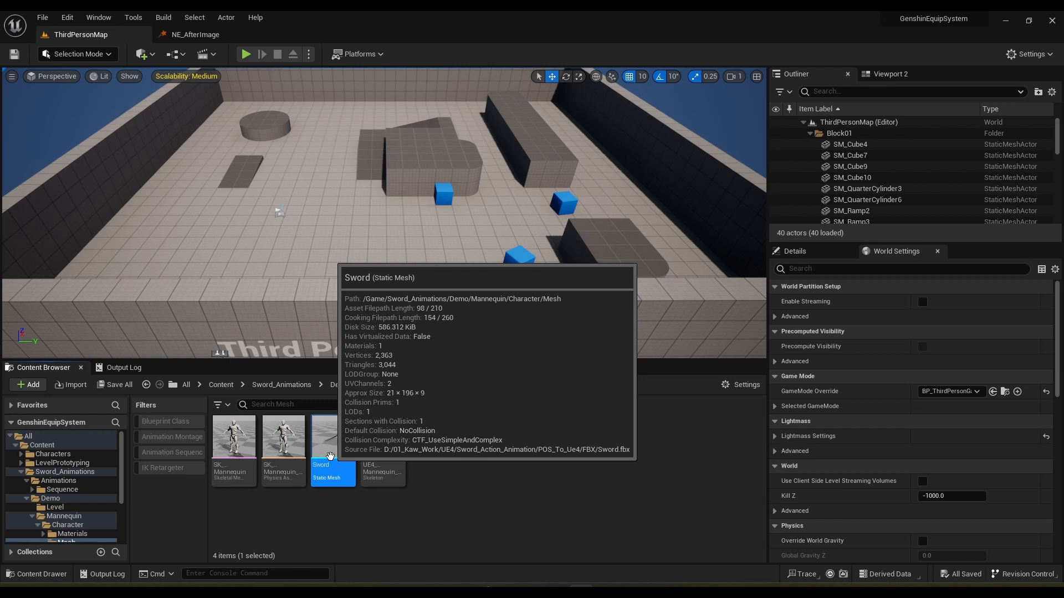
{"action": "right_click", "coordinate": [330, 456]}
{"action": "mouse_move", "coordinate": [395, 281]}
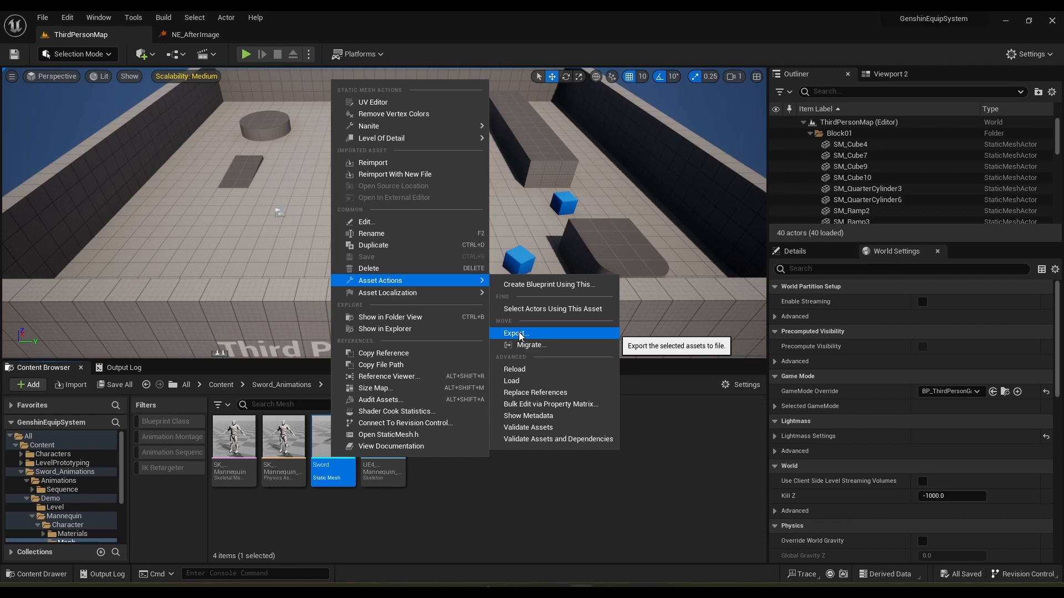
{"action": "left_click", "coordinate": [520, 334]}
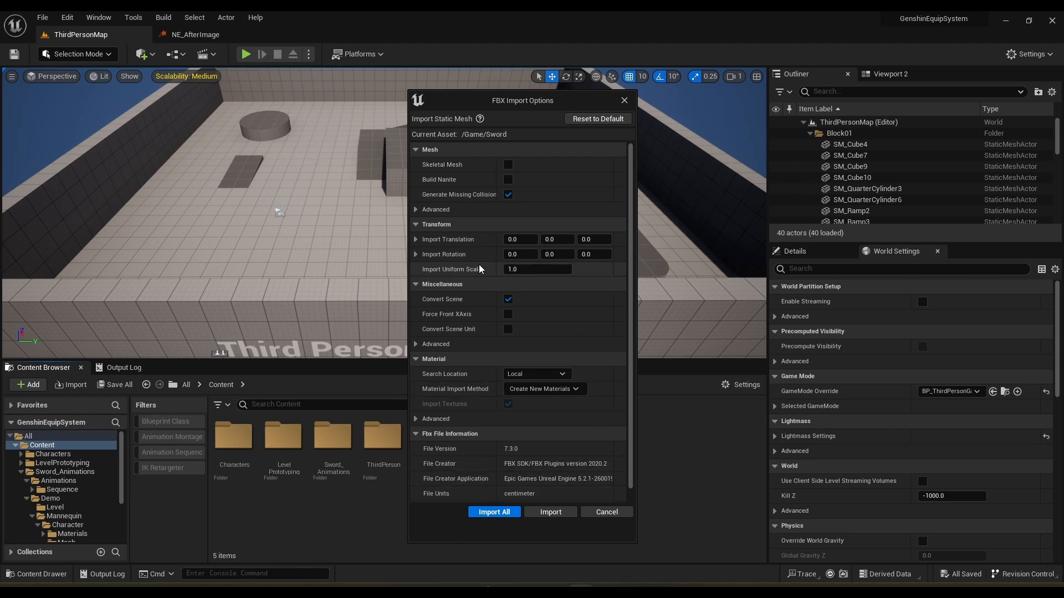
Import the Sword FBX into the Content folder as a skeletal mesh and close the message log.
{"action": "left_click", "coordinate": [508, 165]}
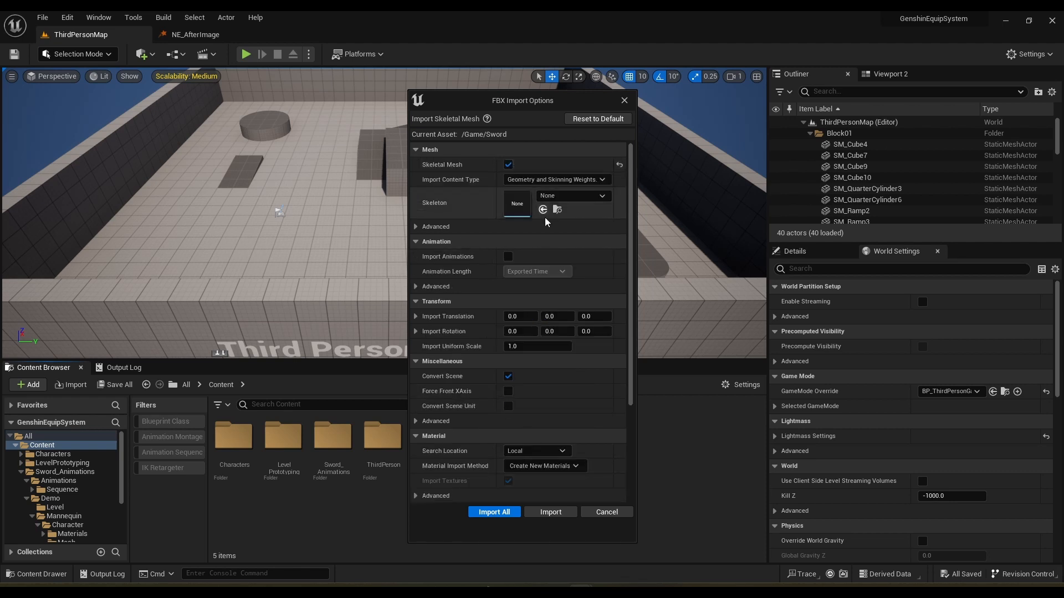
{"action": "left_click", "coordinate": [502, 513]}
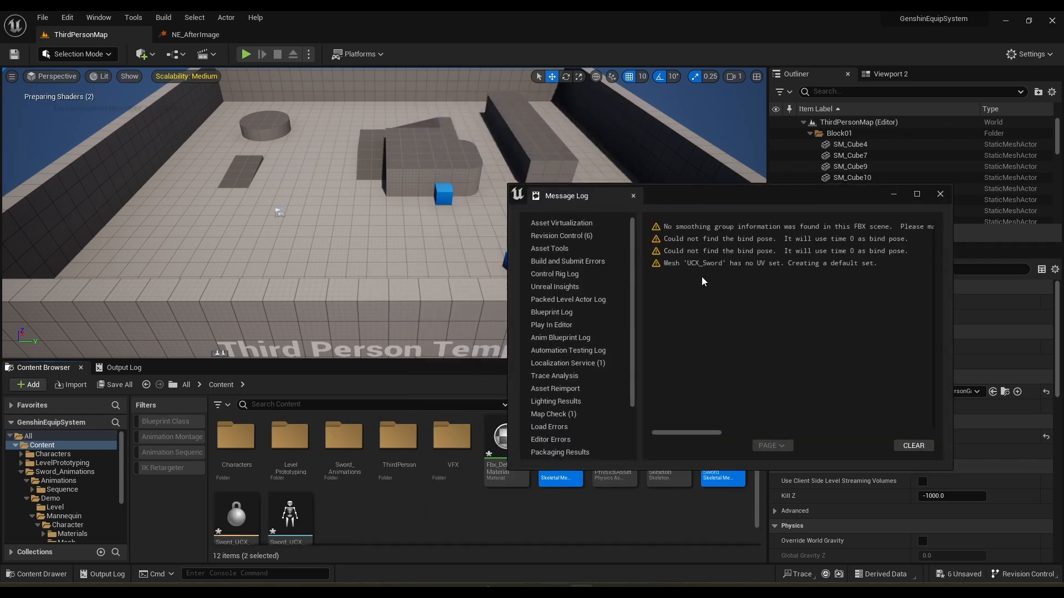
{"action": "left_click", "coordinate": [941, 195]}
{"action": "left_click", "coordinate": [518, 518]}
{"action": "scroll", "coordinate": [518, 518], "scroll_direction": "down", "scroll_amount": 1}
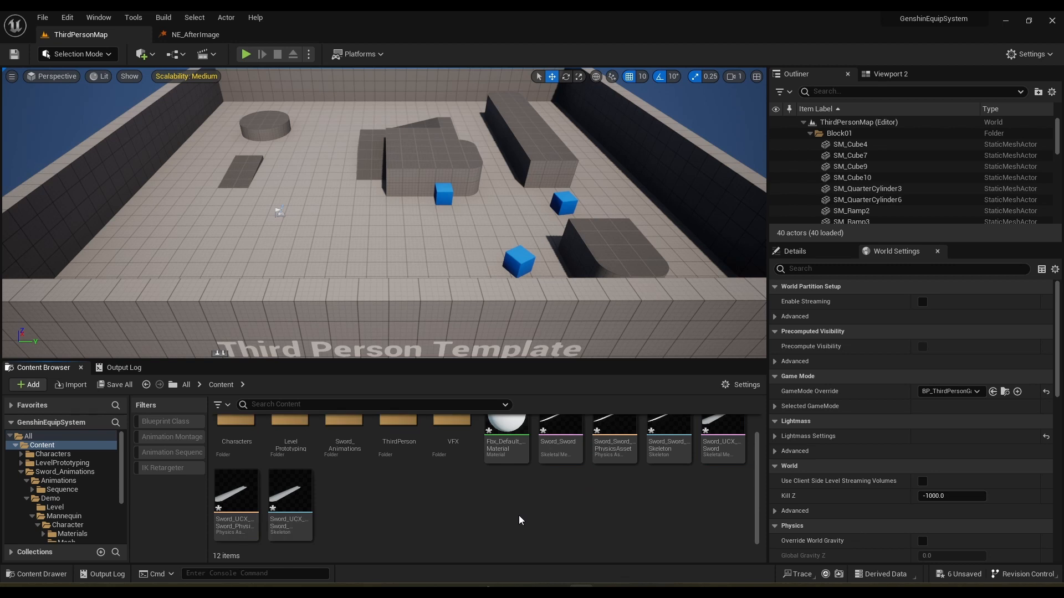
{"action": "scroll", "coordinate": [519, 520], "scroll_direction": "up", "scroll_amount": 1}
{"action": "scroll", "coordinate": [519, 519], "scroll_direction": "down", "scroll_amount": 1}
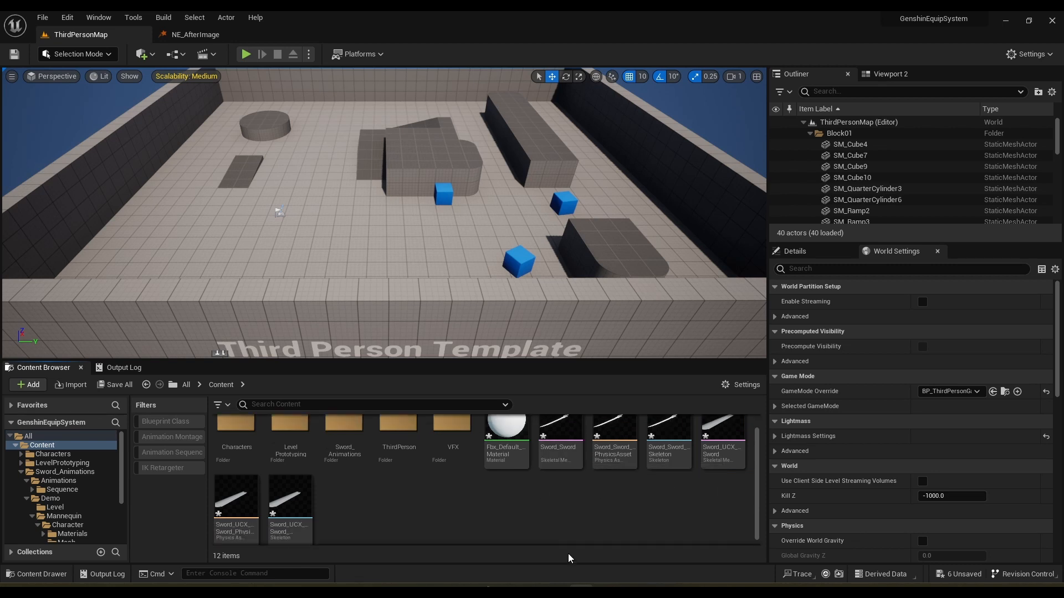
Create a new folder named Sword in the Content folder.
{"action": "right_click", "coordinate": [570, 507]}
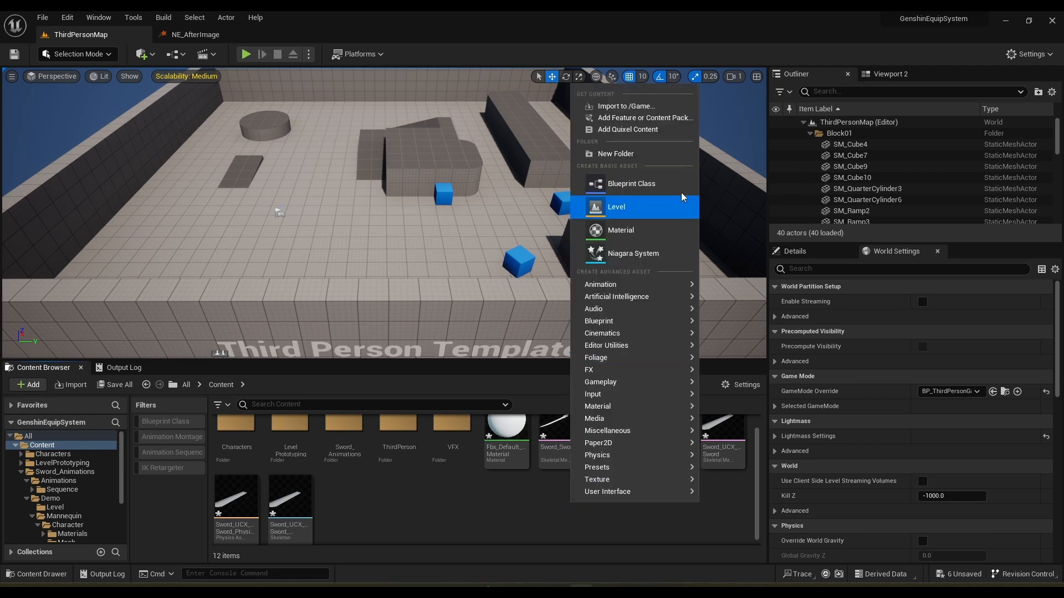
{"action": "left_click", "coordinate": [647, 155]}
{"action": "type", "text": "Sword"}
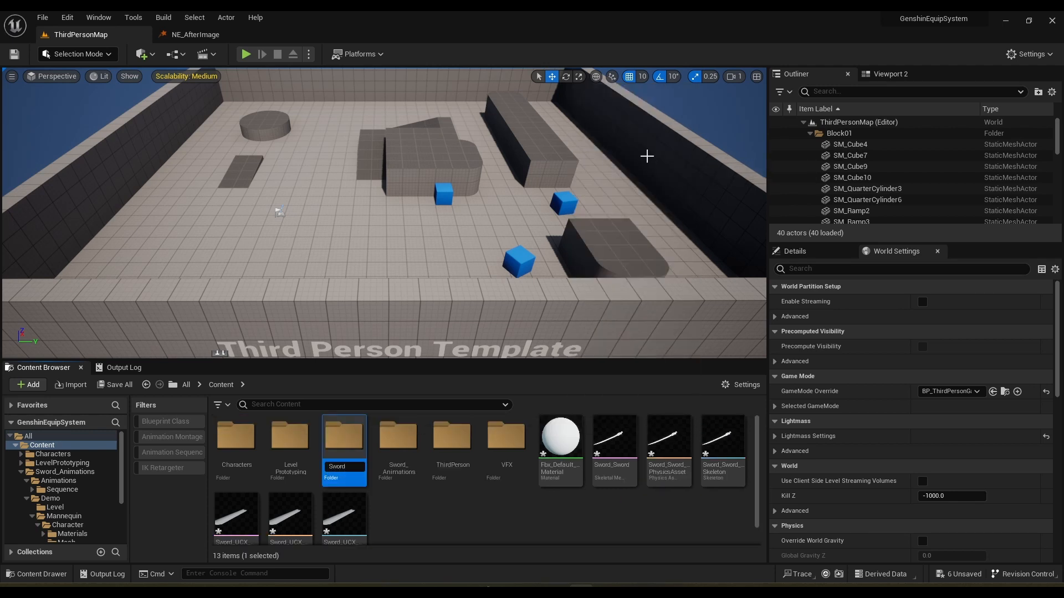
{"action": "key", "text": "Return"}
Move all the imported sword assets, including the default FBX material, into the Sword folder.
{"action": "left_click", "coordinate": [561, 440]}
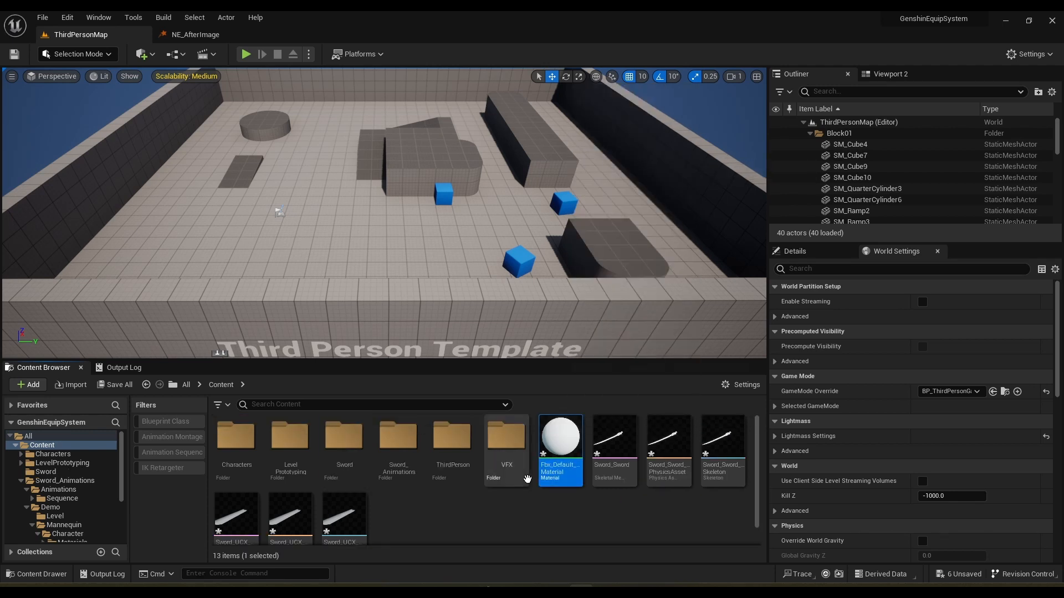
{"action": "scroll", "coordinate": [386, 521], "scroll_direction": "down", "scroll_amount": 1}
{"action": "left_click", "coordinate": [343, 506], "text": "shift"}
{"action": "scroll", "coordinate": [343, 505], "scroll_direction": "up", "scroll_amount": 1}
{"action": "left_click_drag", "start_coordinate": [560, 471], "coordinate": [366, 465]}
{"action": "left_click", "coordinate": [386, 465]}
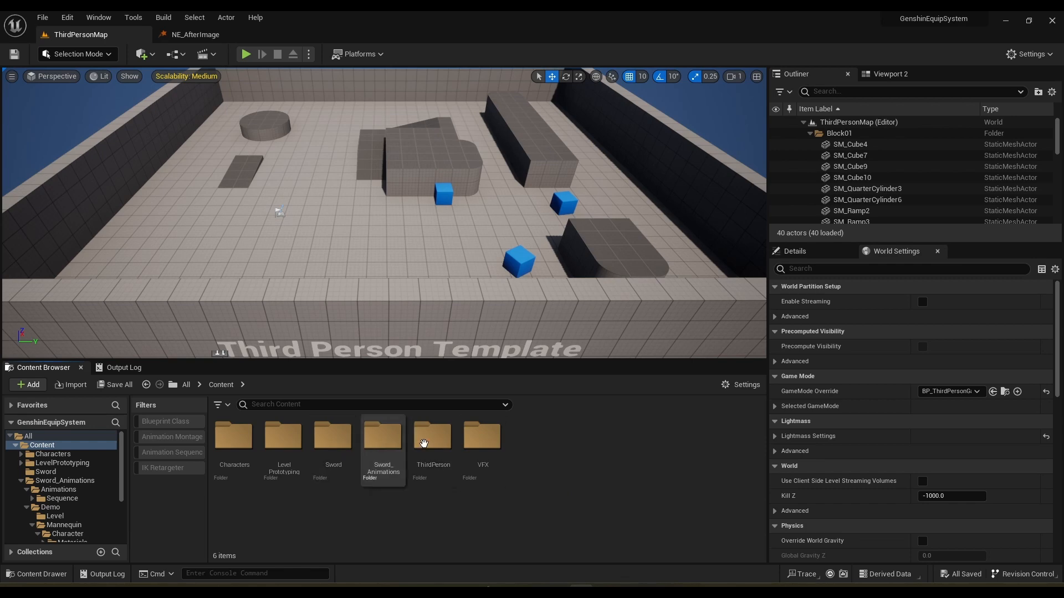
Open NE_AfterImage from the VFX folder, set its preview mesh to Sword_Sword and apply the CPU access fix.
{"action": "double_click", "coordinate": [483, 441]}
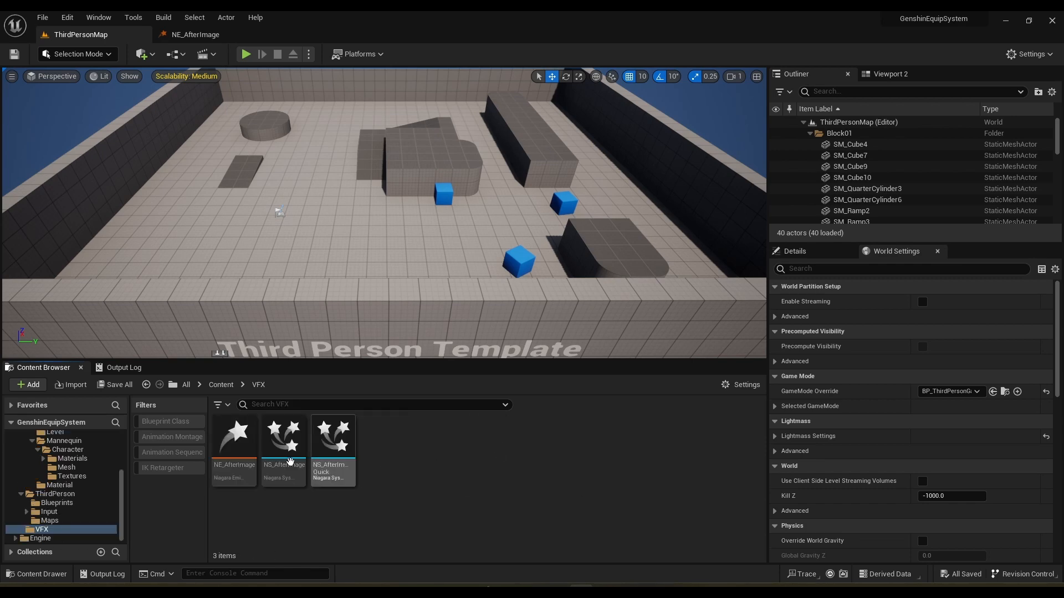
{"action": "double_click", "coordinate": [228, 441]}
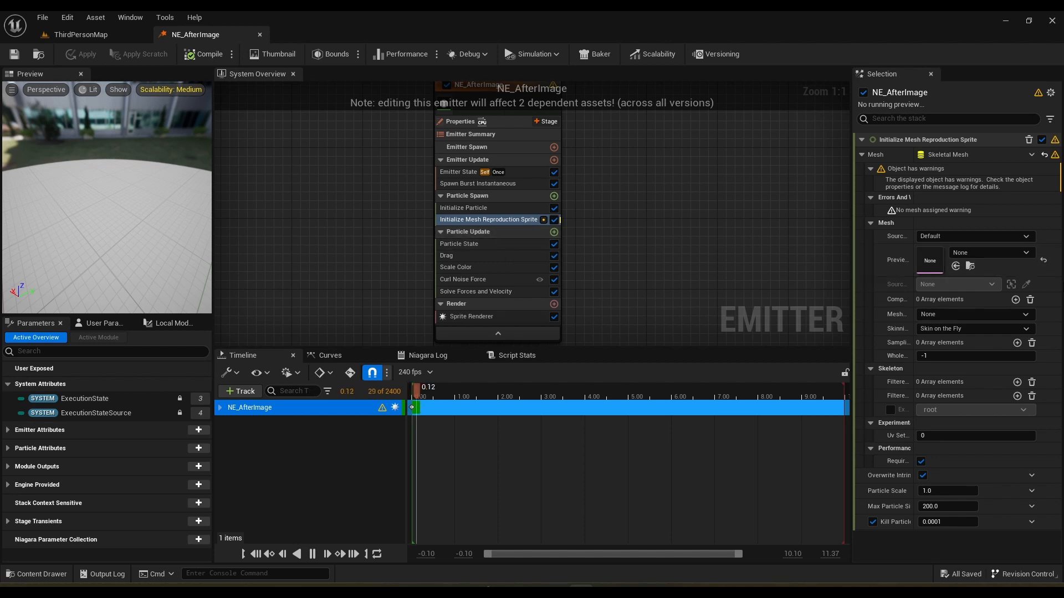
{"action": "left_click", "coordinate": [989, 259]}
{"action": "scroll", "coordinate": [997, 421], "scroll_direction": "down", "scroll_amount": 3}
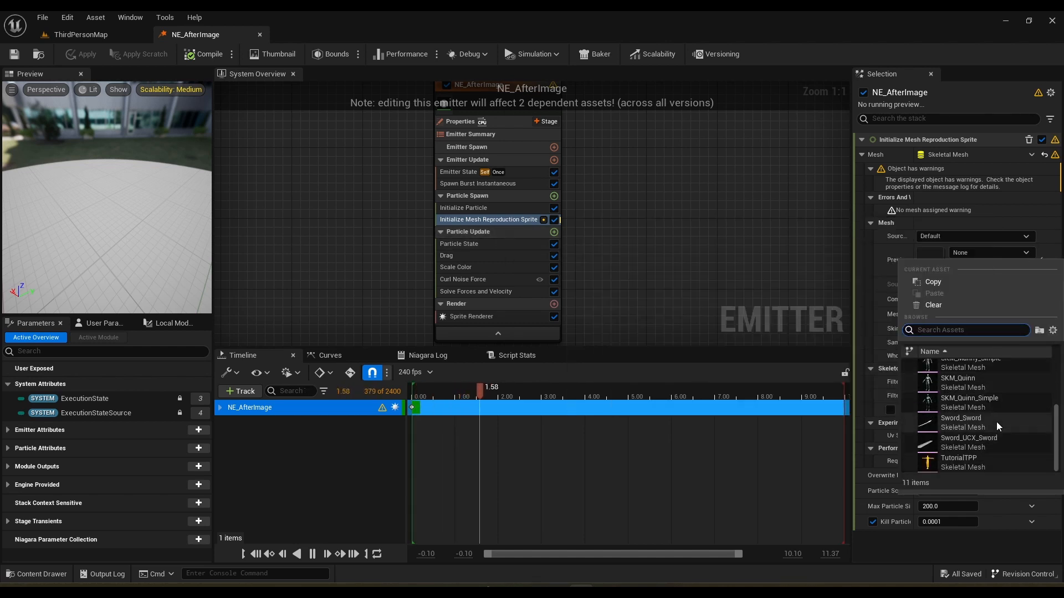
{"action": "left_click", "coordinate": [953, 421]}
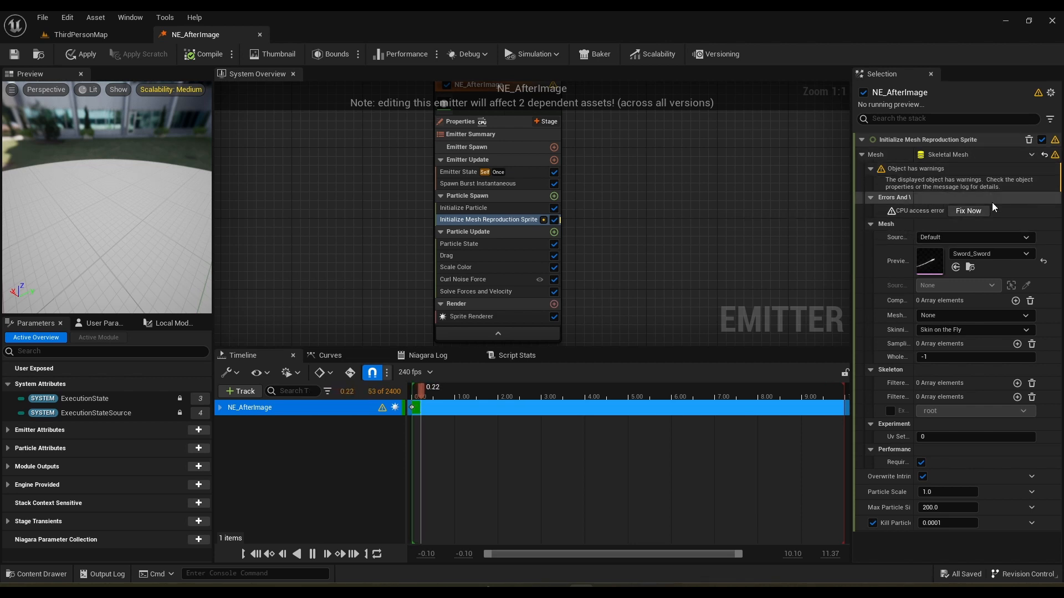
{"action": "left_click", "coordinate": [968, 211]}
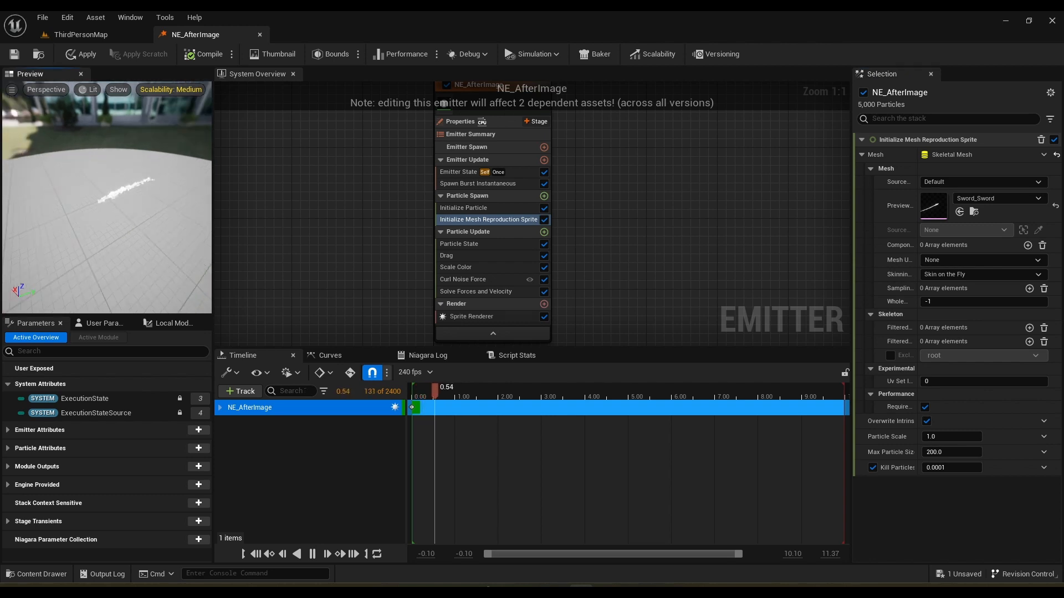
{"action": "left_click_drag", "start_coordinate": [149, 183], "coordinate": [158, 207]}
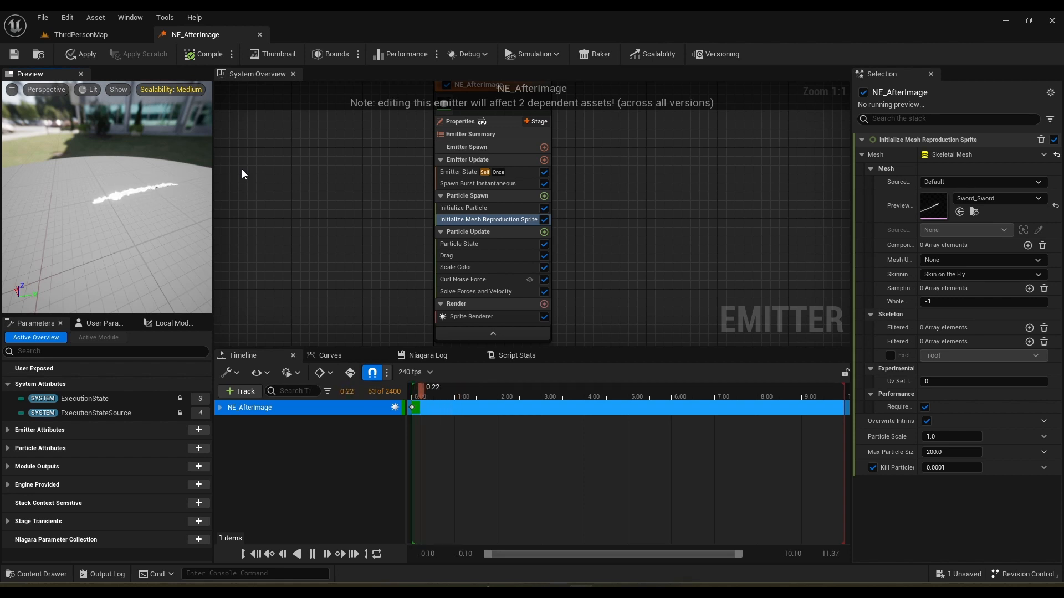
Open the NS_AfterImage system from the VFX folder and examine its preview.
{"action": "left_click", "coordinate": [104, 39]}
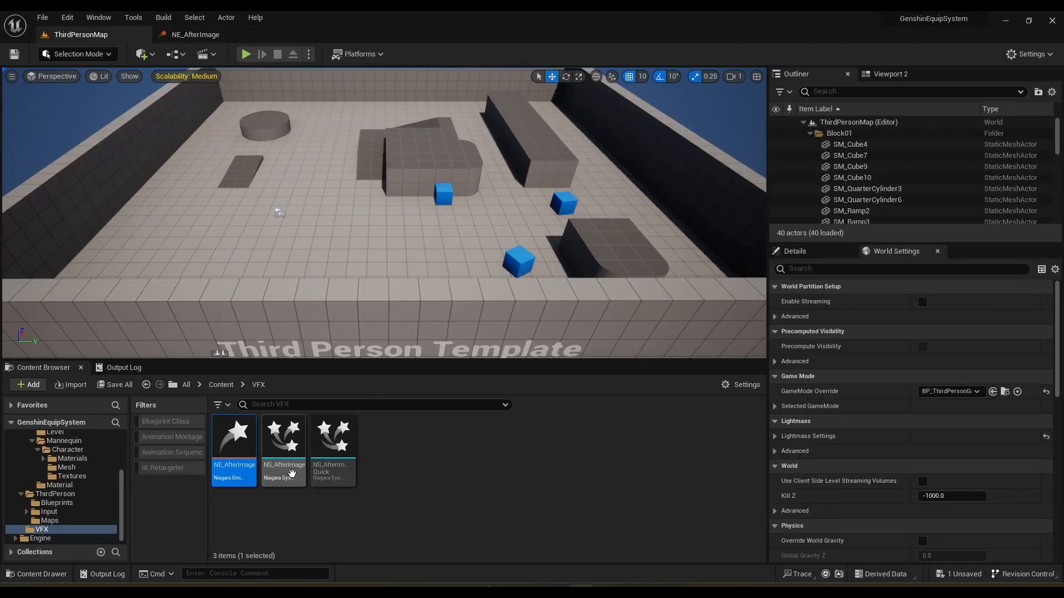
{"action": "left_click", "coordinate": [293, 461]}
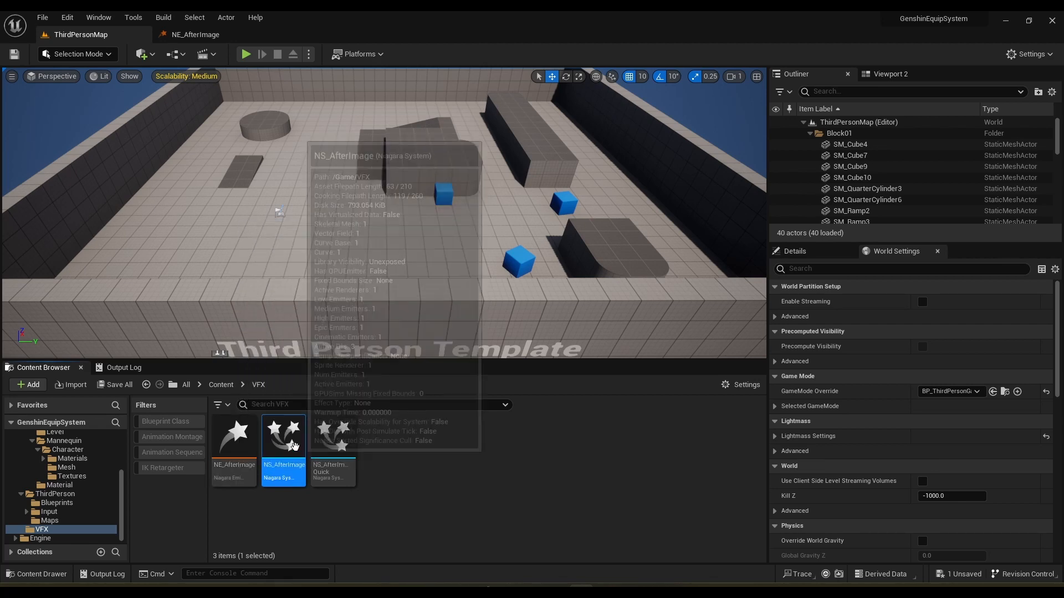
{"action": "double_click", "coordinate": [294, 450]}
{"action": "left_click_drag", "start_coordinate": [104, 189], "coordinate": [35, 228]}
Apply the NE_AfterImage emitter changes and check the sword particles in the NS_AfterImage preview.
{"action": "left_click", "coordinate": [228, 39]}
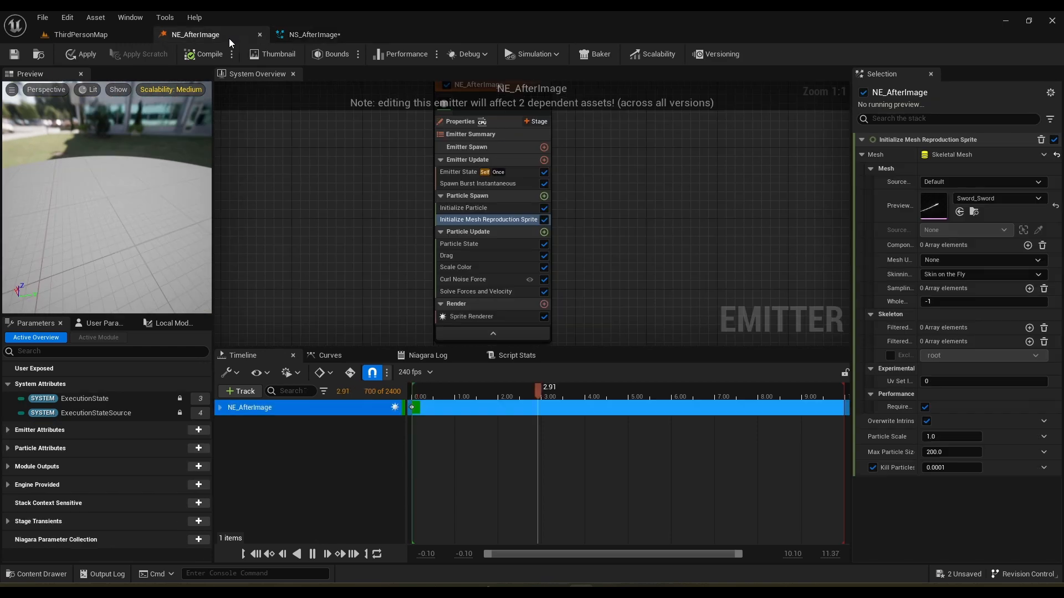
{"action": "left_click", "coordinate": [82, 54]}
{"action": "left_click", "coordinate": [289, 36]}
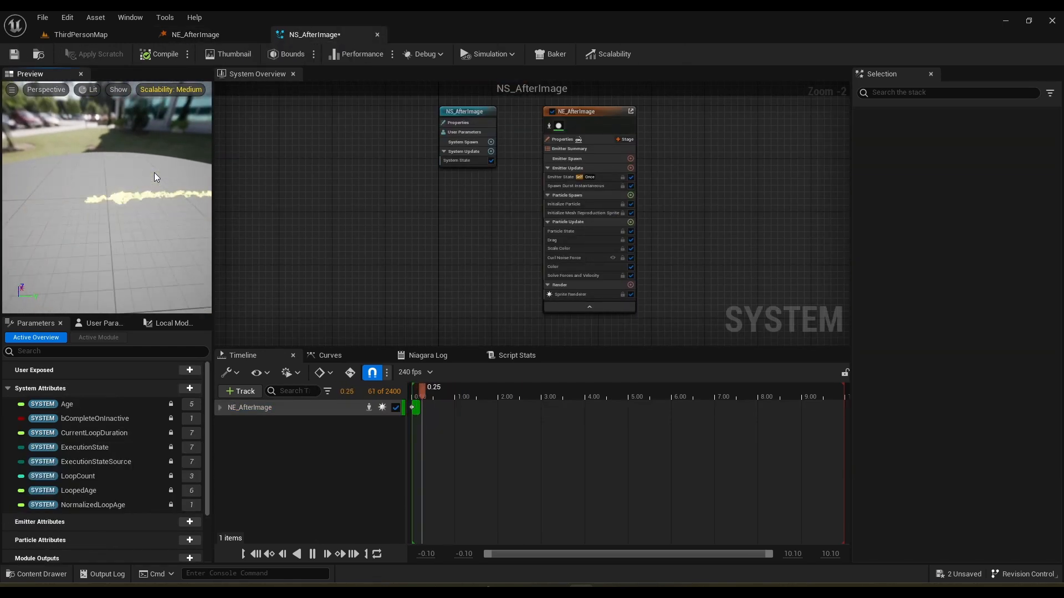
{"action": "left_click_drag", "start_coordinate": [154, 173], "coordinate": [155, 172]}
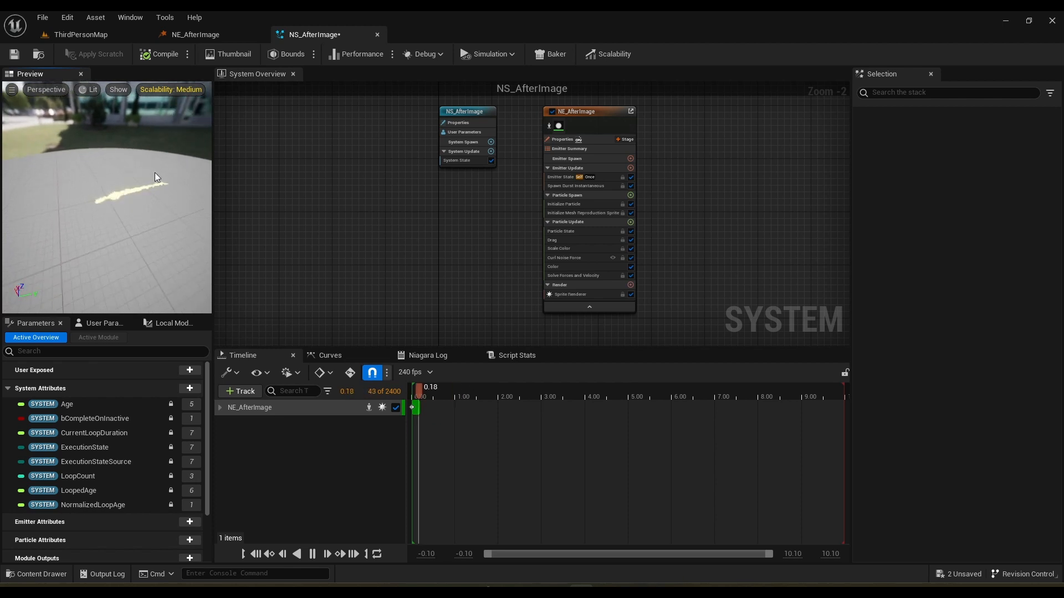
Open NS_AfterImageQuick to check its sword preview, and save all modified assets.
{"action": "left_click", "coordinate": [113, 38]}
{"action": "double_click", "coordinate": [344, 441]}
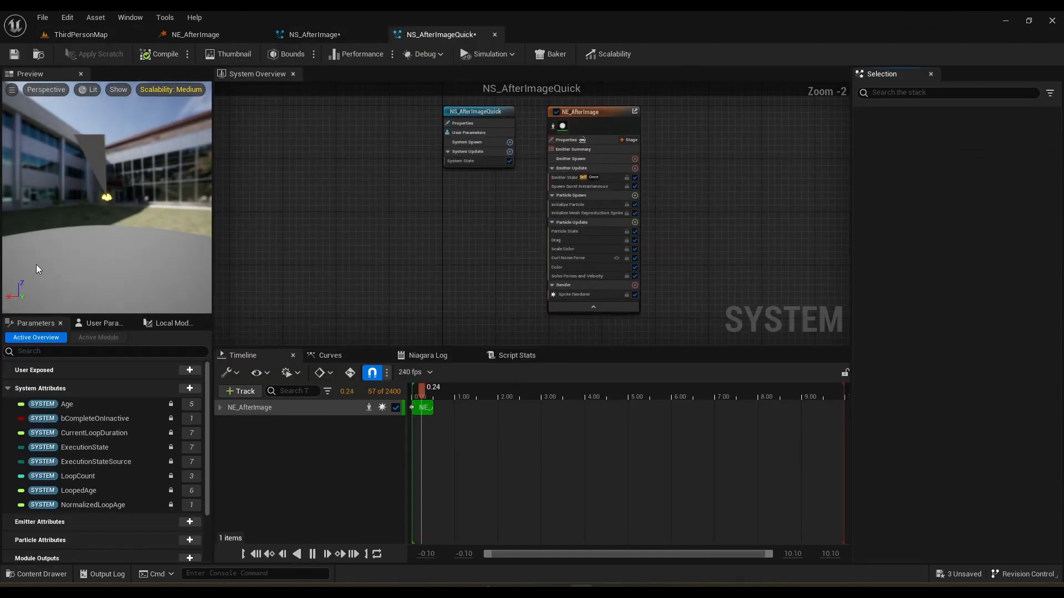
{"action": "left_click_drag", "start_coordinate": [36, 265], "coordinate": [61, 255]}
{"action": "left_click_drag", "start_coordinate": [117, 184], "coordinate": [130, 186]}
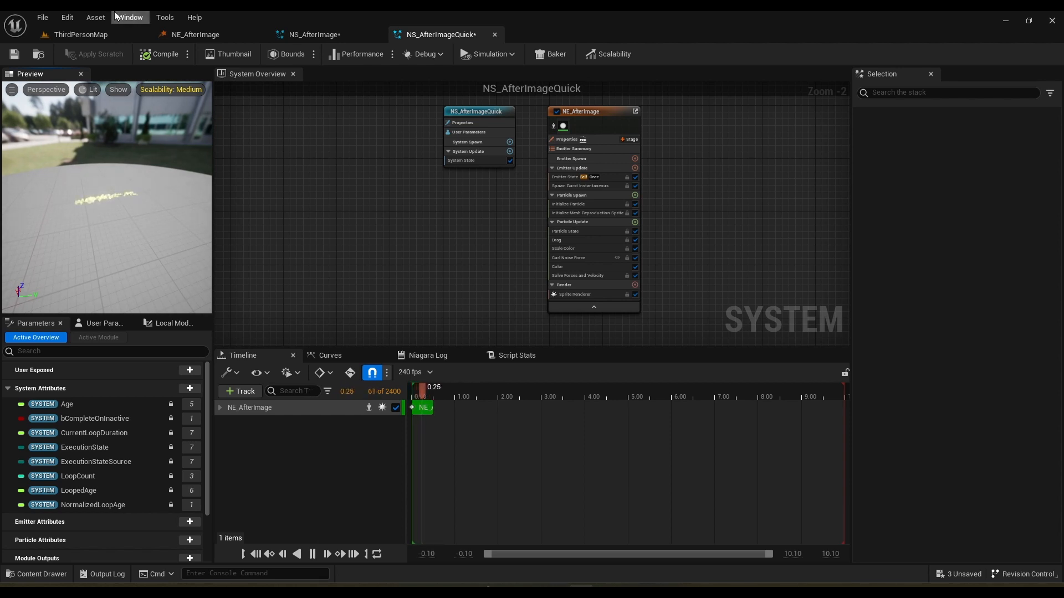
{"action": "left_click", "coordinate": [42, 17]}
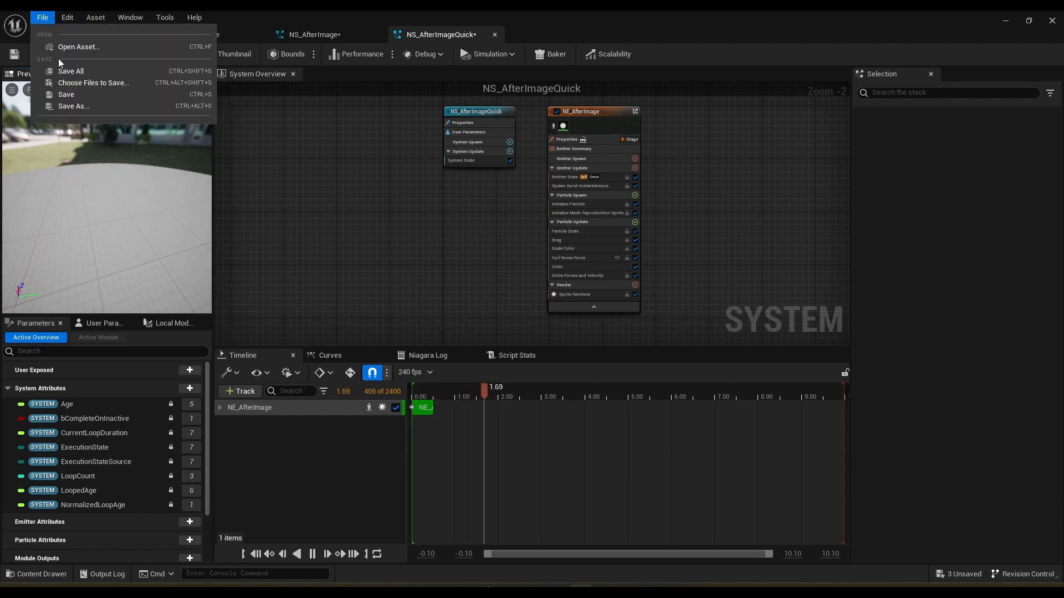
{"action": "left_click", "coordinate": [62, 67]}
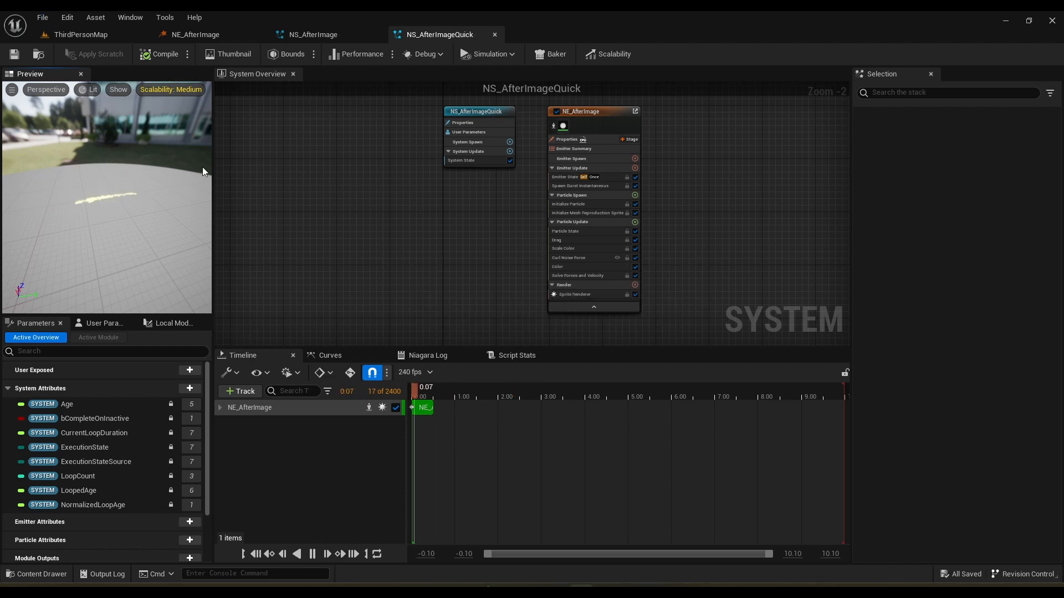
Return to ThirdPersonMap and close all the other open asset editors.
{"action": "left_click", "coordinate": [52, 40]}
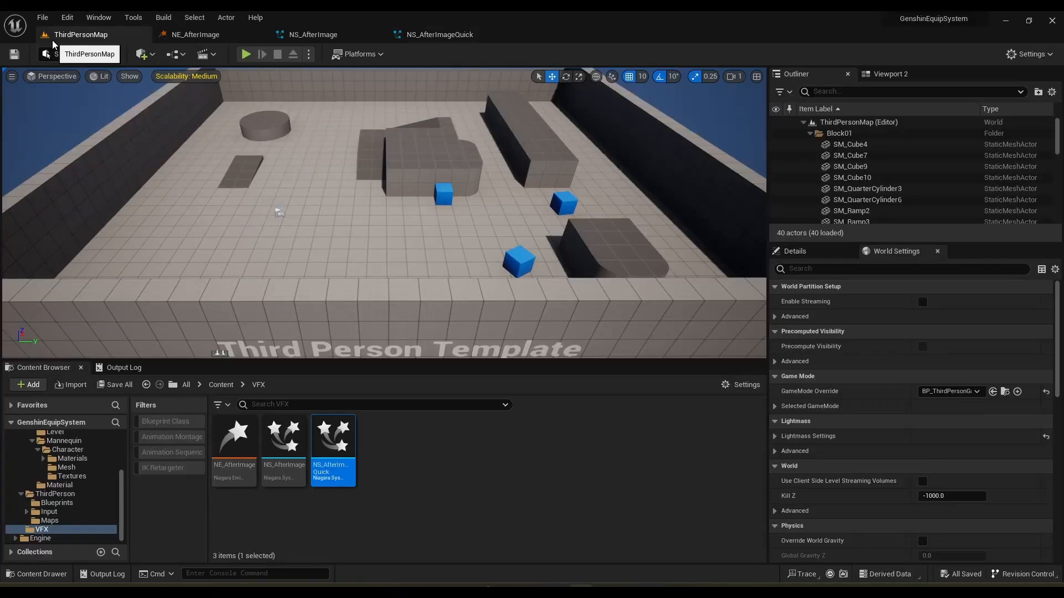
{"action": "right_click", "coordinate": [52, 40]}
{"action": "left_click", "coordinate": [95, 85]}
Open the BP_ThirdPersonCharacter blueprint from ThirdPerson/Blueprints and dock its editor in the main window.
{"action": "left_click", "coordinate": [221, 385]}
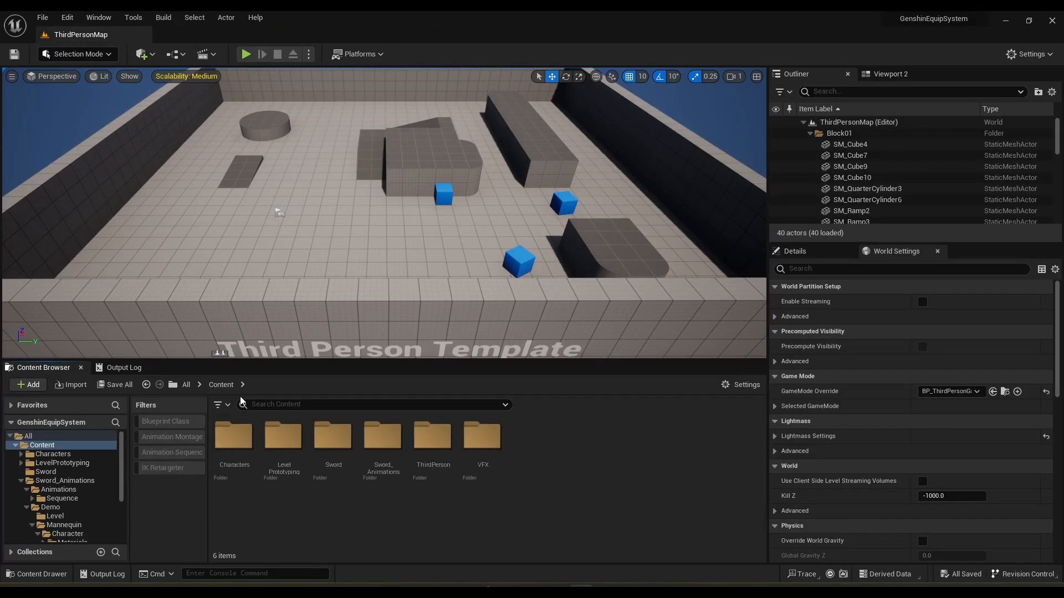
{"action": "double_click", "coordinate": [448, 466]}
{"action": "double_click", "coordinate": [237, 440]}
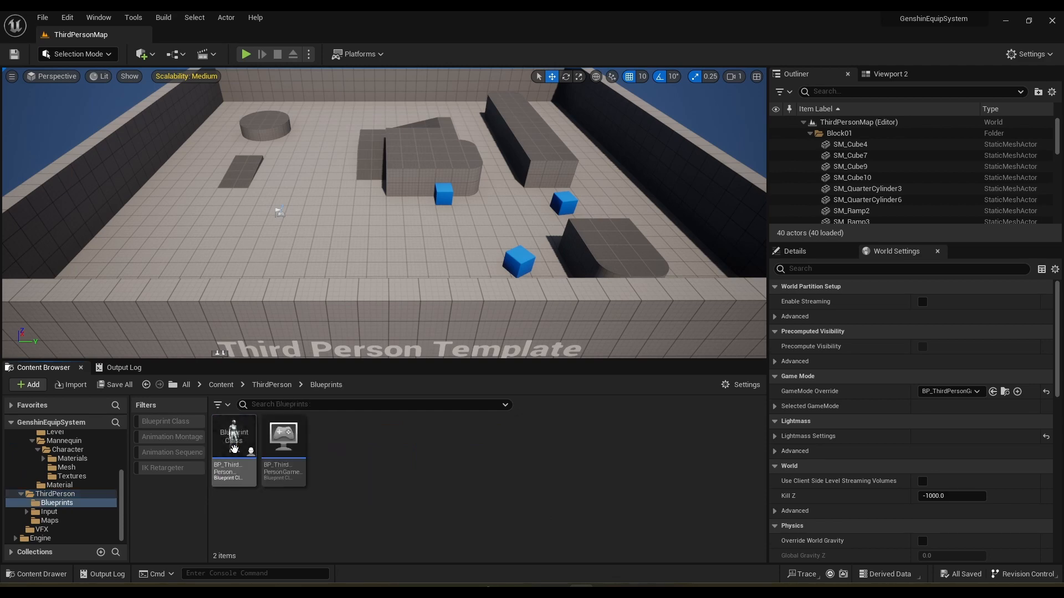
{"action": "left_click", "coordinate": [244, 447]}
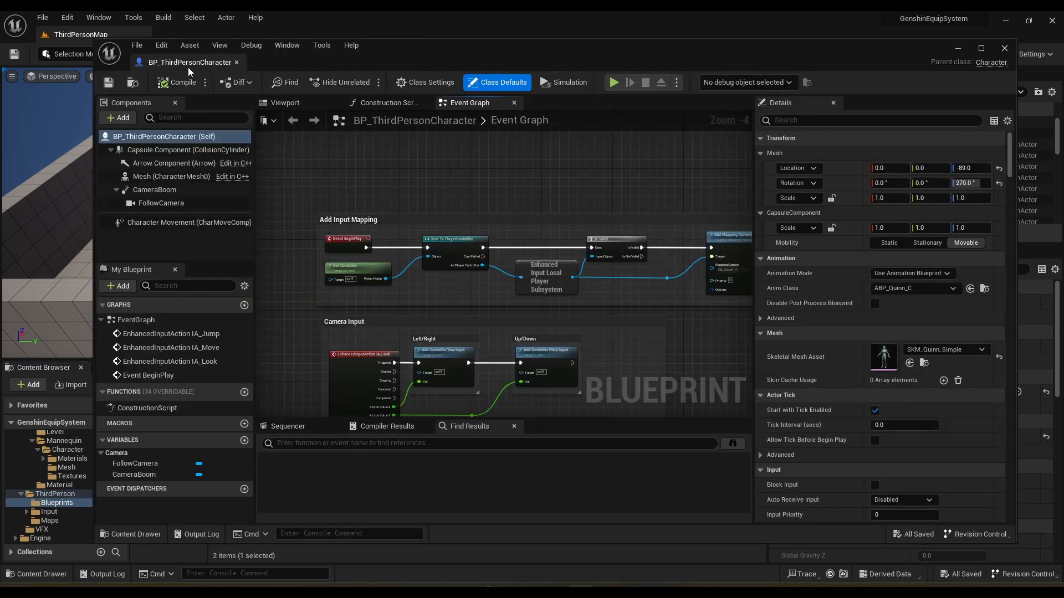
{"action": "left_click_drag", "start_coordinate": [188, 66], "coordinate": [212, 41]}
Locate the skeletal mesh asset of the character's Mesh component and open the SK_Mannequin skeleton beside it.
{"action": "left_click", "coordinate": [110, 149]}
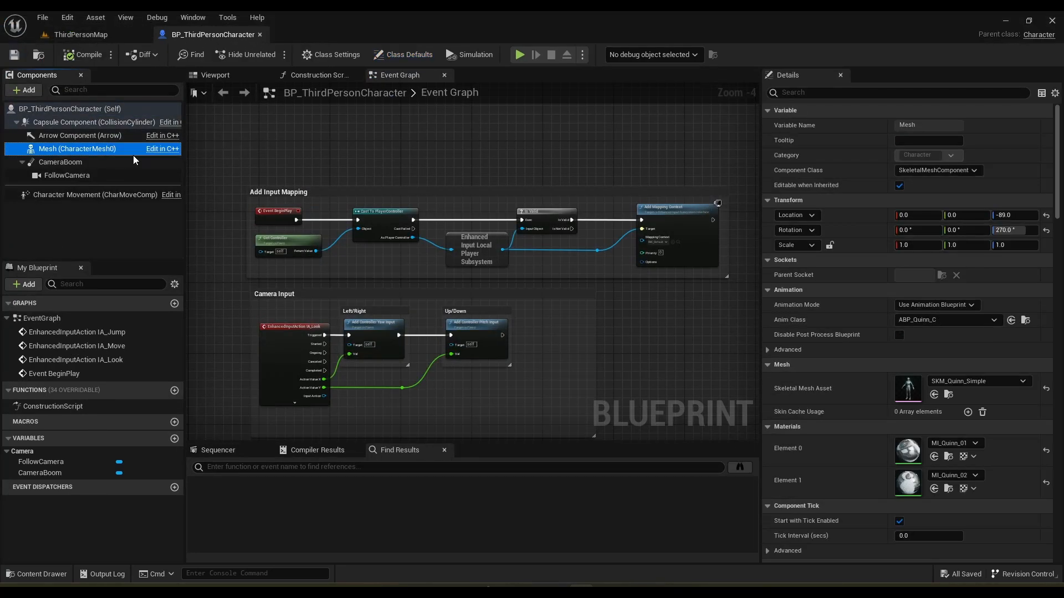
{"action": "left_click", "coordinate": [948, 394]}
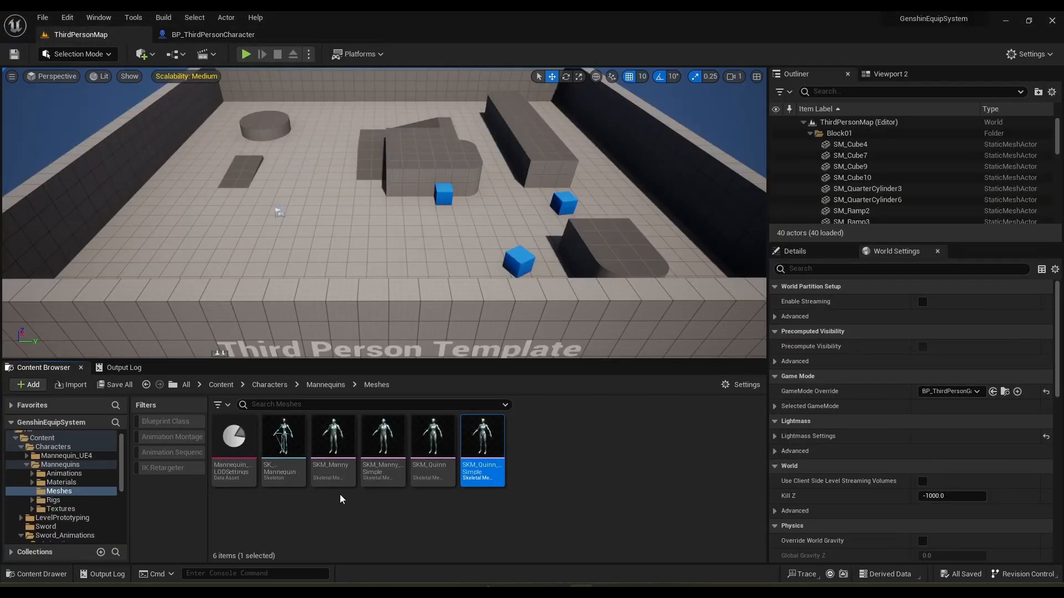
{"action": "double_click", "coordinate": [294, 435]}
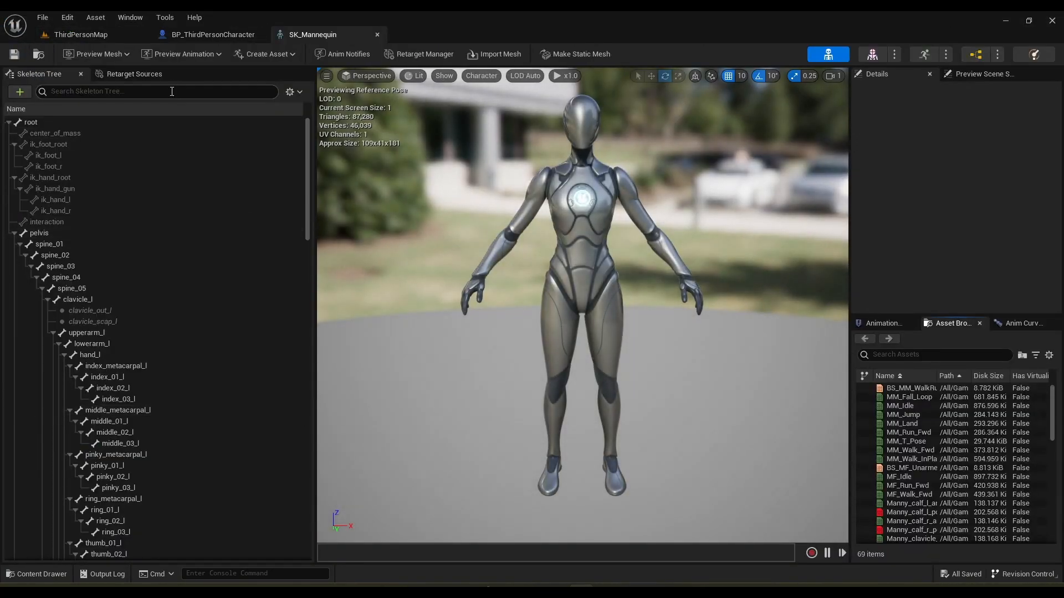
Add a socket to the spine_05 bone and name it UnequipSocket.
{"action": "left_click", "coordinate": [94, 288]}
{"action": "right_click", "coordinate": [94, 288]}
{"action": "left_click", "coordinate": [142, 337]}
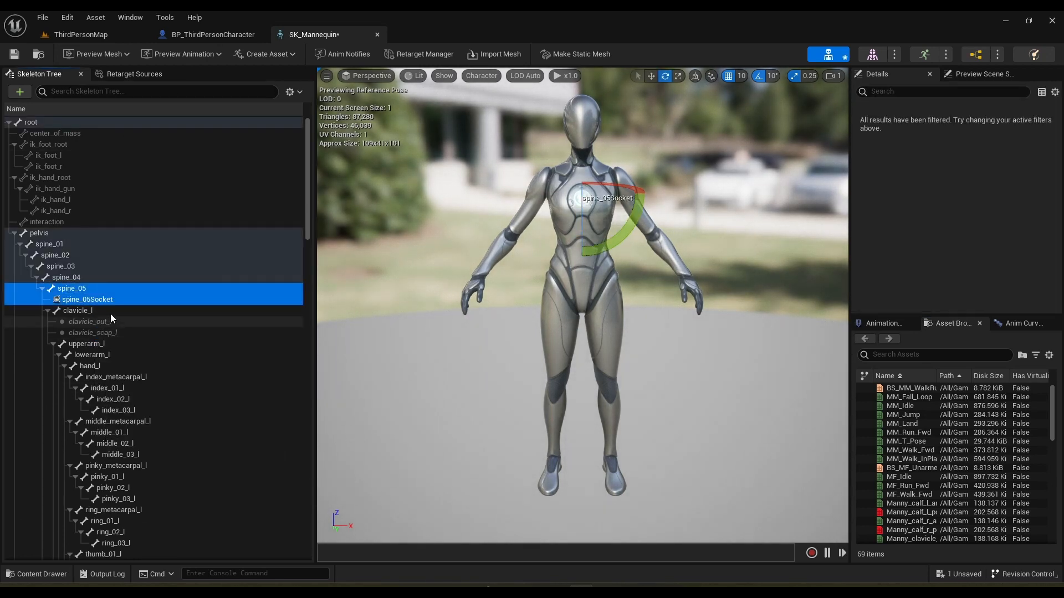
{"action": "type", "text": "U"}
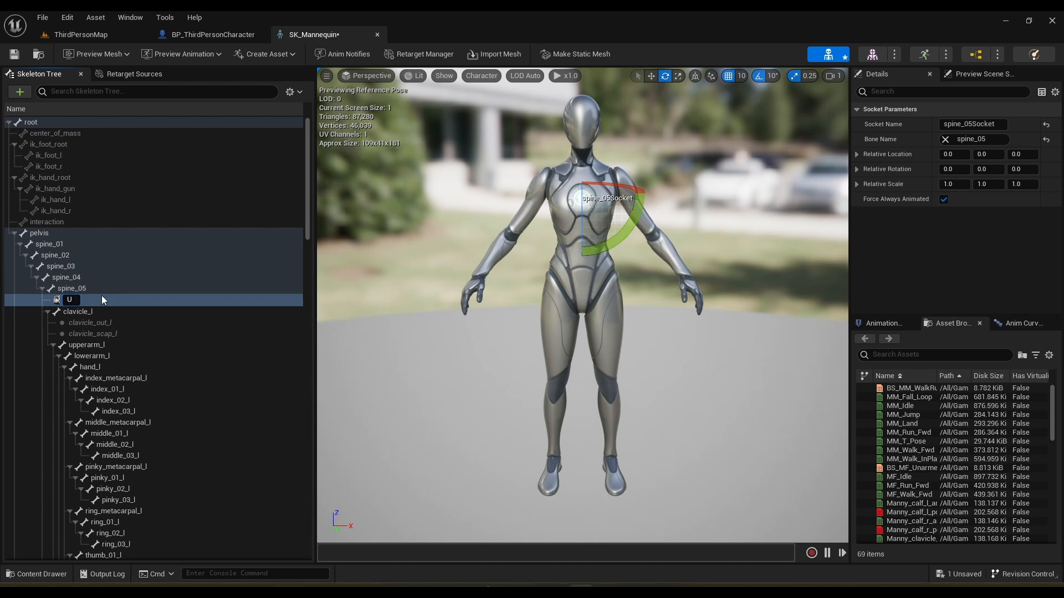
{"action": "type", "text": "nequipp"}
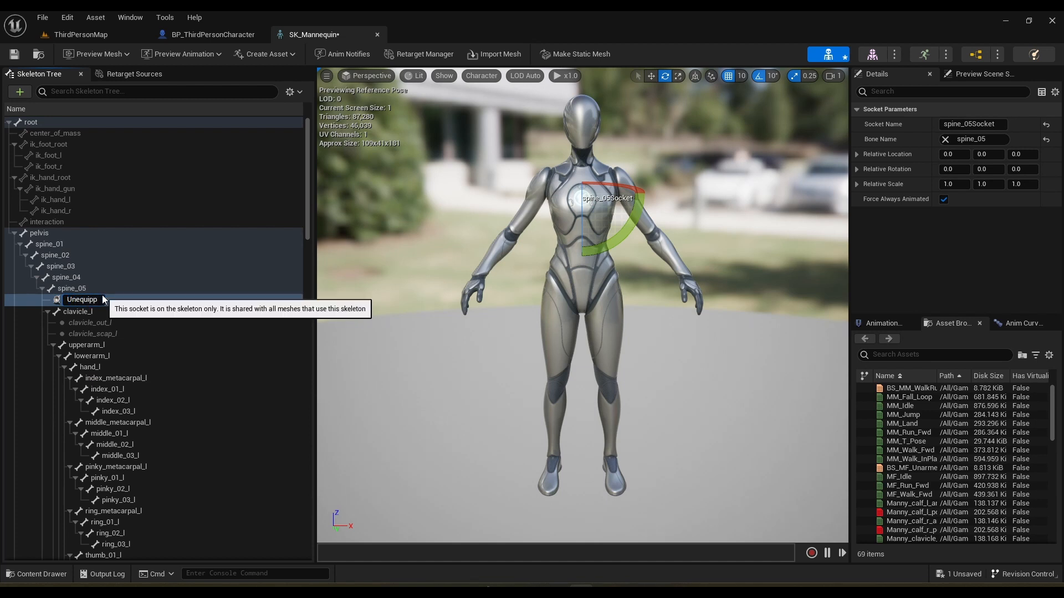
{"action": "key", "text": "BackSpace"}
{"action": "type", "text": "Socket"}
{"action": "key", "text": "Return"}
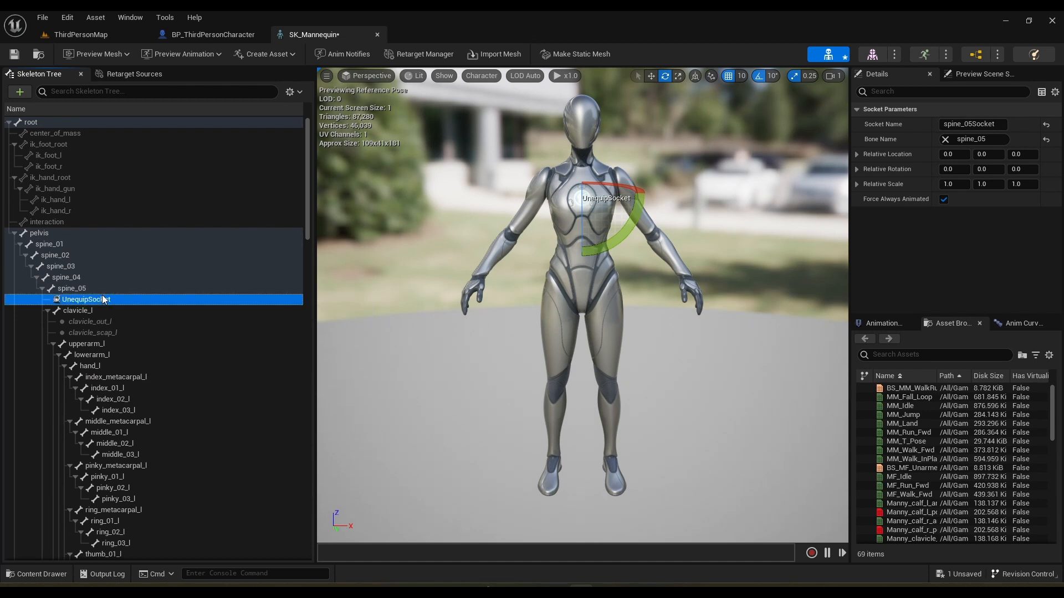
Add the Sword static mesh as a preview asset on UnequipSocket.
{"action": "right_click", "coordinate": [122, 302]}
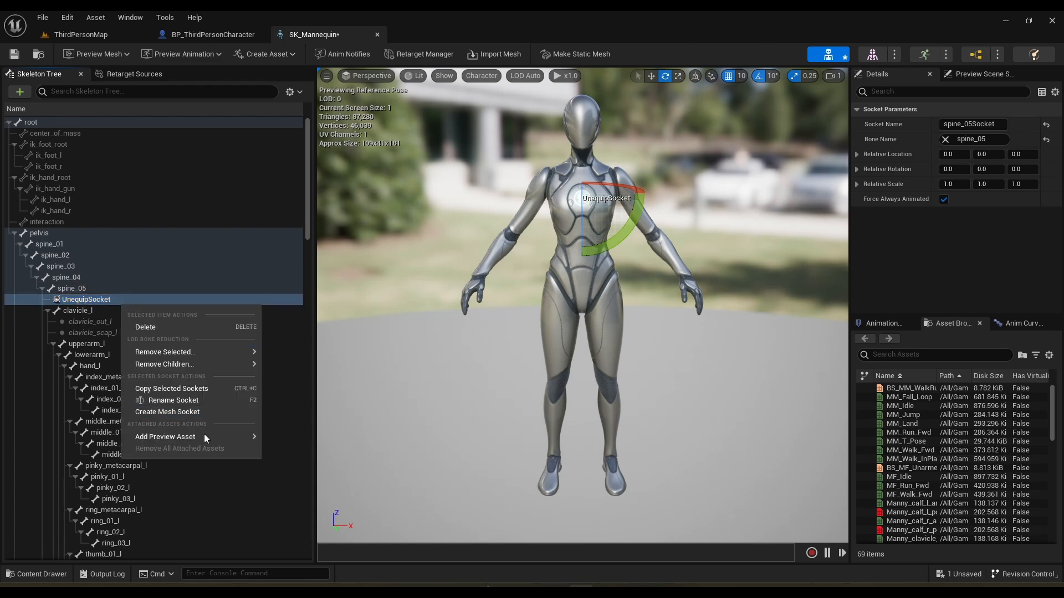
{"action": "mouse_move", "coordinate": [204, 436]}
{"action": "type", "text": "sw"}
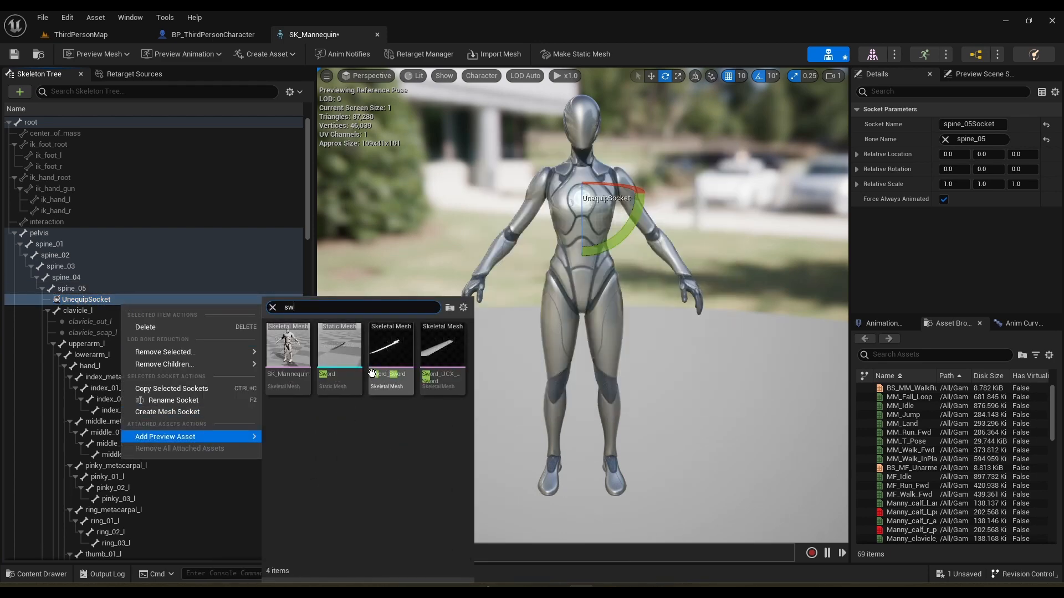
{"action": "left_click", "coordinate": [346, 363]}
{"action": "right_click_drag", "start_coordinate": [498, 332], "coordinate": [476, 349]}
{"action": "mouse_move", "coordinate": [609, 344]}
{"action": "right_mouse_down"}
{"action": "mouse_move", "coordinate": [554, 341]}
{"action": "mouse_move", "coordinate": [608, 344]}
{"action": "right_mouse_up"}
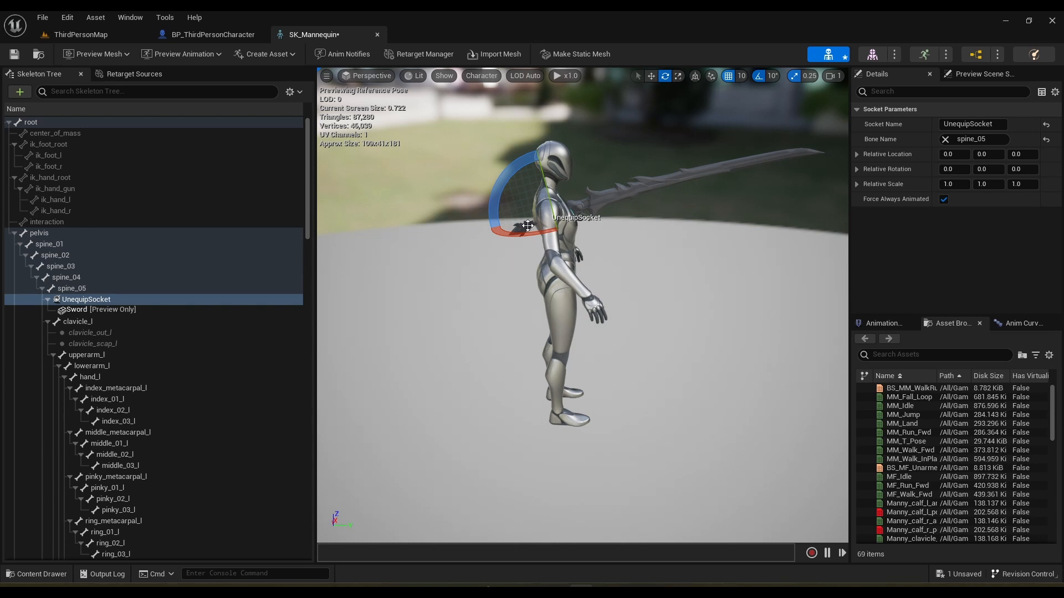
Move UnequipSocket behind the mannequin so the previewed sword sits off its back.
{"action": "key", "text": "w"}
{"action": "left_click_drag", "start_coordinate": [593, 205], "coordinate": [660, 243]}
{"action": "scroll", "coordinate": [560, 284], "scroll_direction": "up", "scroll_amount": 4}
{"action": "middle_click_drag", "start_coordinate": [560, 284], "coordinate": [561, 232]}
{"action": "left_click_drag", "start_coordinate": [560, 284], "coordinate": [609, 370], "text": "alt"}
Try rotating UnequipSocket by 30° and then about another axis by 90°, and undo the rotations.
{"action": "key", "text": "e"}
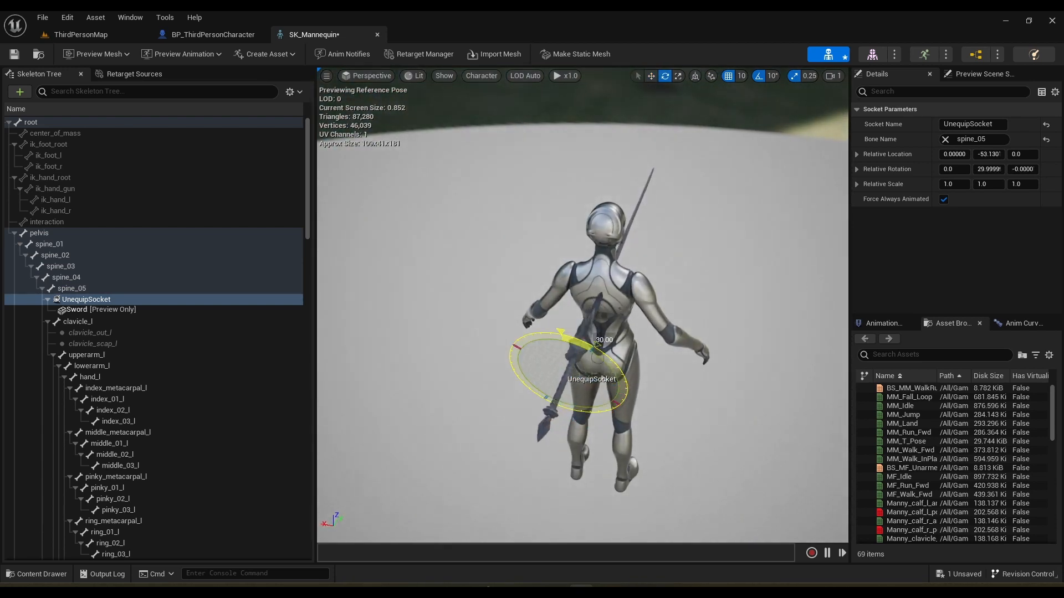
{"action": "left_click_drag", "start_coordinate": [518, 400], "coordinate": [539, 445]}
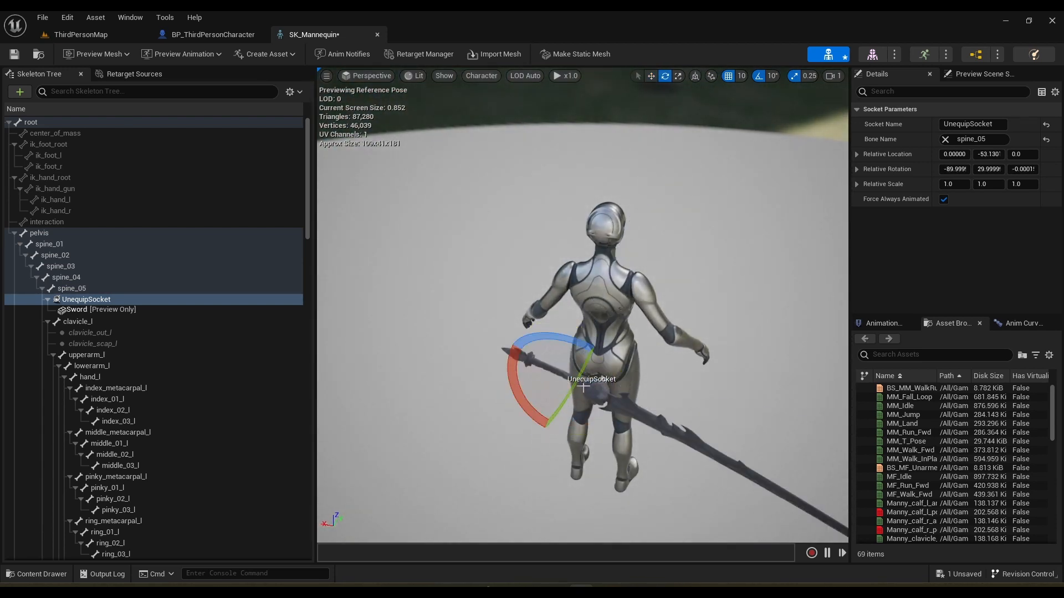
{"action": "key", "text": "ctrl+z"}
{"action": "key", "text": "ctrl+z"}
Rotate UnequipSocket to about (93, 68, -165.5) and move it to about (38, -12, 19), hanging the sword blade-down across the mannequin's back.
{"action": "left_click_drag", "start_coordinate": [543, 396], "coordinate": [574, 507]}
{"action": "left_click_drag", "start_coordinate": [588, 394], "coordinate": [582, 390]}
{"action": "left_click_drag", "start_coordinate": [602, 338], "coordinate": [557, 354]}
{"action": "key", "text": "w"}
{"action": "left_click_drag", "start_coordinate": [557, 355], "coordinate": [627, 310], "text": "alt"}
{"action": "key", "text": "e"}
{"action": "key", "text": "w"}
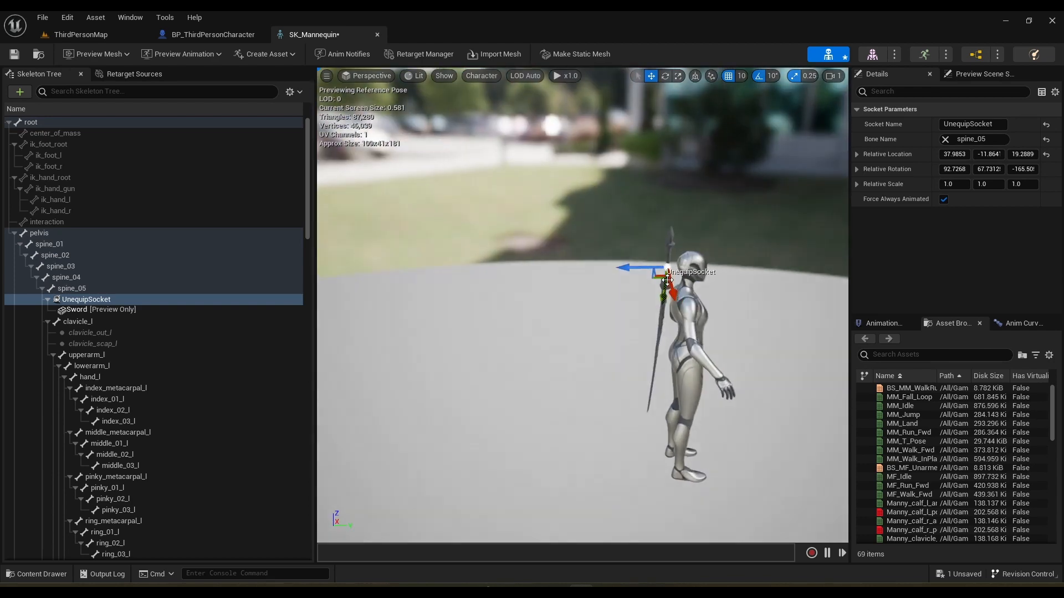
{"action": "key", "text": "f"}
{"action": "left_click", "coordinate": [626, 310]}
{"action": "scroll", "coordinate": [626, 311], "scroll_direction": "down", "scroll_amount": 8}
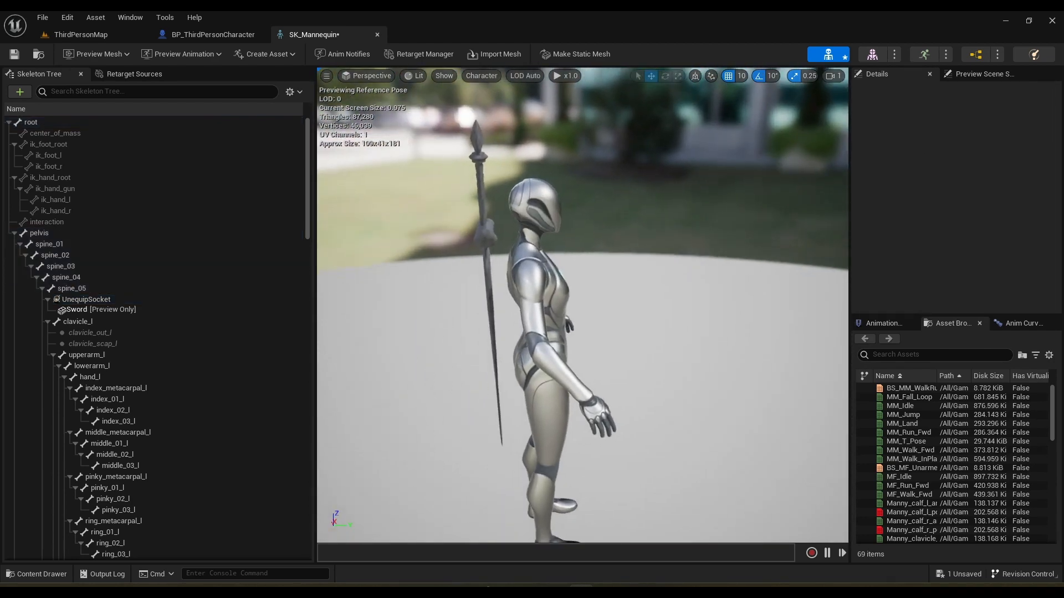
{"action": "left_click_drag", "start_coordinate": [696, 315], "coordinate": [621, 317], "text": "alt"}
{"action": "right_click_drag", "start_coordinate": [684, 312], "coordinate": [626, 312]}
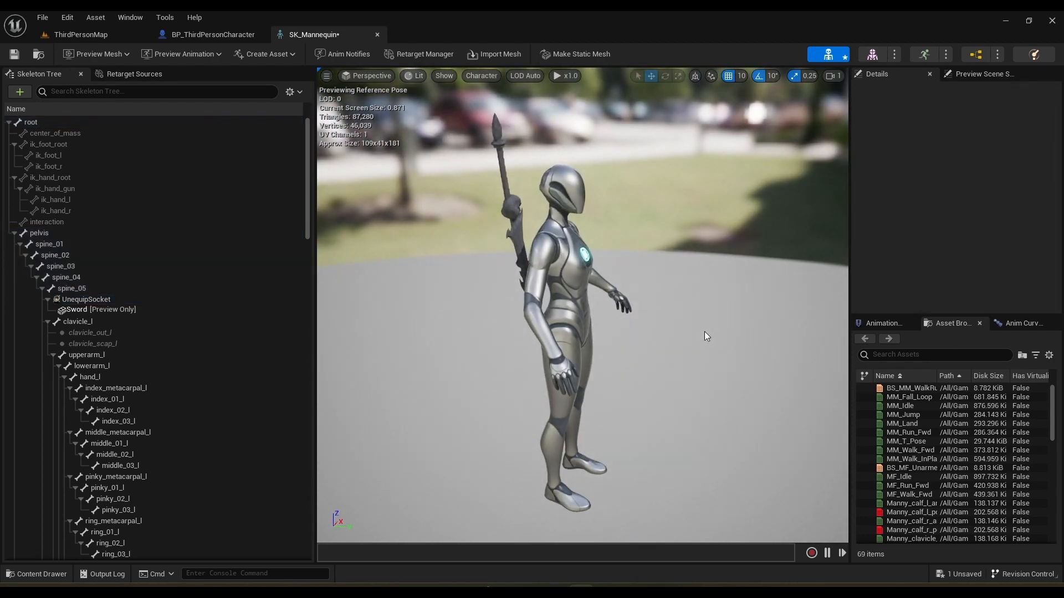
Find the hand_r bone in the skeleton, add a socket to it and name it EquipSocket.
{"action": "left_click", "coordinate": [225, 93]}
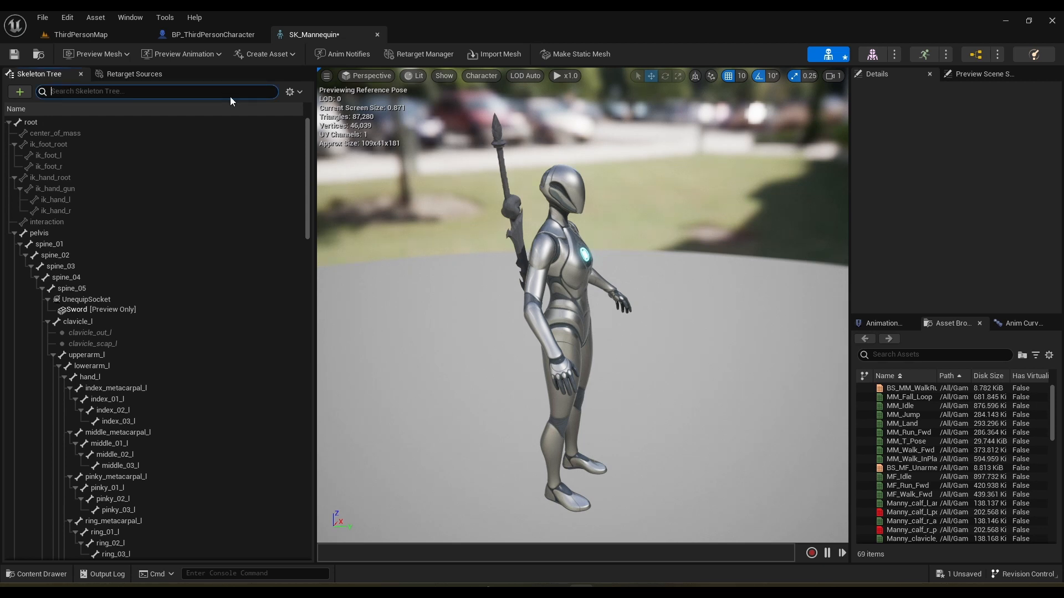
{"action": "type", "text": "hand_r"}
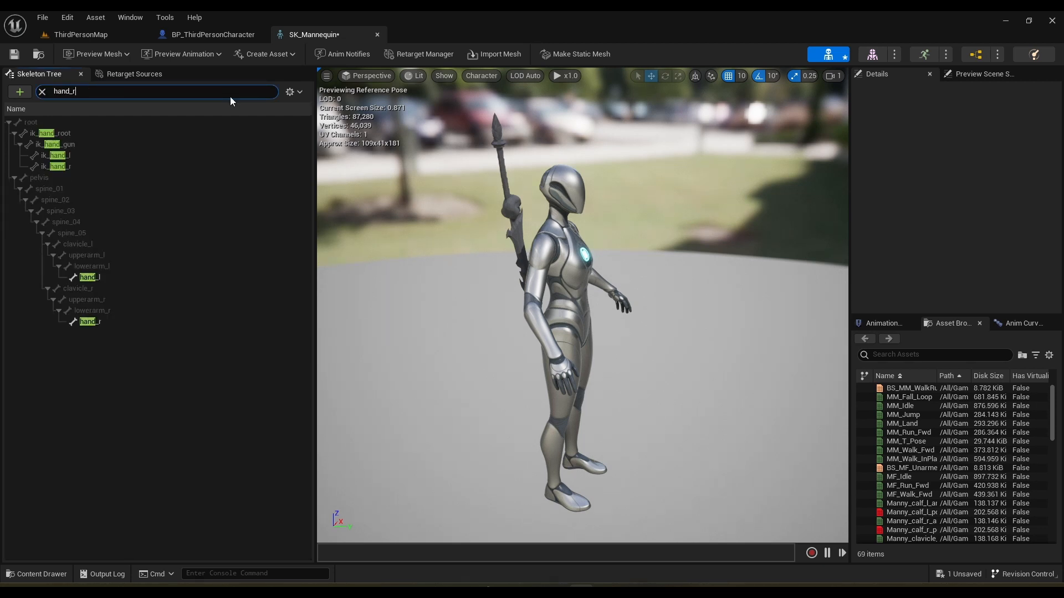
{"action": "right_click", "coordinate": [105, 270]}
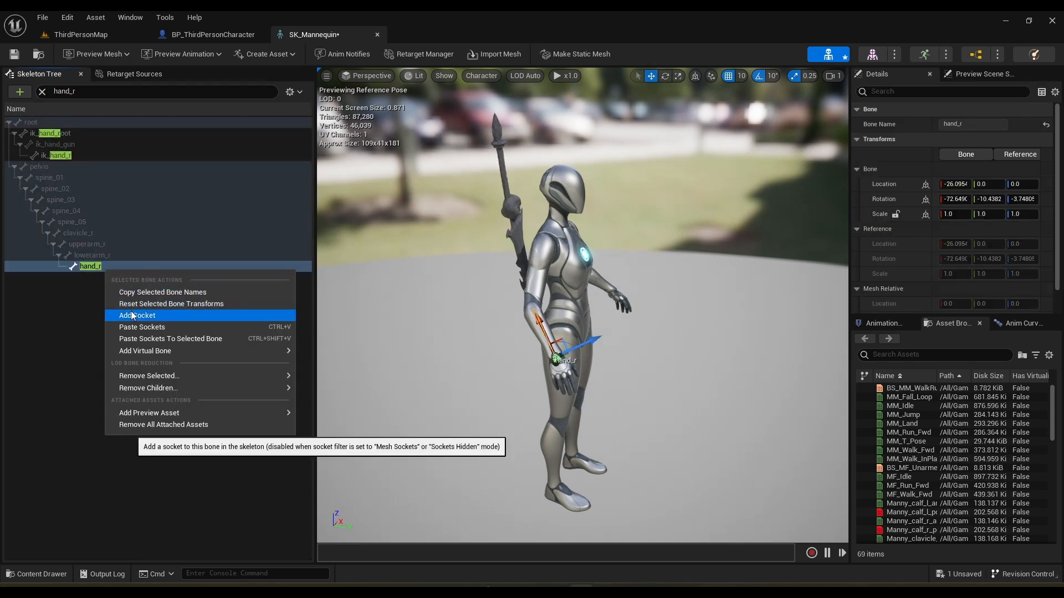
{"action": "left_click", "coordinate": [117, 314]}
{"action": "type", "text": "E"}
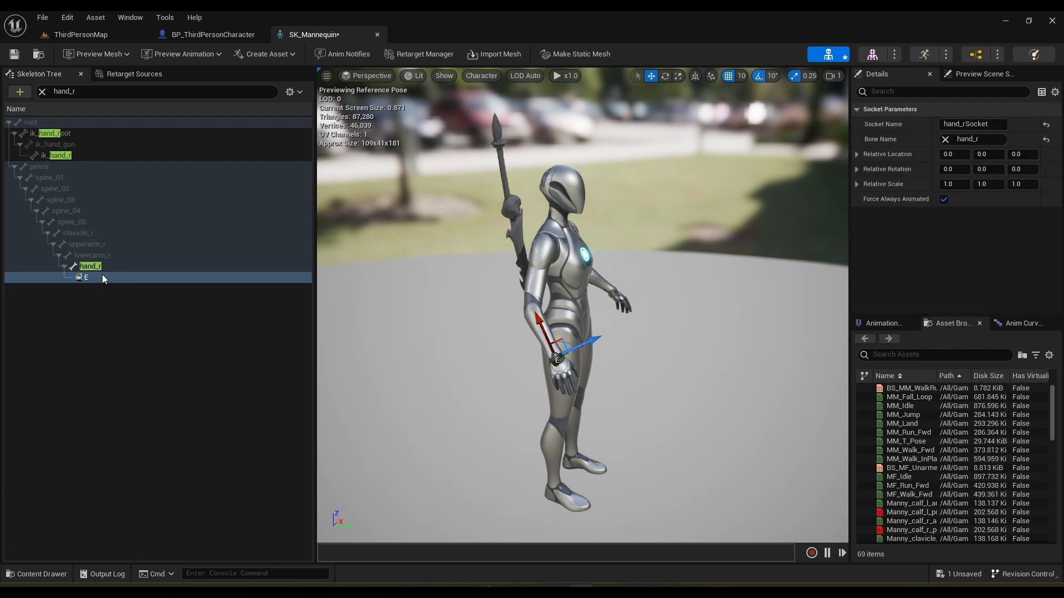
{"action": "key", "text": "Return"}
{"action": "left_click", "coordinate": [103, 276]}
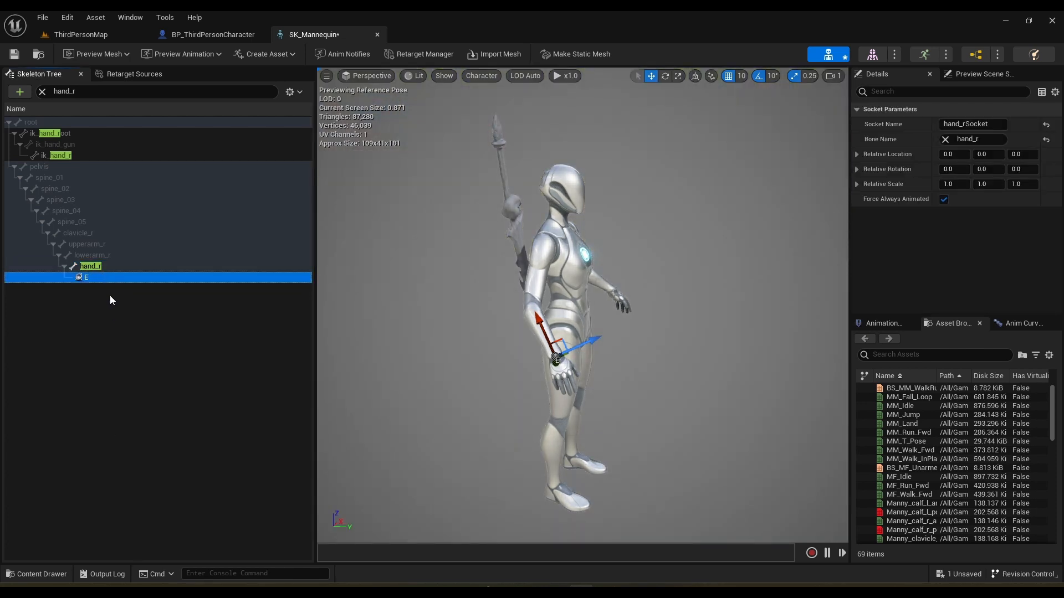
{"action": "key", "text": "F2"}
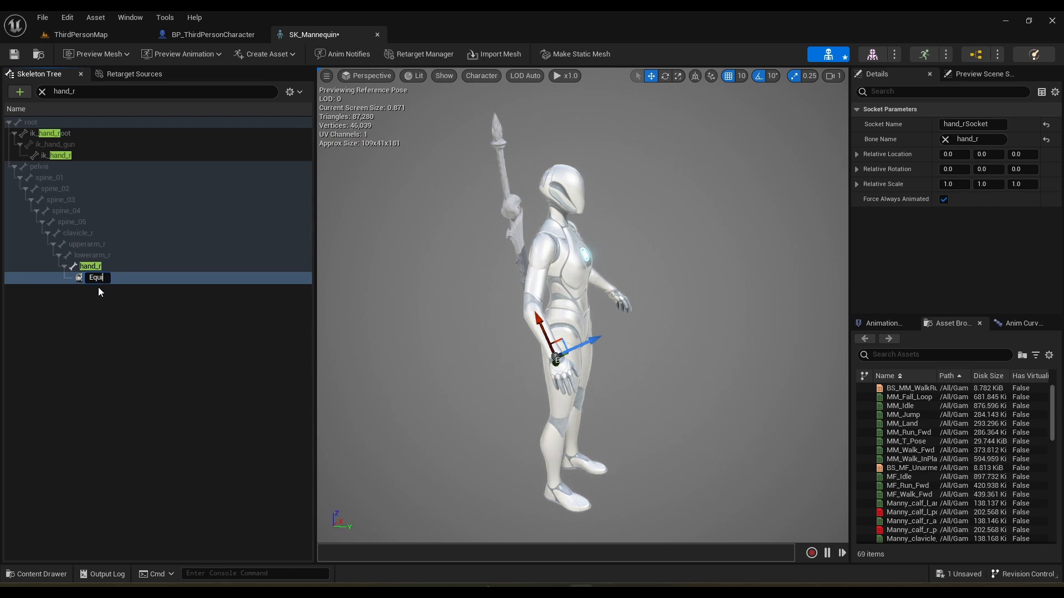
{"action": "type", "text": "Socket"}
{"action": "key", "text": "Return"}
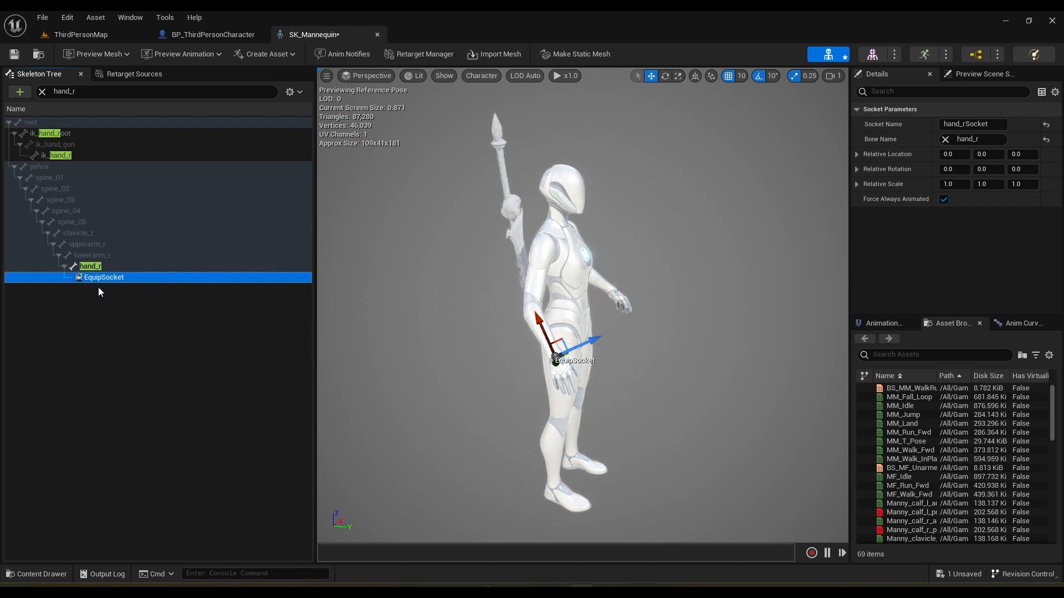
Add the Sword static mesh as a preview asset on EquipSocket.
{"action": "right_click", "coordinate": [128, 278]}
{"action": "mouse_move", "coordinate": [255, 411]}
{"action": "type", "text": "s"}
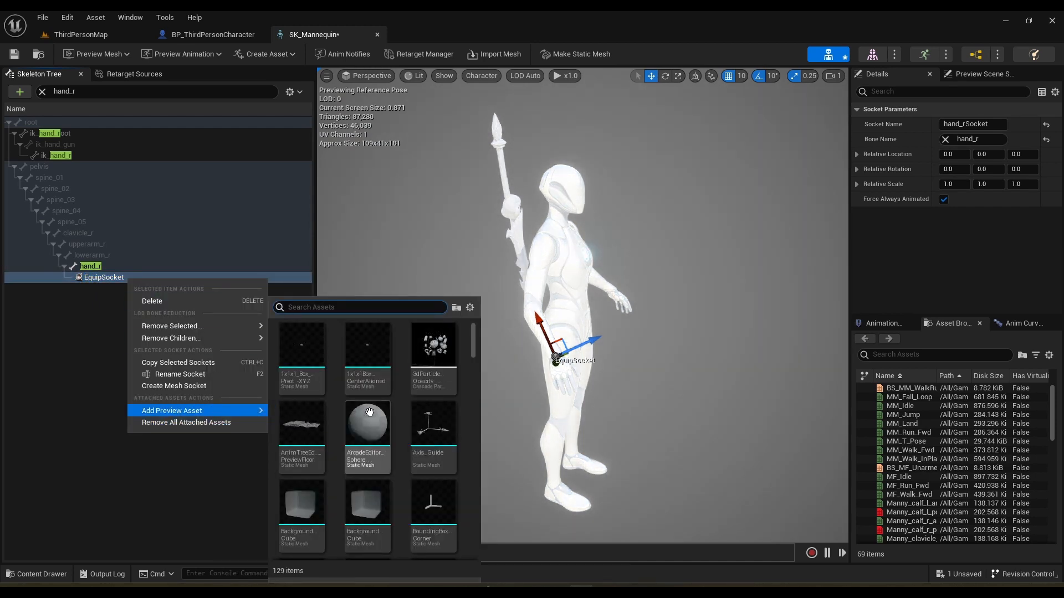
{"action": "type", "text": "w"}
{"action": "left_click", "coordinate": [396, 382]}
{"action": "left_click_drag", "start_coordinate": [446, 104], "coordinate": [388, 111], "text": "alt"}
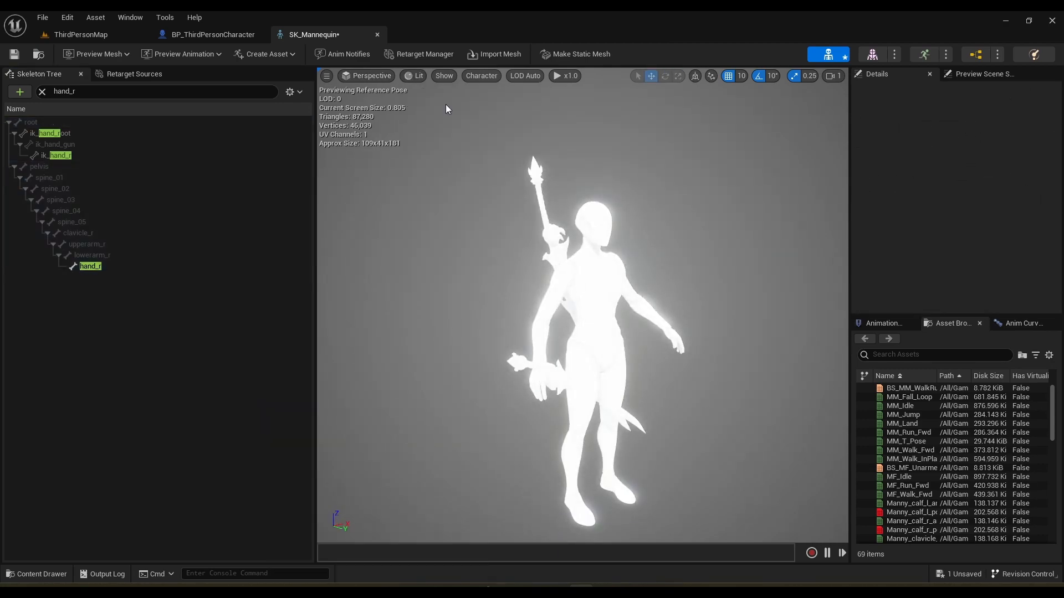
{"action": "key", "text": "F1"}
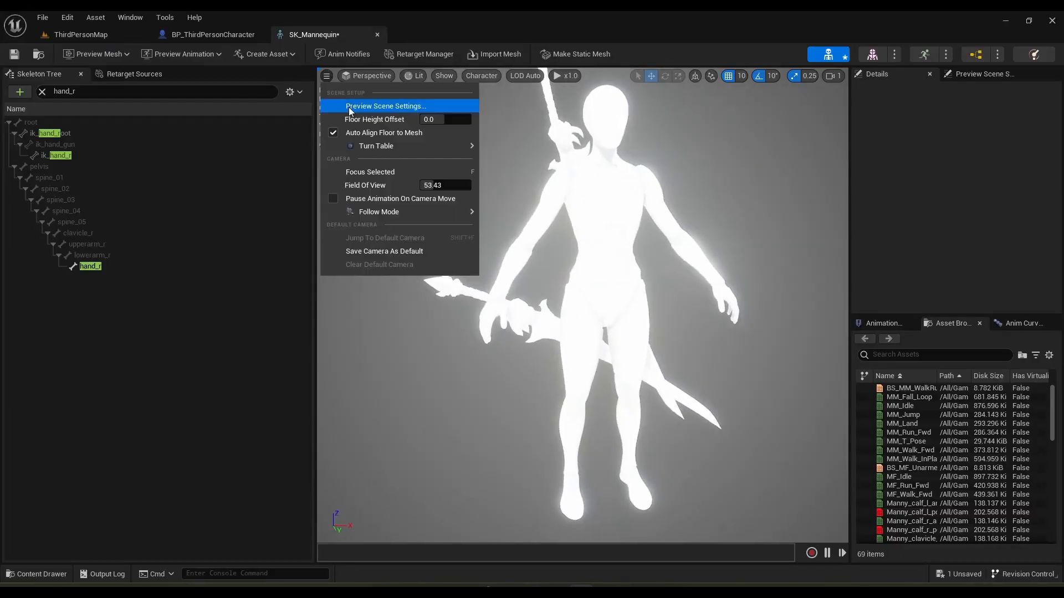
{"action": "left_click", "coordinate": [595, 352]}
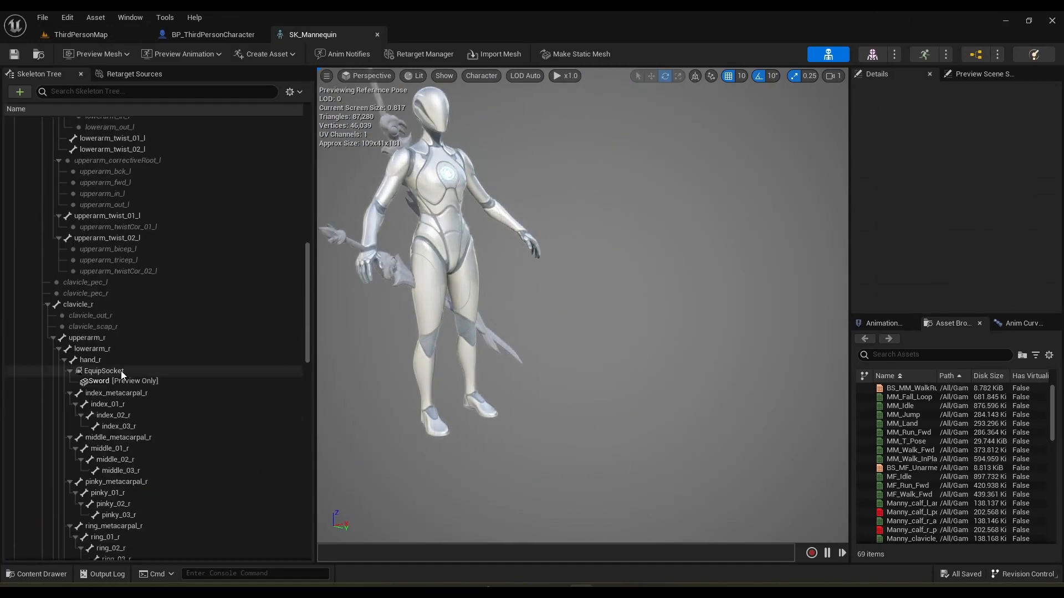
Rotate EquipSocket to about (-60.3, 3.4, 170.6) so the sword points forward from the hand, and save the skeleton.
{"action": "left_click", "coordinate": [121, 371]}
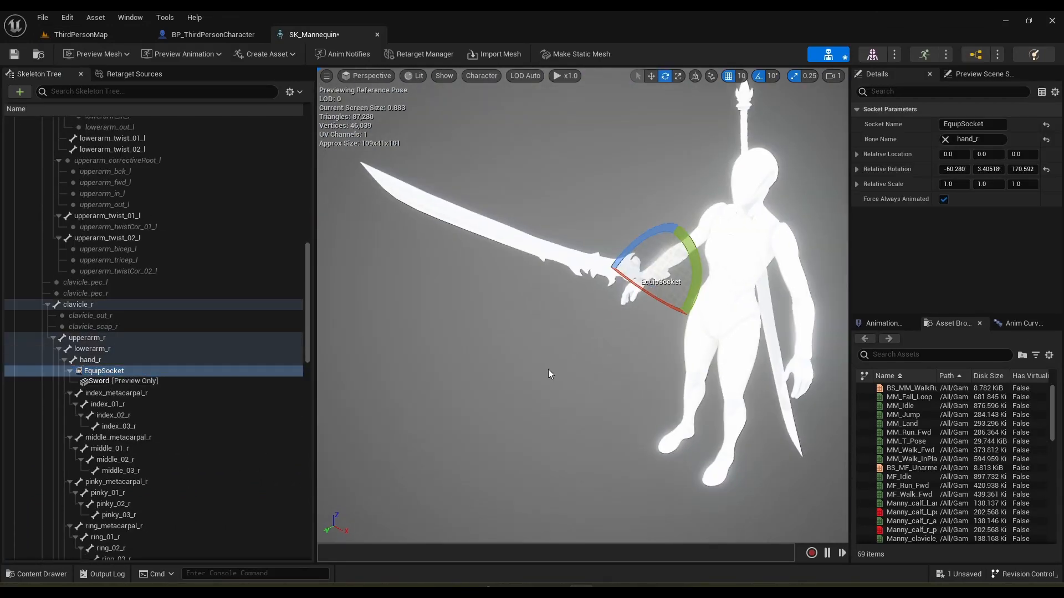
{"action": "key", "text": "w"}
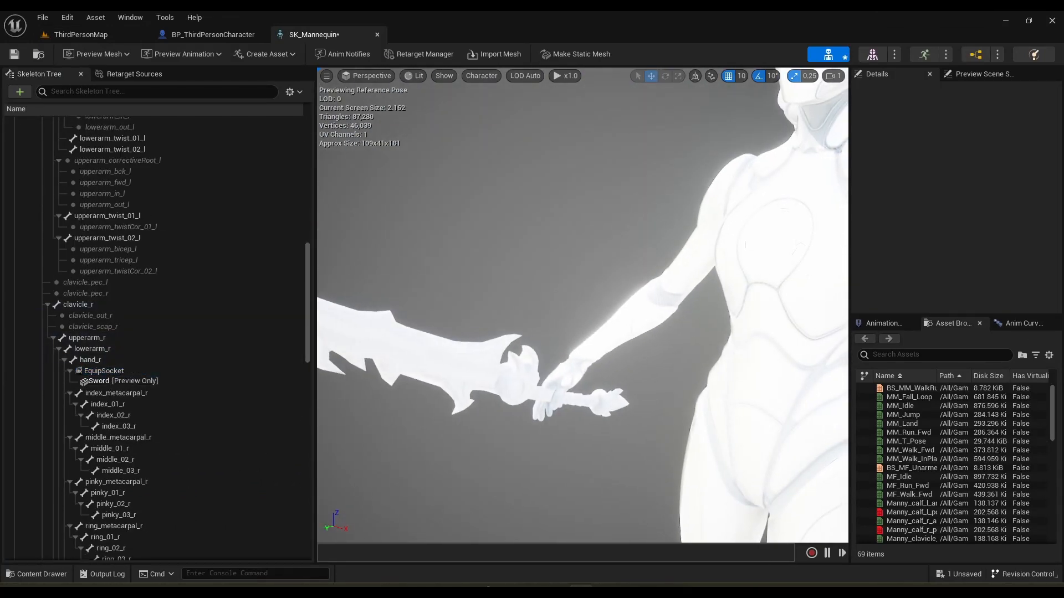
{"action": "right_click_drag", "start_coordinate": [566, 380], "coordinate": [654, 363]}
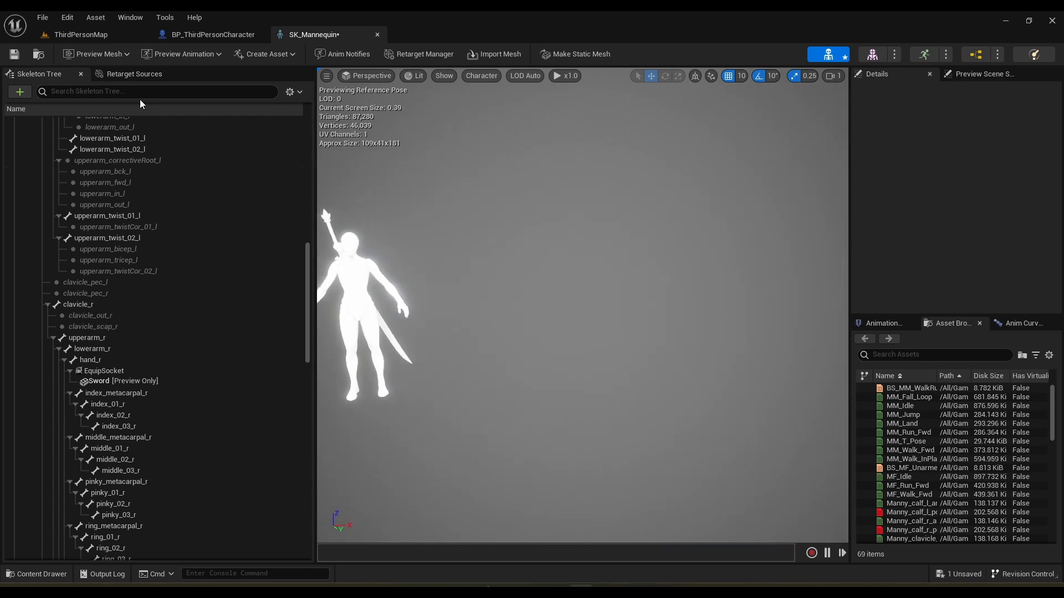
{"action": "left_click", "coordinate": [19, 58]}
In BP_ThirdPersonCharacter, add a Skeletal Mesh component under Mesh and assign Sword_Sword as its skeletal mesh asset.
{"action": "left_click", "coordinate": [219, 36]}
{"action": "right_click_drag", "start_coordinate": [541, 224], "coordinate": [383, 205]}
{"action": "scroll", "coordinate": [683, 212], "scroll_direction": "up", "scroll_amount": 4}
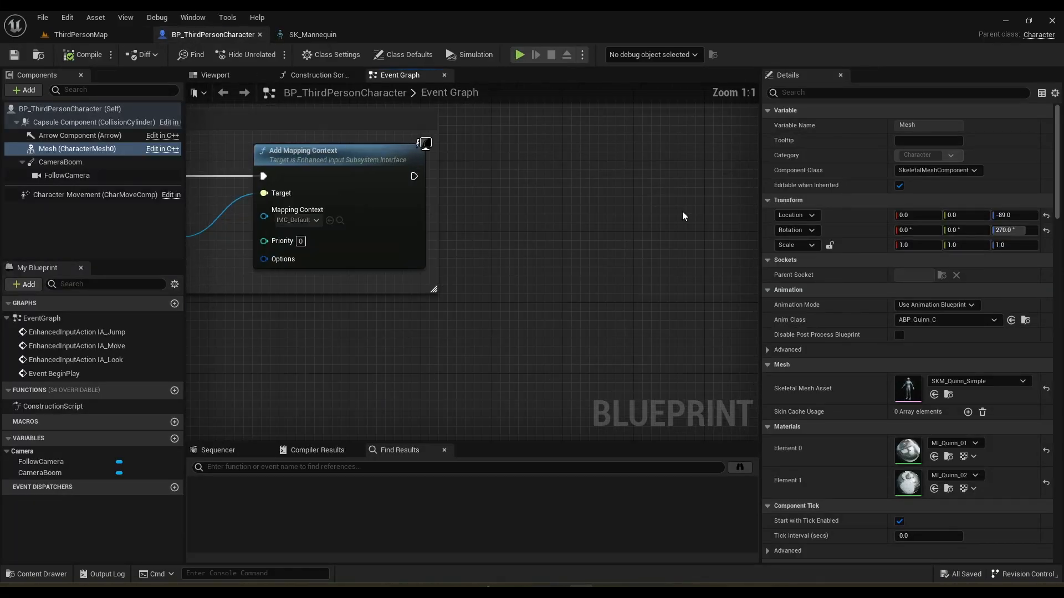
{"action": "right_click_drag", "start_coordinate": [683, 211], "coordinate": [607, 274]}
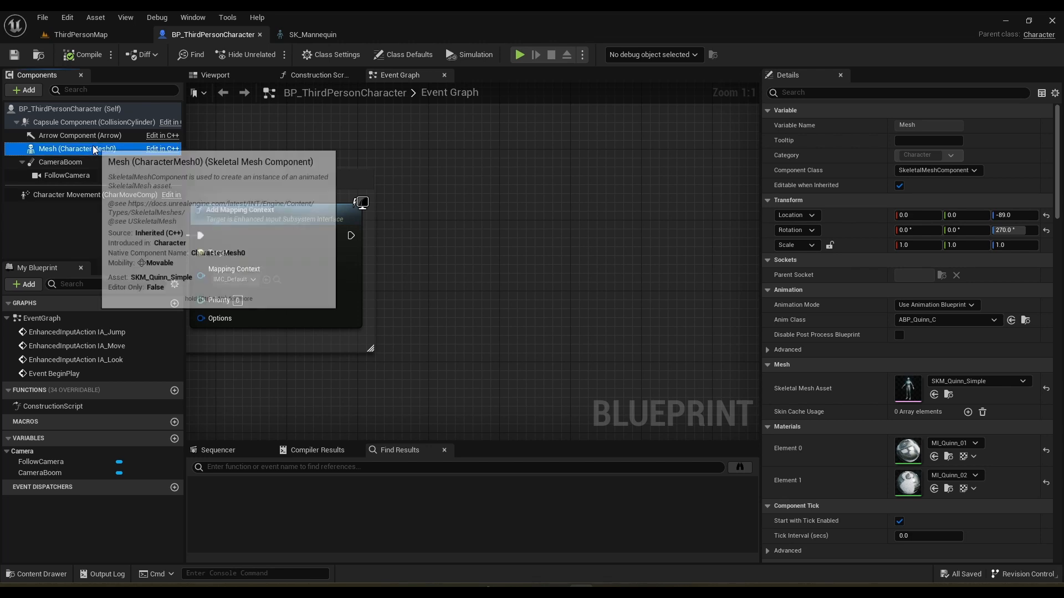
{"action": "left_click", "coordinate": [25, 90]}
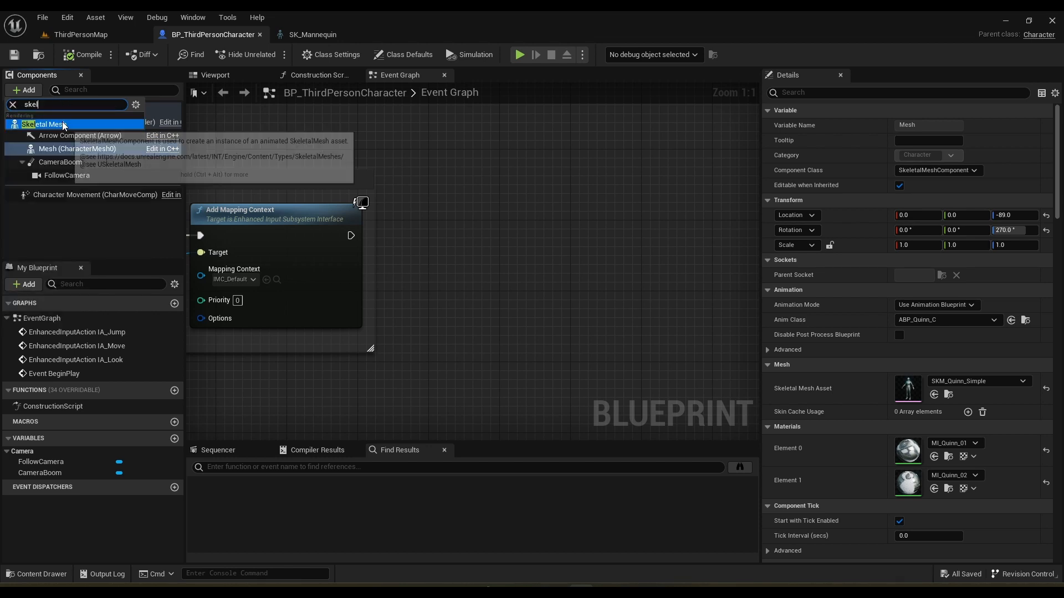
{"action": "left_click", "coordinate": [62, 124]}
{"action": "left_click", "coordinate": [1022, 367]}
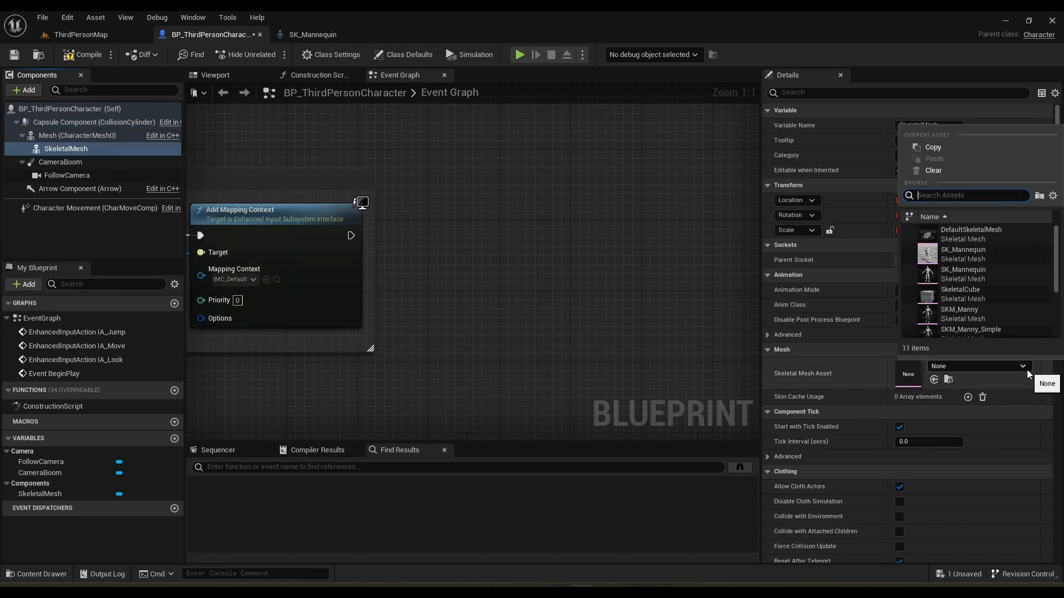
{"action": "scroll", "coordinate": [1012, 253], "scroll_direction": "down", "scroll_amount": 3}
{"action": "left_click", "coordinate": [978, 284]}
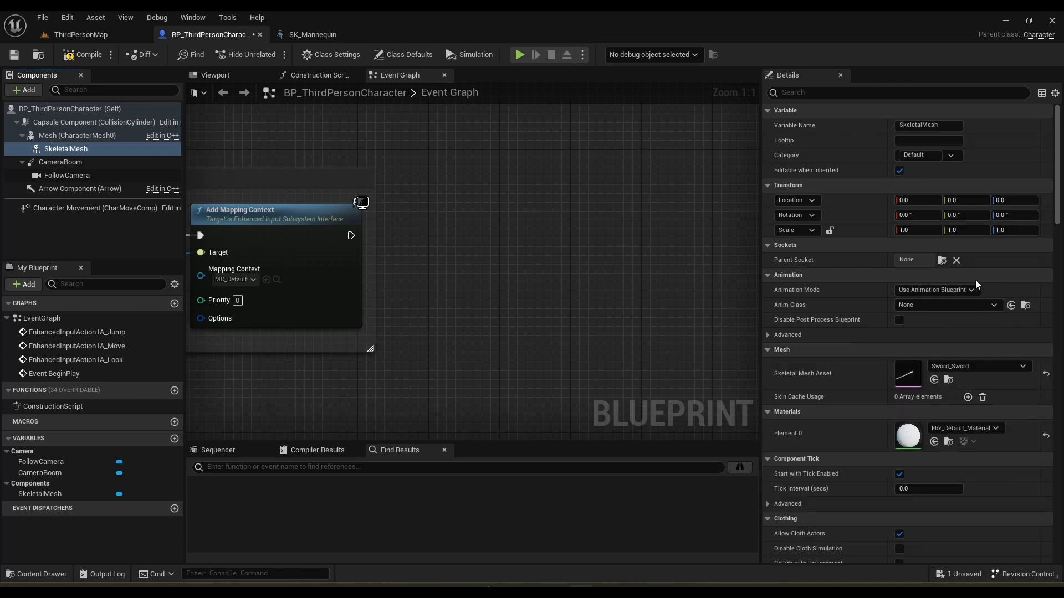
Add a Branch node after Add Mapping Context in the event graph and line it up with that node.
{"action": "right_click_drag", "start_coordinate": [588, 312], "coordinate": [711, 326]}
{"action": "right_click_drag", "start_coordinate": [632, 306], "coordinate": [508, 291]}
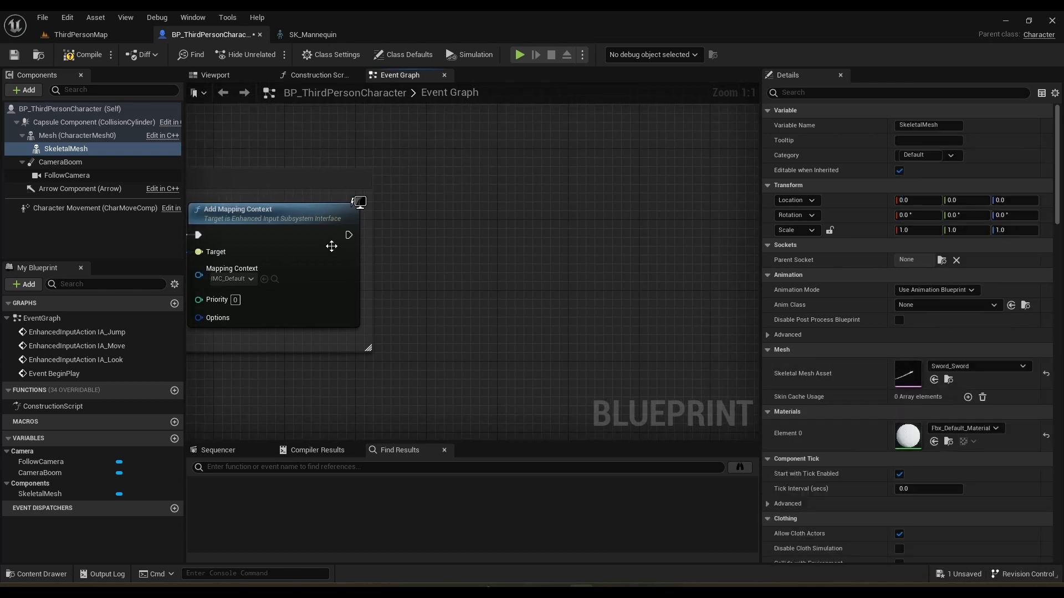
{"action": "left_click_drag", "start_coordinate": [348, 235], "coordinate": [434, 234]}
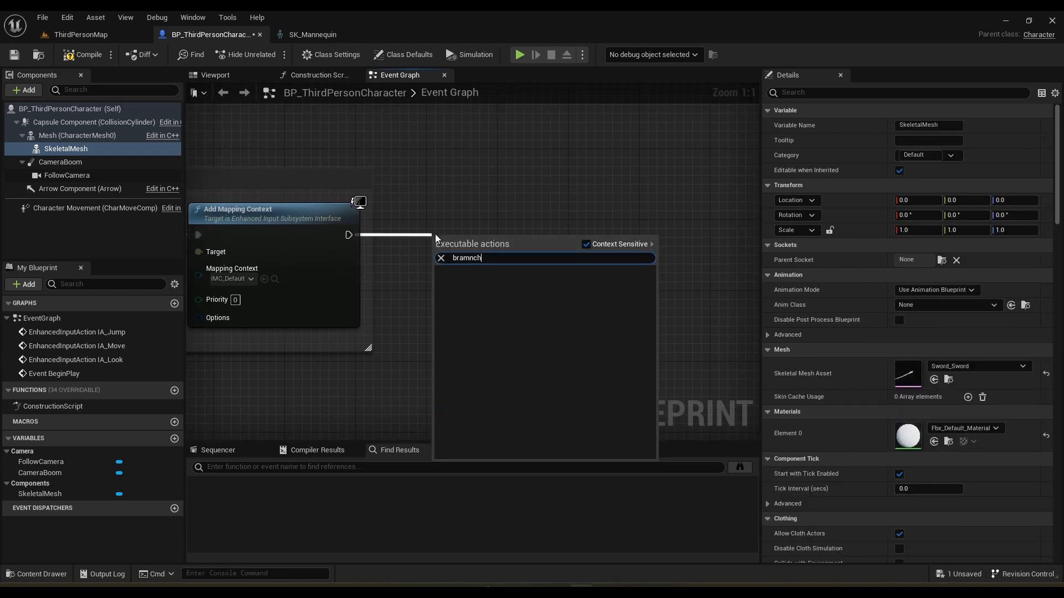
{"action": "type", "text": "branch"}
{"action": "key", "text": "Return"}
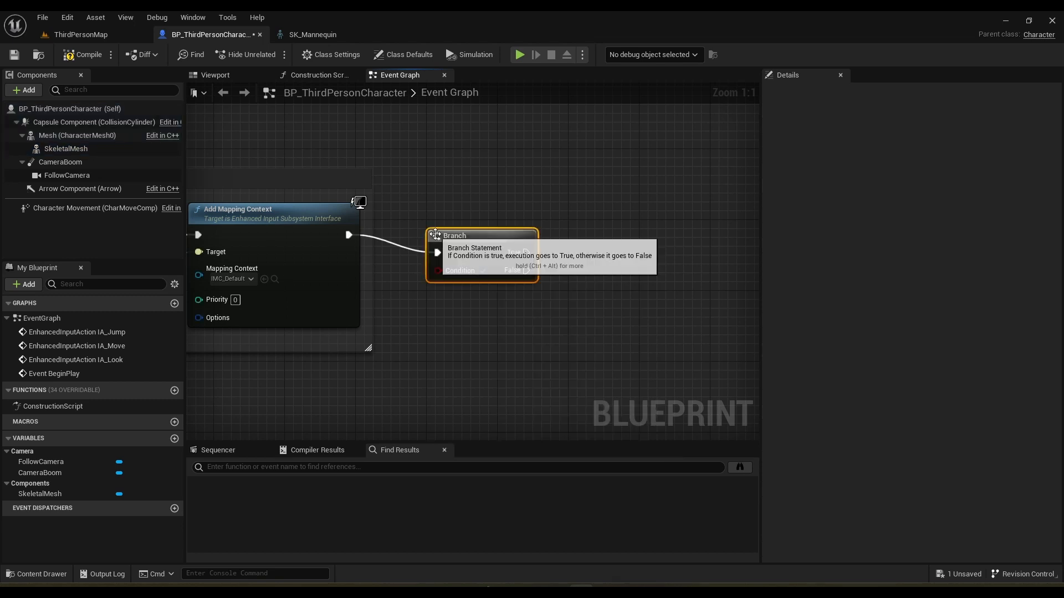
{"action": "left_click_drag", "start_coordinate": [490, 255], "coordinate": [534, 237]}
Create a Boolean variable named bIsEquipped and connect its getter to the Branch condition.
{"action": "left_click", "coordinate": [175, 438]}
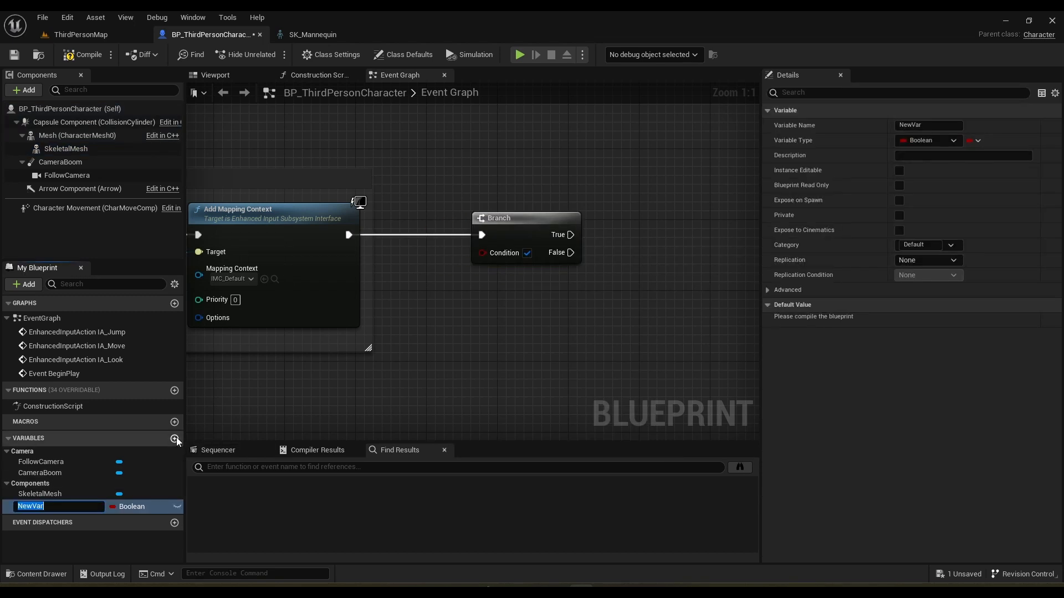
{"action": "type", "text": "bIsEqui"}
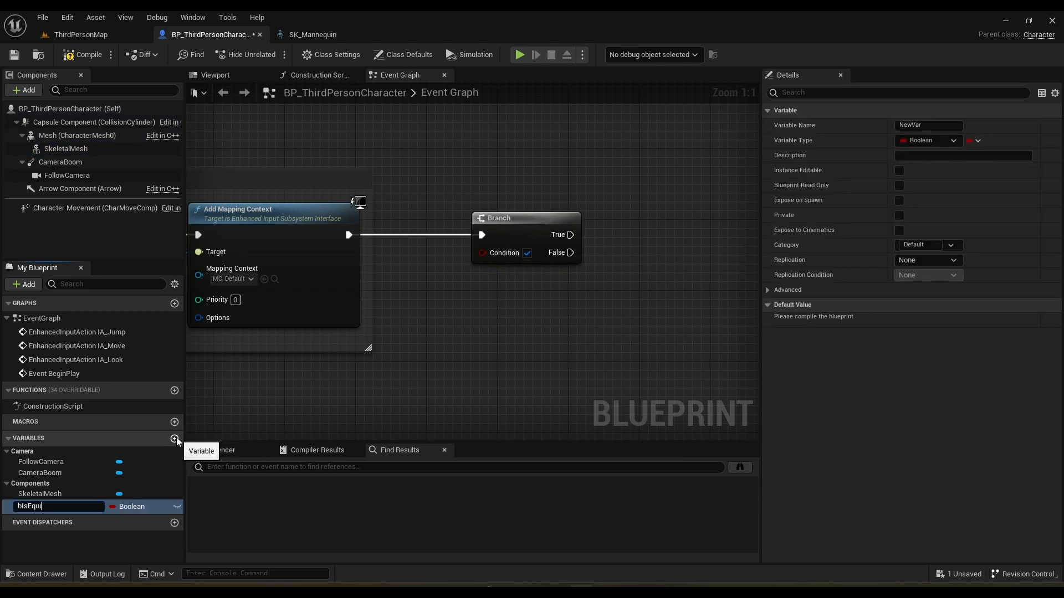
{"action": "type", "text": "pped"}
{"action": "key", "text": "Return"}
{"action": "left_click_drag", "start_coordinate": [75, 507], "coordinate": [417, 290]}
{"action": "left_click", "coordinate": [450, 315]}
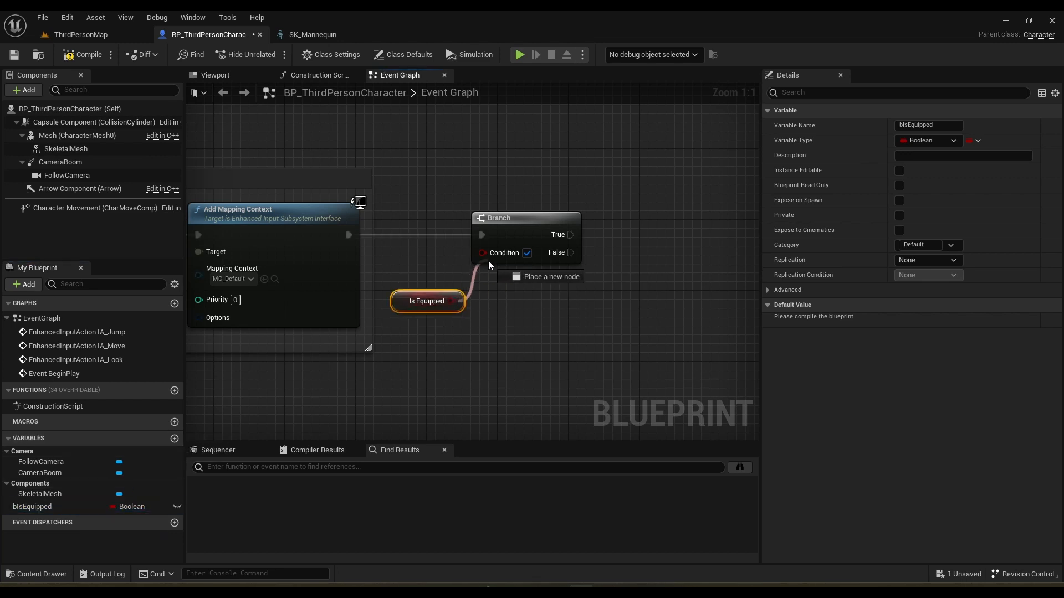
{"action": "right_click_drag", "start_coordinate": [532, 313], "coordinate": [430, 317]}
{"action": "left_click", "coordinate": [443, 338]}
Create a new function named Unequip in the character blueprint.
{"action": "left_click", "coordinate": [175, 391]}
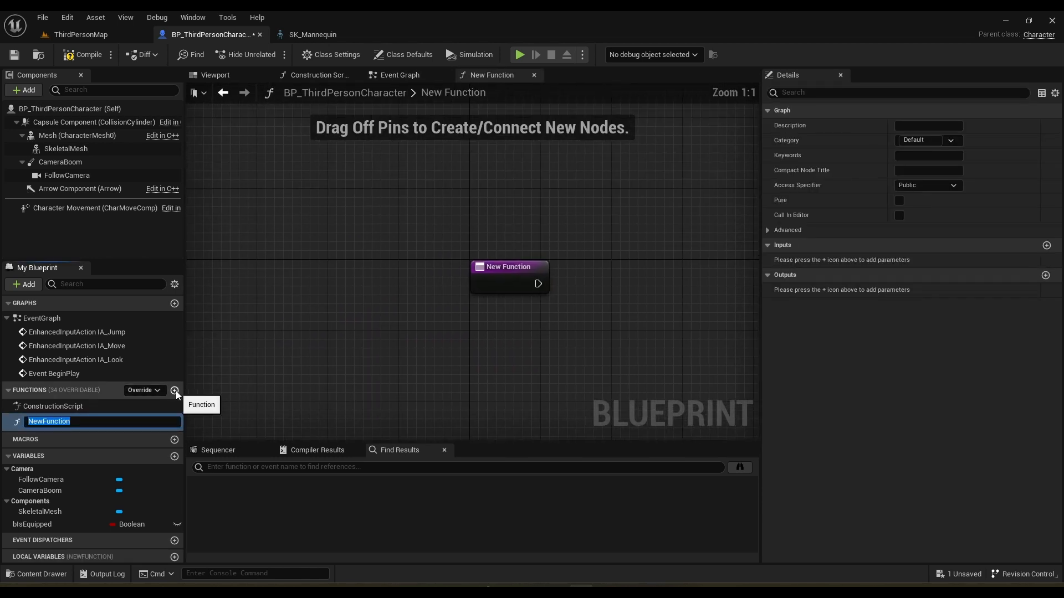
{"action": "type", "text": "Unequip"}
{"action": "key", "text": "Return"}
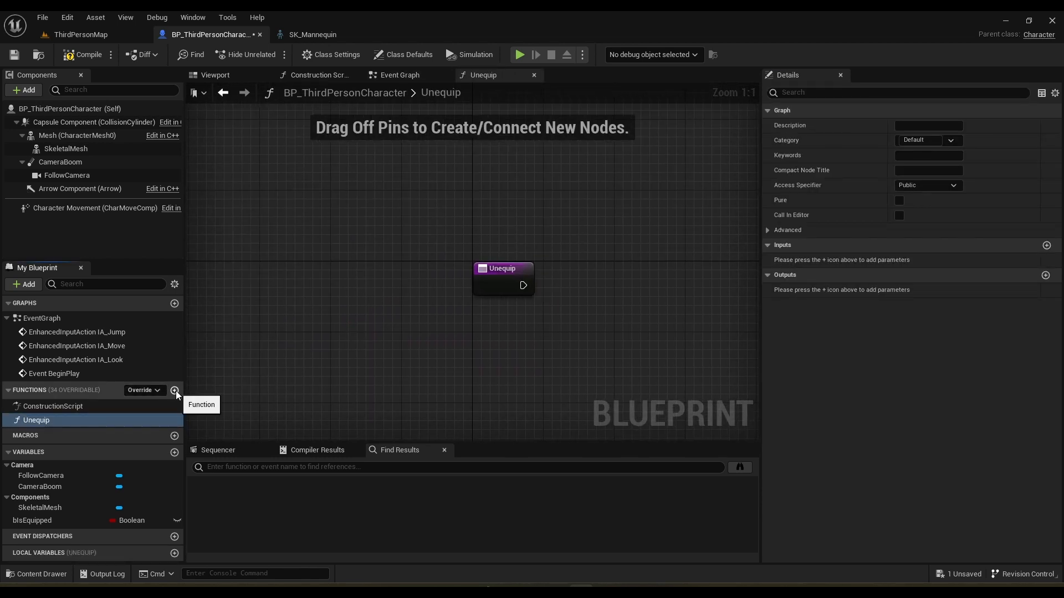
Create another function named Equip in the character blueprint.
{"action": "left_click", "coordinate": [174, 391]}
{"action": "type", "text": "Eqyuip"}
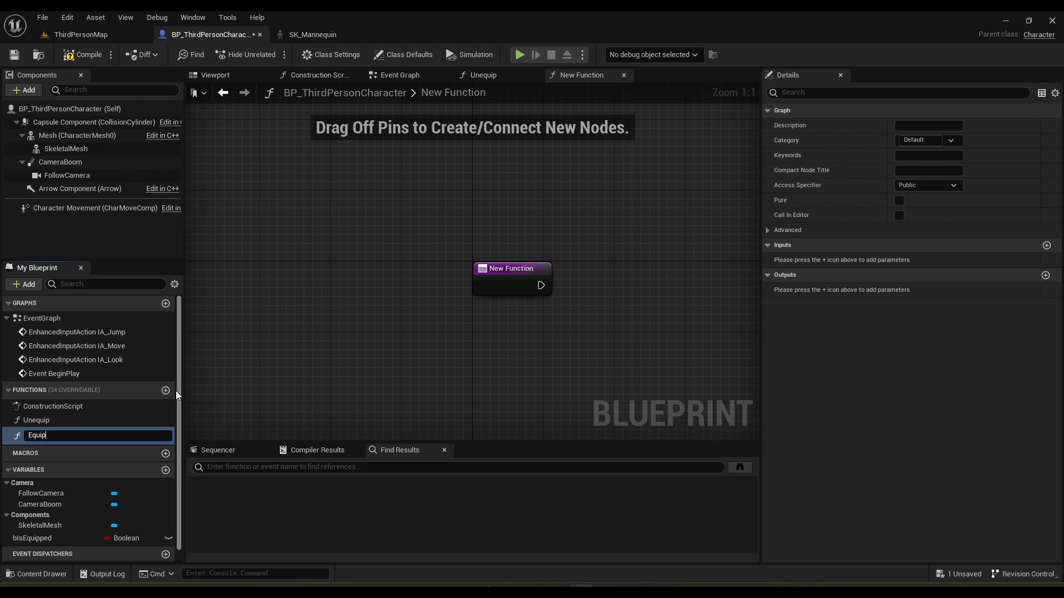
{"action": "key", "text": "Return"}
{"action": "right_click_drag", "start_coordinate": [376, 329], "coordinate": [191, 340]}
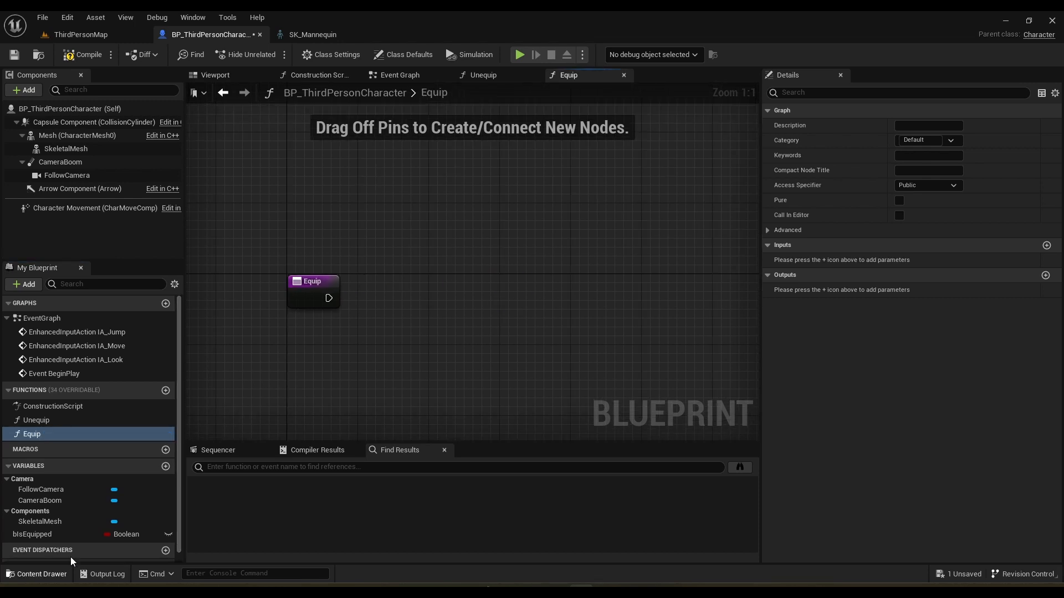
Add a Set node for bIsEquipped after the Equip entry node and set its value to true.
{"action": "left_click_drag", "start_coordinate": [33, 534], "coordinate": [397, 288]}
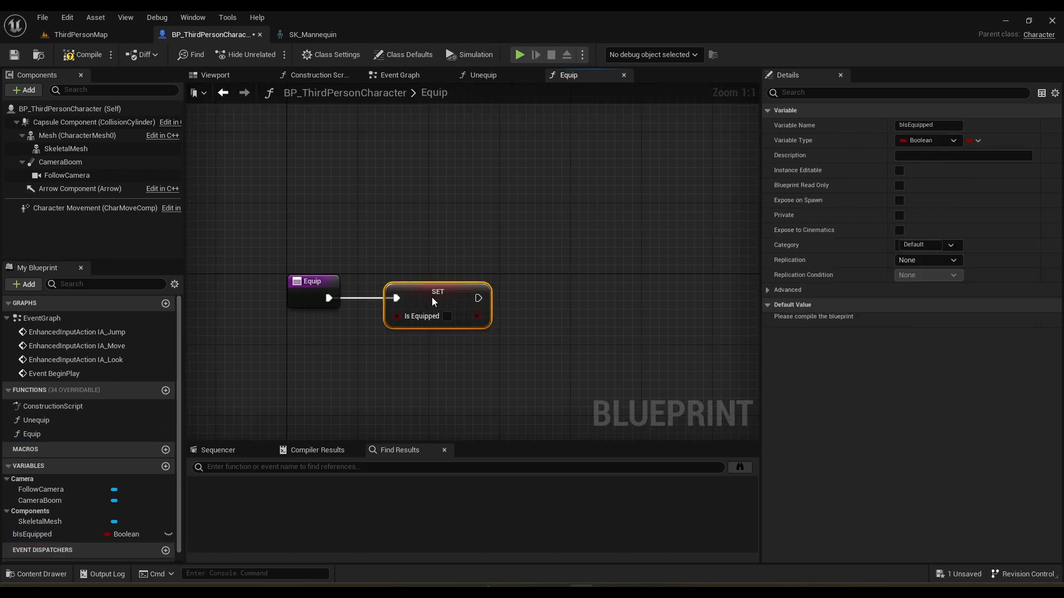
{"action": "left_click", "coordinate": [410, 365]}
{"action": "right_click_drag", "start_coordinate": [411, 365], "coordinate": [398, 371]}
{"action": "left_click", "coordinate": [434, 325]}
{"action": "right_click_drag", "start_coordinate": [460, 359], "coordinate": [438, 354]}
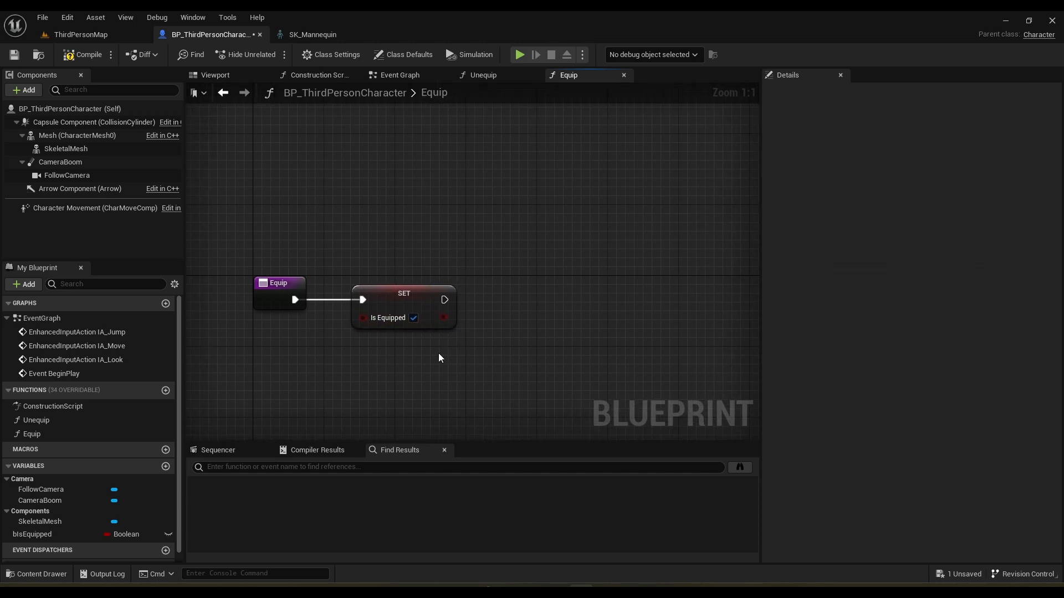
Add an Attach Component To Component node targeting the sword's SkeletalMesh component and run it after the Set node.
{"action": "left_click_drag", "start_coordinate": [110, 147], "coordinate": [505, 293]}
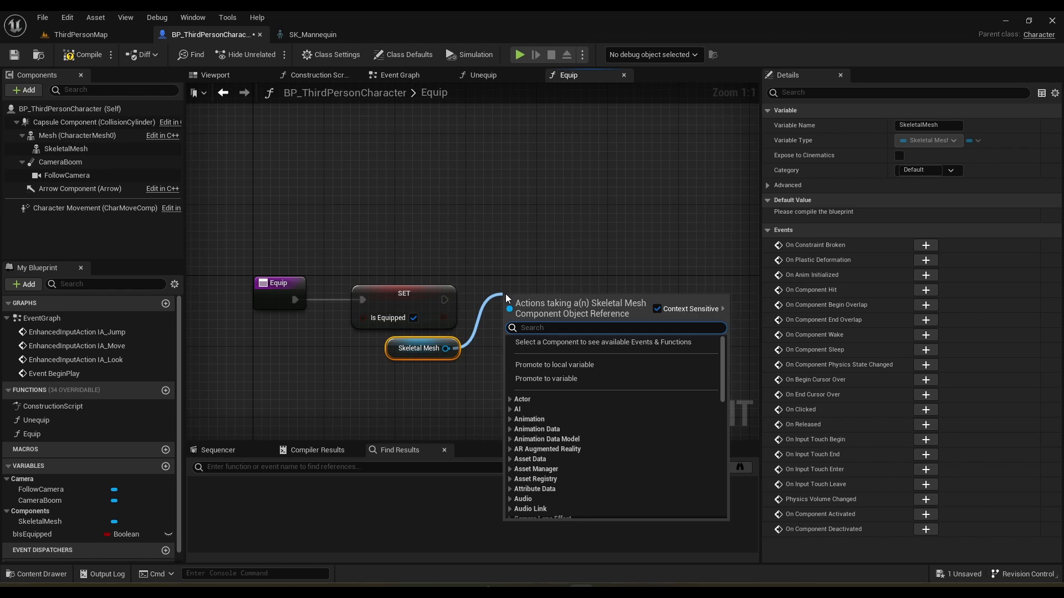
{"action": "type", "text": "attach com"}
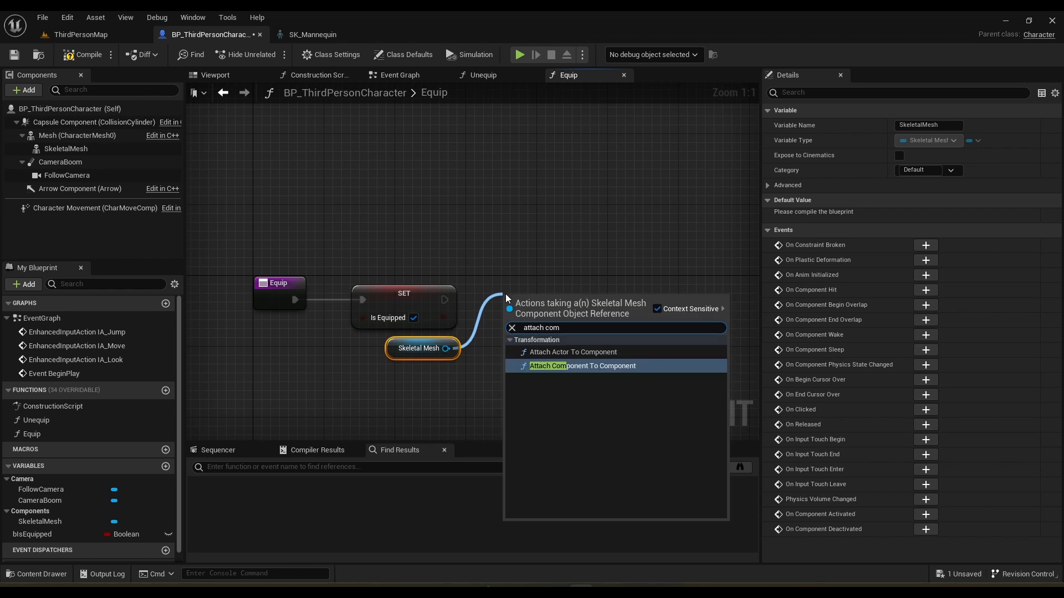
{"action": "key", "text": "Return"}
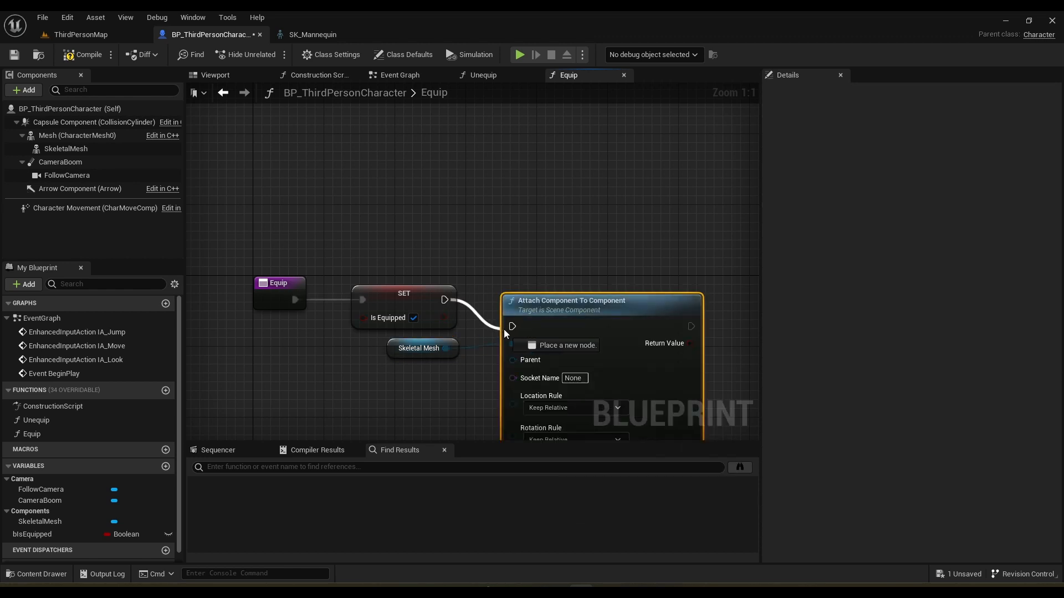
{"action": "left_click_drag", "start_coordinate": [504, 329], "coordinate": [512, 327]}
Connect the character Mesh as the attach node's parent and set its socket name to EquipSocket.
{"action": "left_click", "coordinate": [111, 136]}
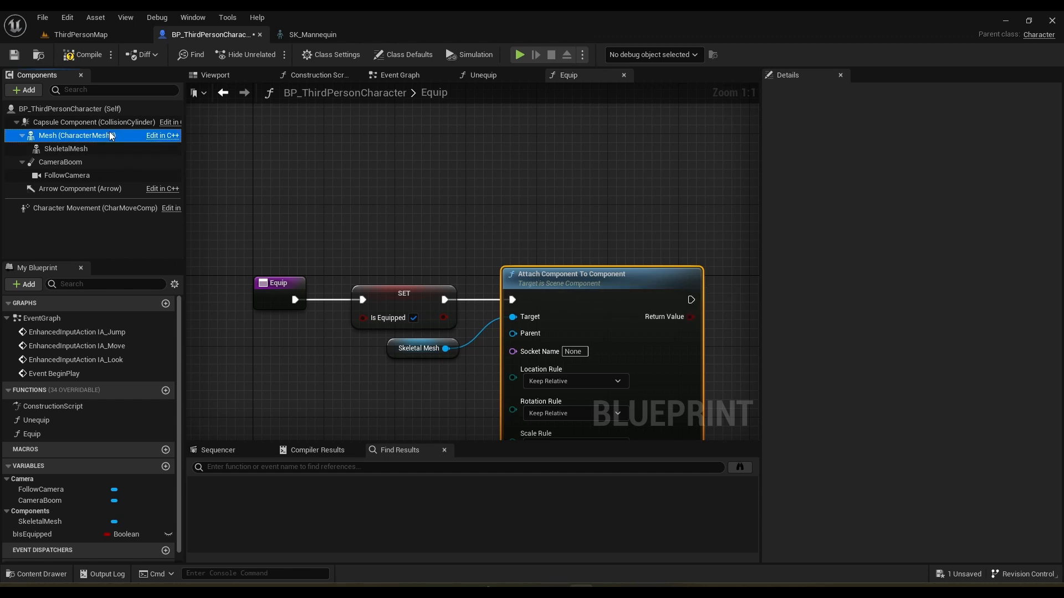
{"action": "left_click_drag", "start_coordinate": [111, 136], "coordinate": [464, 240]}
{"action": "left_click_drag", "start_coordinate": [526, 345], "coordinate": [525, 342]}
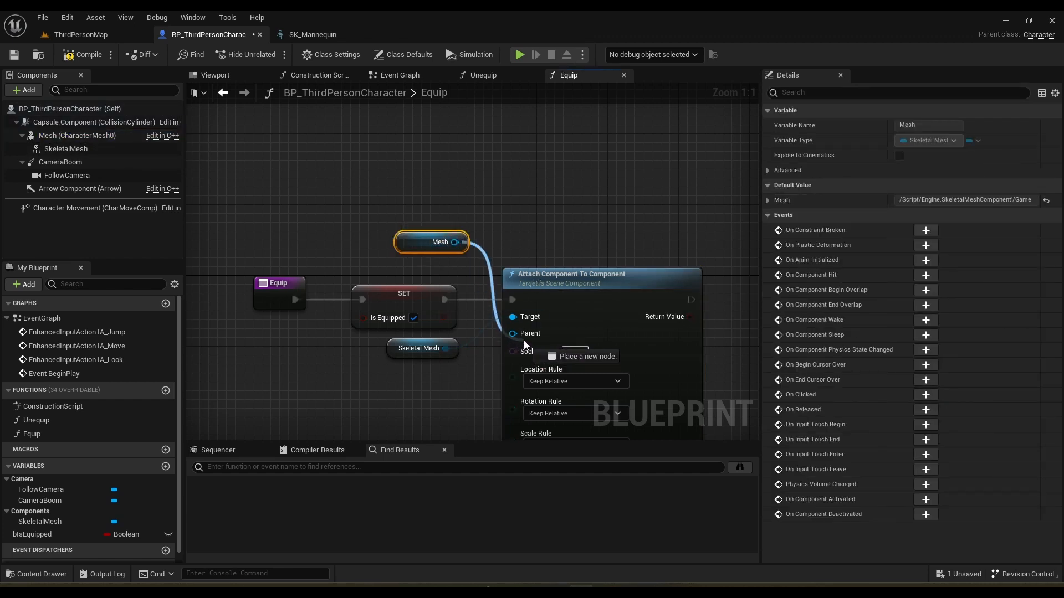
{"action": "left_click", "coordinate": [585, 353]}
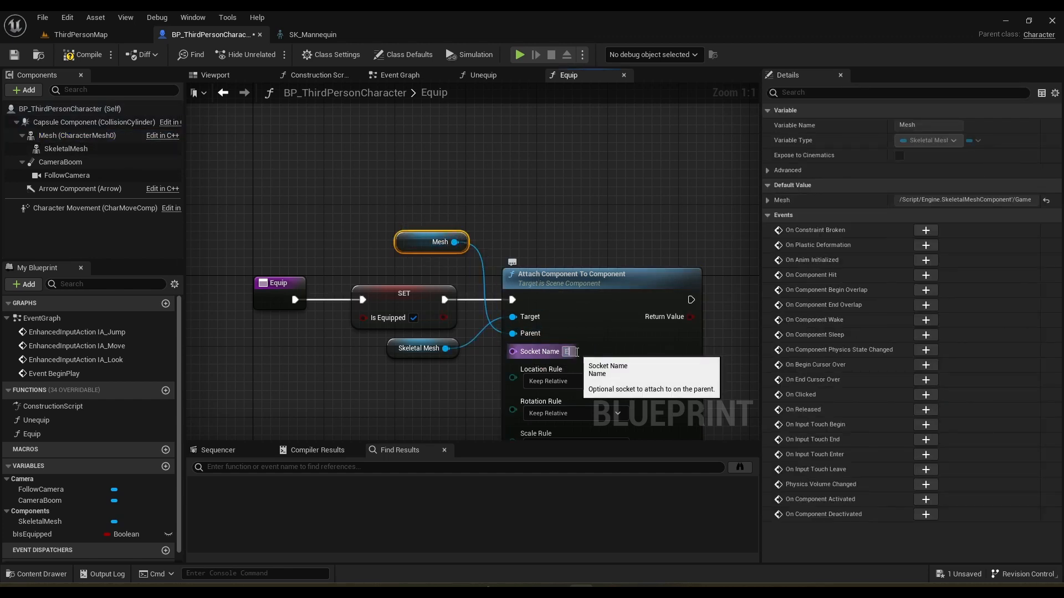
{"action": "type", "text": "EquipSocket"}
{"action": "key", "text": "Return"}
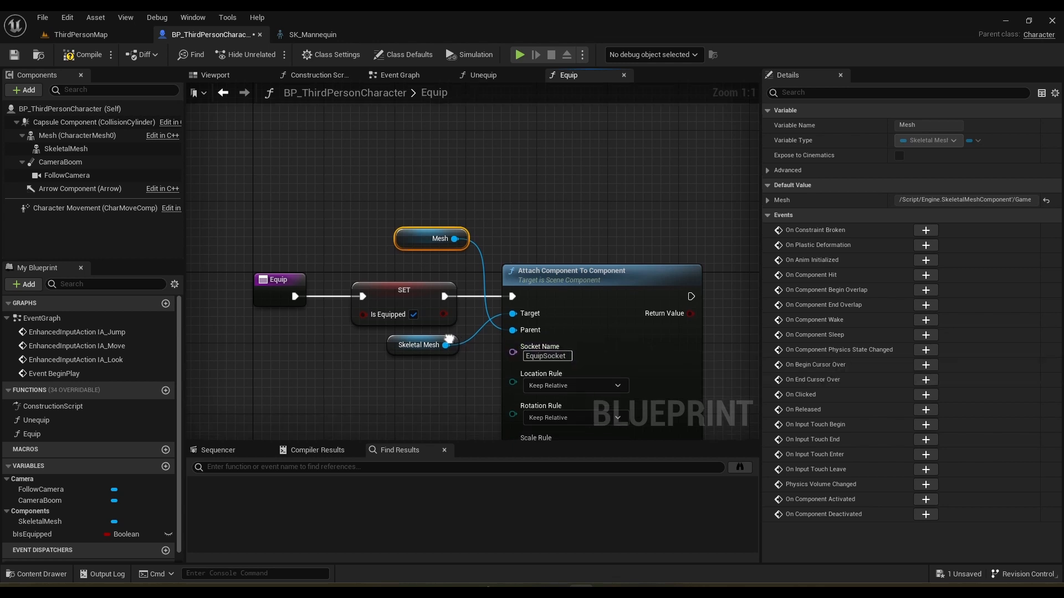
Set the attach node's location, rotation and scale rules to Snap to Target and compile the blueprint.
{"action": "right_click_drag", "start_coordinate": [545, 390], "coordinate": [540, 308]}
{"action": "left_click", "coordinate": [541, 308]}
{"action": "left_click", "coordinate": [563, 332]}
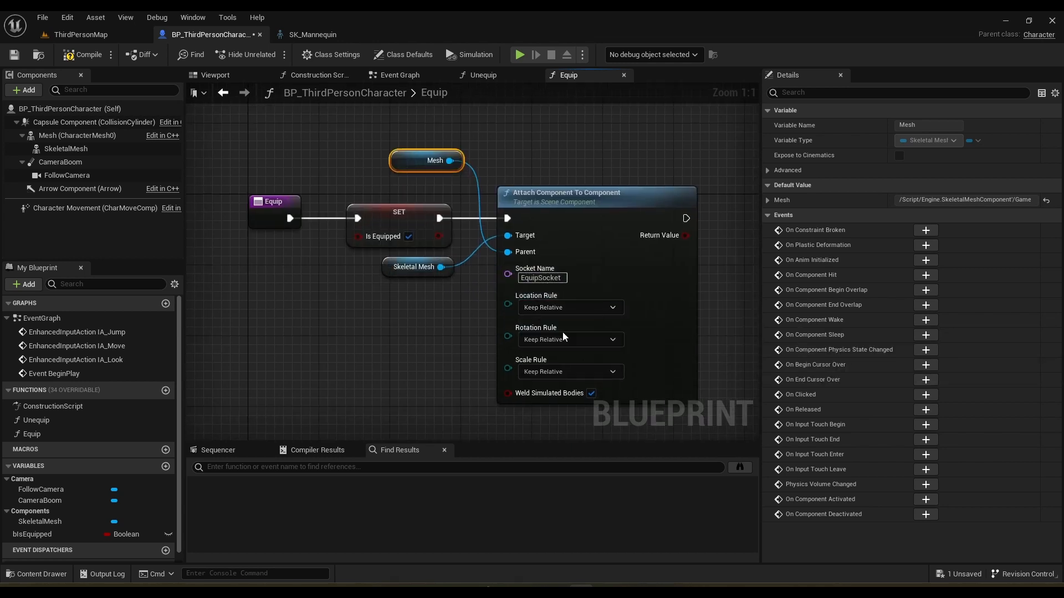
{"action": "left_click", "coordinate": [571, 341]}
{"action": "left_click", "coordinate": [561, 365]}
{"action": "left_click", "coordinate": [554, 370]}
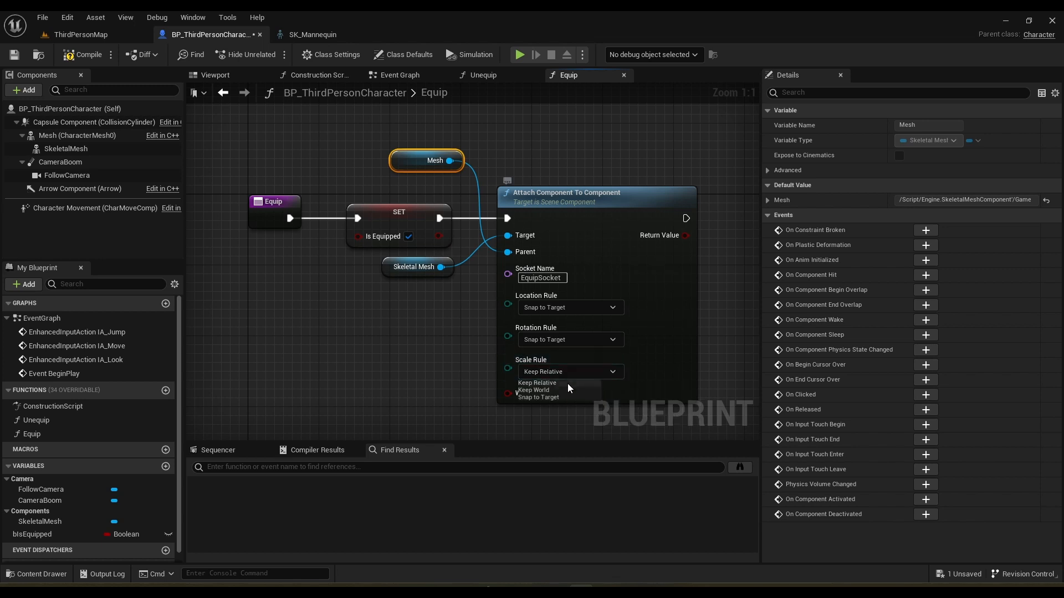
{"action": "left_click", "coordinate": [560, 398]}
{"action": "right_click_drag", "start_coordinate": [550, 412], "coordinate": [385, 375]}
{"action": "left_click", "coordinate": [75, 59]}
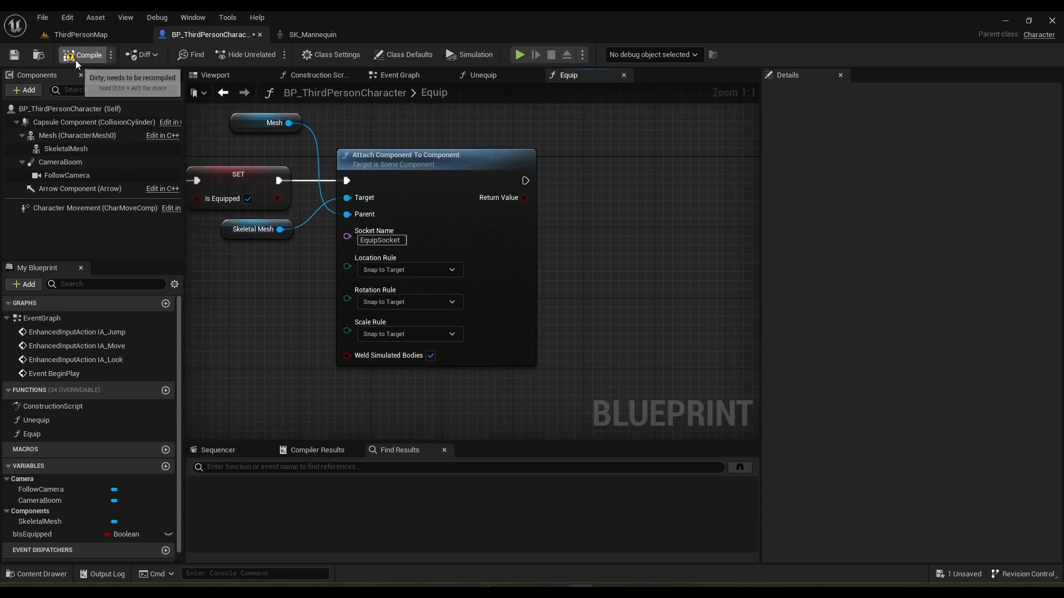
Copy the Equip function's nodes into the Unequip function, connect them to its entry node and align that node.
{"action": "double_click", "coordinate": [82, 419]}
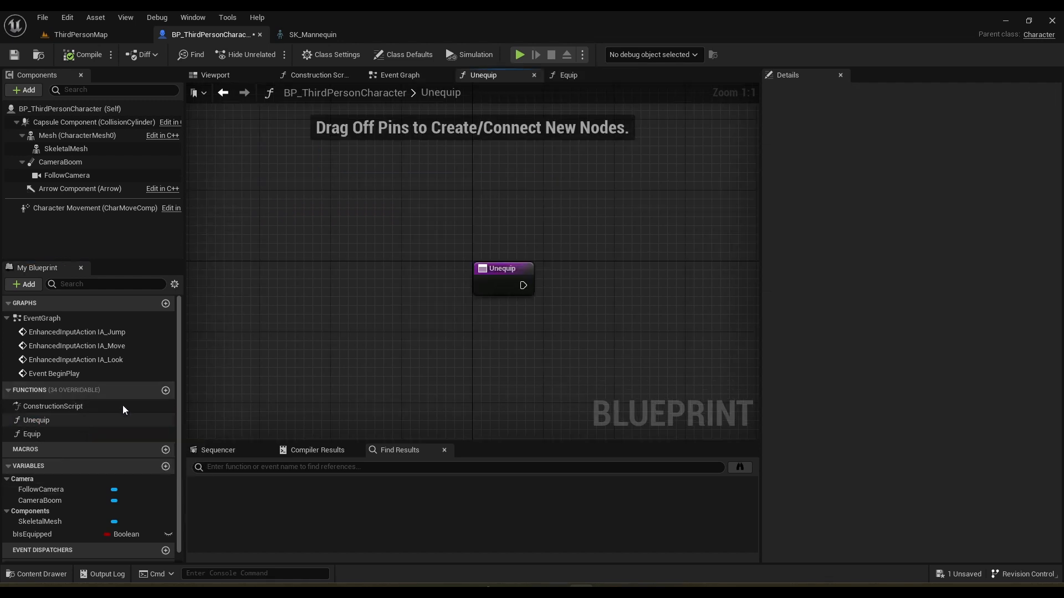
{"action": "double_click", "coordinate": [74, 434]}
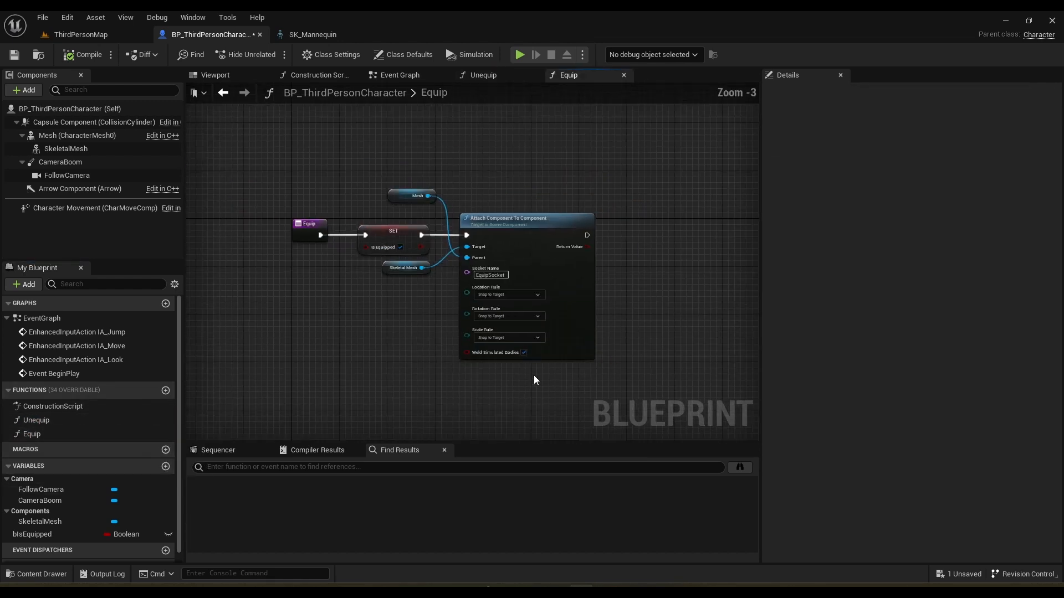
{"action": "left_click_drag", "start_coordinate": [380, 142], "coordinate": [380, 141]}
{"action": "left_click", "coordinate": [61, 421]}
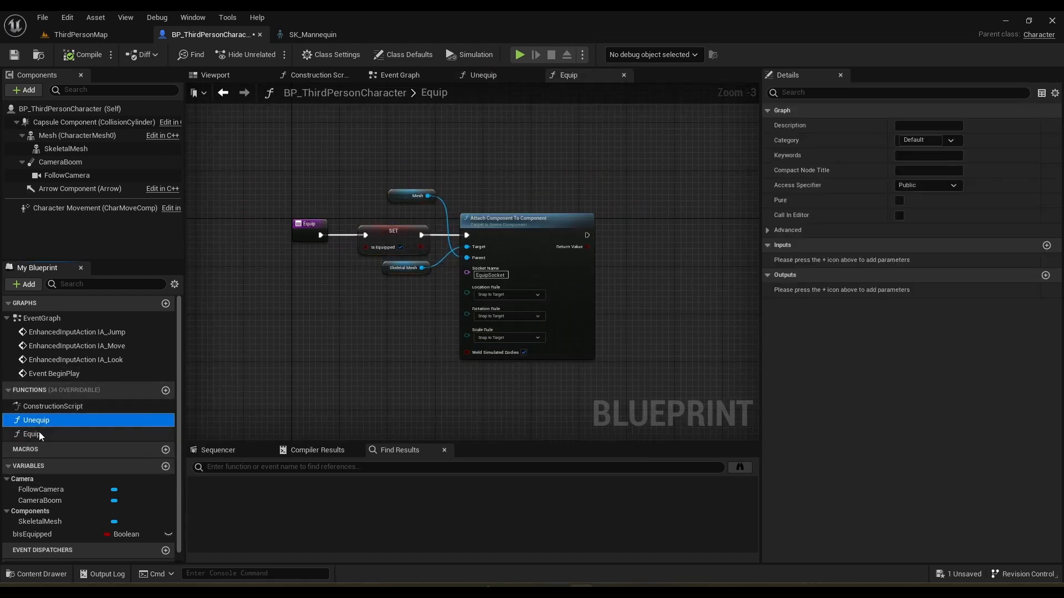
{"action": "double_click", "coordinate": [45, 422]}
{"action": "key", "text": "ctrl+v"}
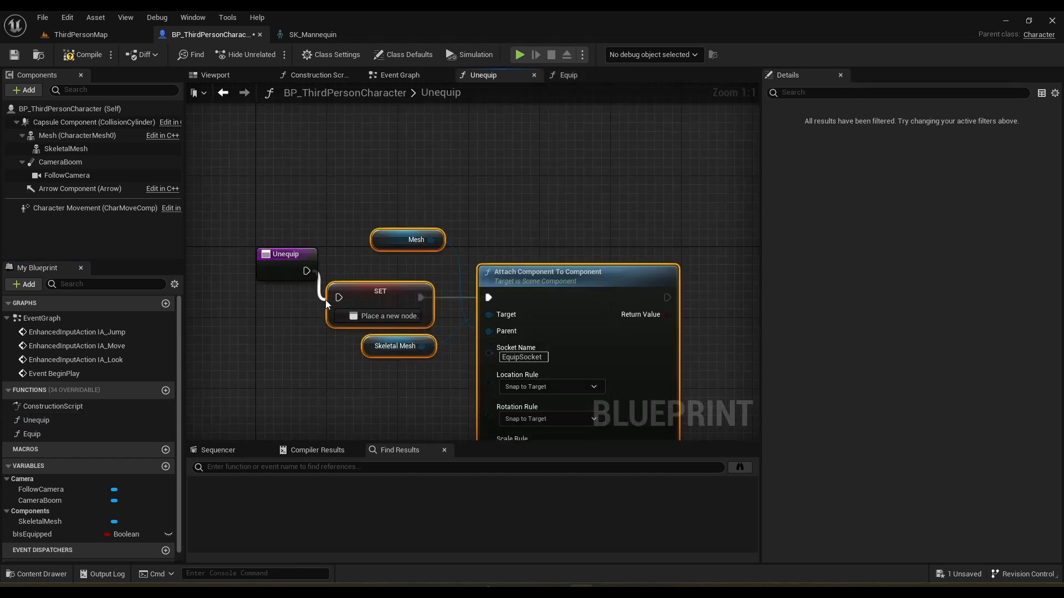
{"action": "left_click_drag", "start_coordinate": [342, 297], "coordinate": [340, 298]}
{"action": "left_click_drag", "start_coordinate": [277, 256], "coordinate": [269, 283]}
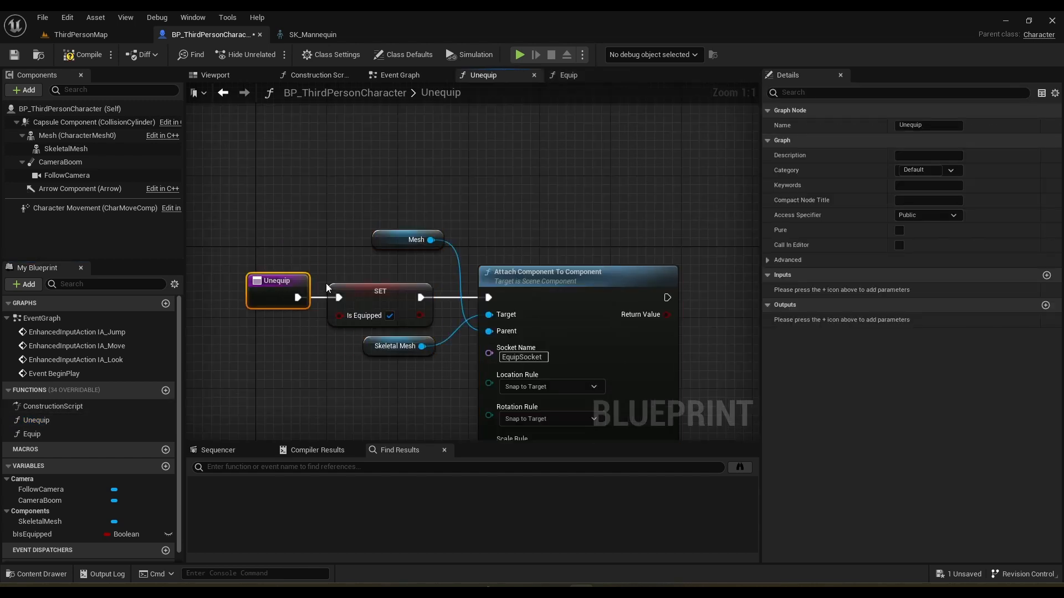
In Unequip, set Is Equipped to false and change the attach node's socket name to UnequipSocket.
{"action": "left_click", "coordinate": [390, 315]}
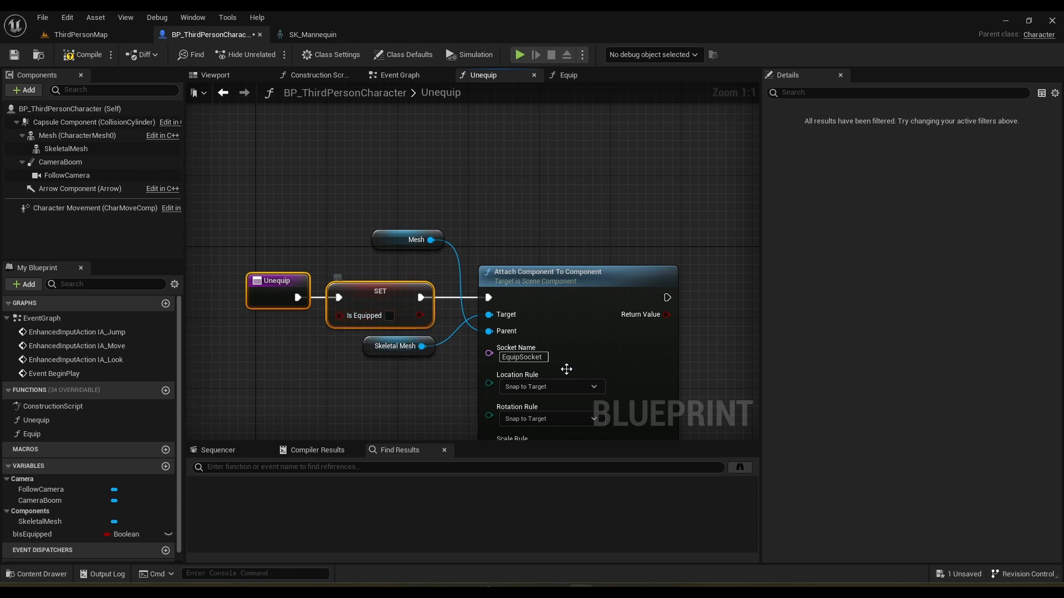
{"action": "left_click", "coordinate": [529, 357]}
{"action": "type", "text": "Un"}
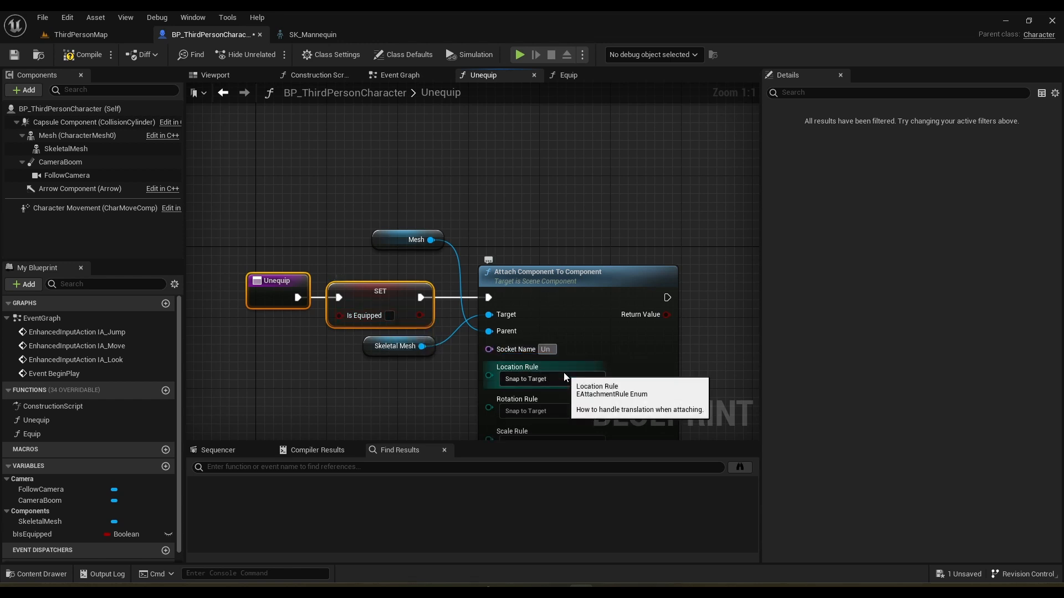
{"action": "type", "text": "equipSocket"}
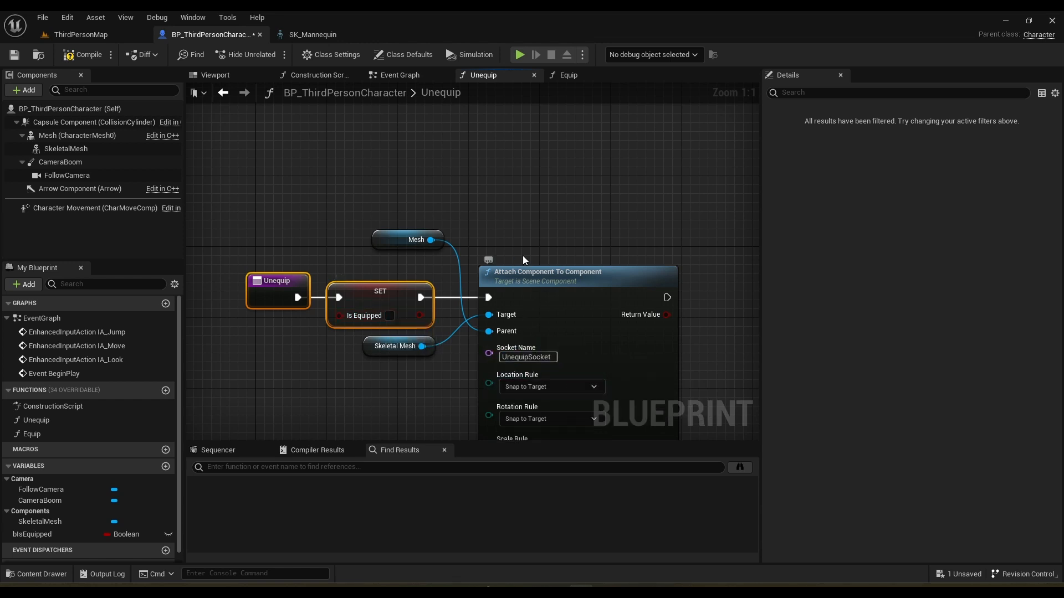
{"action": "left_click", "coordinate": [576, 116]}
In the event graph, add an Equip function call and connect it to the Branch's True output.
{"action": "left_click", "coordinate": [422, 76]}
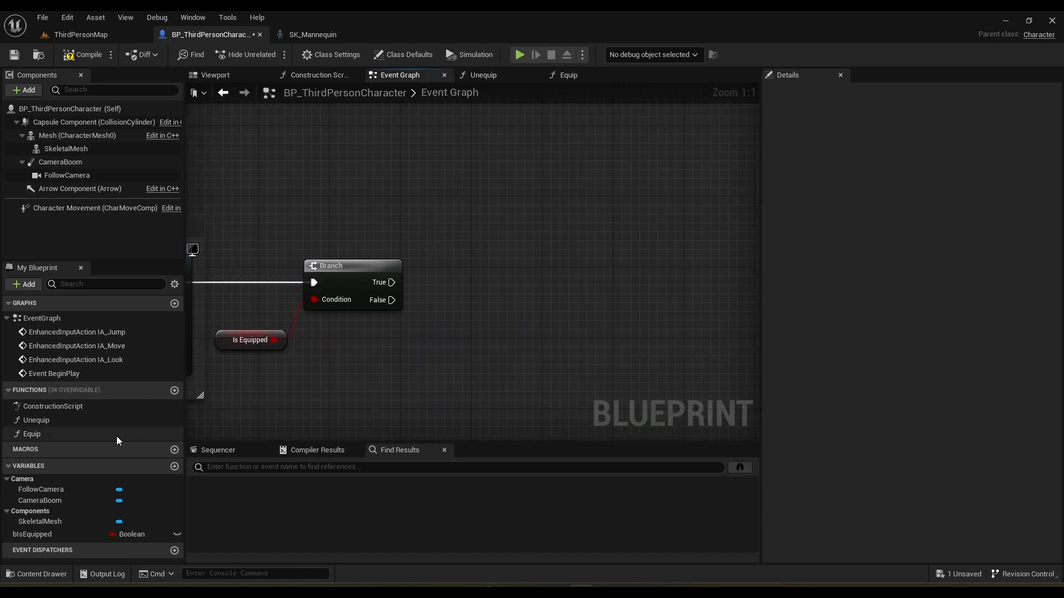
{"action": "left_click", "coordinate": [73, 421]}
{"action": "left_click_drag", "start_coordinate": [65, 434], "coordinate": [466, 214]}
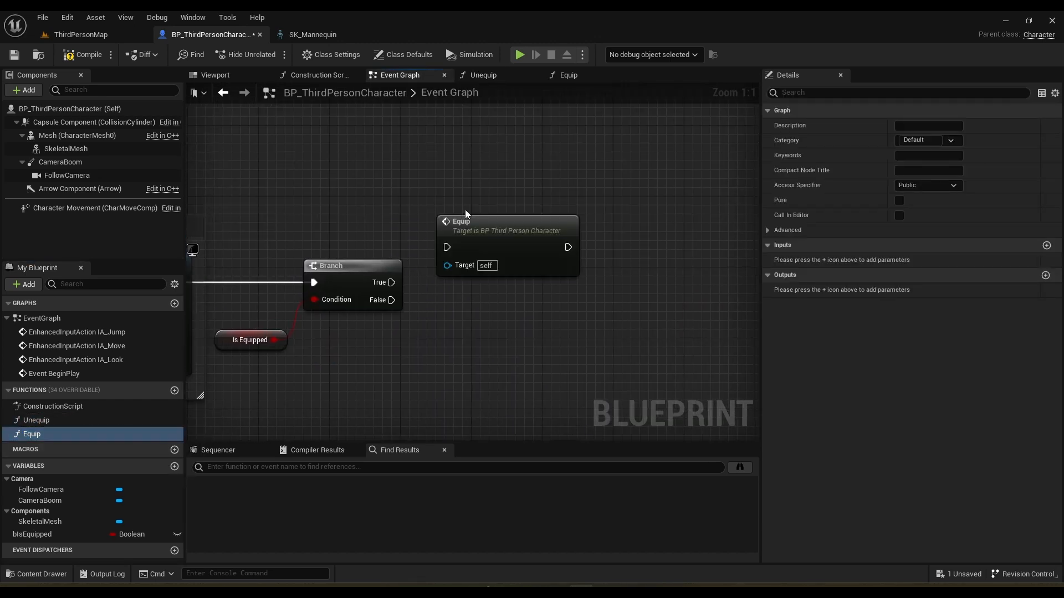
{"action": "left_click_drag", "start_coordinate": [450, 249], "coordinate": [450, 249]}
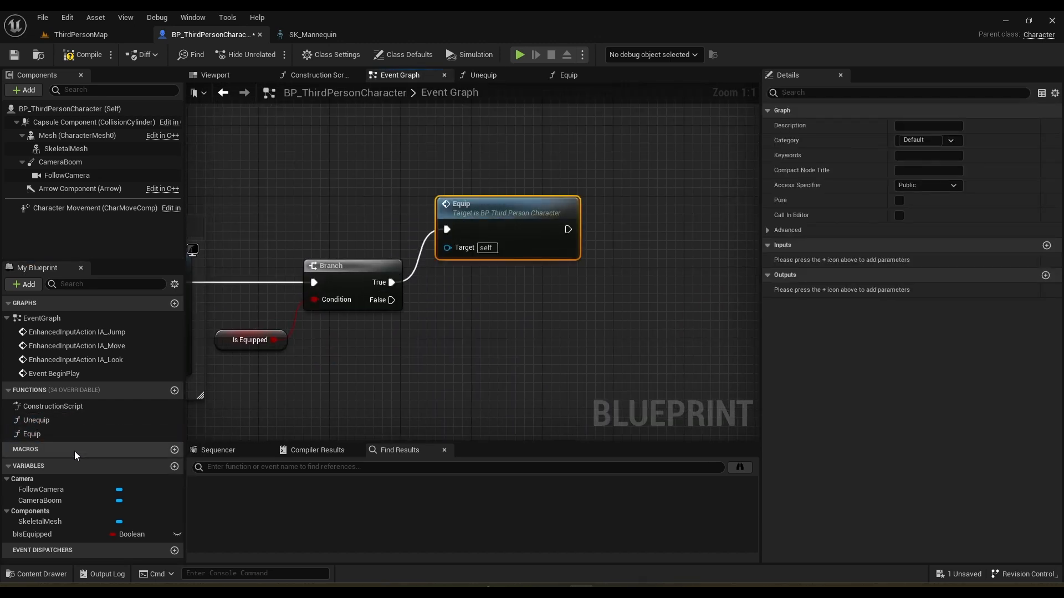
Add an Unequip function call on the Branch's False output and line it up below the Equip call.
{"action": "left_click_drag", "start_coordinate": [36, 420], "coordinate": [491, 327]}
{"action": "left_click_drag", "start_coordinate": [269, 352], "coordinate": [271, 354]}
{"action": "left_click_drag", "start_coordinate": [458, 167], "coordinate": [546, 227]}
{"action": "left_click_drag", "start_coordinate": [271, 229], "coordinate": [411, 342]}
{"action": "left_click_drag", "start_coordinate": [470, 417], "coordinate": [449, 294]}
{"action": "left_click", "coordinate": [346, 399]}
{"action": "right_click_drag", "start_coordinate": [345, 399], "coordinate": [417, 345]}
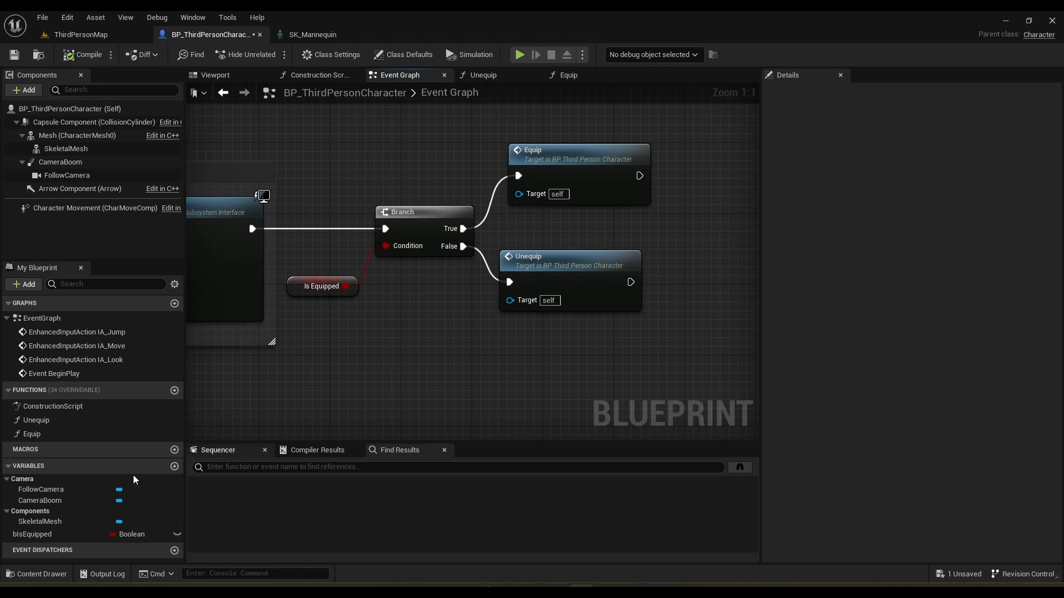
{"action": "left_click", "coordinate": [39, 535]}
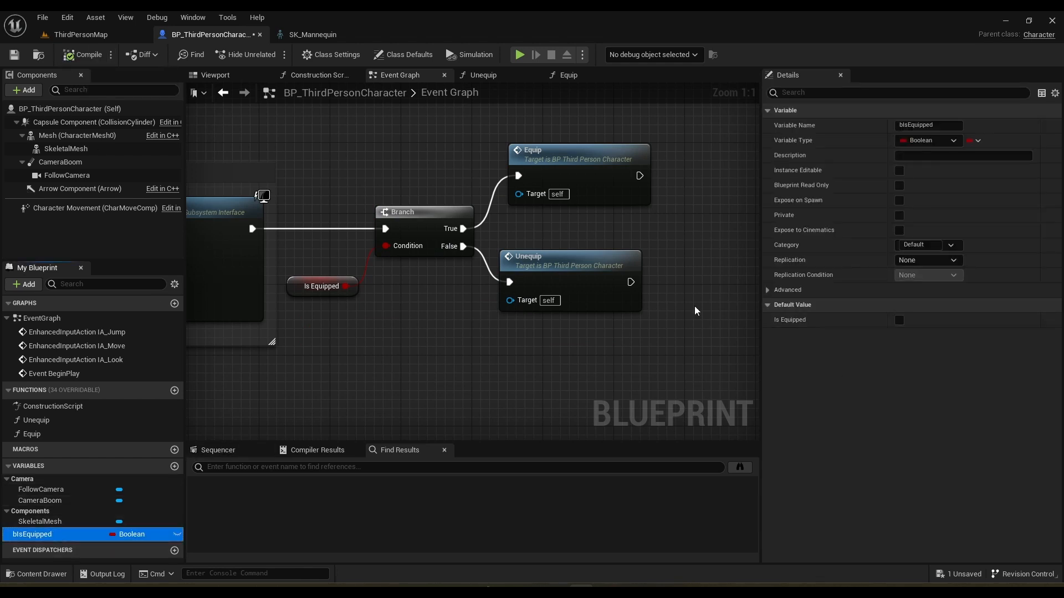
{"action": "left_click_drag", "start_coordinate": [561, 271], "coordinate": [569, 271]}
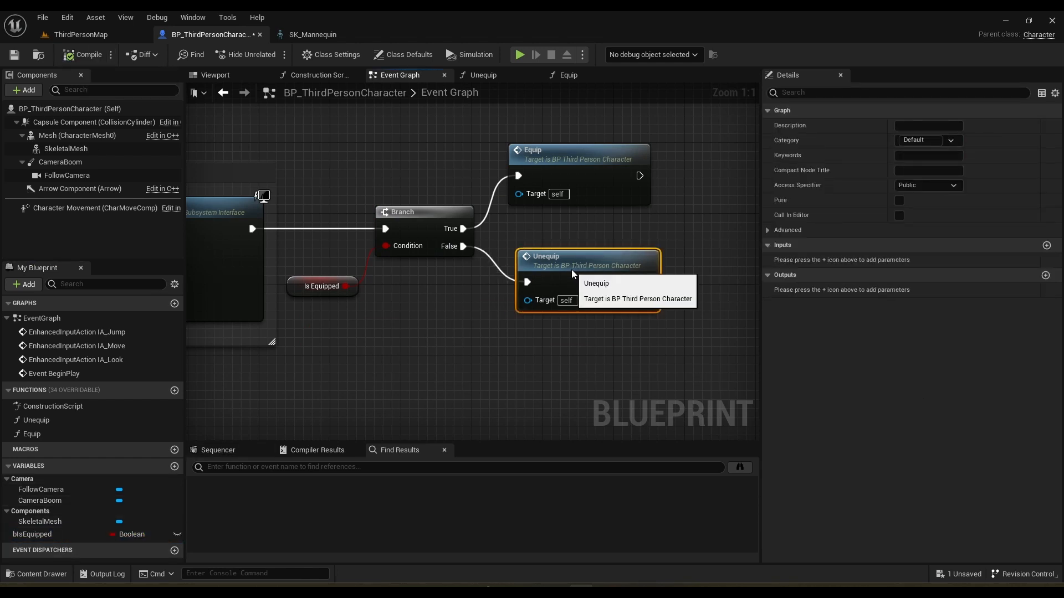
Play ThirdPersonMap to check where the sword attaches while bIsEquipped is false, and stop the session.
{"action": "left_click", "coordinate": [121, 31]}
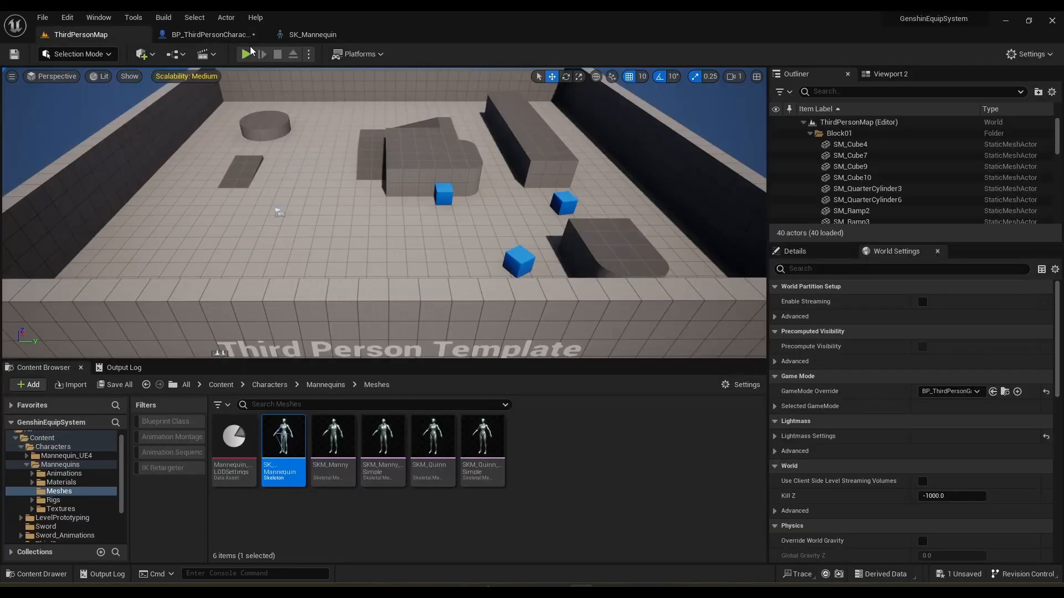
{"action": "left_click", "coordinate": [245, 55]}
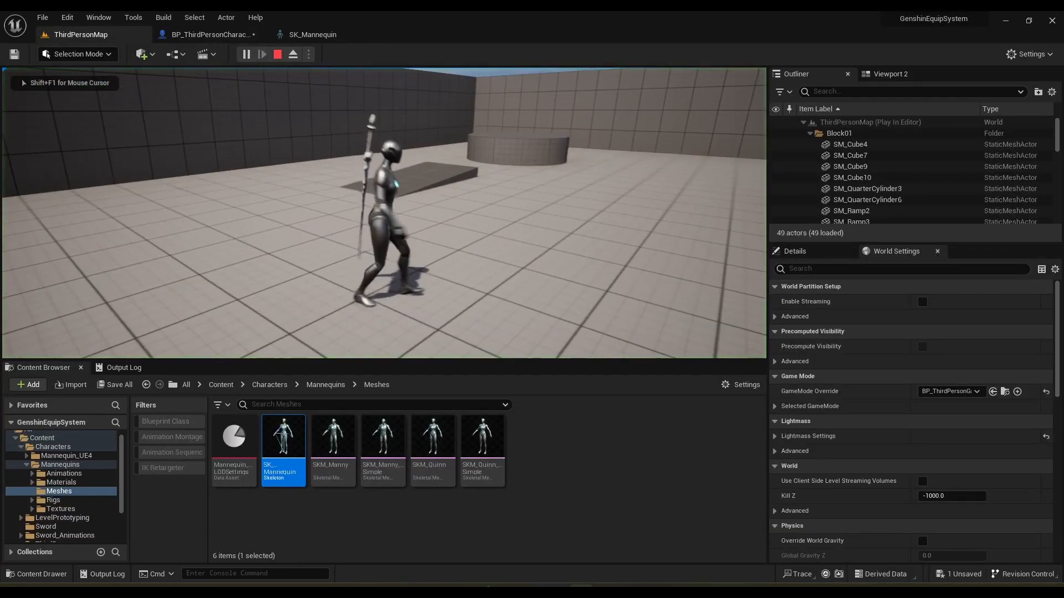
{"action": "key", "text": "Escape"}
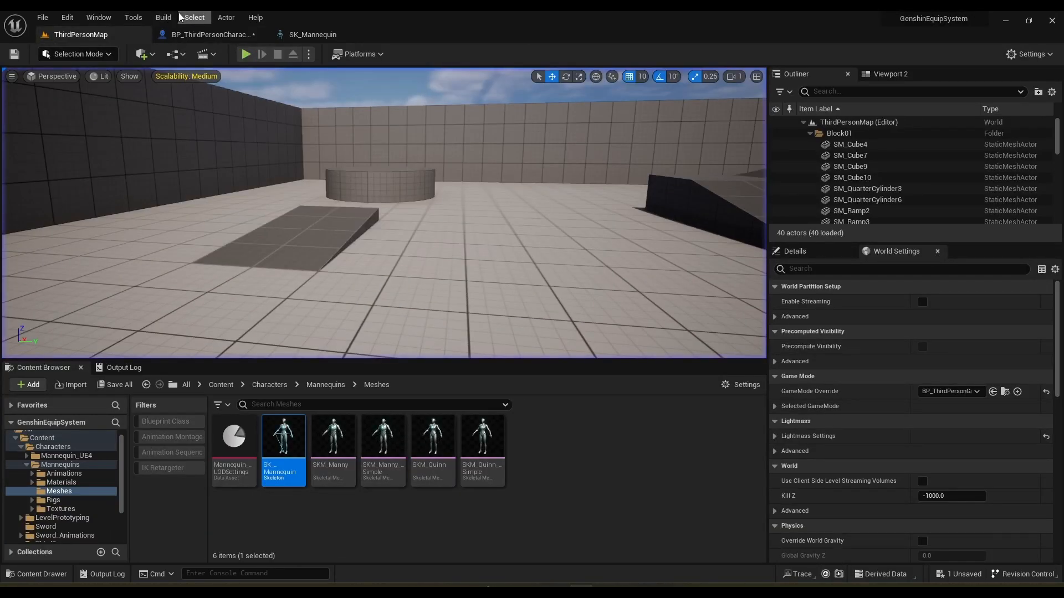
Set the default value of bIsEquipped to true in the character blueprint.
{"action": "left_click", "coordinate": [208, 34]}
{"action": "left_click", "coordinate": [67, 535]}
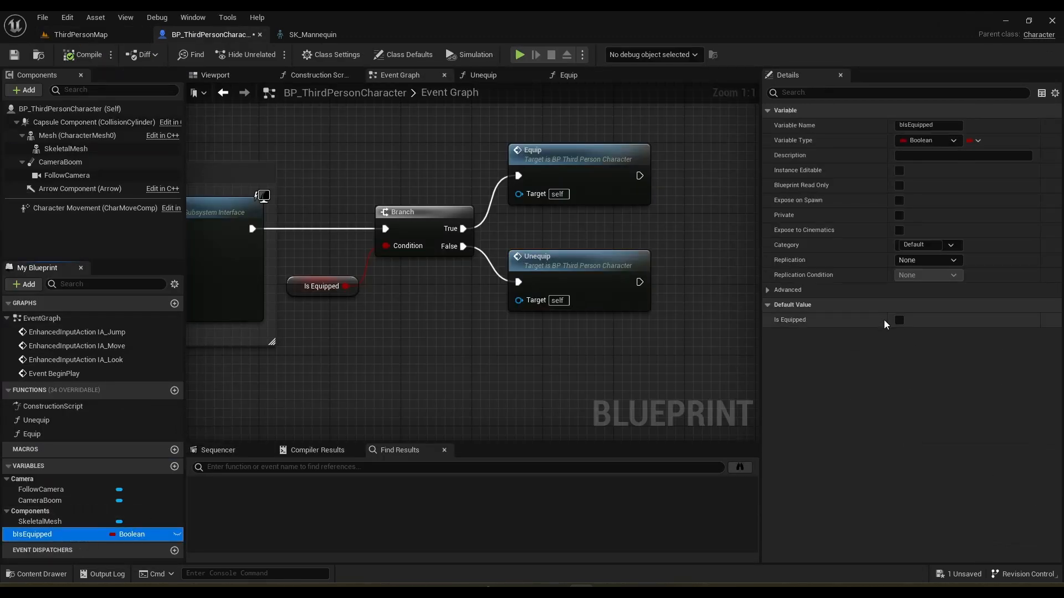
{"action": "left_click", "coordinate": [899, 322]}
Play the level, move and jump to check the equipped sword's attachment, and return to the character blueprint.
{"action": "key", "text": "alt+p"}
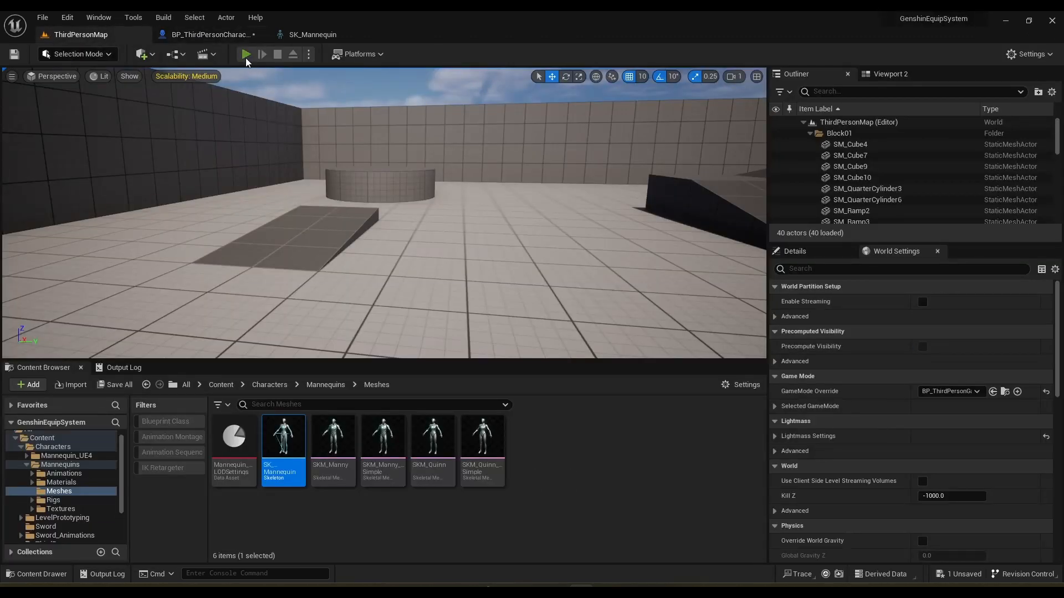
{"action": "key", "text": "a"}
{"action": "key", "text": "space"}
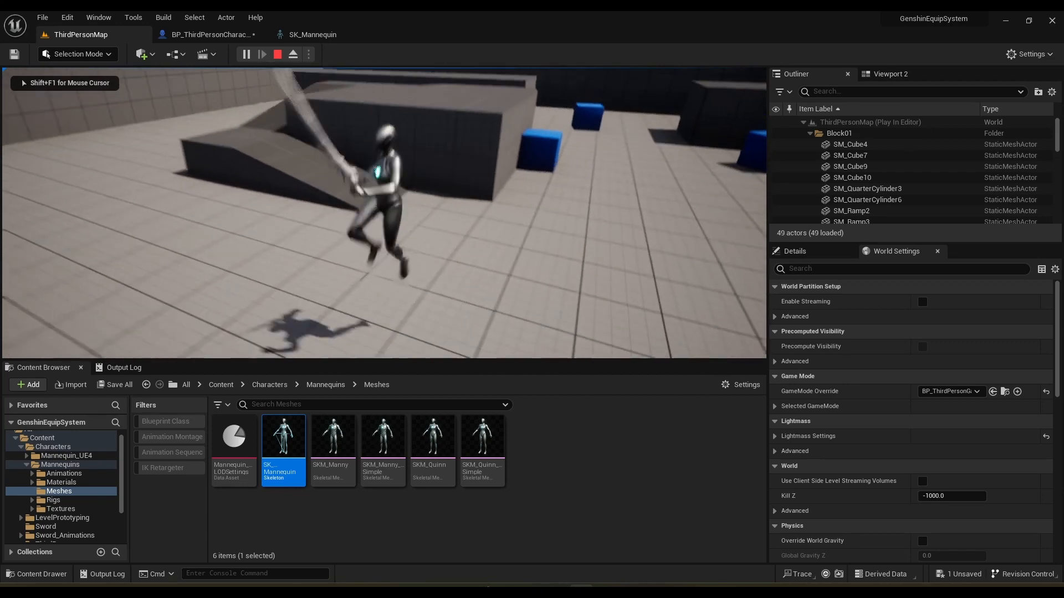
{"action": "key", "text": "Escape"}
{"action": "left_click", "coordinate": [214, 35]}
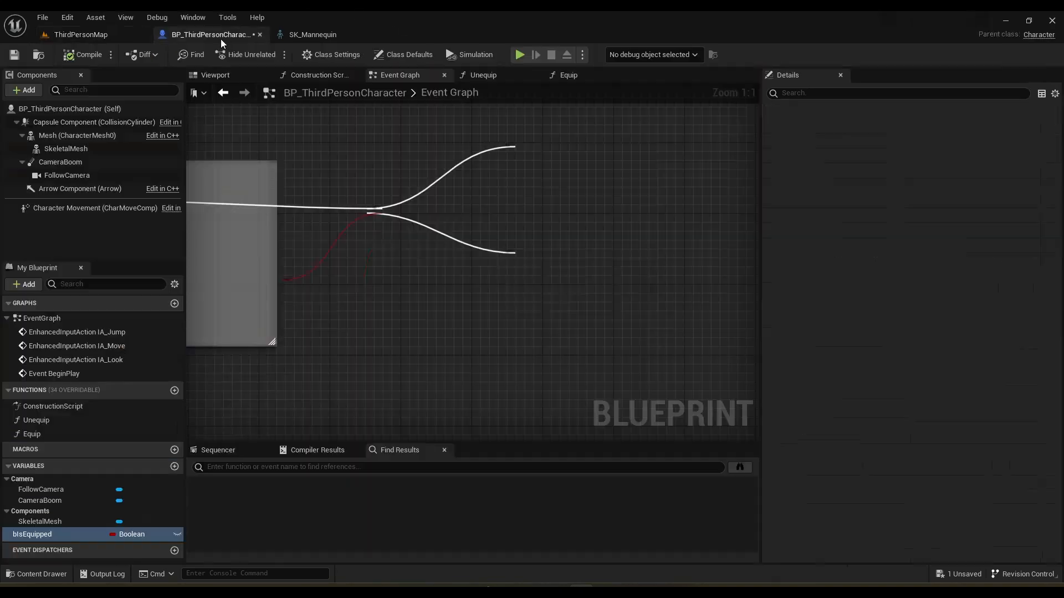
Save the character blueprint changes.
{"action": "left_click", "coordinate": [43, 17]}
{"action": "left_click", "coordinate": [55, 73]}
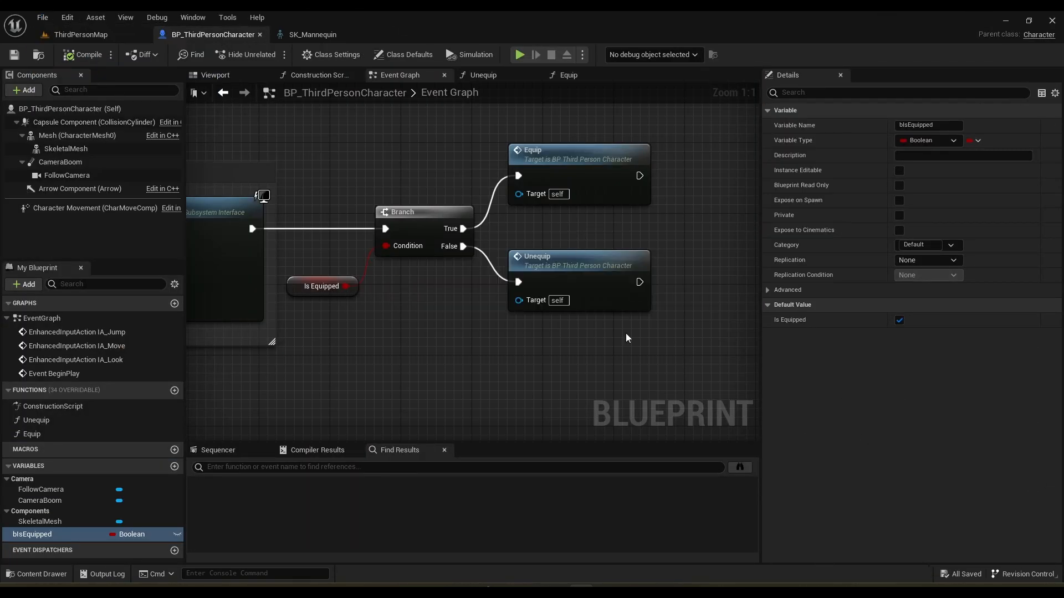
Add a Left Mouse Button event in the empty area of the Event Graph below the jump input nodes.
{"action": "right_click_drag", "start_coordinate": [467, 337], "coordinate": [577, 150]}
{"action": "scroll", "coordinate": [669, 256], "scroll_direction": "down", "scroll_amount": 5}
{"action": "scroll", "coordinate": [609, 241], "scroll_direction": "down", "scroll_amount": 4}
{"action": "right_click_drag", "start_coordinate": [610, 241], "coordinate": [673, 178]}
{"action": "scroll", "coordinate": [447, 345], "scroll_direction": "up", "scroll_amount": 5}
{"action": "right_click_drag", "start_coordinate": [569, 276], "coordinate": [413, 320]}
{"action": "scroll", "coordinate": [421, 344], "scroll_direction": "up", "scroll_amount": 4}
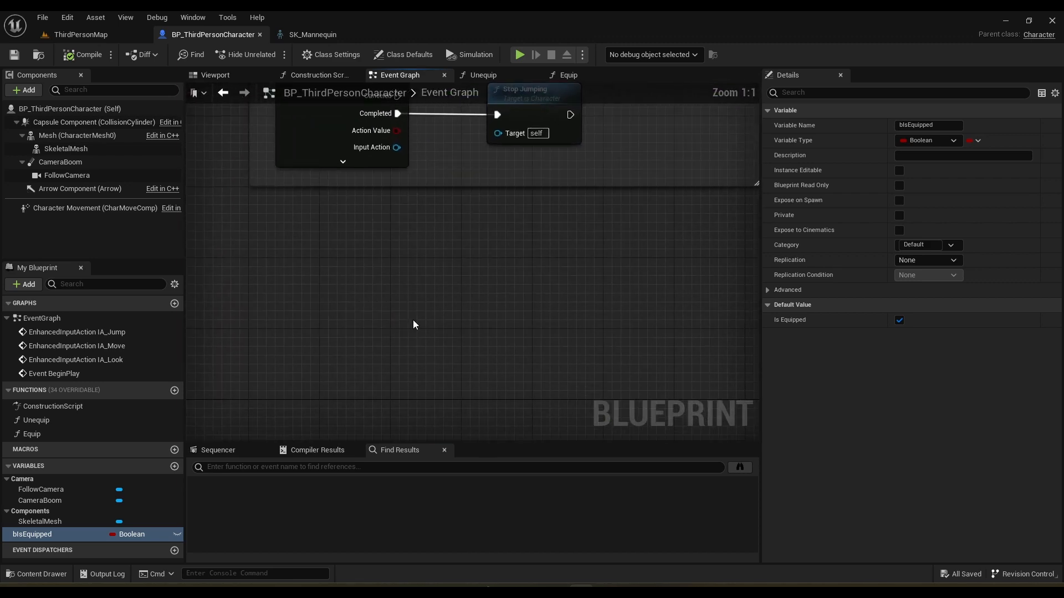
{"action": "right_click_drag", "start_coordinate": [344, 317], "coordinate": [357, 215]}
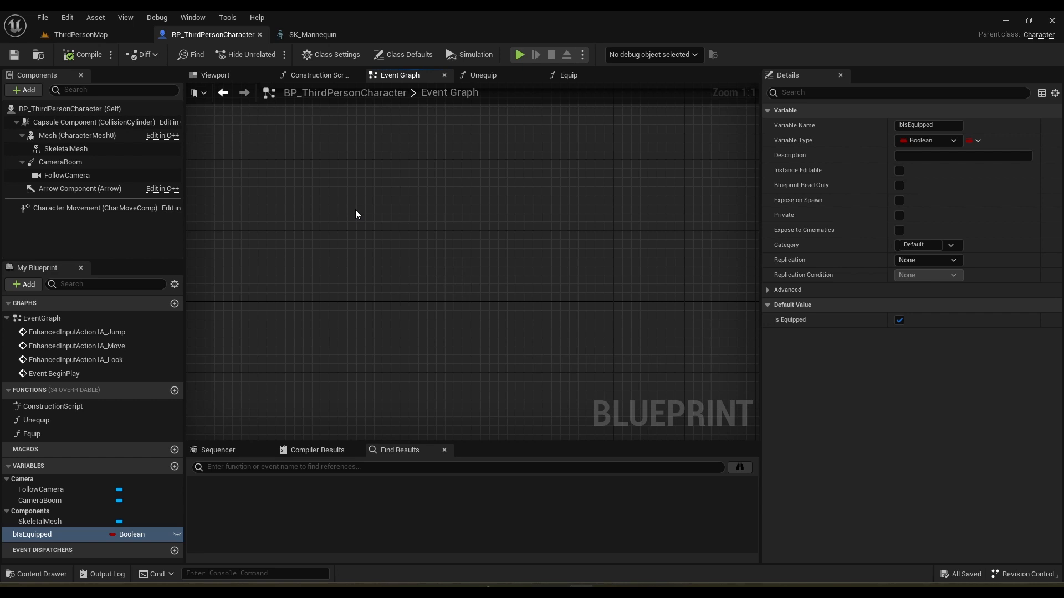
{"action": "right_click", "coordinate": [361, 214]}
{"action": "type", "text": "left m"}
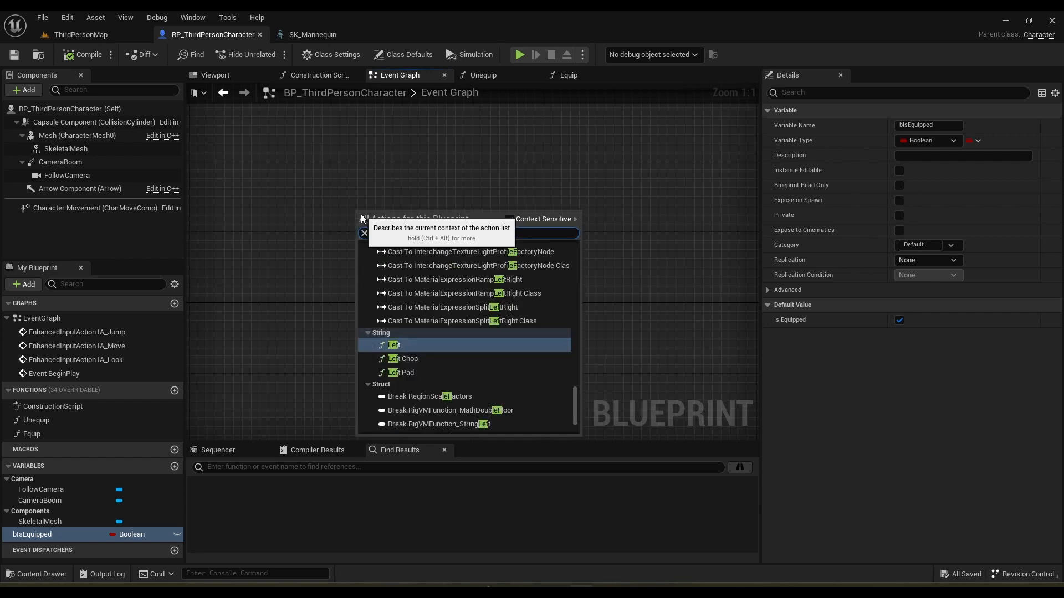
{"action": "key", "text": "BackSpace"}
{"action": "key", "text": "BackSpace"}
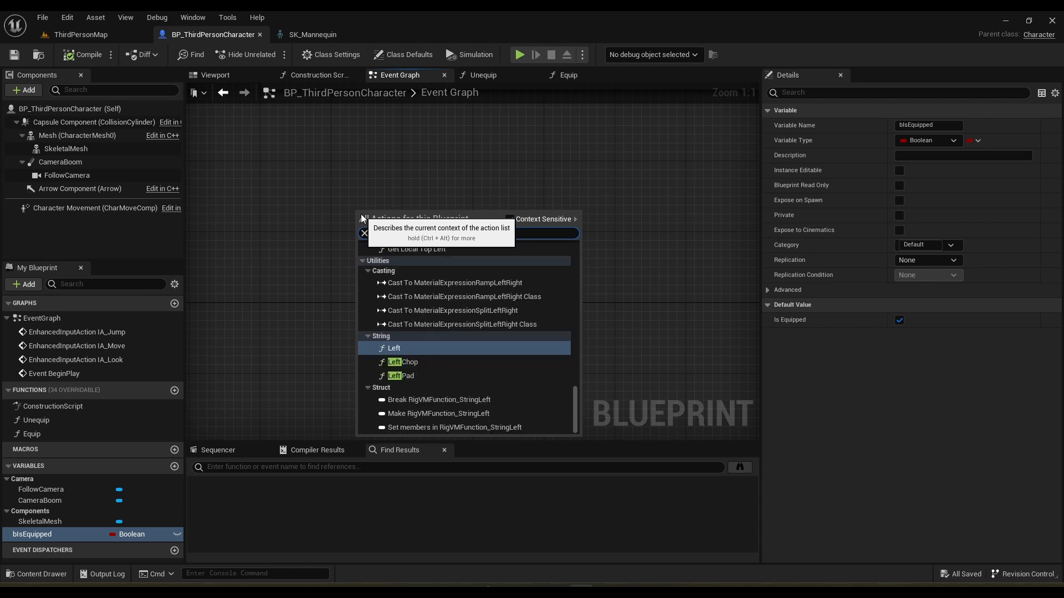
{"action": "type", "text": "mo"}
{"action": "key", "text": "Return"}
{"action": "left_click", "coordinate": [337, 168]}
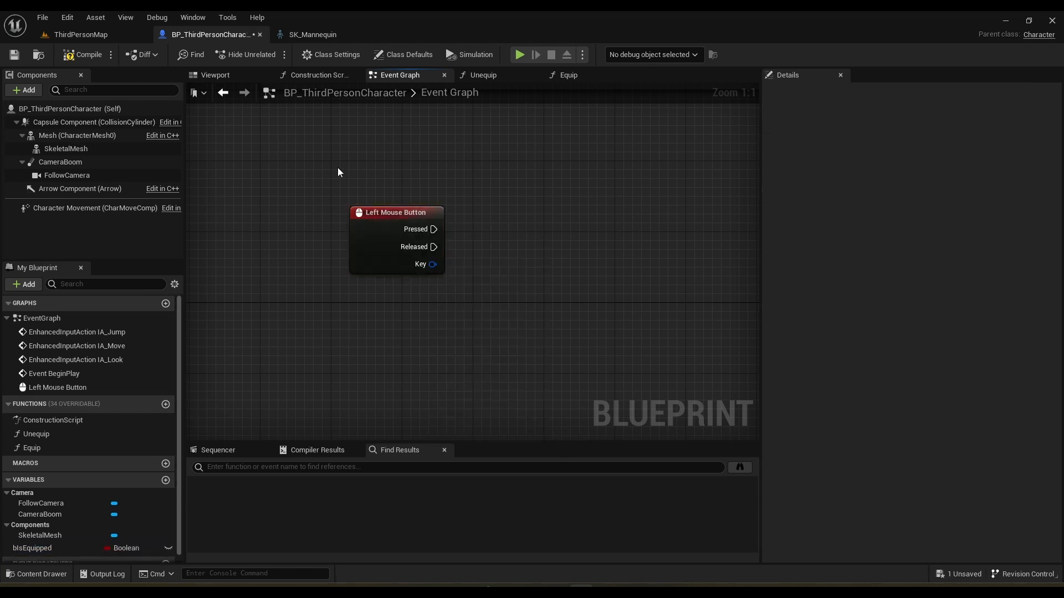
{"action": "right_click_drag", "start_coordinate": [337, 167], "coordinate": [277, 240]}
{"action": "right_click_drag", "start_coordinate": [359, 353], "coordinate": [462, 306]}
{"action": "left_click_drag", "start_coordinate": [424, 287], "coordinate": [353, 323]}
{"action": "left_click", "coordinate": [546, 340]}
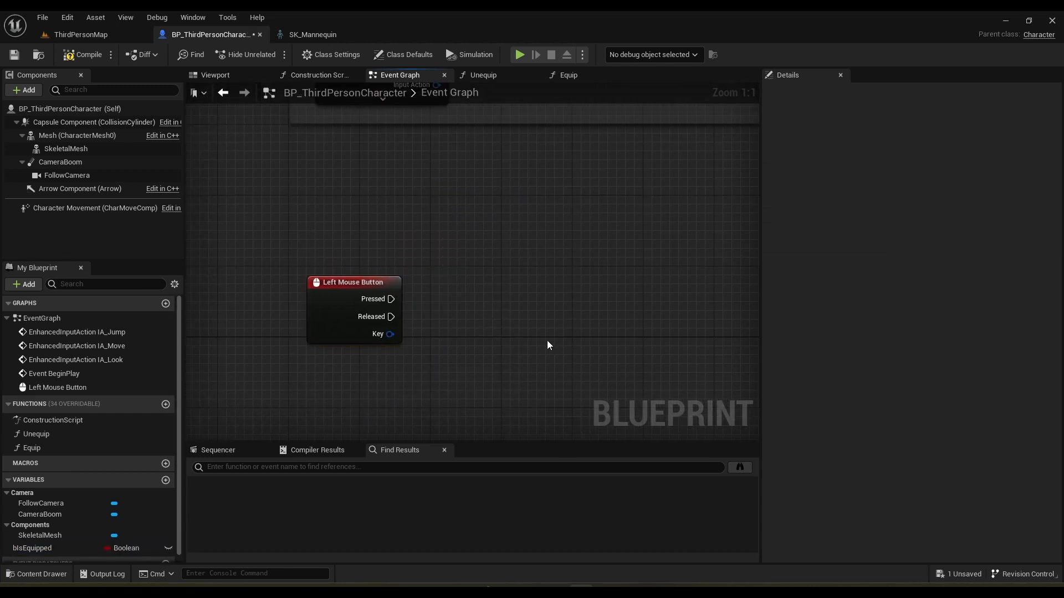
Add a Branch node driven by the Left Mouse Button event's Pressed output.
{"action": "right_click_drag", "start_coordinate": [434, 316], "coordinate": [376, 249]}
{"action": "left_click_drag", "start_coordinate": [334, 231], "coordinate": [486, 215]}
{"action": "type", "text": "branch"}
{"action": "key", "text": "Return"}
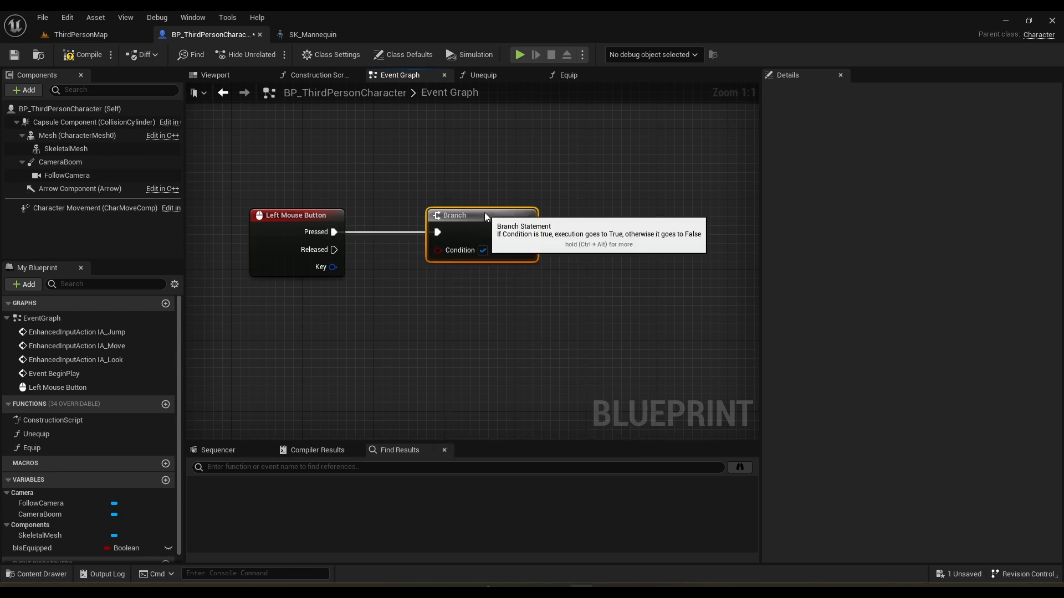
{"action": "left_click", "coordinate": [438, 267]}
{"action": "right_click_drag", "start_coordinate": [436, 265], "coordinate": [425, 235]}
Create a Boolean variable named bIsAttacking and place its getter below the Left Mouse Button event.
{"action": "scroll", "coordinate": [137, 459], "scroll_direction": "down", "scroll_amount": 2}
{"action": "left_click", "coordinate": [164, 472]}
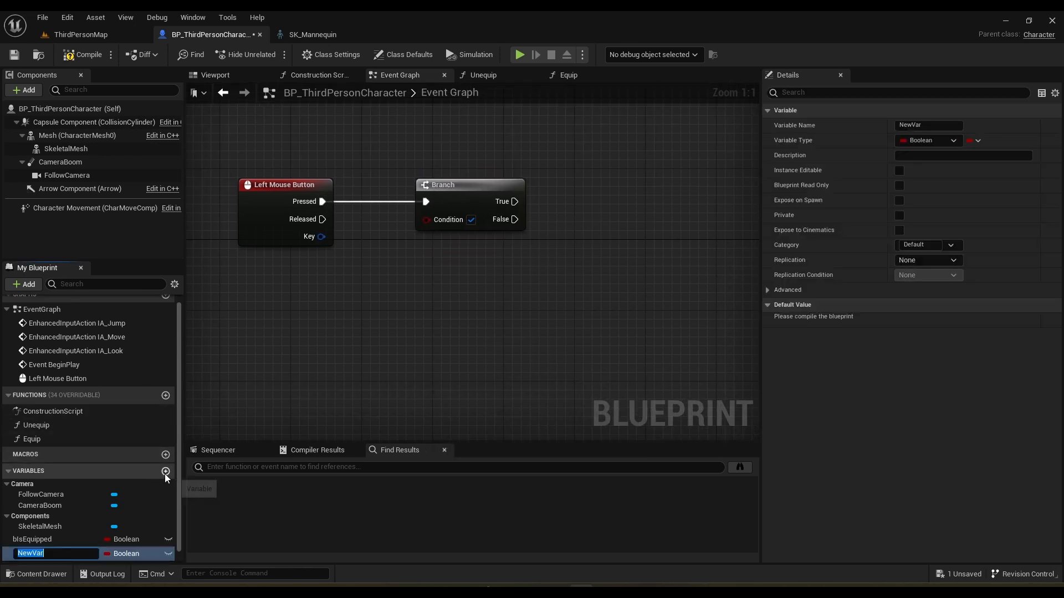
{"action": "type", "text": "bIsAttacking"}
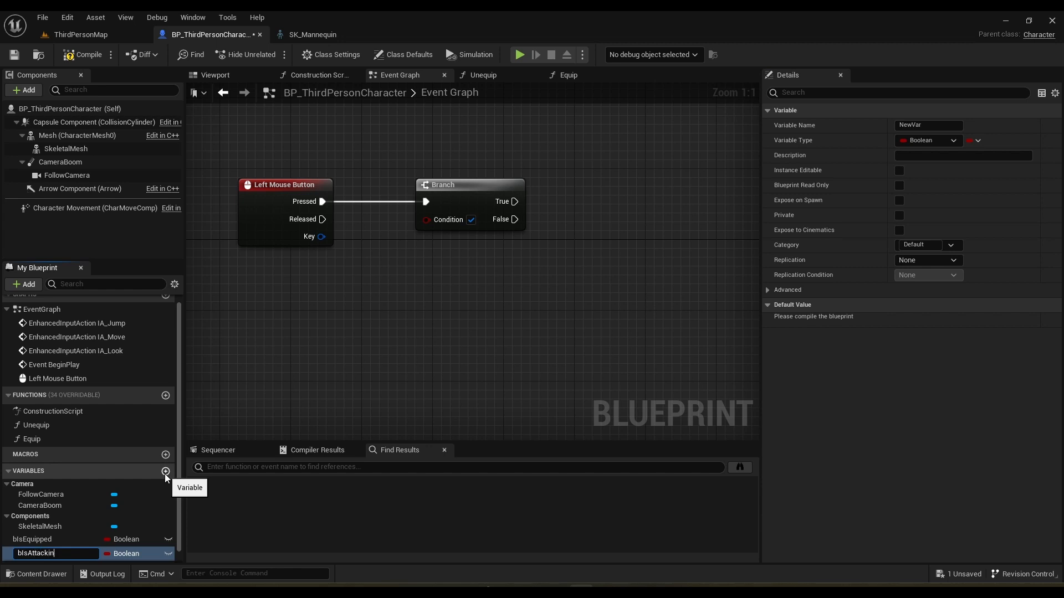
{"action": "key", "text": "Return"}
{"action": "left_click_drag", "start_coordinate": [312, 306], "coordinate": [390, 306], "text": "ctrl"}
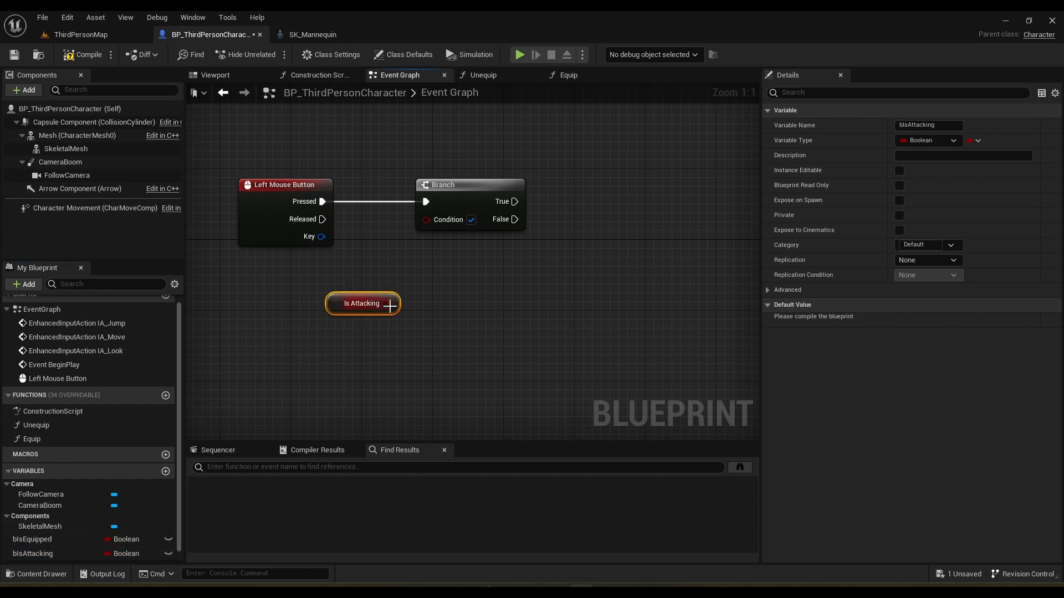
Add a NOT node for Is Attacking, wire it into the Branch's Condition, and arrange both nodes below the event.
{"action": "left_click_drag", "start_coordinate": [428, 265], "coordinate": [379, 283]}
{"action": "type", "text": "not"}
{"action": "key", "text": "Return"}
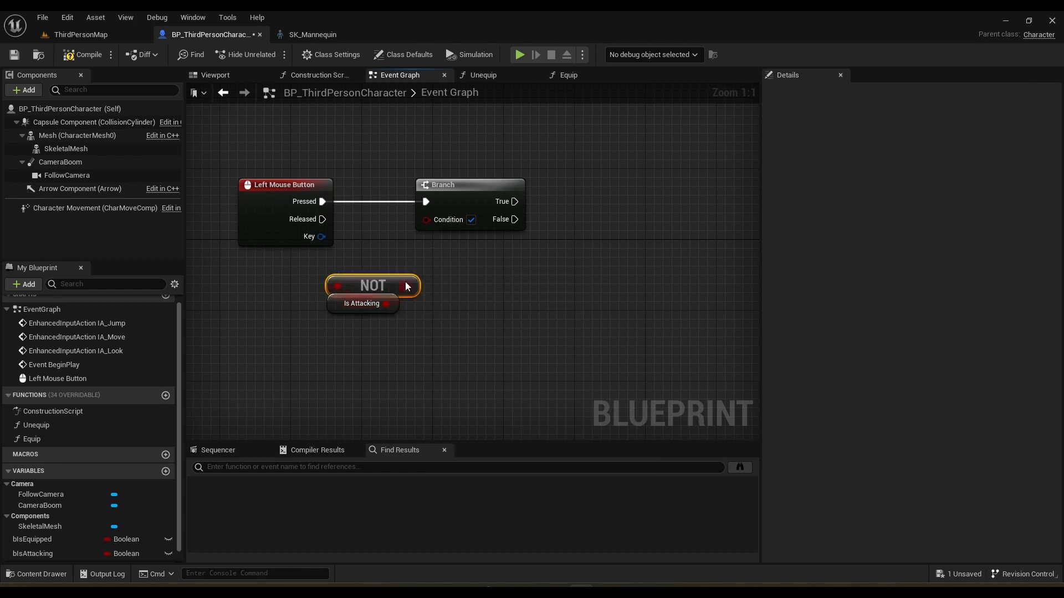
{"action": "left_click_drag", "start_coordinate": [436, 216], "coordinate": [438, 218]}
{"action": "left_click_drag", "start_coordinate": [438, 328], "coordinate": [368, 278]}
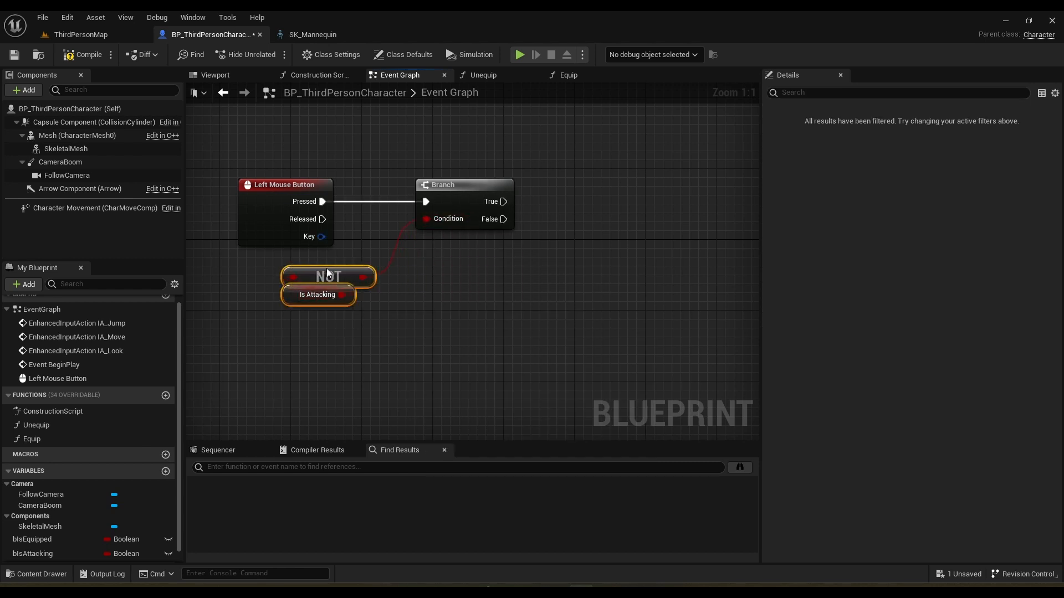
Call the Equip function from the True output of the attack Branch.
{"action": "right_click_drag", "start_coordinate": [430, 286], "coordinate": [356, 321]}
{"action": "left_click_drag", "start_coordinate": [32, 439], "coordinate": [522, 240]}
{"action": "left_click", "coordinate": [535, 308]}
{"action": "right_click_drag", "start_coordinate": [535, 308], "coordinate": [445, 328]}
{"action": "right_click_drag", "start_coordinate": [537, 287], "coordinate": [461, 276]}
Add a Play Anim Montage node after the Equip call and align it in the execution row.
{"action": "left_click_drag", "start_coordinate": [448, 244], "coordinate": [537, 227]}
{"action": "type", "text": "play anim montage"}
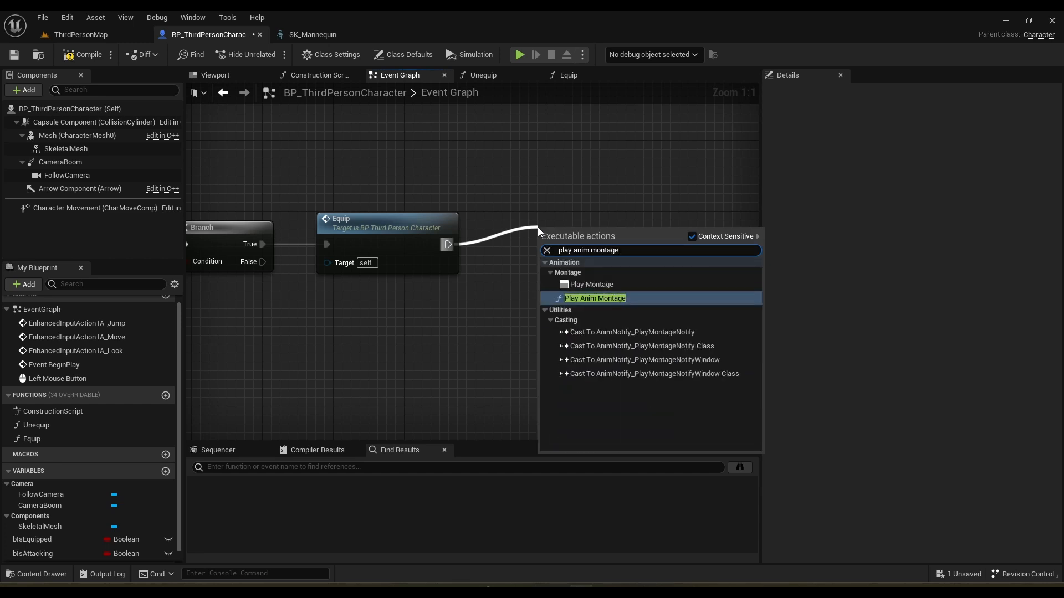
{"action": "key", "text": "Return"}
{"action": "left_click_drag", "start_coordinate": [636, 244], "coordinate": [628, 236]}
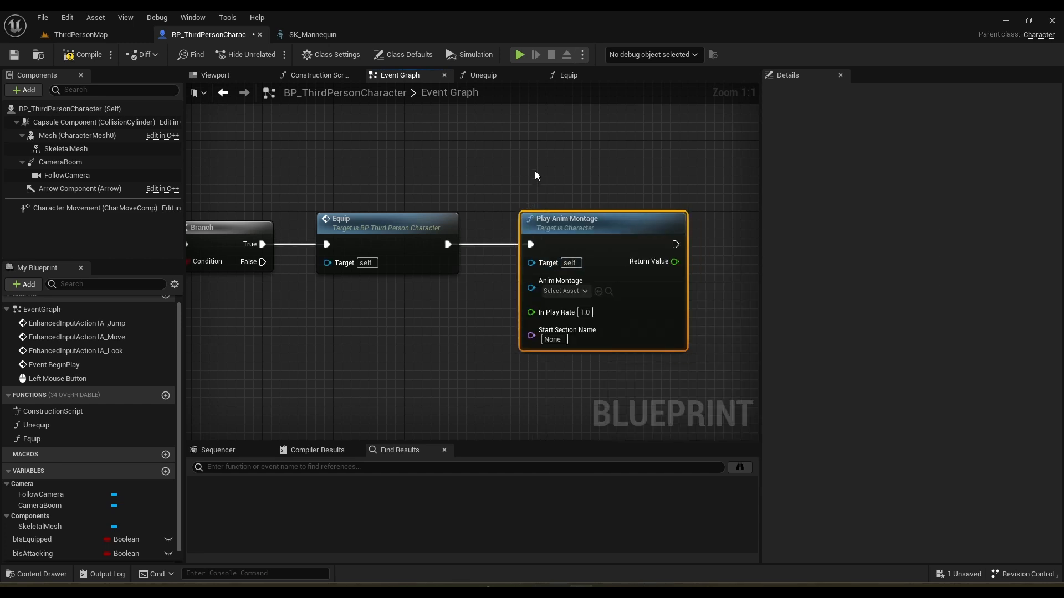
{"action": "right_click_drag", "start_coordinate": [534, 172], "coordinate": [612, 160]}
{"action": "left_click", "coordinate": [613, 161]}
Open the Combo_Attack_01_01_Seq animation from the 02_Attack folder of the Sword_Animations sequences.
{"action": "left_click", "coordinate": [97, 35]}
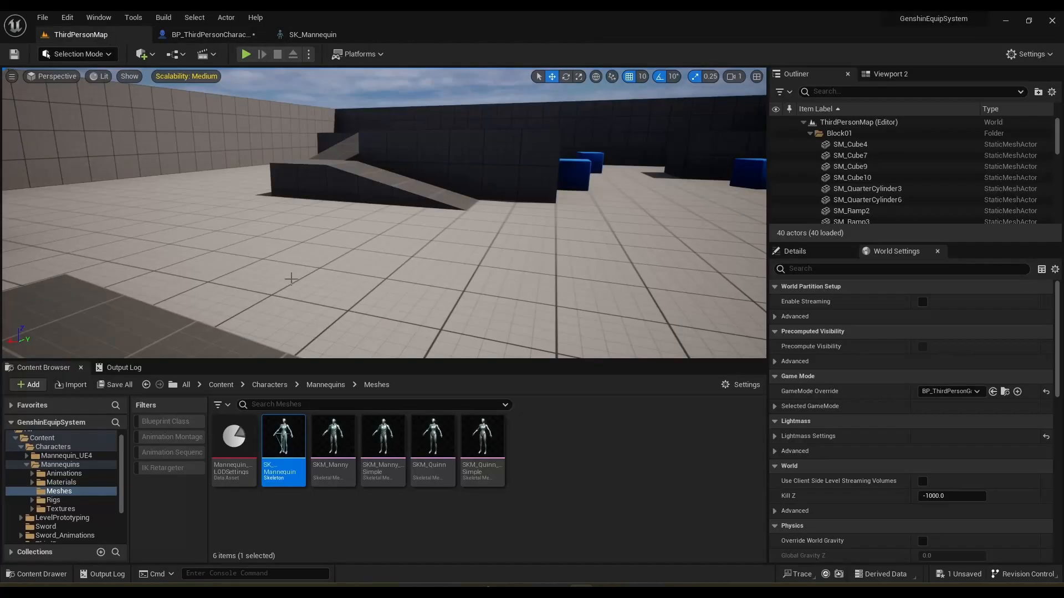
{"action": "left_click", "coordinate": [221, 385]}
{"action": "double_click", "coordinate": [384, 437]}
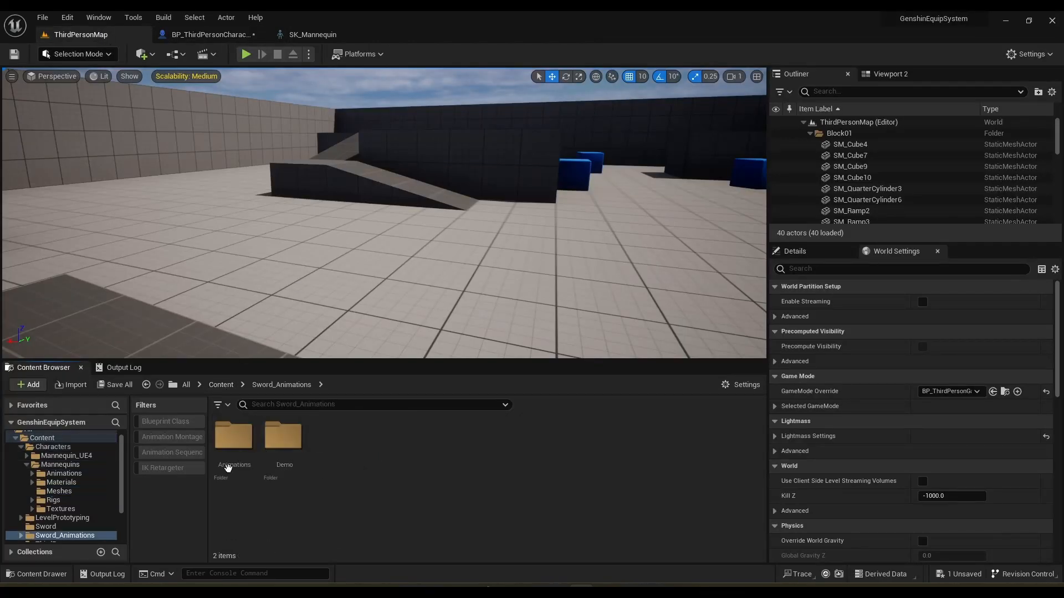
{"action": "double_click", "coordinate": [215, 442]}
{"action": "double_click", "coordinate": [233, 443]}
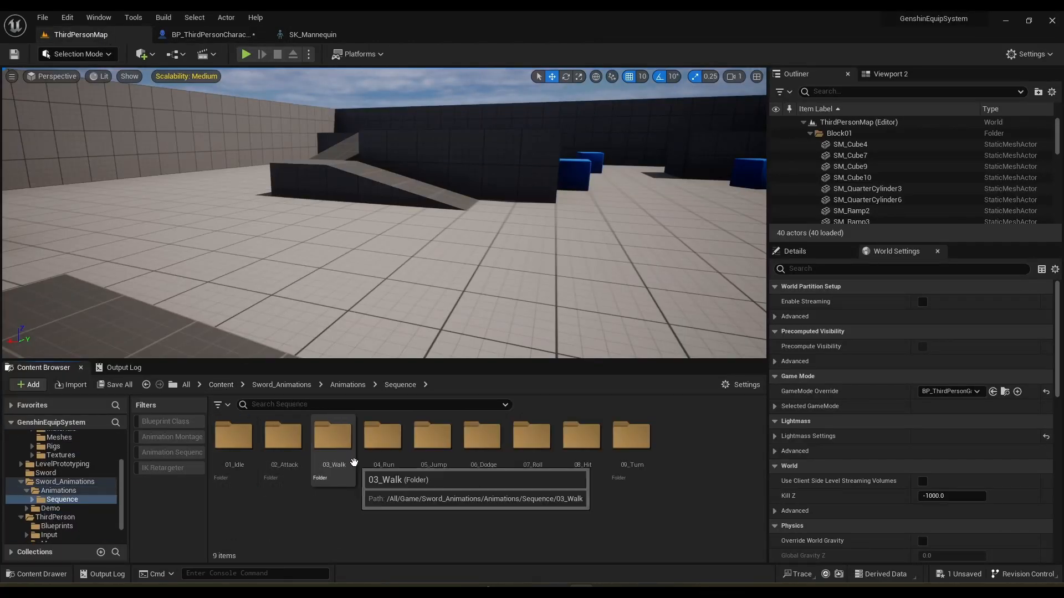
{"action": "left_click", "coordinate": [271, 454]}
{"action": "double_click", "coordinate": [272, 453]}
{"action": "double_click", "coordinate": [233, 441]}
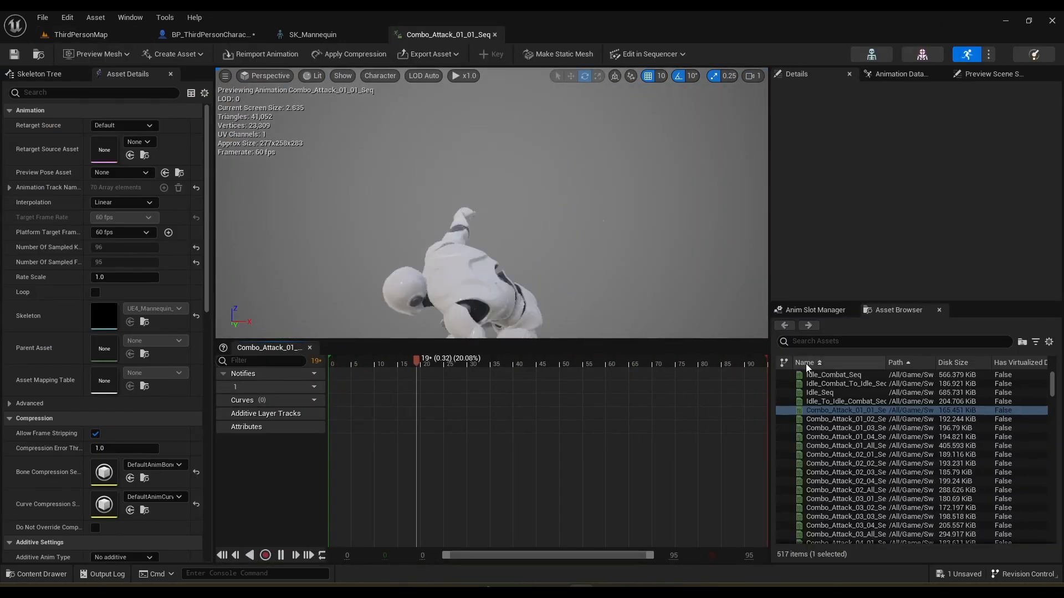
Preview other combo attack animations, including Combo_Attack_01_02_Seq, Combo_Attack_Wave_05_All_Seq and Combo_Attack_03_04_Seq, to choose an attack.
{"action": "left_click", "coordinate": [864, 419]}
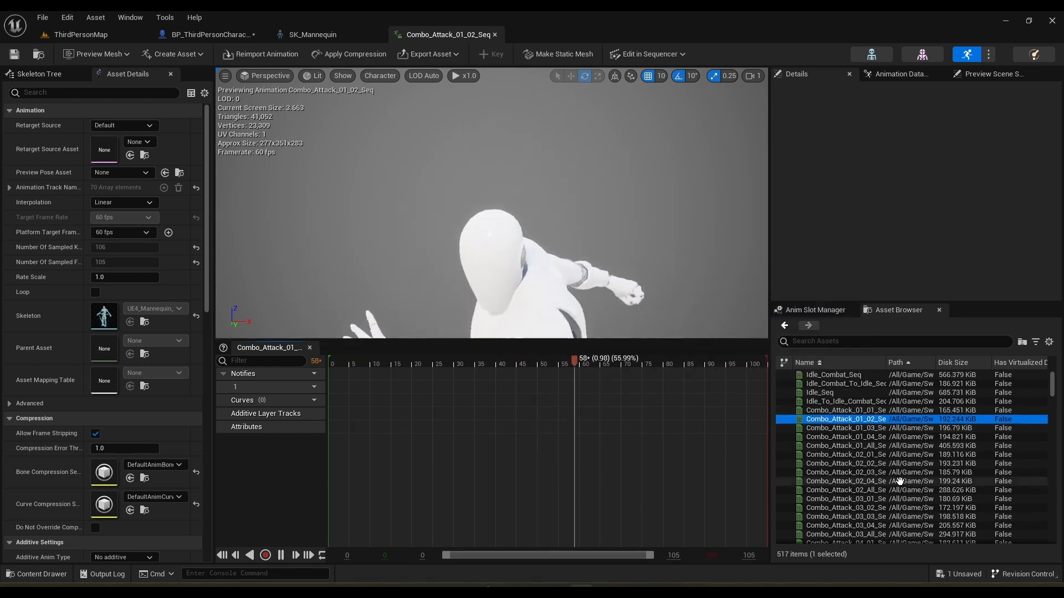
{"action": "scroll", "coordinate": [899, 465], "scroll_direction": "down", "scroll_amount": 4}
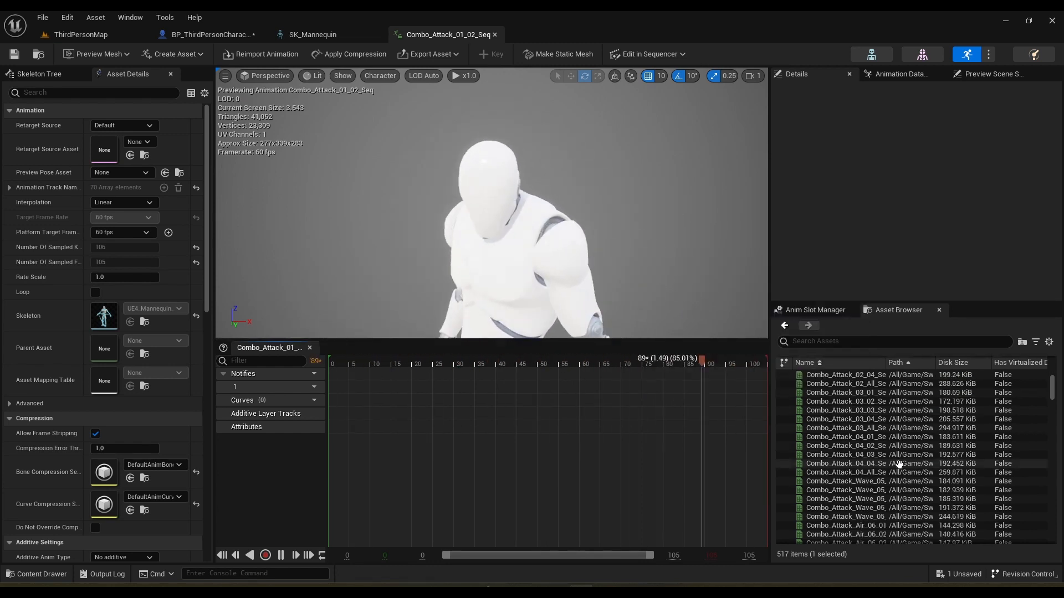
{"action": "left_click", "coordinate": [903, 517]}
{"action": "left_click", "coordinate": [894, 428]}
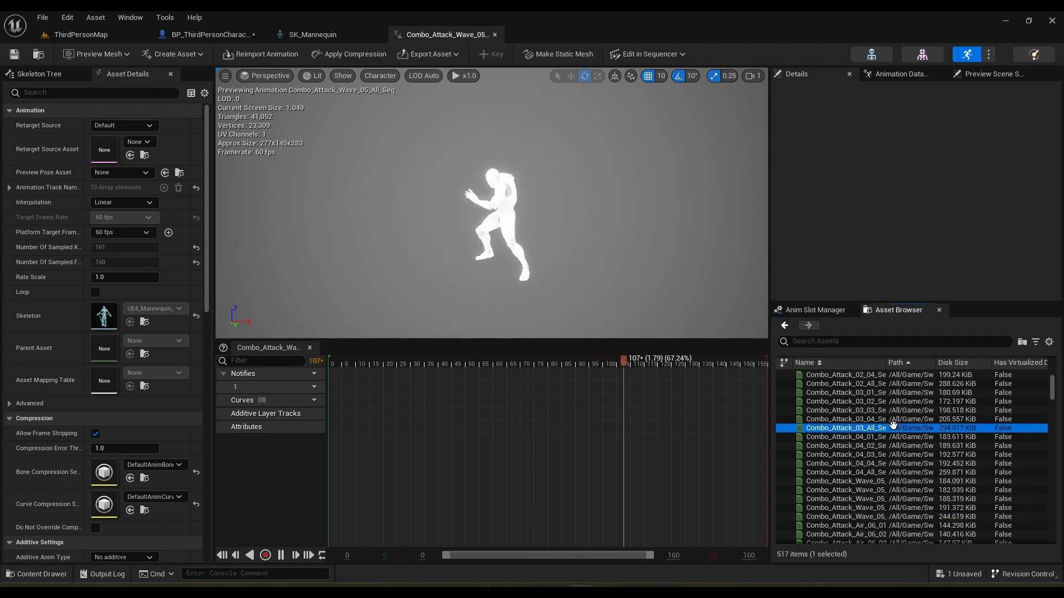
{"action": "left_click", "coordinate": [894, 420]}
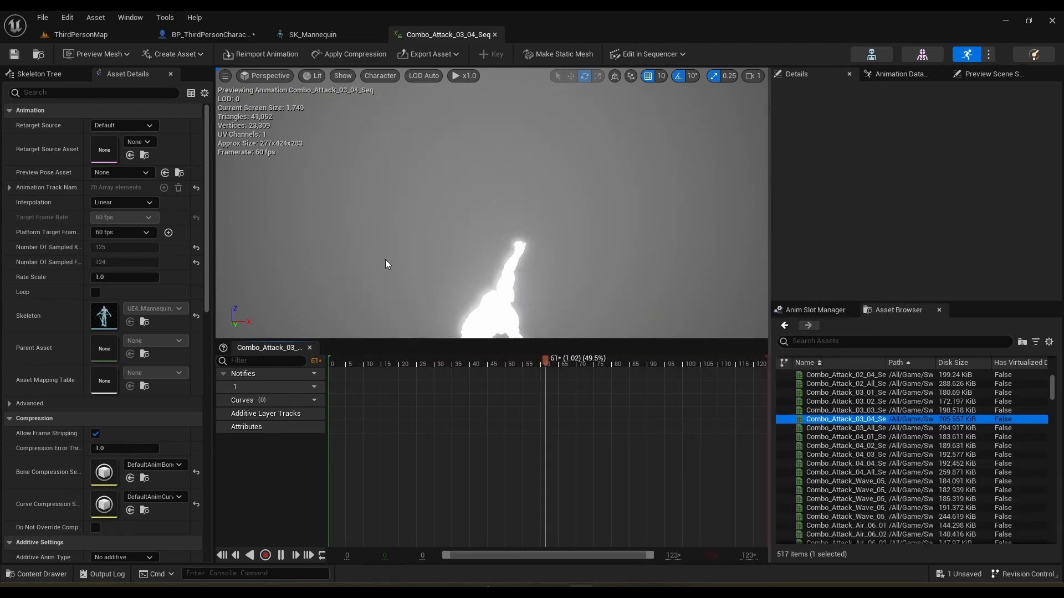
Duplicate and retarget Combo_Attack_03_04_Seq with the RTG_UE4Manny_UE5Manny retargeter, saving the copy in the /Game folder.
{"action": "key", "text": "ctrl+b"}
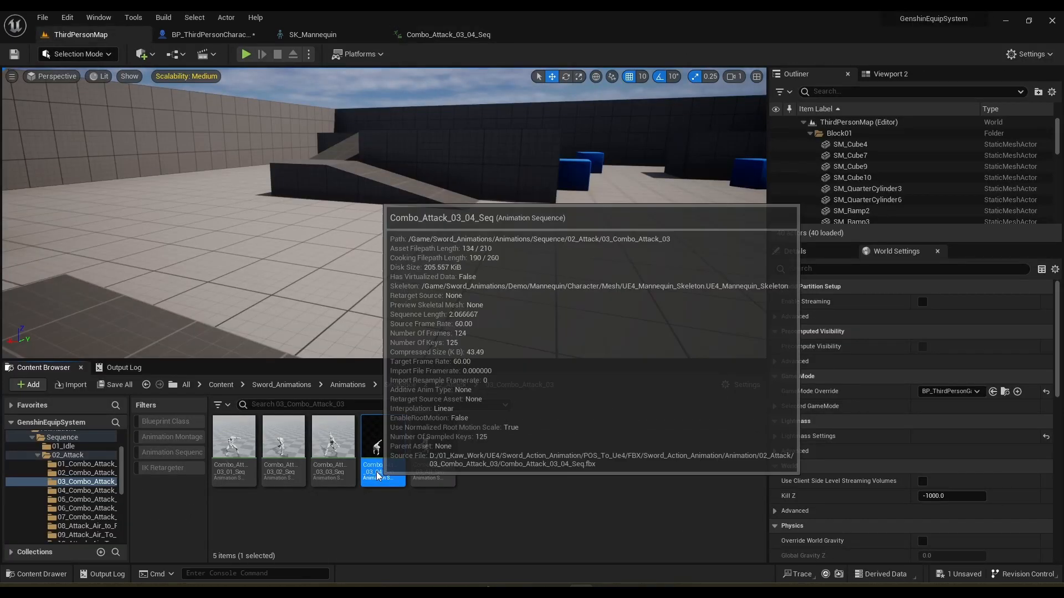
{"action": "right_click", "coordinate": [377, 470]}
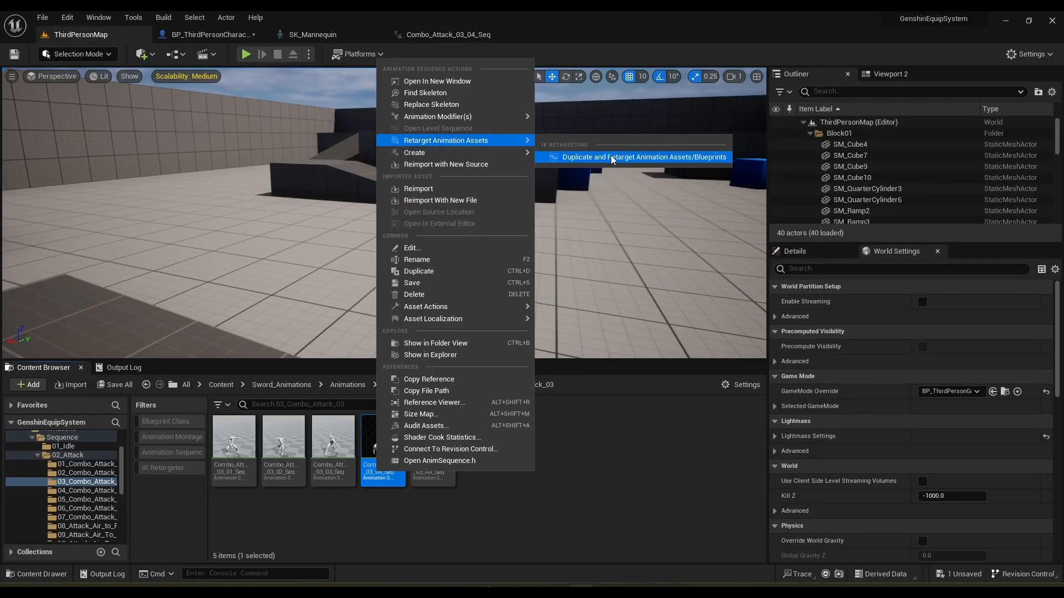
{"action": "left_click", "coordinate": [612, 157]}
{"action": "left_click", "coordinate": [738, 223]}
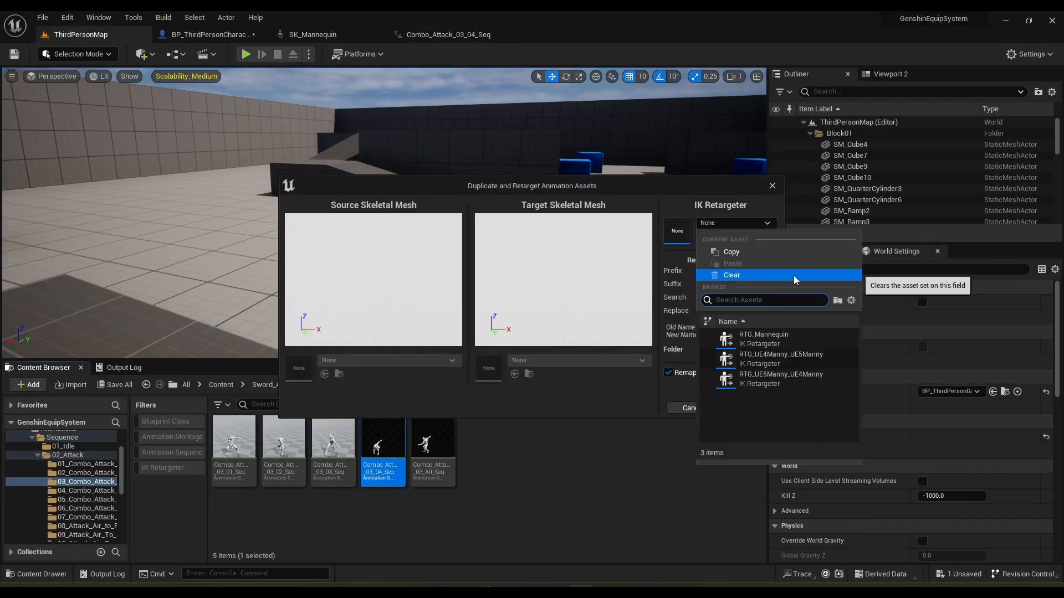
{"action": "left_click", "coordinate": [789, 365]}
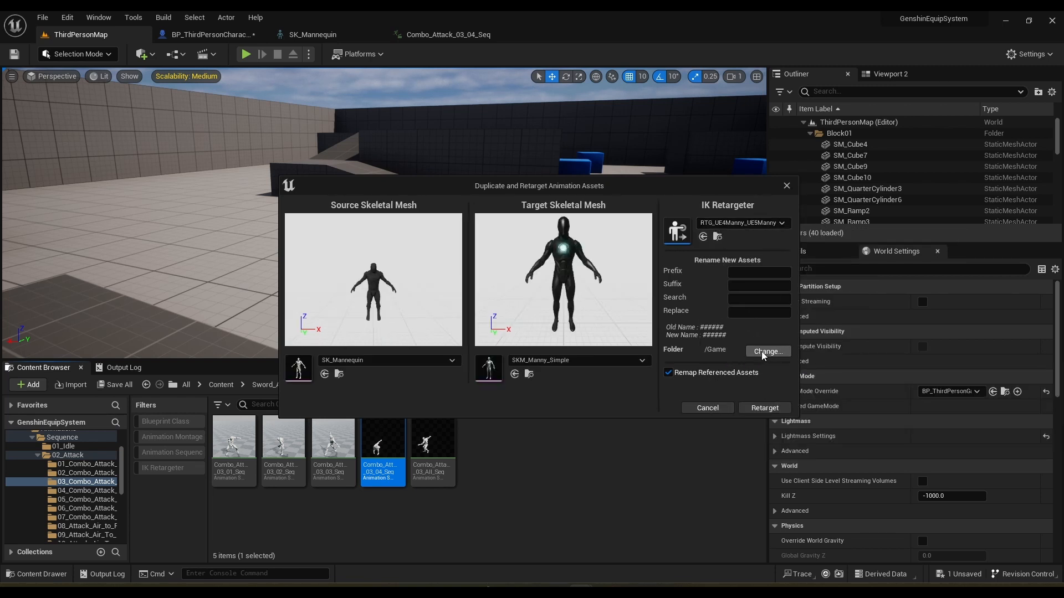
{"action": "left_click", "coordinate": [764, 352]}
{"action": "left_click", "coordinate": [578, 423]}
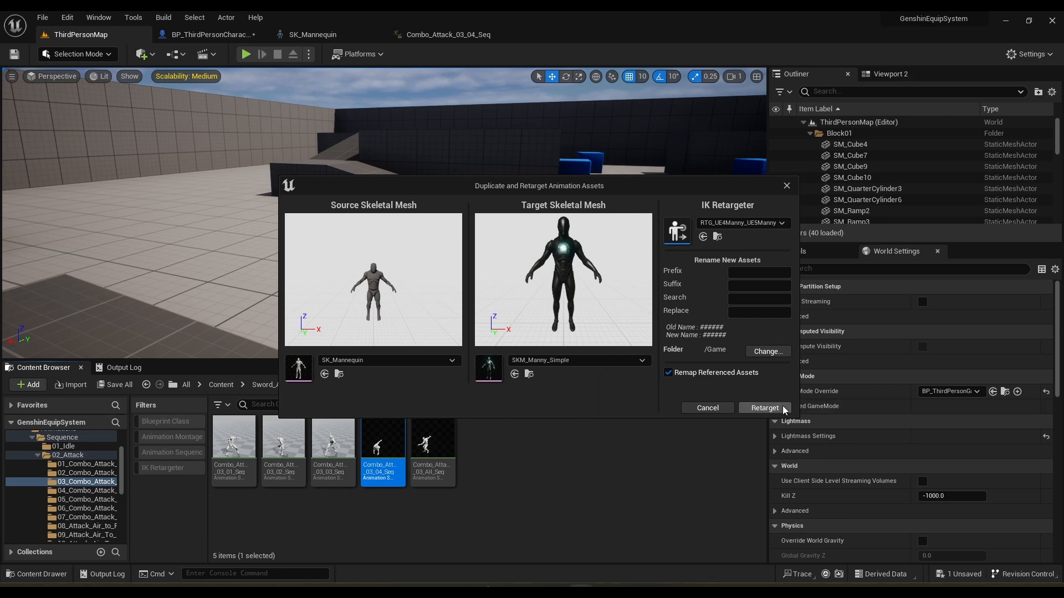
{"action": "left_click", "coordinate": [765, 408]}
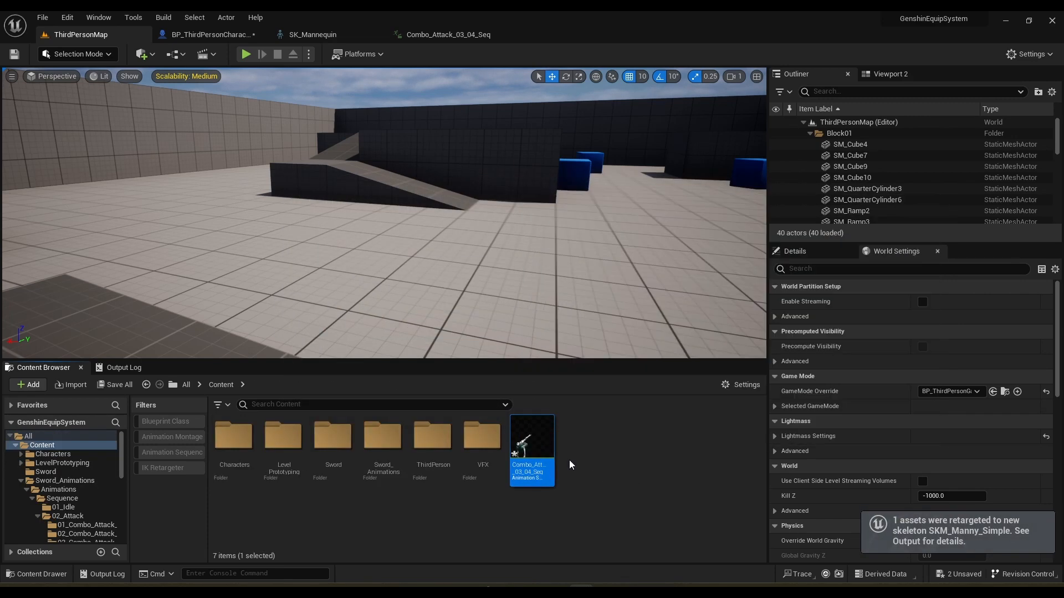
Create an animation montage named AM_Attack from the retargeted Combo_Attack_03_04_Seq.
{"action": "right_click", "coordinate": [533, 451]}
{"action": "mouse_move", "coordinate": [626, 131]}
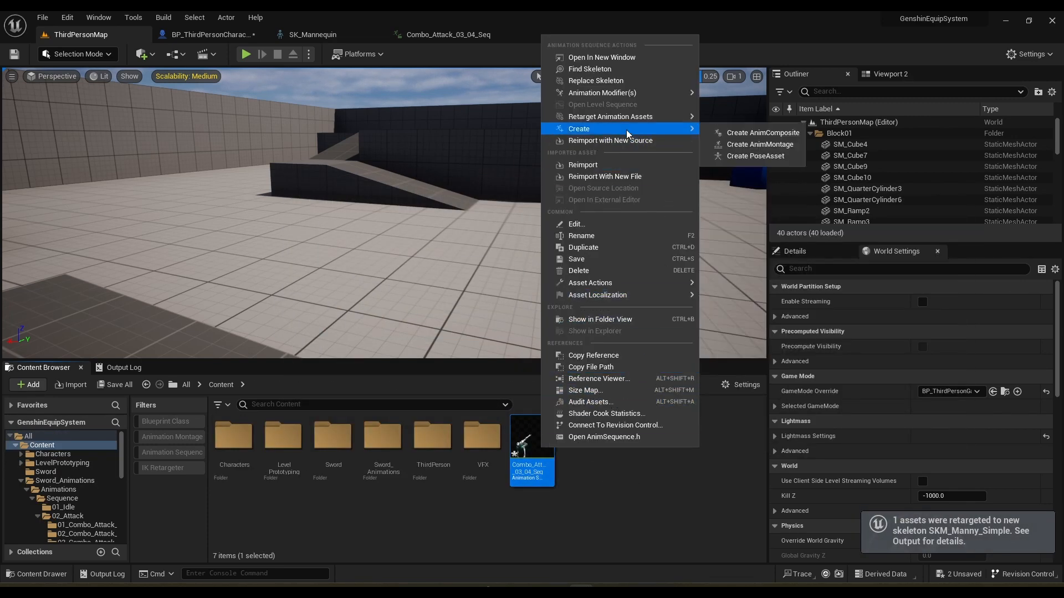
{"action": "left_click", "coordinate": [760, 145]}
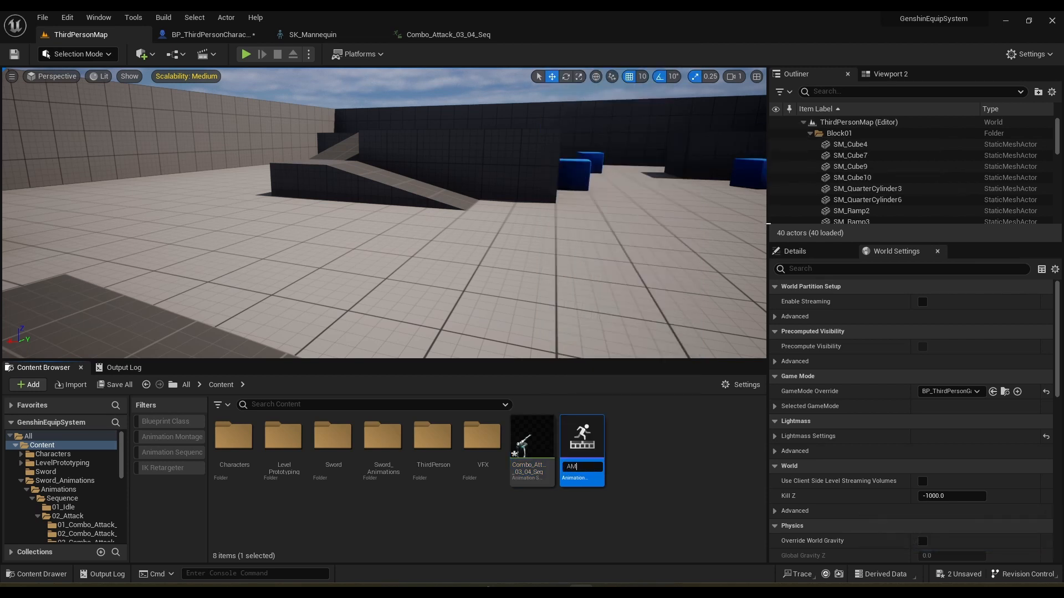
{"action": "key", "text": "Return"}
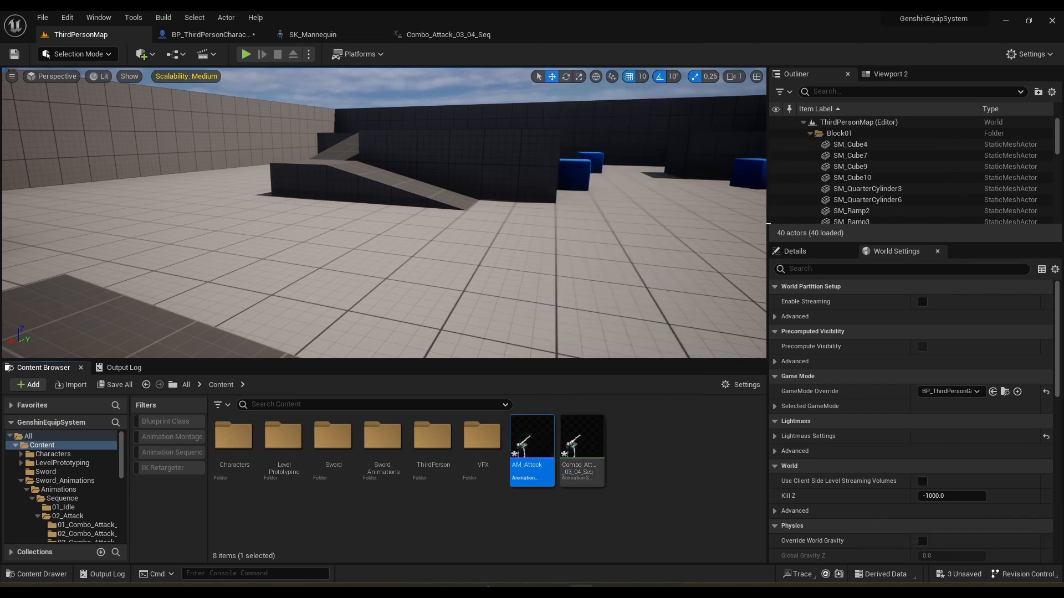
Open the retargeted Combo_Attack_03_04_Seq and enable Force Root Lock in its root motion settings.
{"action": "double_click", "coordinate": [573, 461]}
{"action": "scroll", "coordinate": [52, 402], "scroll_direction": "down", "scroll_amount": 10}
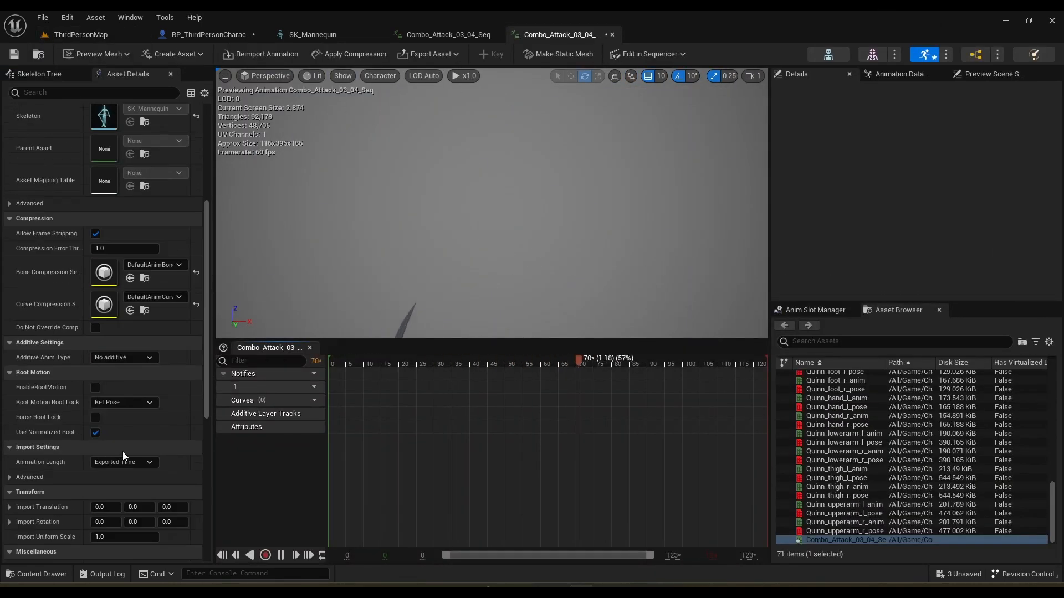
{"action": "left_click", "coordinate": [97, 419]}
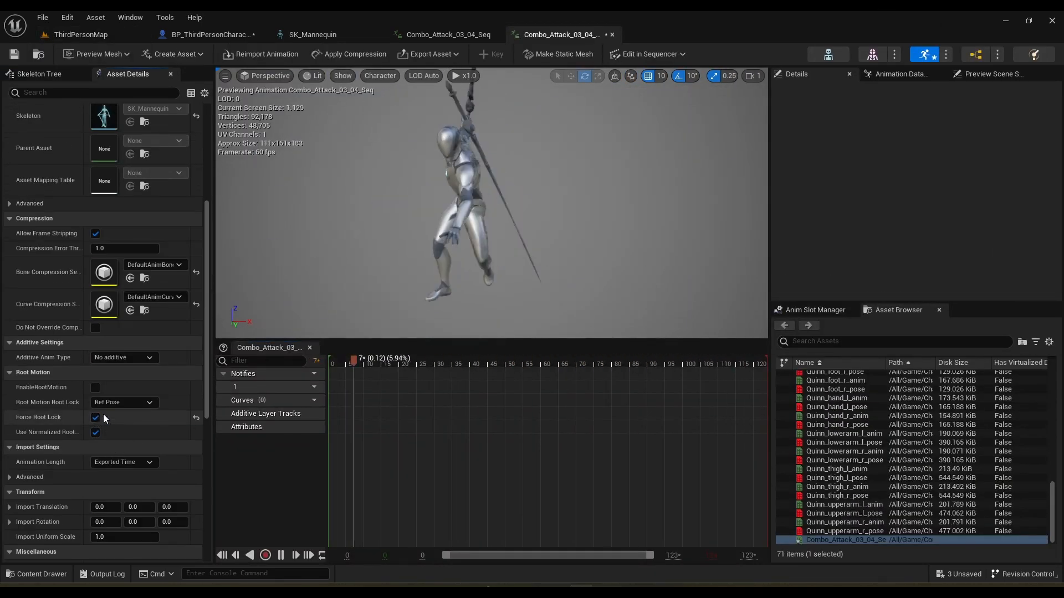
Assign AM_Attack as the Anim Montage of the Play Anim Montage node in the character blueprint.
{"action": "left_click", "coordinate": [78, 34]}
{"action": "left_click", "coordinate": [238, 36]}
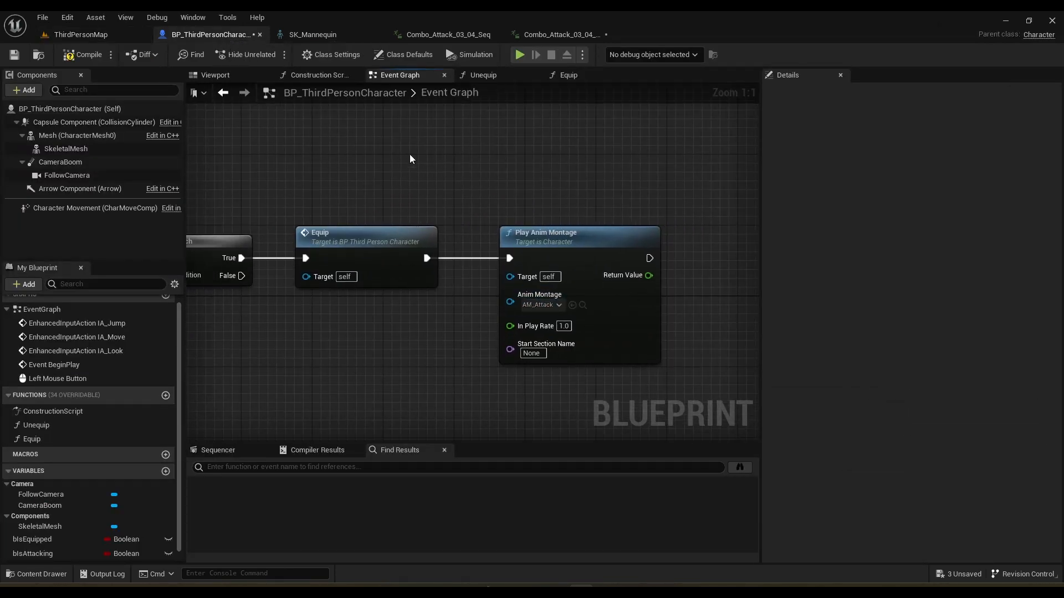
Save all modified assets and play-test the sword attack in ThirdPersonMap.
{"action": "left_click", "coordinate": [41, 17]}
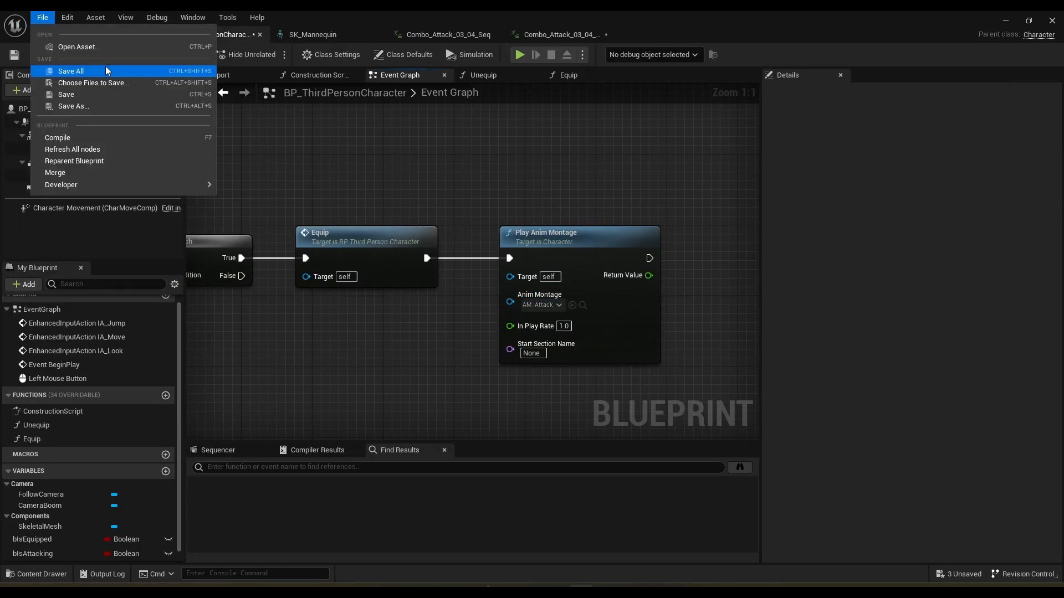
{"action": "left_click", "coordinate": [105, 71]}
{"action": "left_click", "coordinate": [81, 35]}
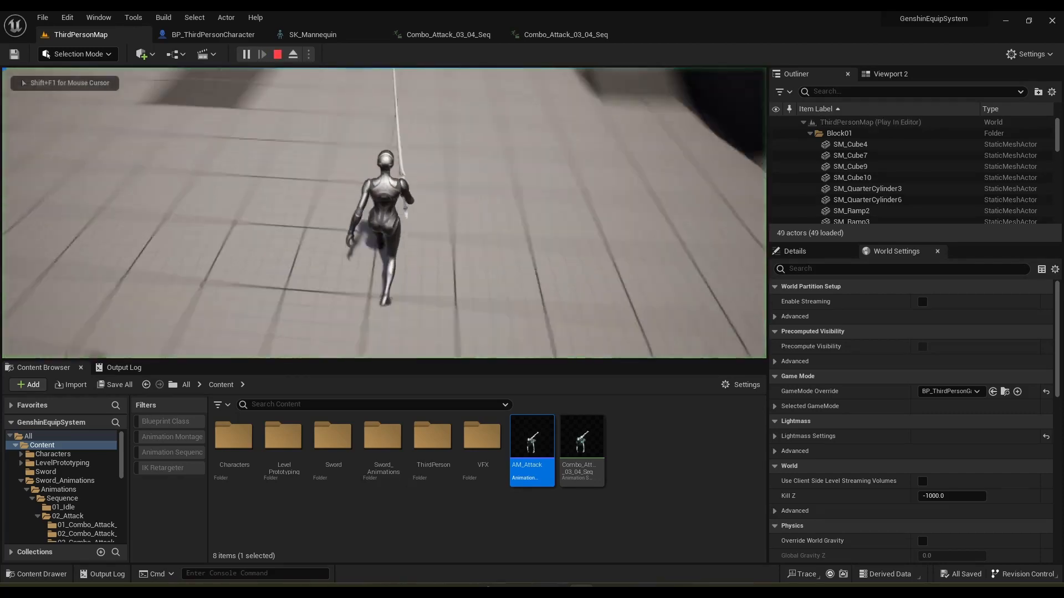
{"action": "left_click", "coordinate": [384, 214]}
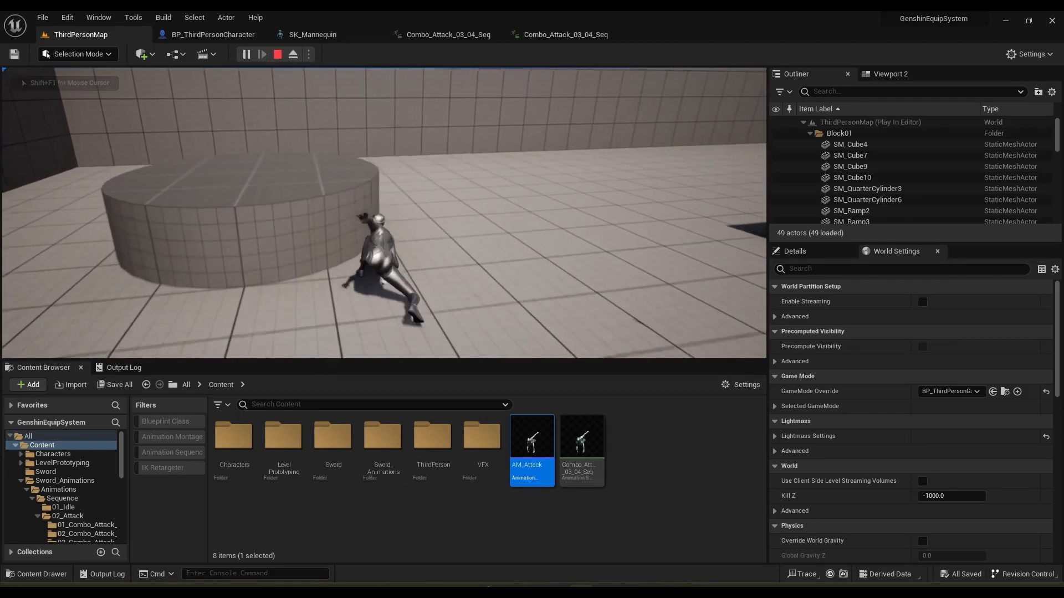
{"action": "key", "text": "Escape"}
Enable root motion and turn off Force Root Lock in the retargeted Combo_Attack_03_04_Seq animation.
{"action": "double_click", "coordinate": [582, 443]}
{"action": "scroll", "coordinate": [122, 424], "scroll_direction": "down", "scroll_amount": 4}
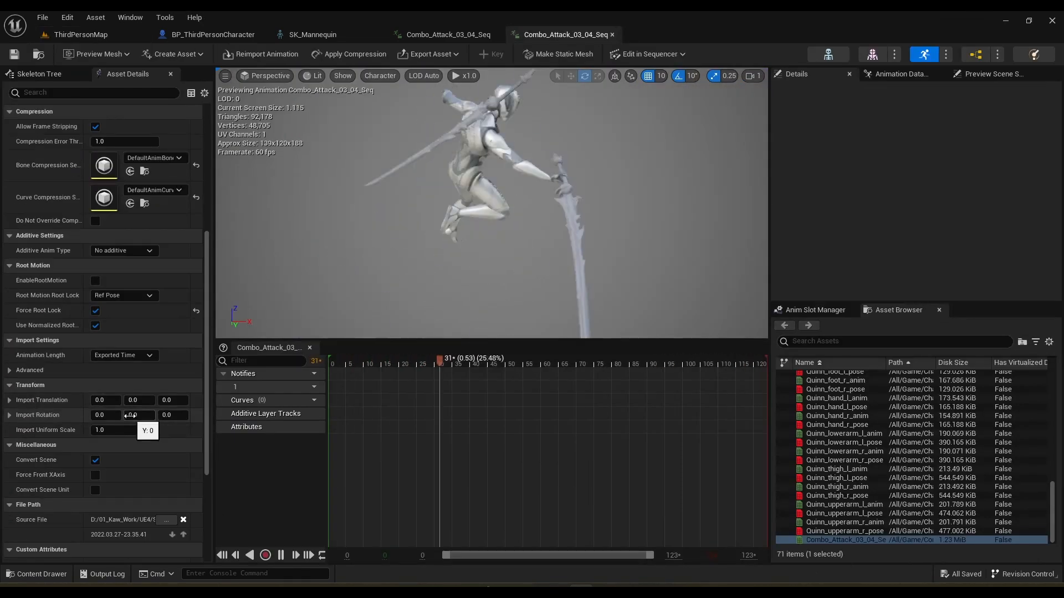
{"action": "left_click", "coordinate": [96, 310]}
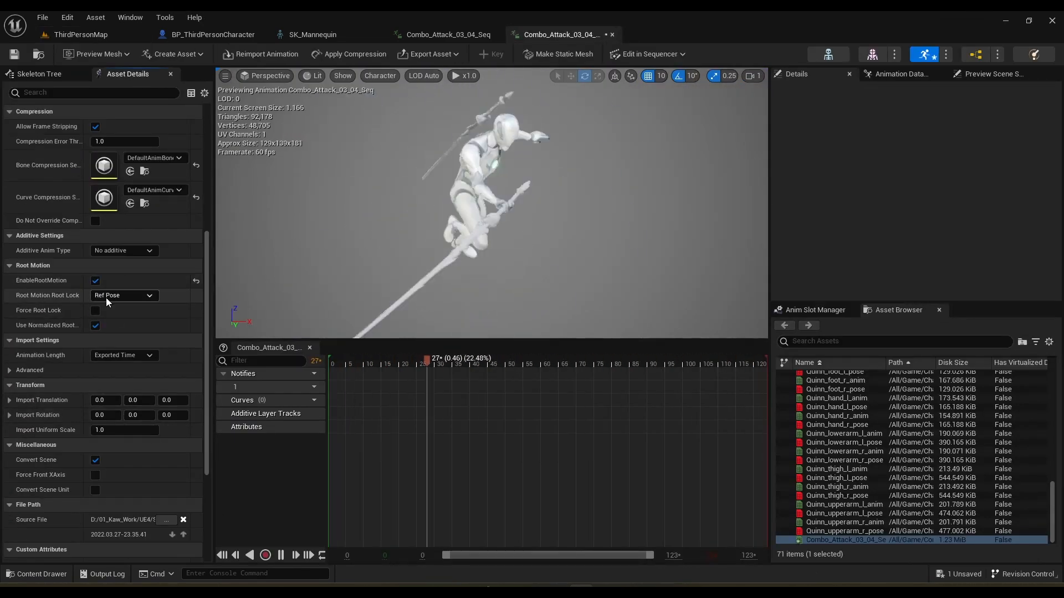
Play-test the attack in ThirdPersonMap to check the character's root motion.
{"action": "left_click", "coordinate": [77, 34]}
{"action": "left_click", "coordinate": [246, 53]}
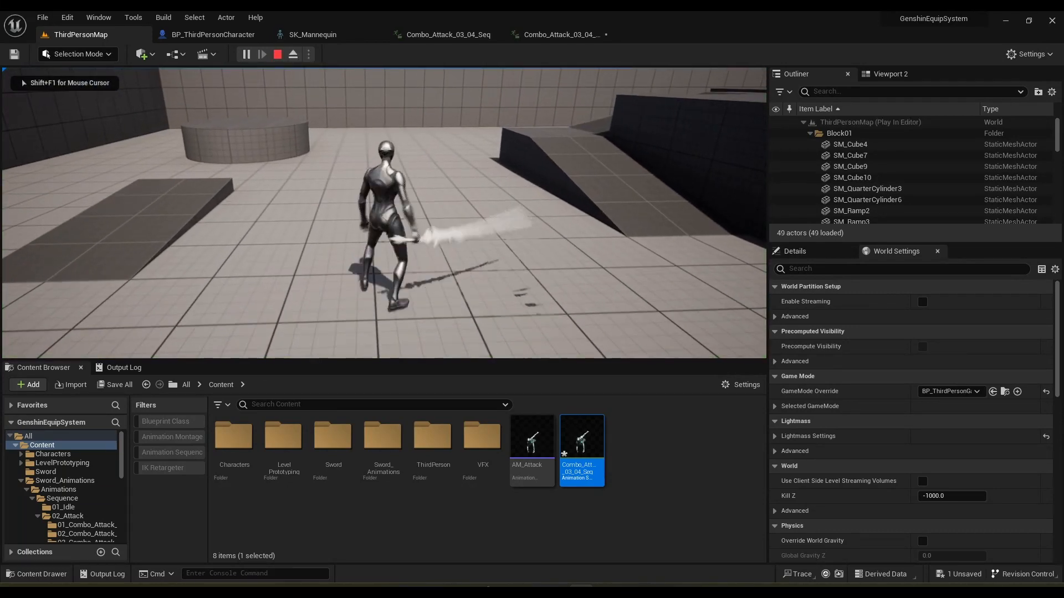
{"action": "key", "text": "shift+F1"}
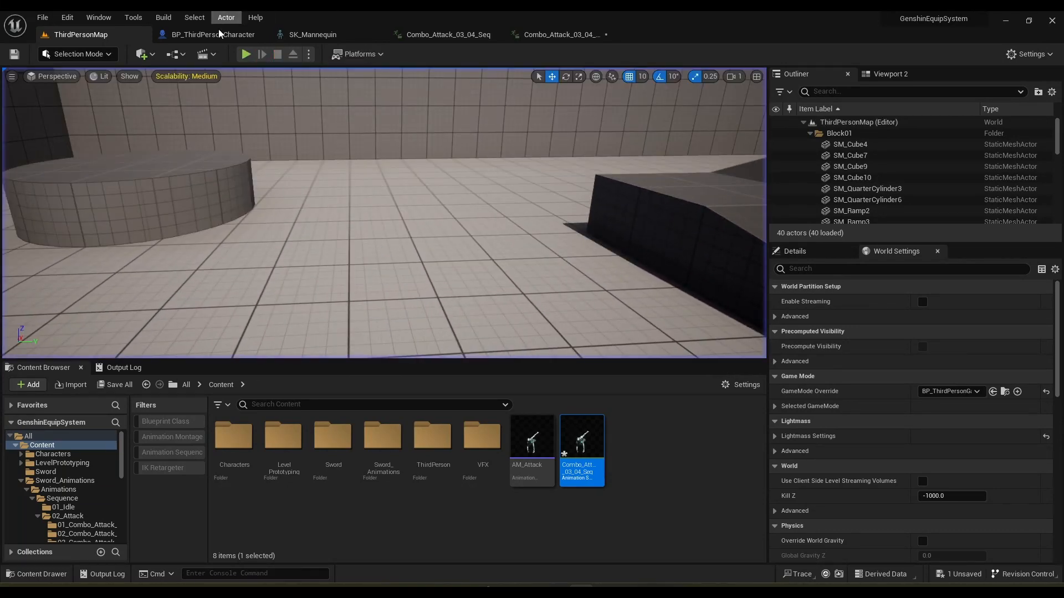
Insert a Set Is Attacking node, enabled, between the Branch's True output and the Equip call in the character blueprint.
{"action": "left_click", "coordinate": [213, 34]}
{"action": "left_click_drag", "start_coordinate": [631, 225], "coordinate": [756, 219]}
{"action": "left_click_drag", "start_coordinate": [584, 193], "coordinate": [552, 203]}
{"action": "left_click_drag", "start_coordinate": [83, 554], "coordinate": [256, 228]}
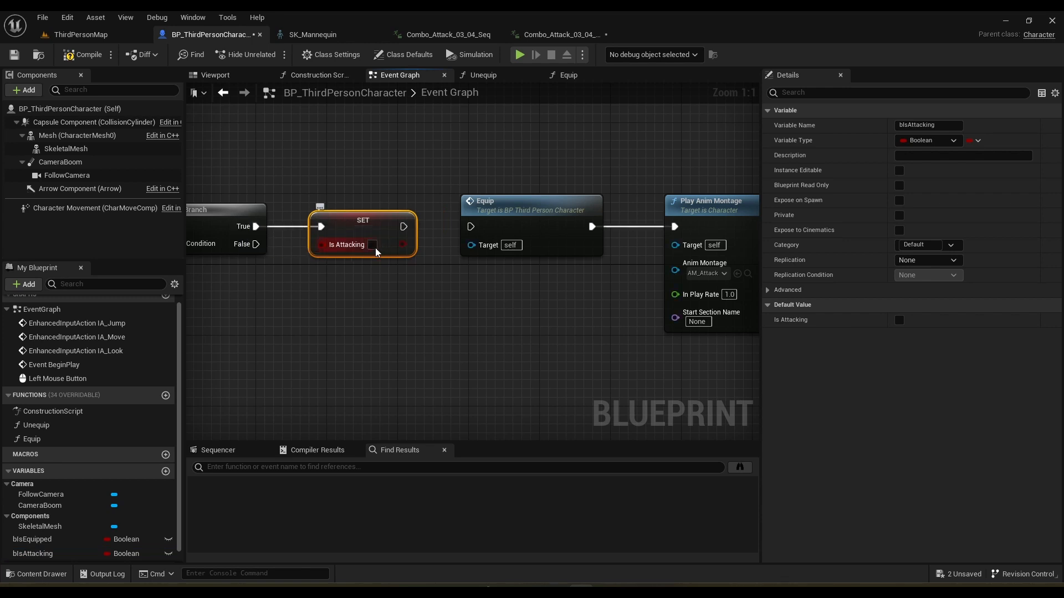
{"action": "left_click_drag", "start_coordinate": [480, 230], "coordinate": [479, 229]}
{"action": "left_click", "coordinate": [534, 315]}
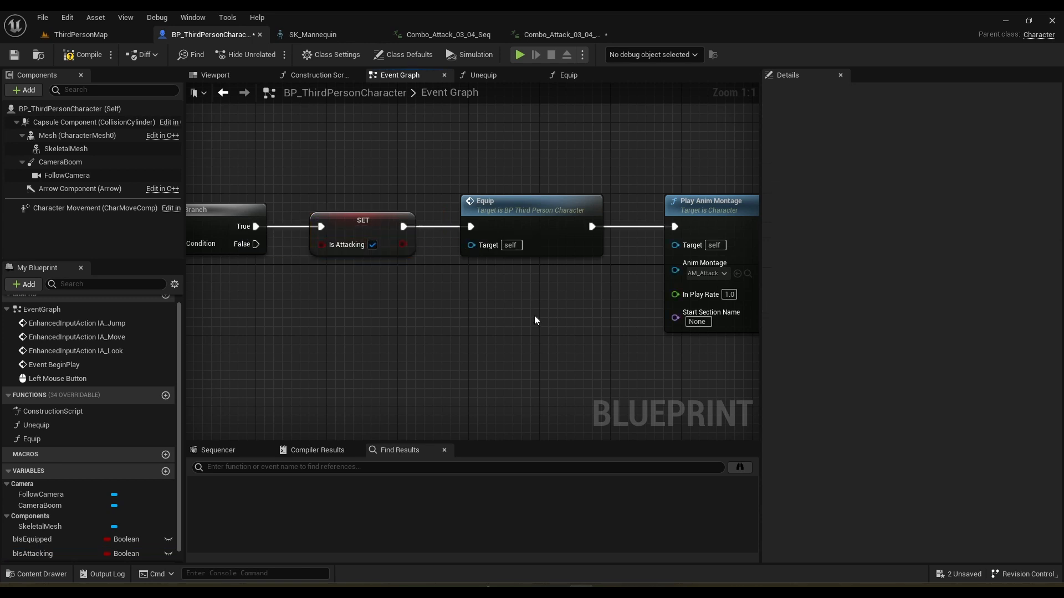
Delete the Play Anim Montage node that follows the Equip call.
{"action": "right_click_drag", "start_coordinate": [534, 315], "coordinate": [427, 372]}
{"action": "left_click_drag", "start_coordinate": [654, 272], "coordinate": [637, 274]}
{"action": "left_click", "coordinate": [556, 211]}
{"action": "right_click_drag", "start_coordinate": [555, 212], "coordinate": [377, 173]}
{"action": "left_click", "coordinate": [443, 219]}
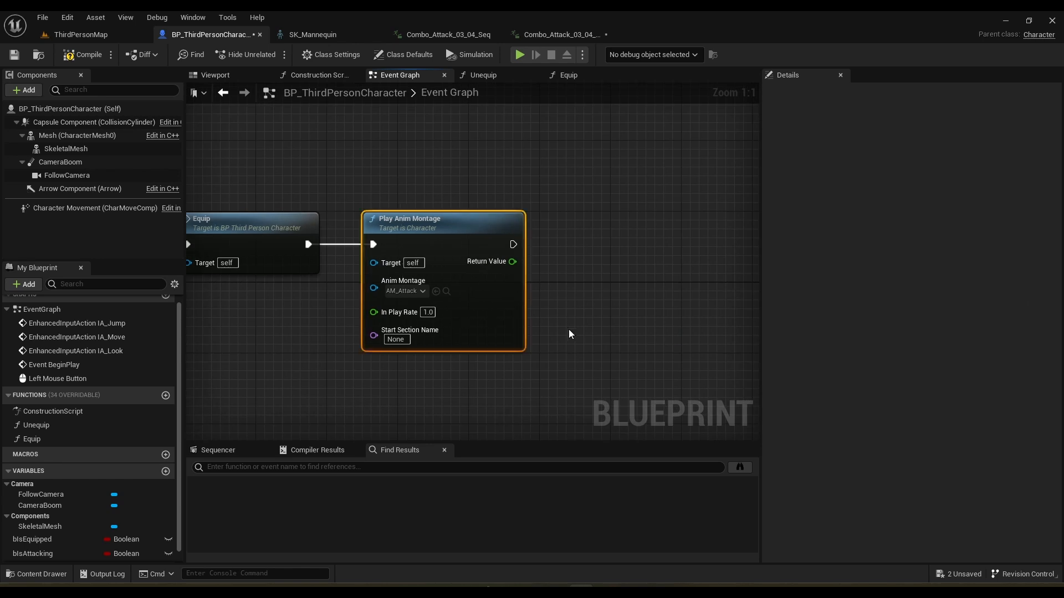
{"action": "key", "text": "Delete"}
Add a Play Montage node executed after the Equip call and align it with the execution line.
{"action": "left_click_drag", "start_coordinate": [391, 248], "coordinate": [391, 248]}
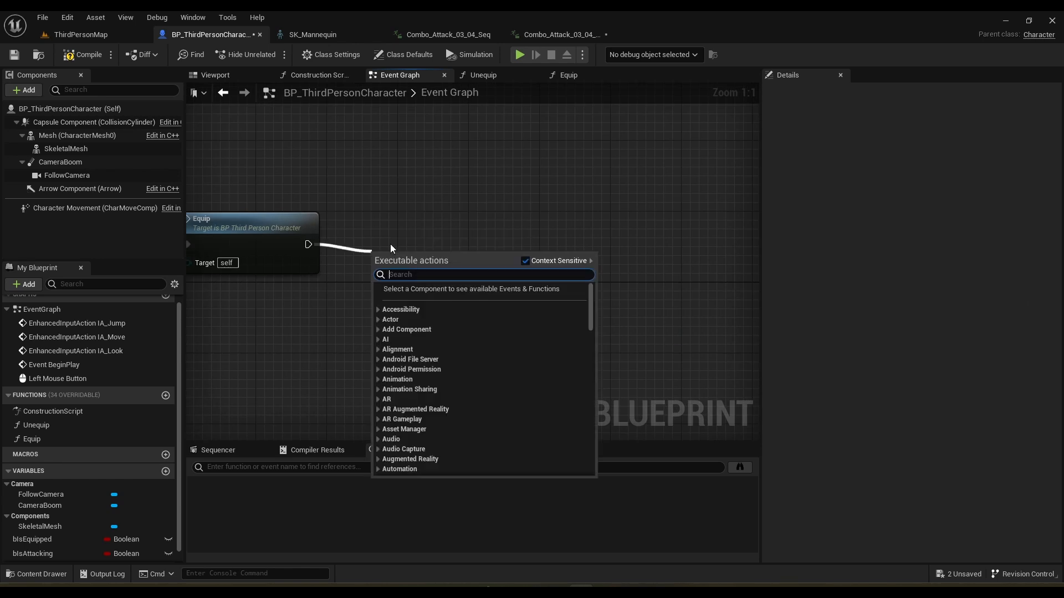
{"action": "type", "text": "montage pla"}
{"action": "key", "text": "Up"}
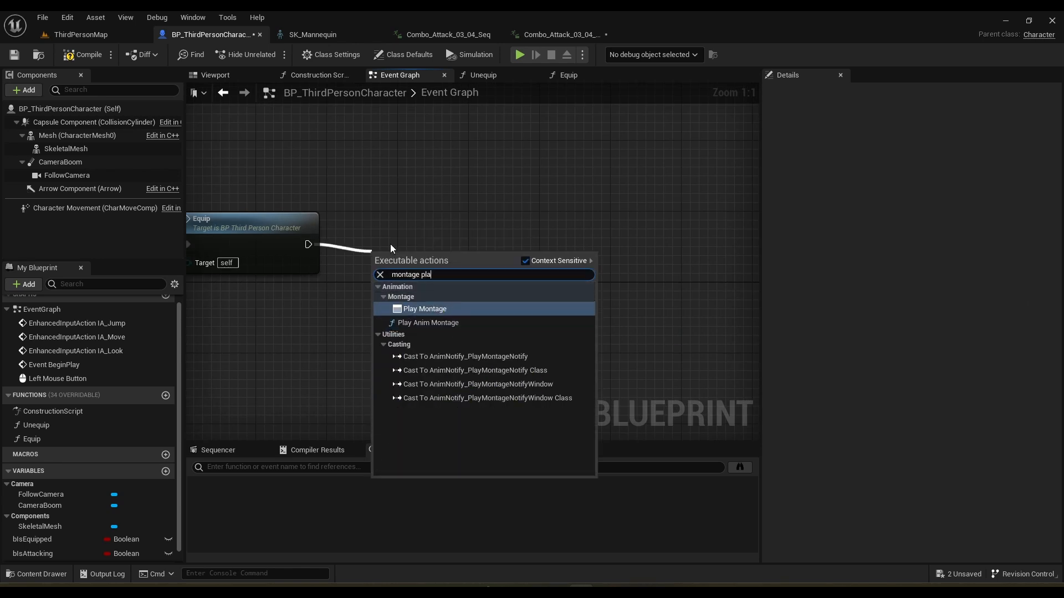
{"action": "key", "text": "Return"}
{"action": "left_click_drag", "start_coordinate": [511, 255], "coordinate": [497, 232]}
{"action": "right_click_drag", "start_coordinate": [497, 232], "coordinate": [441, 249]}
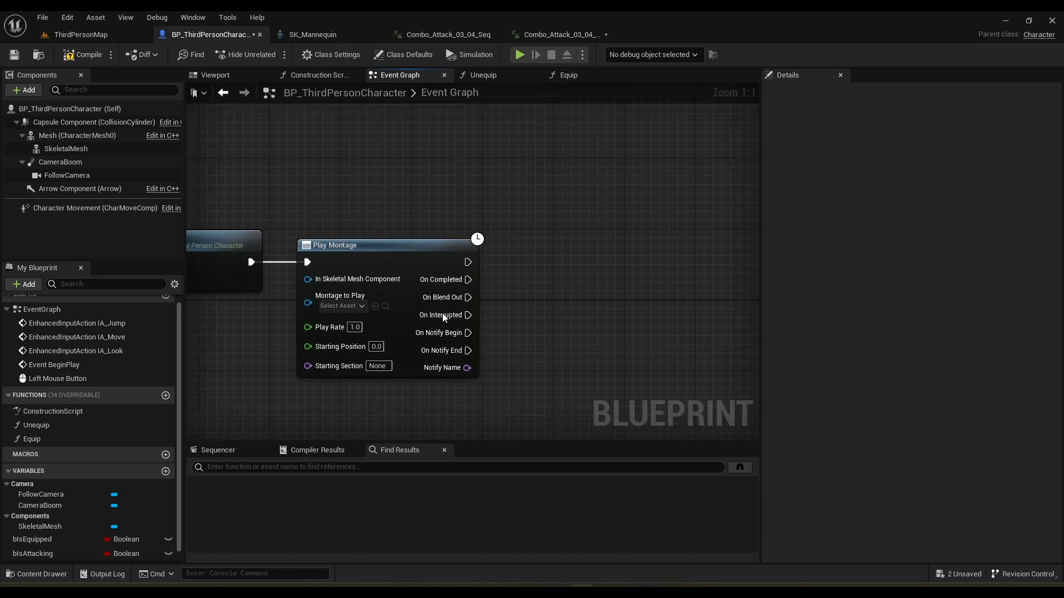
Connect Play Montage's On Completed output to a Set Is Attacking node left unchecked.
{"action": "left_click_drag", "start_coordinate": [31, 550], "coordinate": [527, 277], "text": "alt"}
{"action": "right_click_drag", "start_coordinate": [510, 246], "coordinate": [637, 215]}
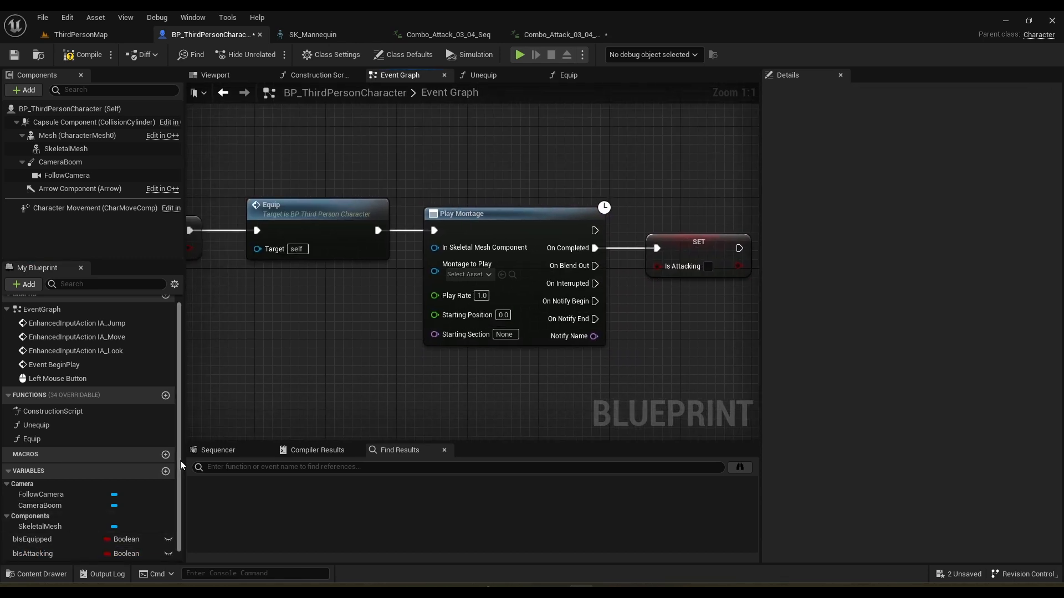
{"action": "right_click_drag", "start_coordinate": [258, 397], "coordinate": [311, 384]}
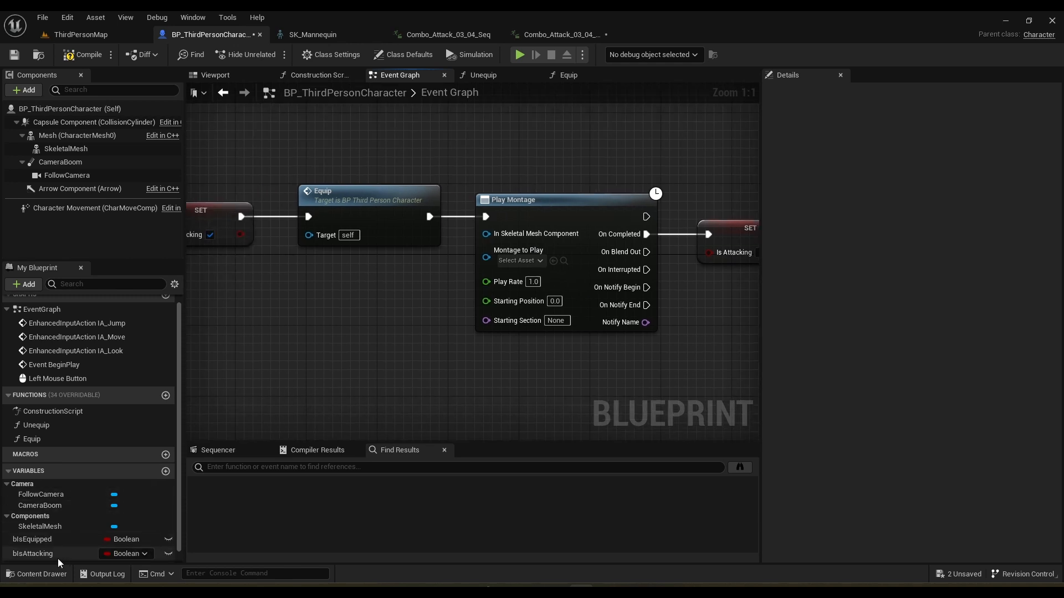
Set Montage to Play on the Play Montage node to AM_Attack.
{"action": "left_click", "coordinate": [518, 260]}
{"action": "left_click", "coordinate": [546, 328]}
{"action": "right_click_drag", "start_coordinate": [526, 346], "coordinate": [451, 344]}
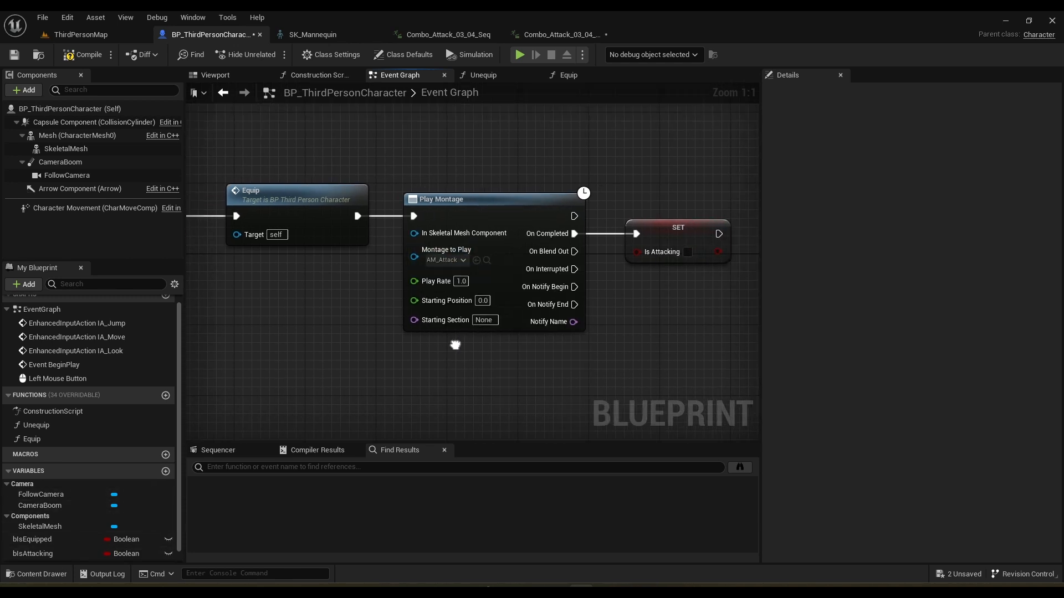
Save everything and play-test the attack with the Play Montage node in ThirdPersonMap.
{"action": "left_click", "coordinate": [58, 15]}
{"action": "left_click", "coordinate": [72, 32]}
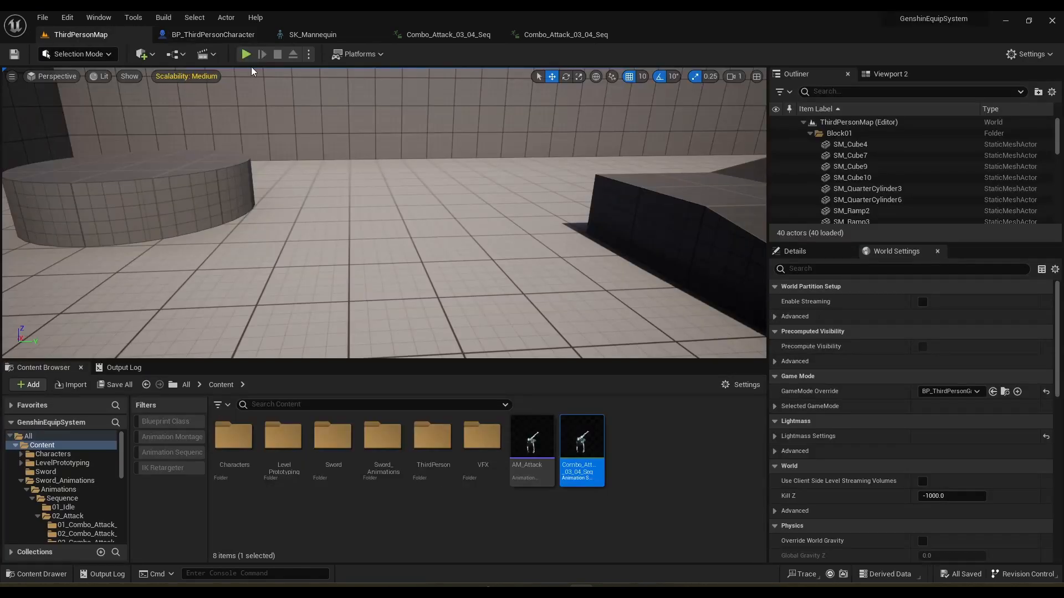
{"action": "left_click", "coordinate": [246, 54]}
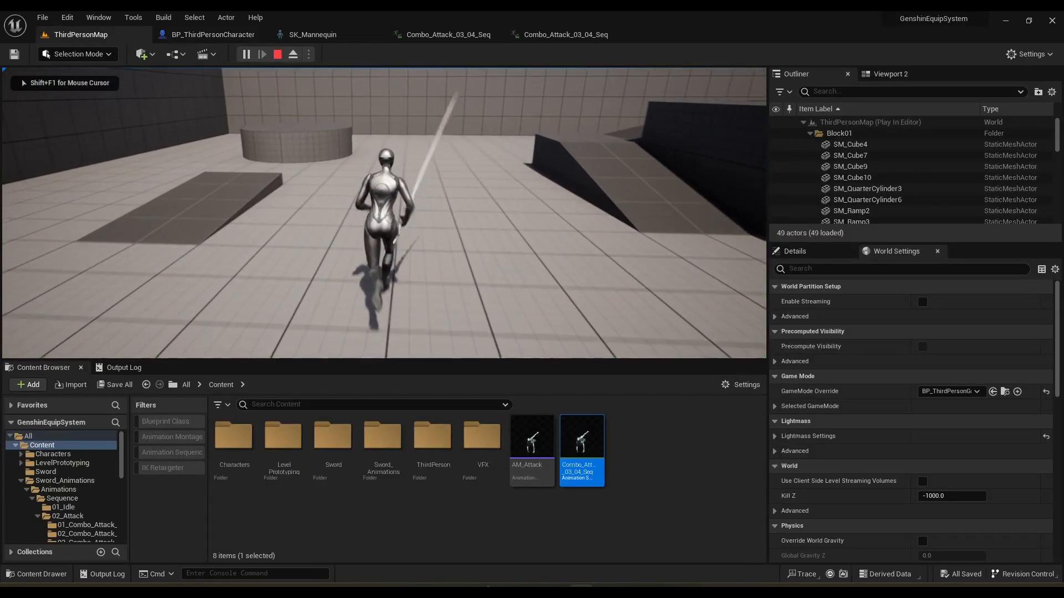
{"action": "key", "text": "Escape"}
Add a reference to the character's Mesh component and connect it to Play Montage's In Skeletal Mesh Component input.
{"action": "left_click", "coordinate": [213, 36]}
{"action": "right_click_drag", "start_coordinate": [356, 227], "coordinate": [433, 291]}
{"action": "left_click", "coordinate": [58, 139]}
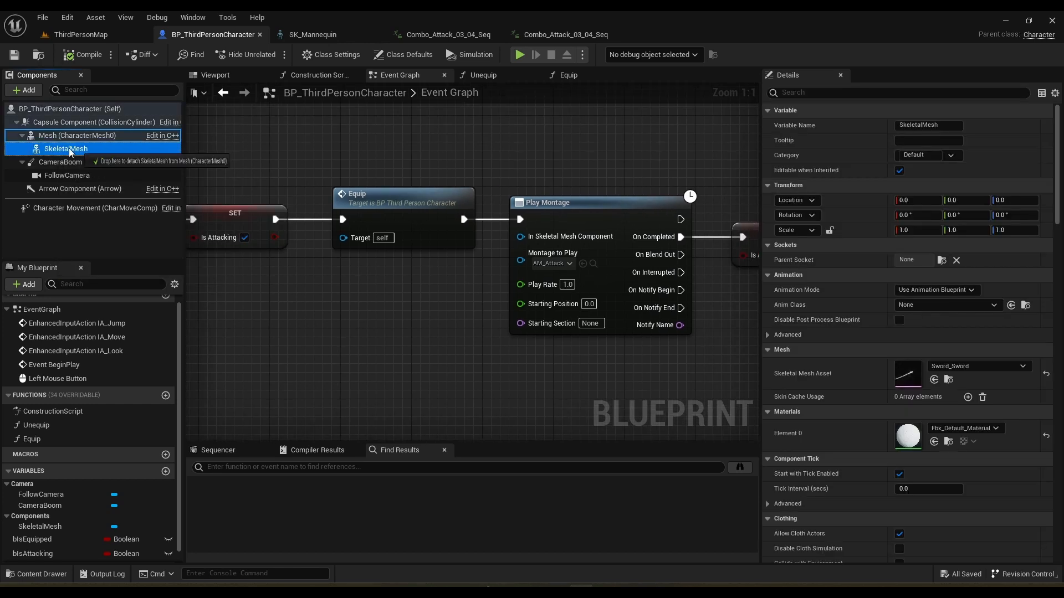
{"action": "left_click_drag", "start_coordinate": [59, 142], "coordinate": [521, 237]}
{"action": "left_click", "coordinate": [494, 164]}
{"action": "left_click_drag", "start_coordinate": [404, 134], "coordinate": [395, 160]}
{"action": "left_click", "coordinate": [105, 54]}
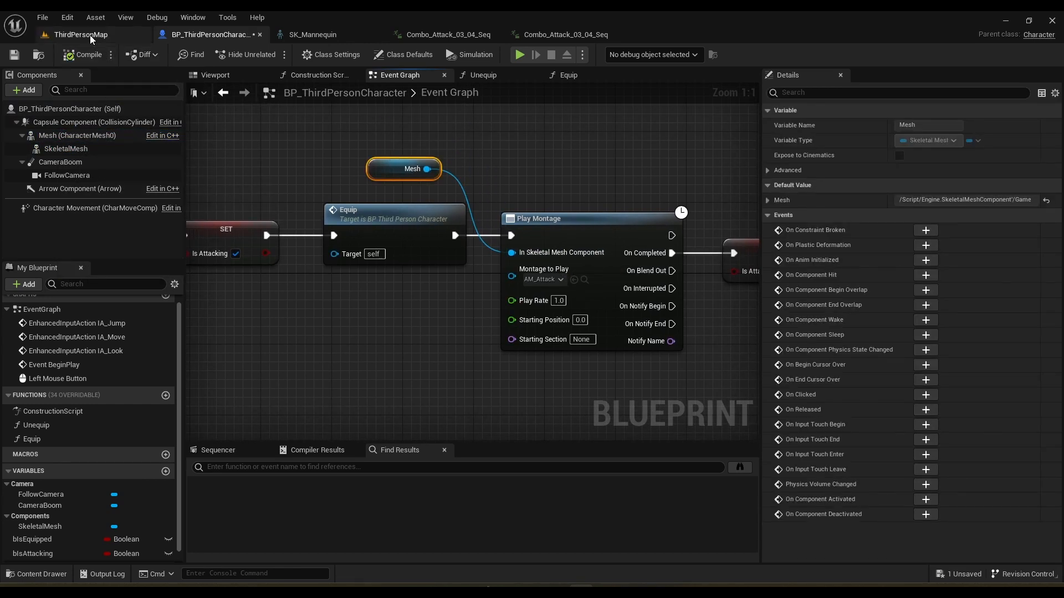
Play-test repeated attacks and movement in ThirdPersonMap with the character mesh connected to Play Montage.
{"action": "left_click", "coordinate": [81, 34]}
{"action": "left_click", "coordinate": [246, 54]}
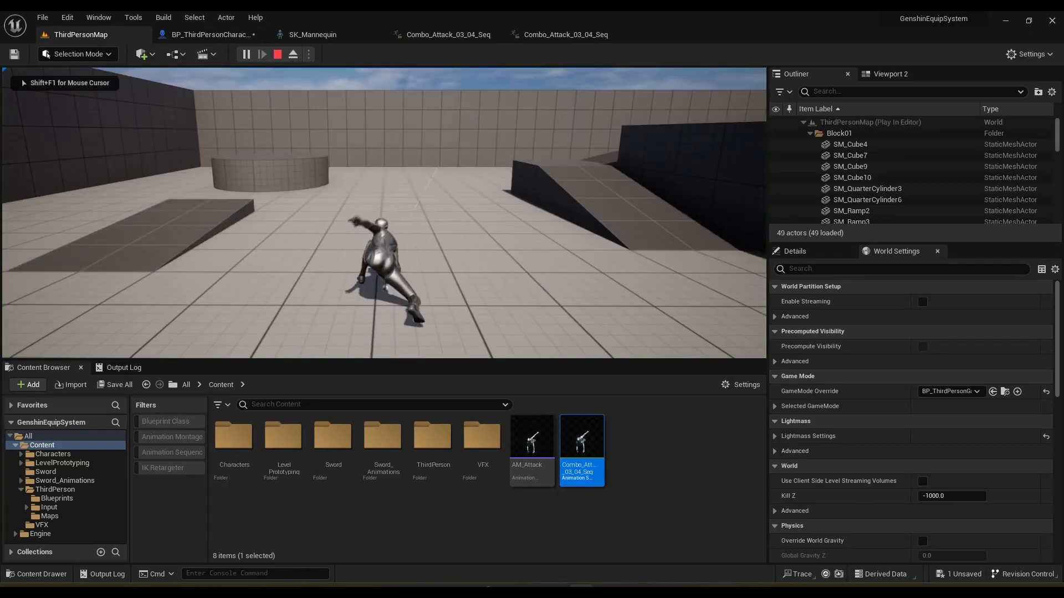
{"action": "left_click", "coordinate": [384, 213]}
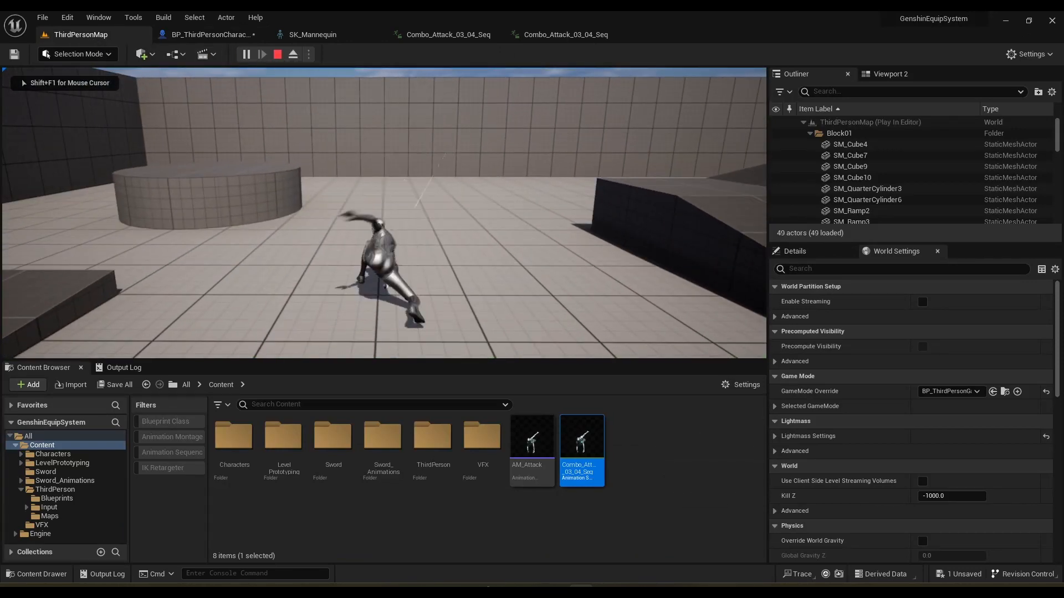
{"action": "key", "text": "w"}
{"action": "key", "text": "Escape"}
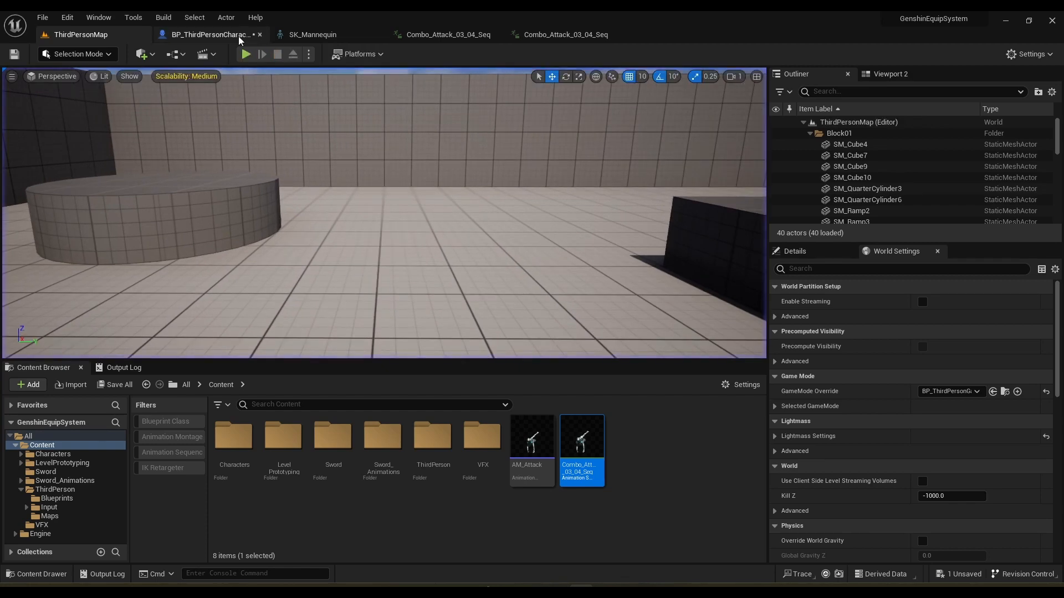
Wrap the final Set Is Attacking node in a comment titled "Reset State" and move it farther from Play Montage.
{"action": "left_click", "coordinate": [210, 34]}
{"action": "right_click_drag", "start_coordinate": [606, 208], "coordinate": [474, 212]}
{"action": "left_click_drag", "start_coordinate": [522, 226], "coordinate": [676, 337]}
{"action": "type", "text": "cRes"}
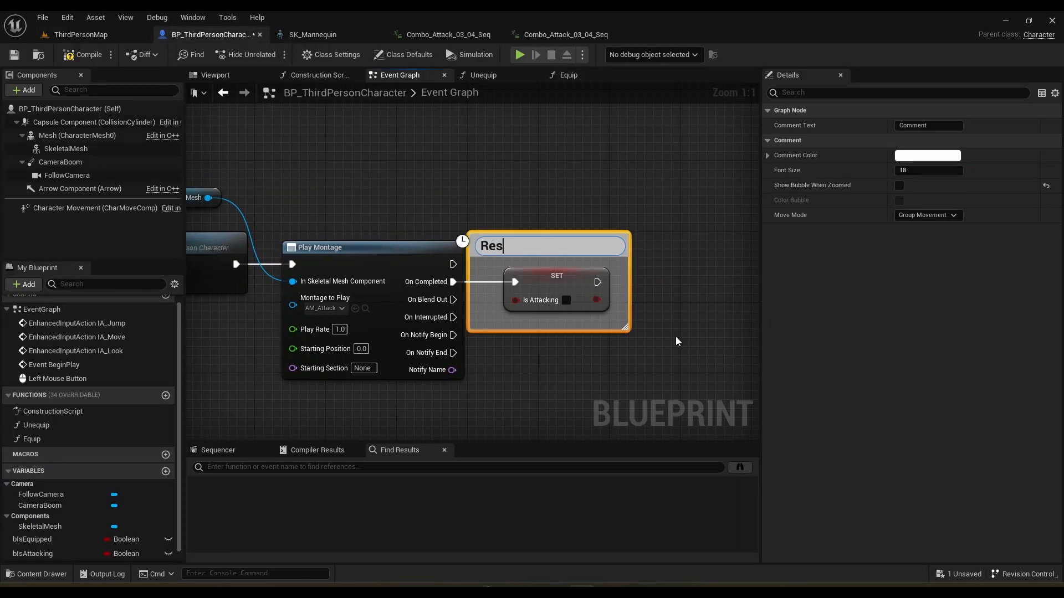
{"action": "type", "text": "et State"}
{"action": "key", "text": "Return"}
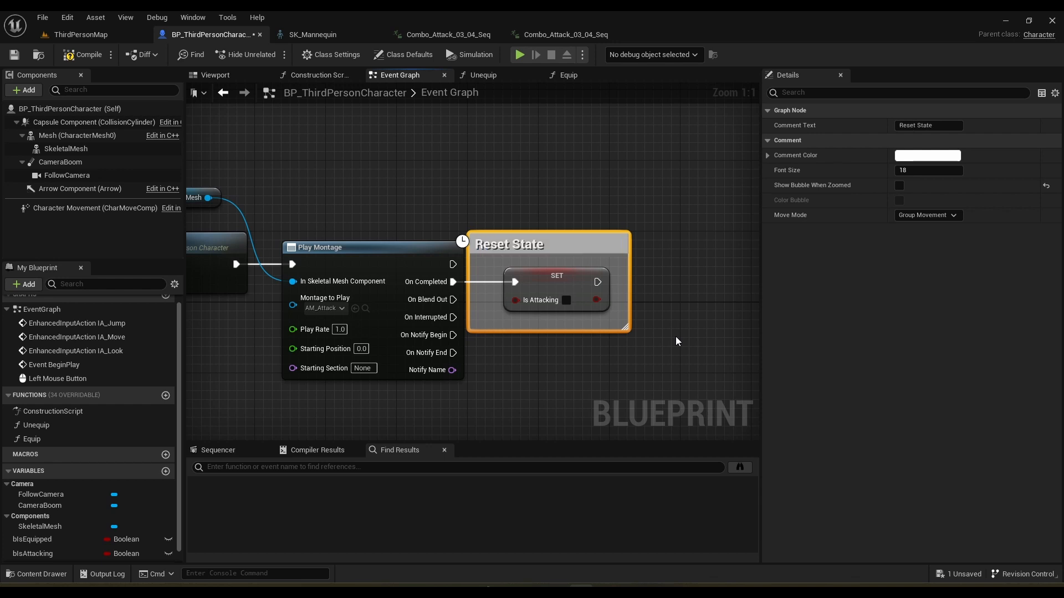
{"action": "left_click_drag", "start_coordinate": [580, 243], "coordinate": [625, 243]}
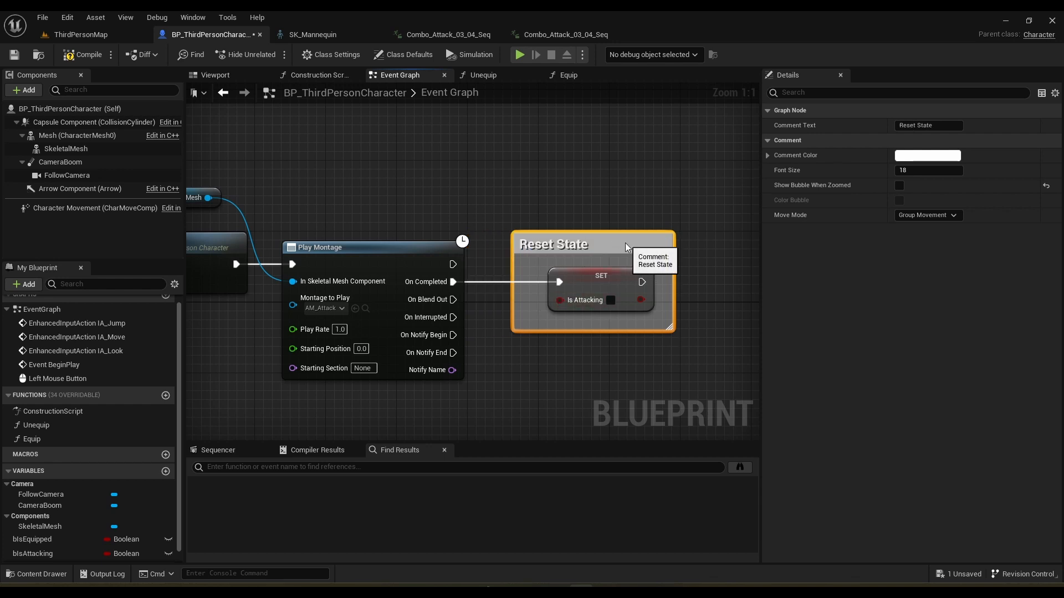
{"action": "left_click", "coordinate": [634, 351]}
Move the Mesh reference node closer to the Play Montage node, above the Equip call.
{"action": "right_click_drag", "start_coordinate": [671, 367], "coordinate": [623, 365]}
{"action": "left_click_drag", "start_coordinate": [626, 366], "coordinate": [366, 144]}
{"action": "left_click", "coordinate": [379, 145]}
{"action": "right_click_drag", "start_coordinate": [245, 185], "coordinate": [461, 190]}
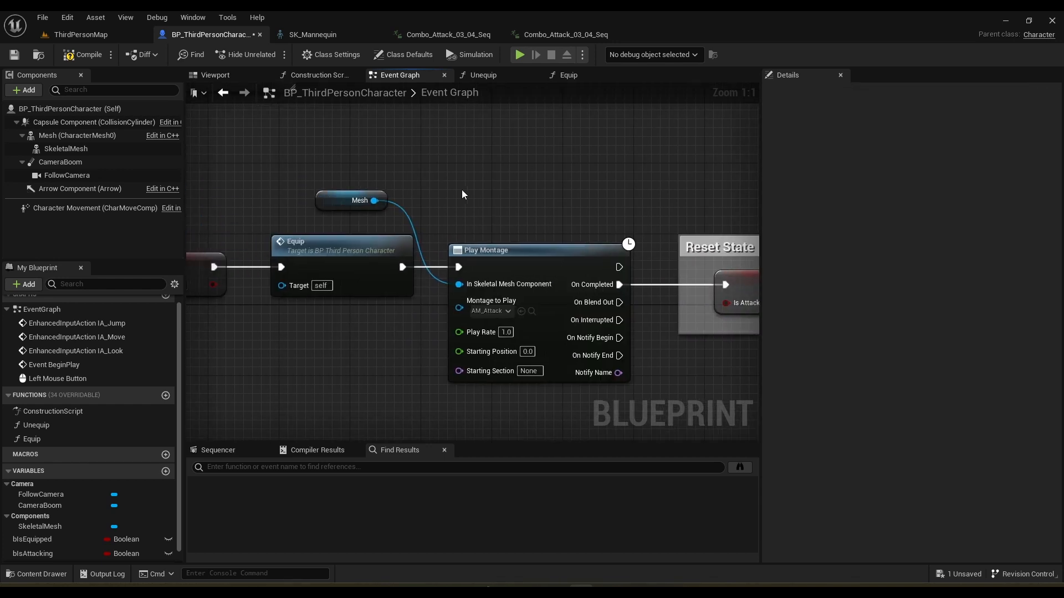
{"action": "right_click_drag", "start_coordinate": [328, 205], "coordinate": [389, 208]}
{"action": "left_click_drag", "start_coordinate": [390, 207], "coordinate": [425, 215]}
{"action": "left_click", "coordinate": [694, 197]}
{"action": "right_click_drag", "start_coordinate": [691, 196], "coordinate": [576, 200]}
Review the whole attack node chain from the Left Mouse Button event to the Reset State comment.
{"action": "scroll", "coordinate": [576, 201], "scroll_direction": "down", "scroll_amount": 5}
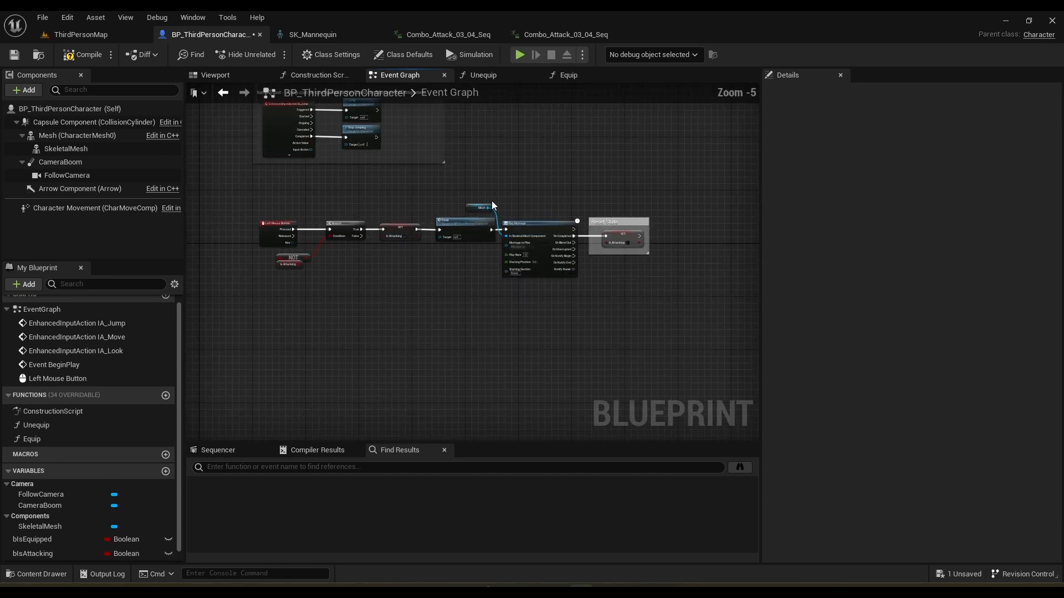
{"action": "right_click_drag", "start_coordinate": [491, 200], "coordinate": [523, 197]}
{"action": "scroll", "coordinate": [571, 217], "scroll_direction": "up", "scroll_amount": 4}
{"action": "scroll", "coordinate": [572, 218], "scroll_direction": "up", "scroll_amount": 1}
{"action": "right_click_drag", "start_coordinate": [709, 236], "coordinate": [377, 247]}
{"action": "right_click_drag", "start_coordinate": [363, 383], "coordinate": [604, 298]}
{"action": "scroll", "coordinate": [449, 339], "scroll_direction": "down", "scroll_amount": 5}
{"action": "right_click_drag", "start_coordinate": [449, 339], "coordinate": [653, 302]}
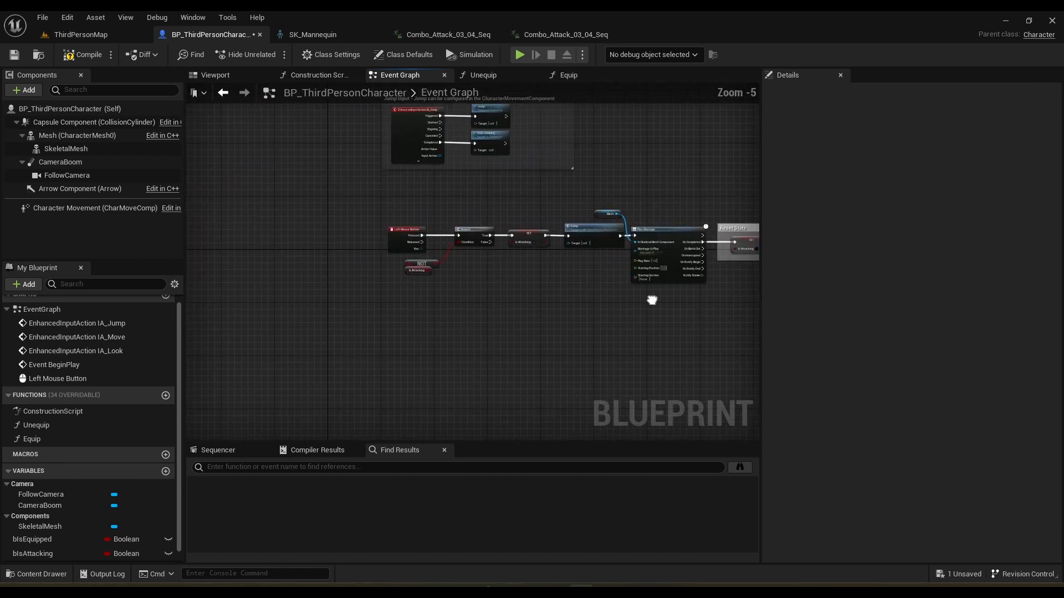
Add a custom event named ResetState in the empty area below the attack nodes.
{"action": "scroll", "coordinate": [557, 305], "scroll_direction": "up", "scroll_amount": 5}
{"action": "right_click_drag", "start_coordinate": [558, 306], "coordinate": [661, 290]}
{"action": "right_click", "coordinate": [441, 322]}
{"action": "type", "text": "custom"}
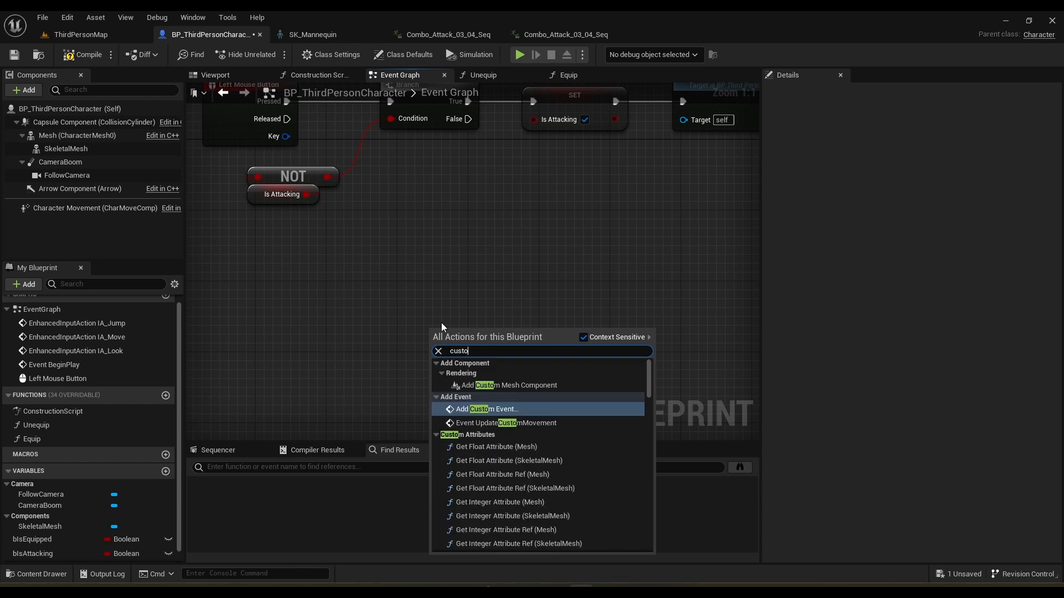
{"action": "key", "text": "Return"}
{"action": "type", "text": "ResetState"}
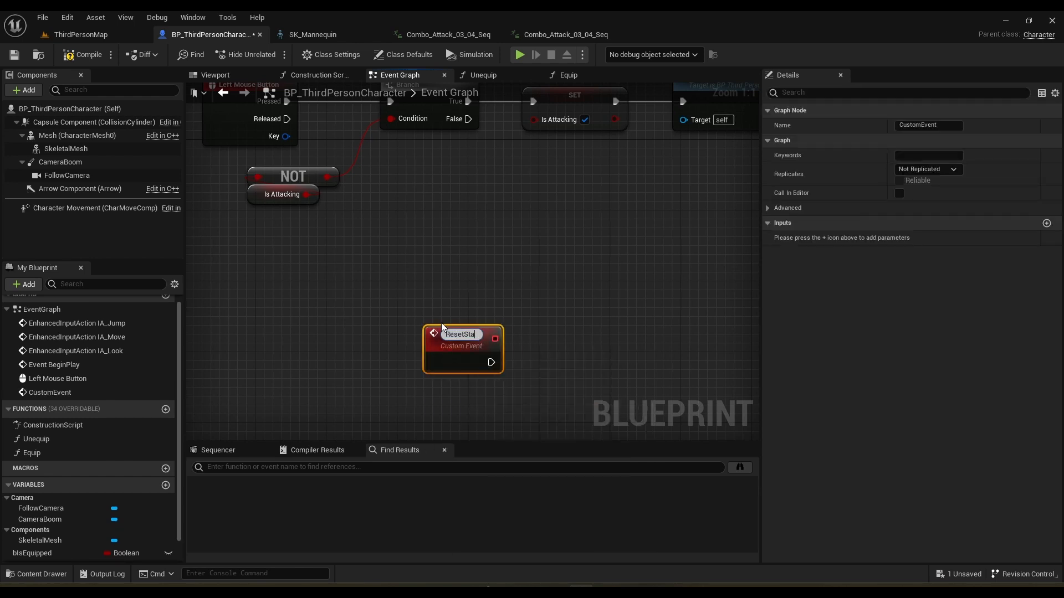
{"action": "key", "text": "Return"}
Wrap the ResetState event in a comment titled "Use your own ResetState Event if you have one".
{"action": "left_click_drag", "start_coordinate": [384, 287], "coordinate": [551, 224]}
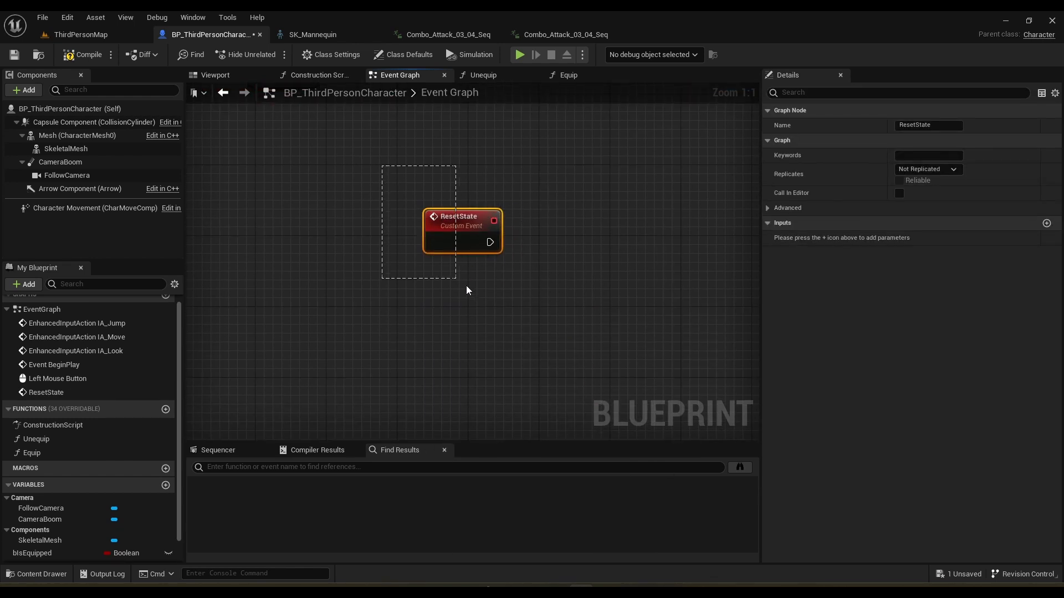
{"action": "type", "text": "cUs"}
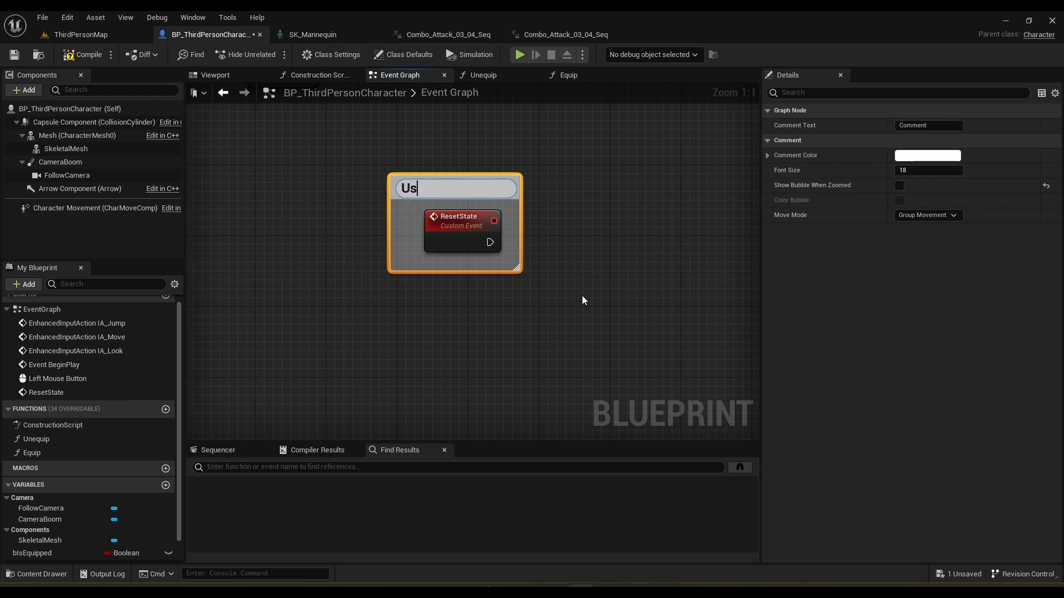
{"action": "type", "text": "e your own ResetState "}
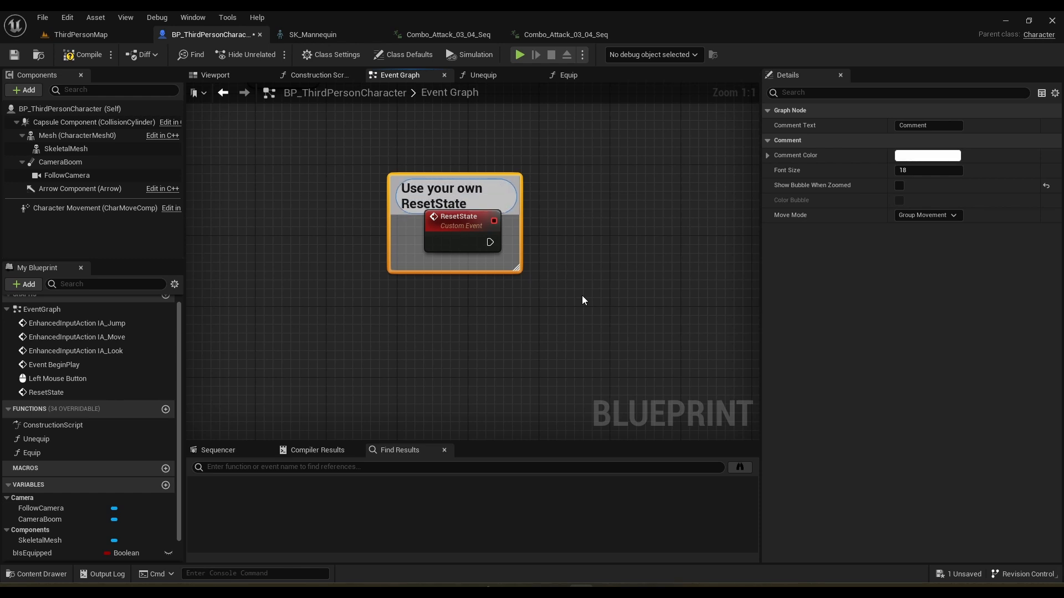
{"action": "type", "text": "Event If"}
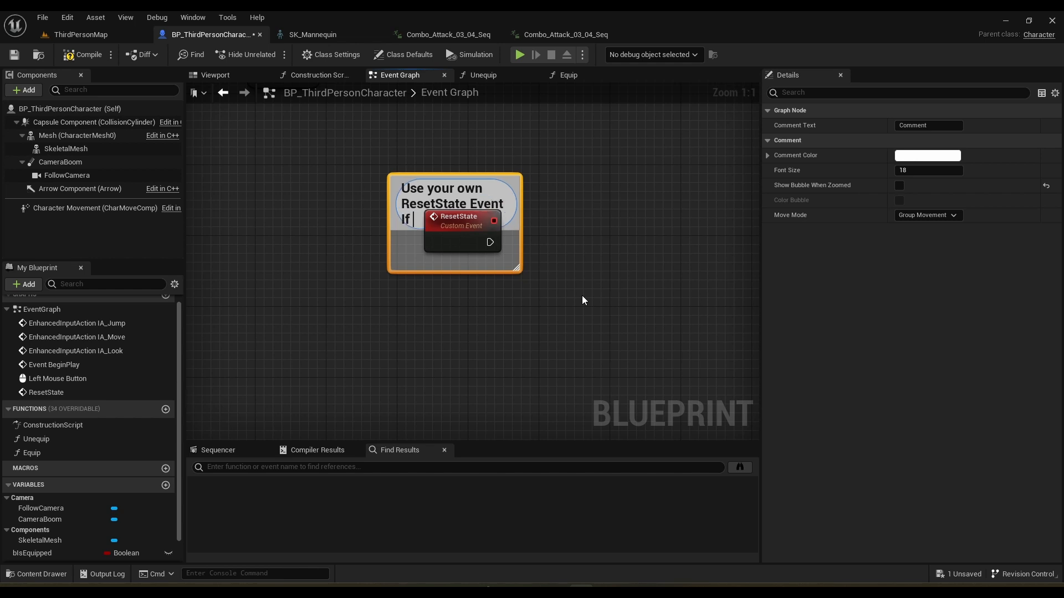
{"action": "key", "text": "BackSpace"}
{"action": "key", "text": "BackSpace"}
{"action": "key", "text": "BackSpace"}
{"action": "type", "text": "if you h"}
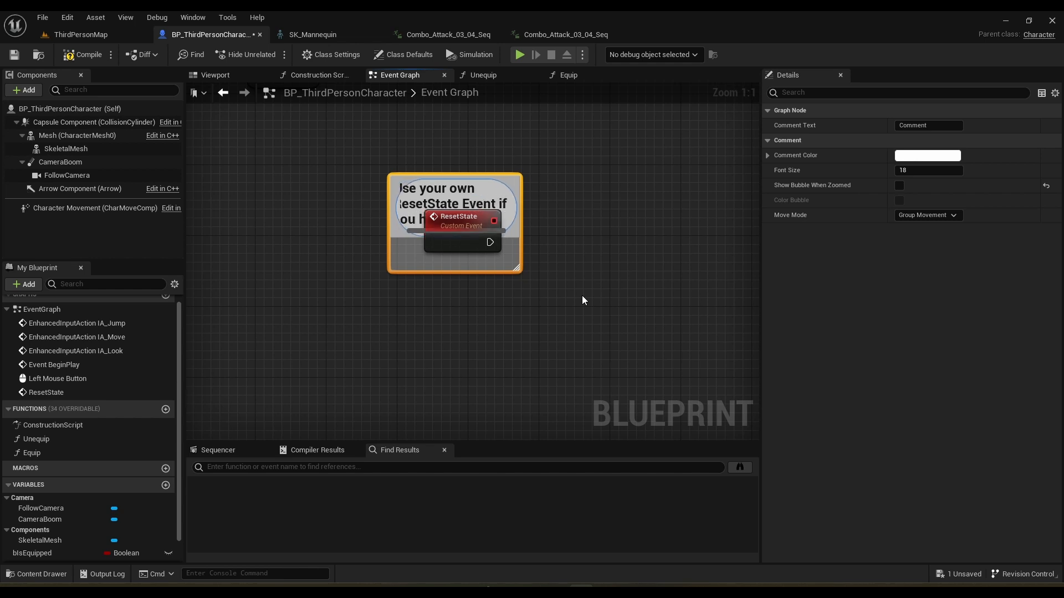
{"action": "key", "text": "Return"}
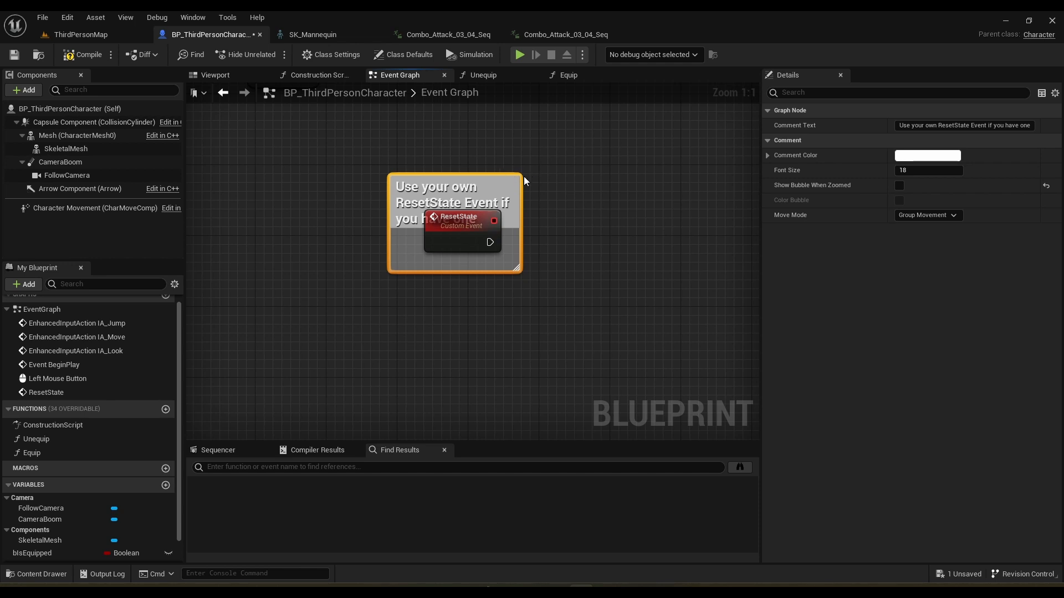
Enlarge the comment around the ResetState event so its title clears the node, and adjust the placement.
{"action": "right_click_drag", "start_coordinate": [524, 176], "coordinate": [439, 298]}
{"action": "left_click_drag", "start_coordinate": [404, 297], "coordinate": [402, 236]}
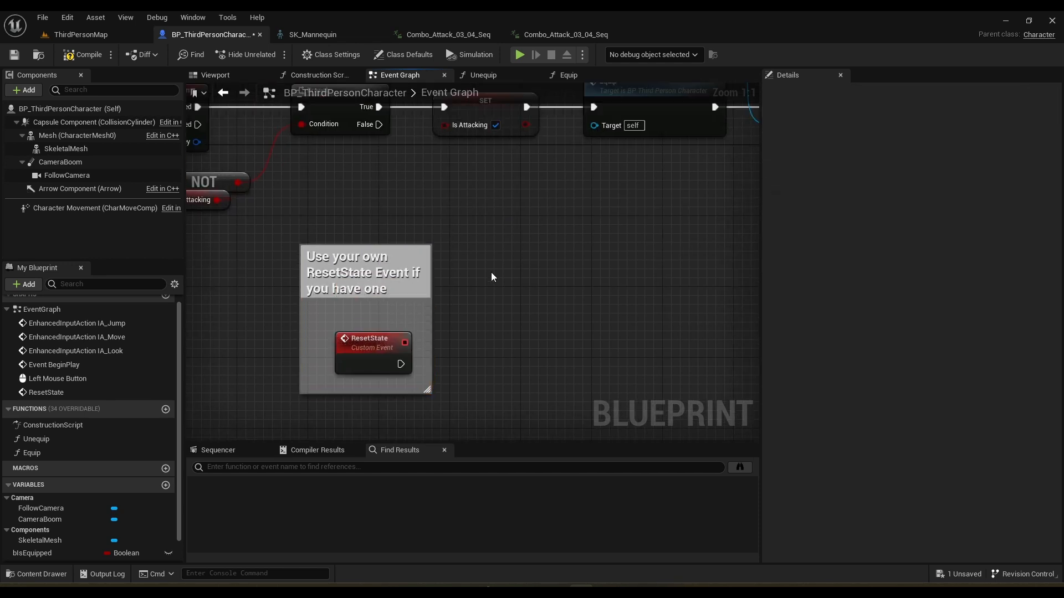
{"action": "right_click_drag", "start_coordinate": [467, 304], "coordinate": [417, 304]}
{"action": "left_click_drag", "start_coordinate": [322, 359], "coordinate": [314, 350]}
{"action": "left_click", "coordinate": [568, 328]}
{"action": "right_click_drag", "start_coordinate": [569, 327], "coordinate": [438, 361]}
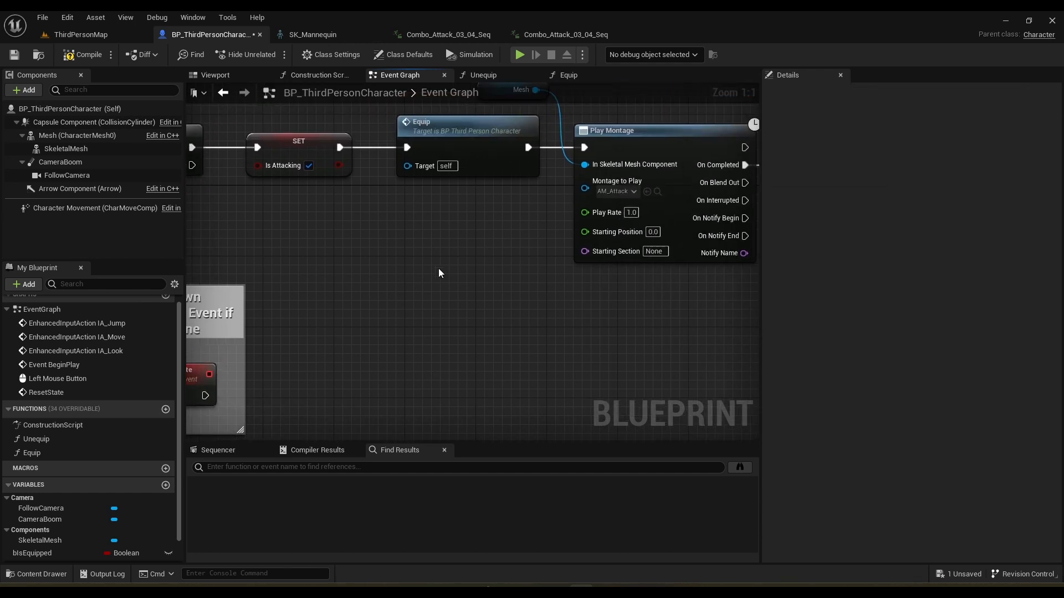
Add a Set Timer by Function Name node connected to the ResetState event.
{"action": "right_click_drag", "start_coordinate": [420, 292], "coordinate": [537, 195]}
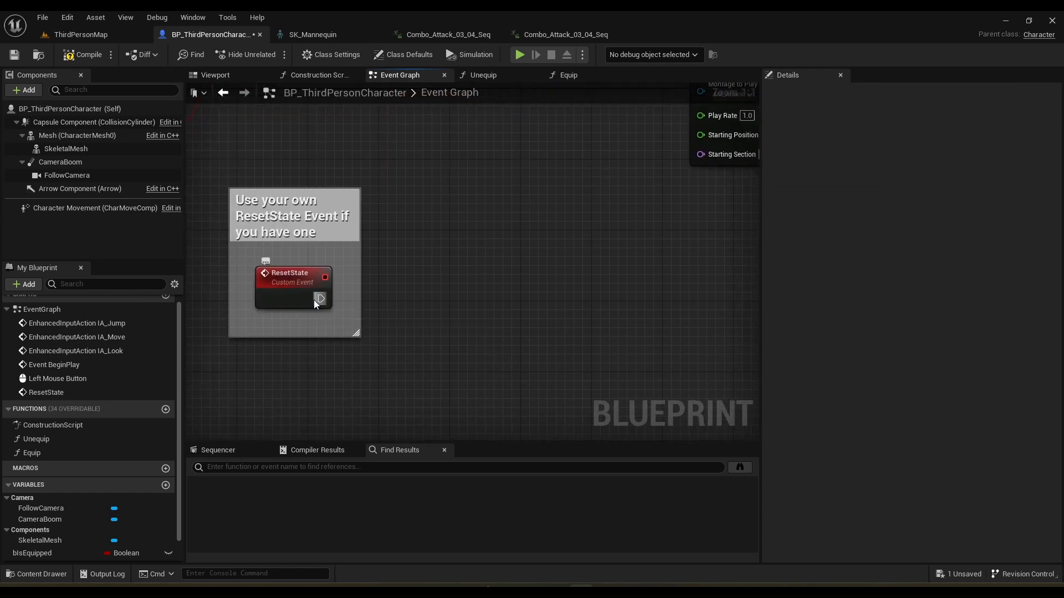
{"action": "left_click_drag", "start_coordinate": [314, 301], "coordinate": [431, 281]}
{"action": "type", "text": "set timer"}
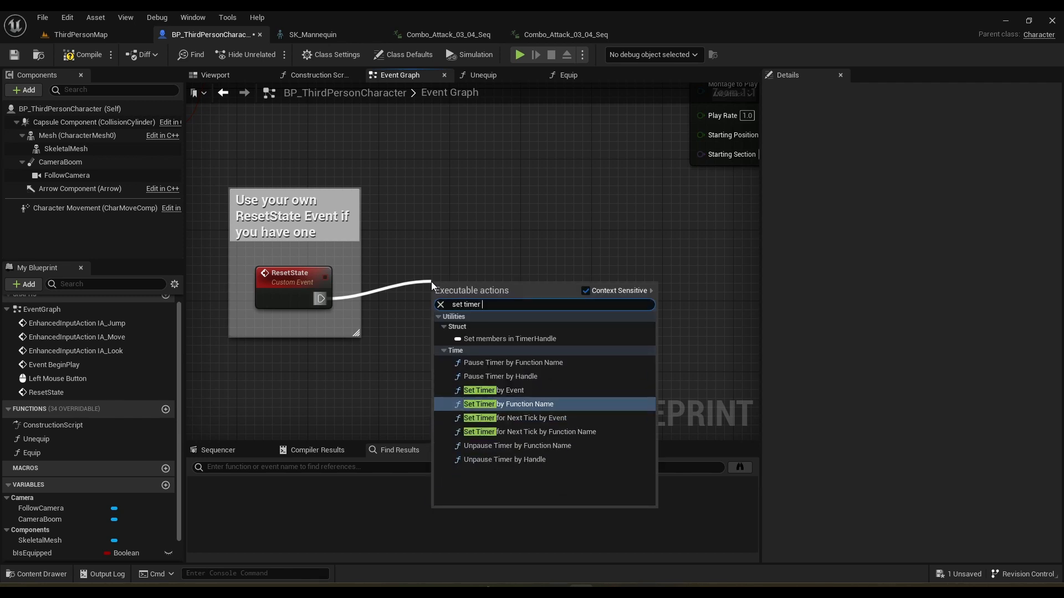
{"action": "key", "text": "Return"}
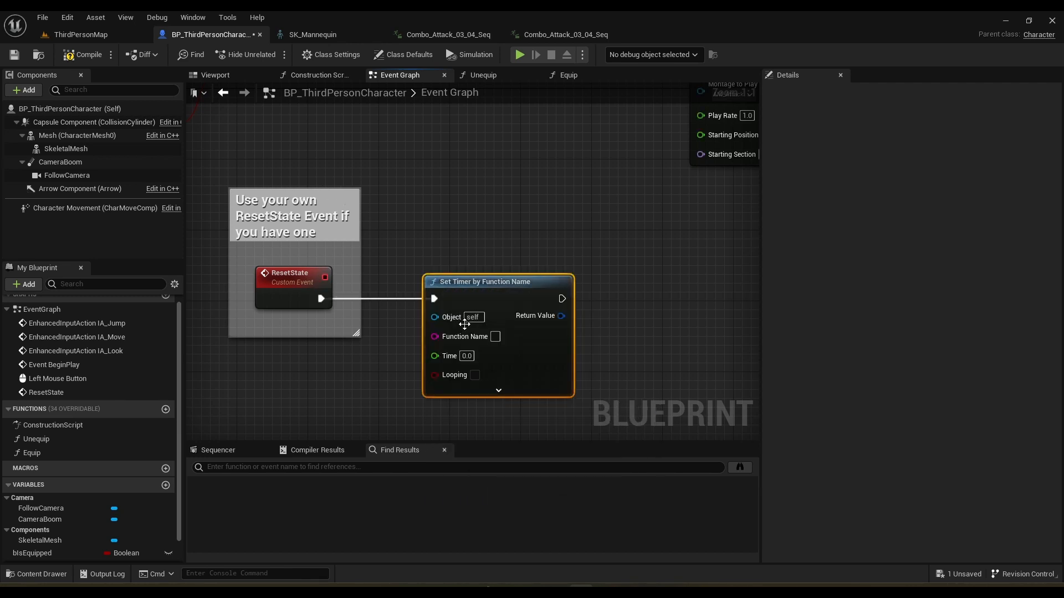
{"action": "right_click_drag", "start_coordinate": [437, 231], "coordinate": [437, 199]}
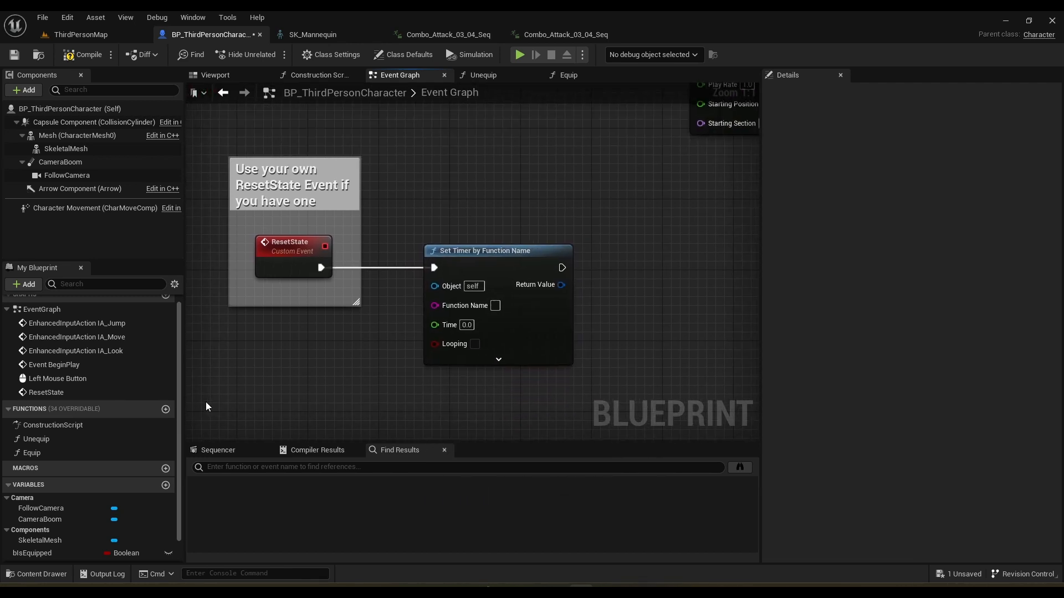
Create a new function named UnequipWithParticles in the character Blueprint.
{"action": "left_click", "coordinate": [127, 440]}
{"action": "left_click", "coordinate": [166, 409]}
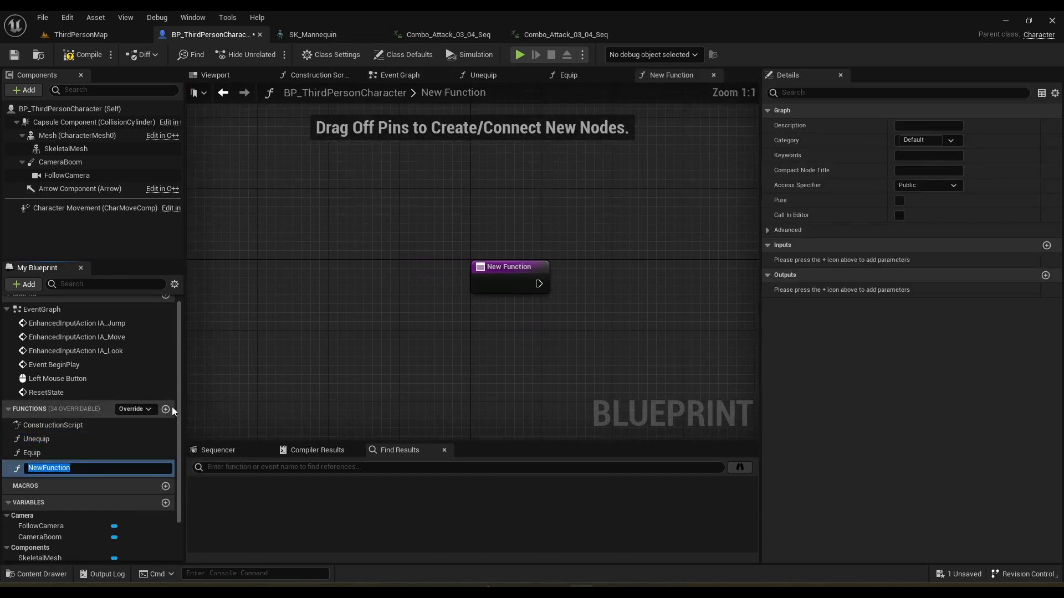
{"action": "type", "text": "UnequipWith"}
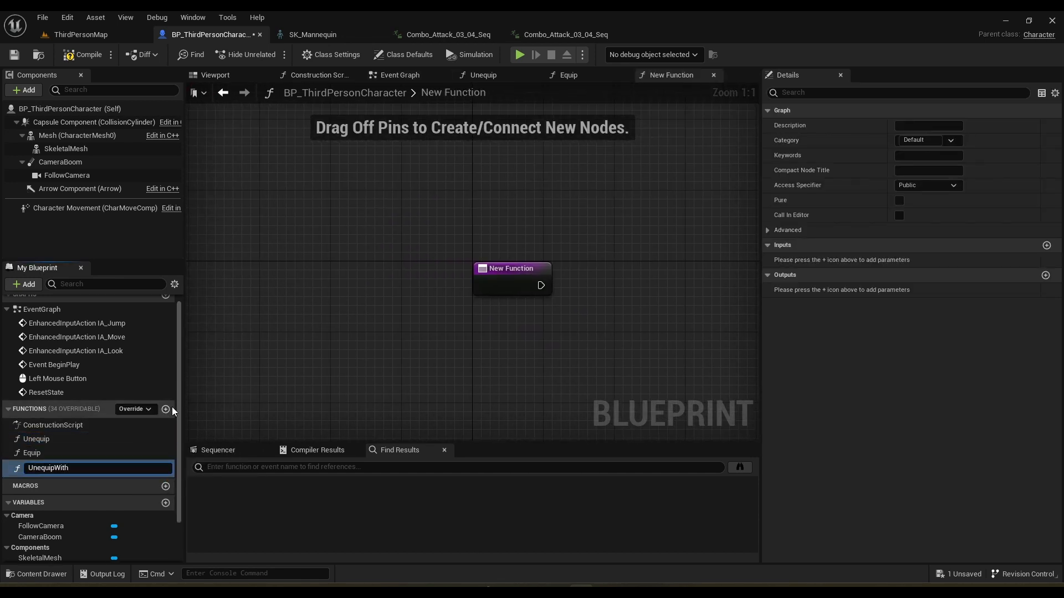
{"action": "type", "text": "Particles"}
{"action": "key", "text": "Return"}
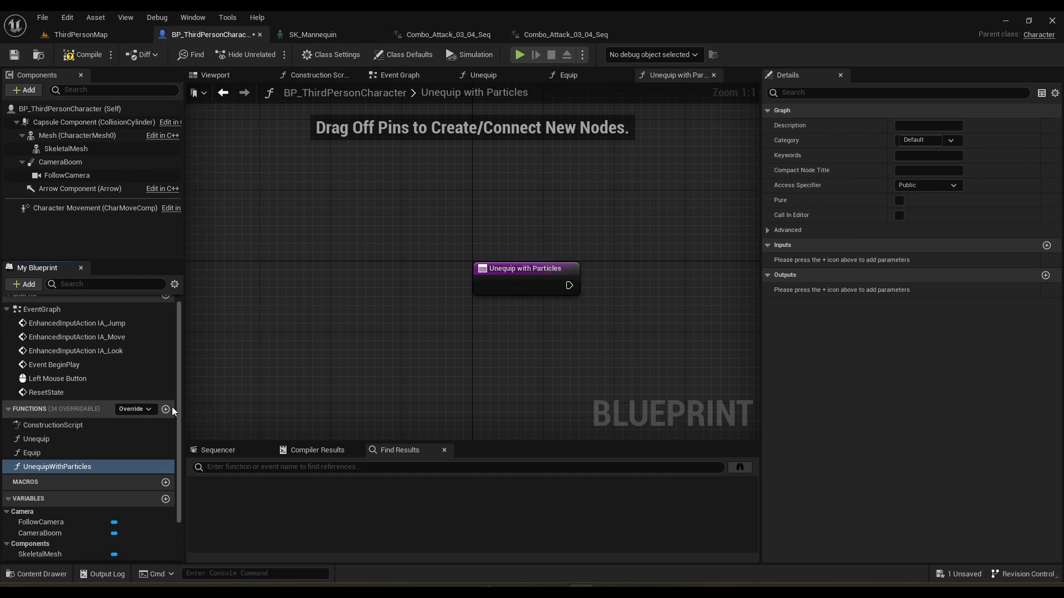
Add a call to the Unequip function, connect it to the Unequip with Particles entry node and align it.
{"action": "right_click_drag", "start_coordinate": [567, 369], "coordinate": [337, 382]}
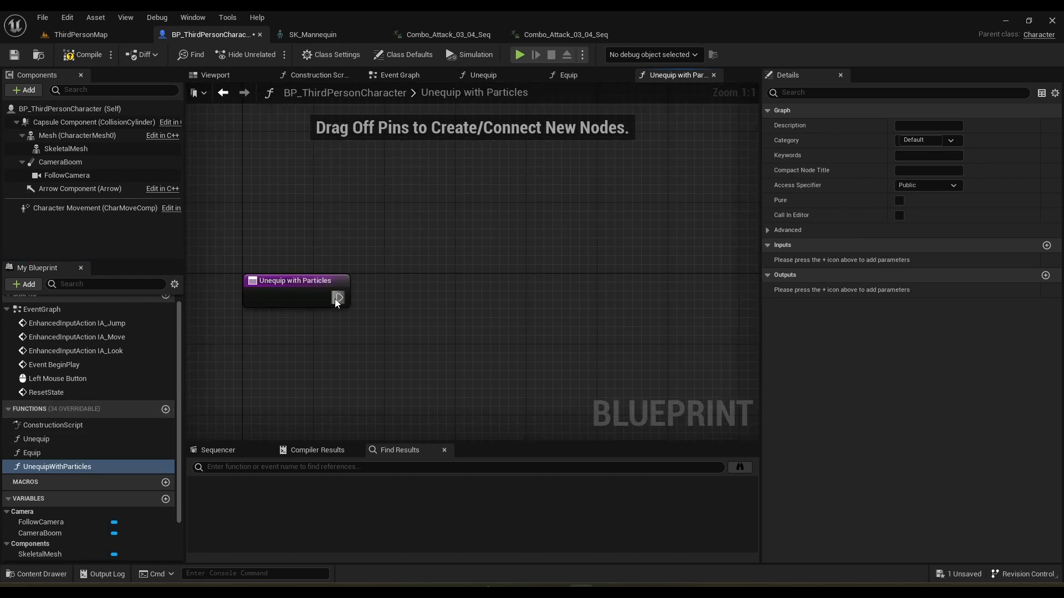
{"action": "left_click_drag", "start_coordinate": [36, 439], "coordinate": [450, 290]}
{"action": "left_click_drag", "start_coordinate": [355, 303], "coordinate": [465, 317]}
{"action": "left_click_drag", "start_coordinate": [506, 303], "coordinate": [457, 285]}
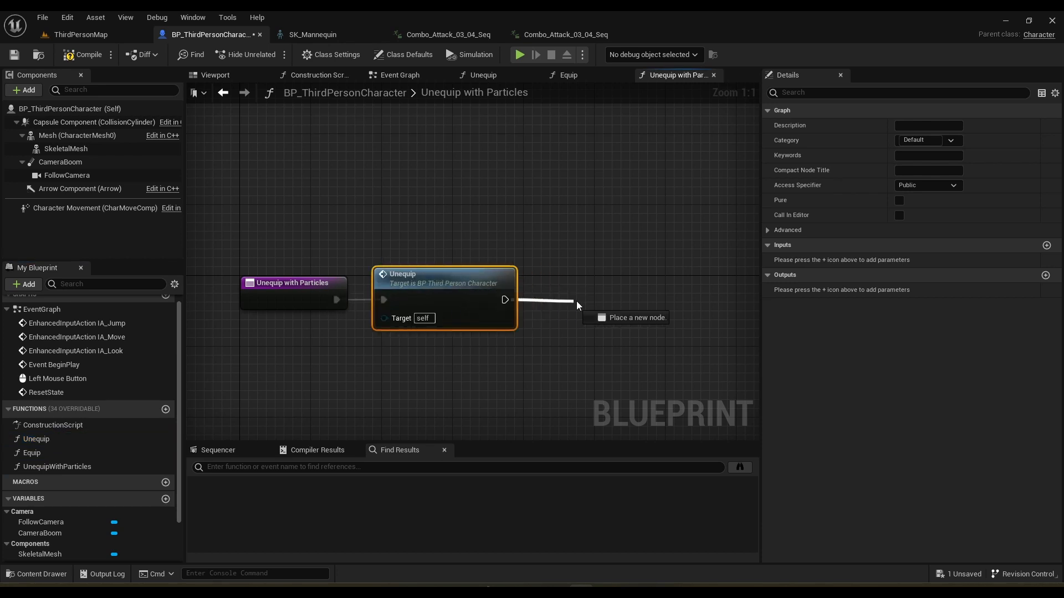
Add a Spawn System Attached node after Unequip and set its system template to NS_AfterImage.
{"action": "left_click_drag", "start_coordinate": [576, 305], "coordinate": [582, 299]}
{"action": "type", "text": "spawn system"}
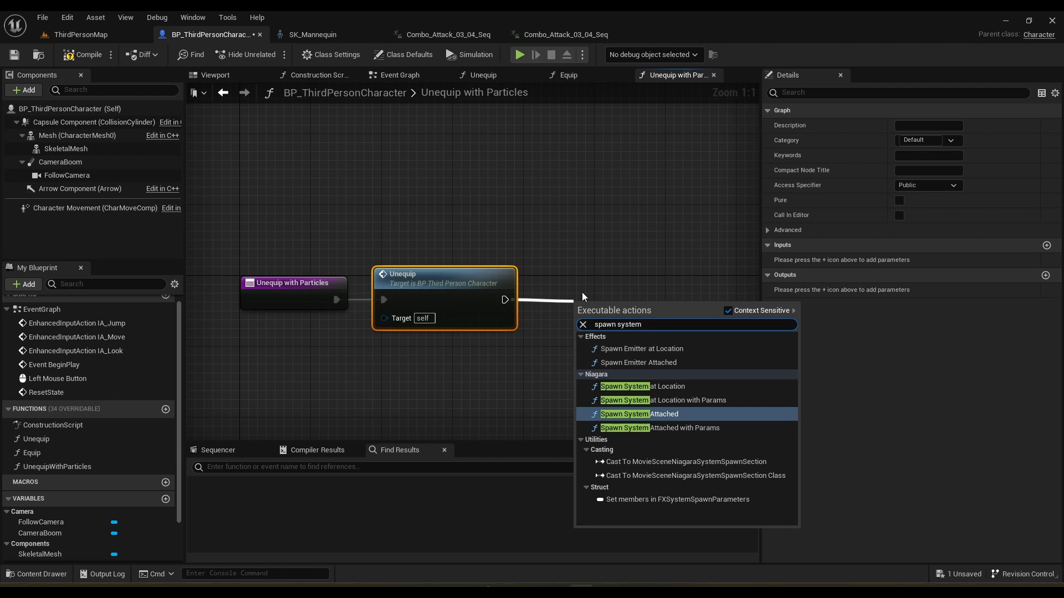
{"action": "key", "text": "Return"}
{"action": "left_click", "coordinate": [613, 327]}
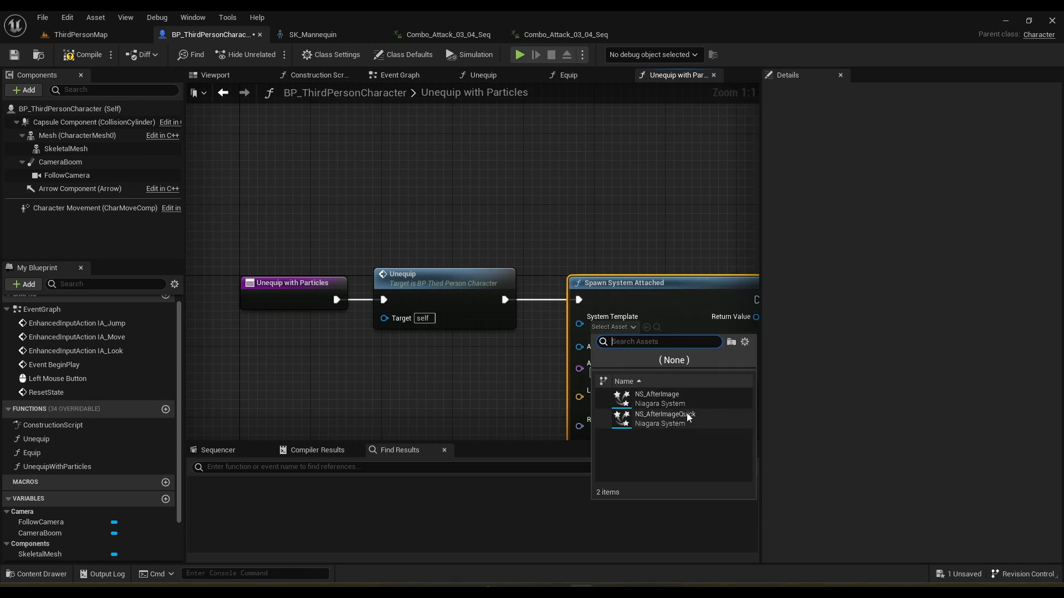
{"action": "left_click", "coordinate": [657, 397]}
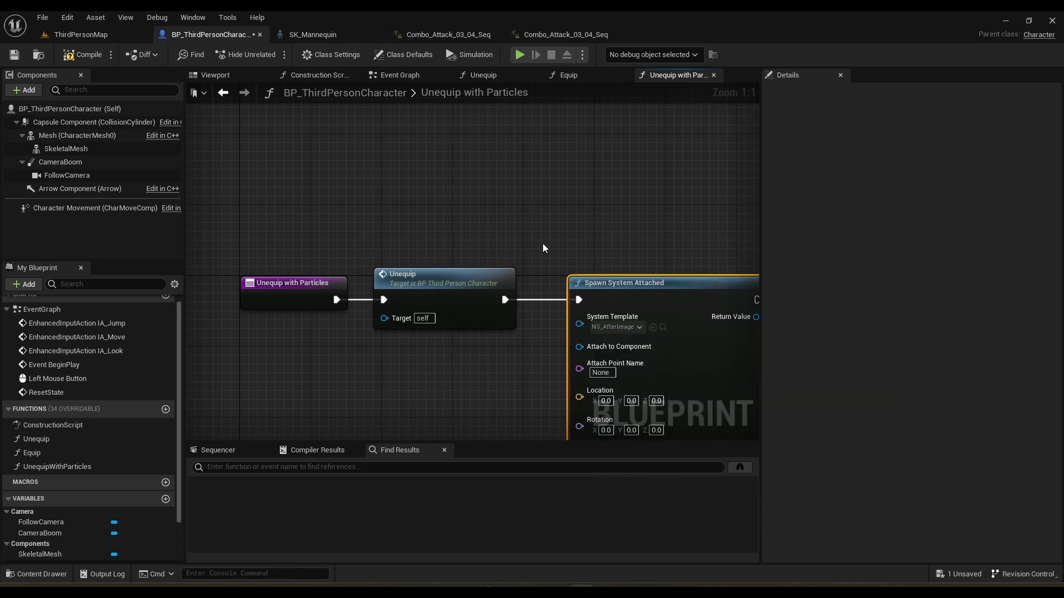
Open the NS_AfterImage system to check its effect, and return to the Unequip with Particles graph.
{"action": "right_click_drag", "start_coordinate": [544, 245], "coordinate": [475, 256]}
{"action": "left_click", "coordinate": [488, 324]}
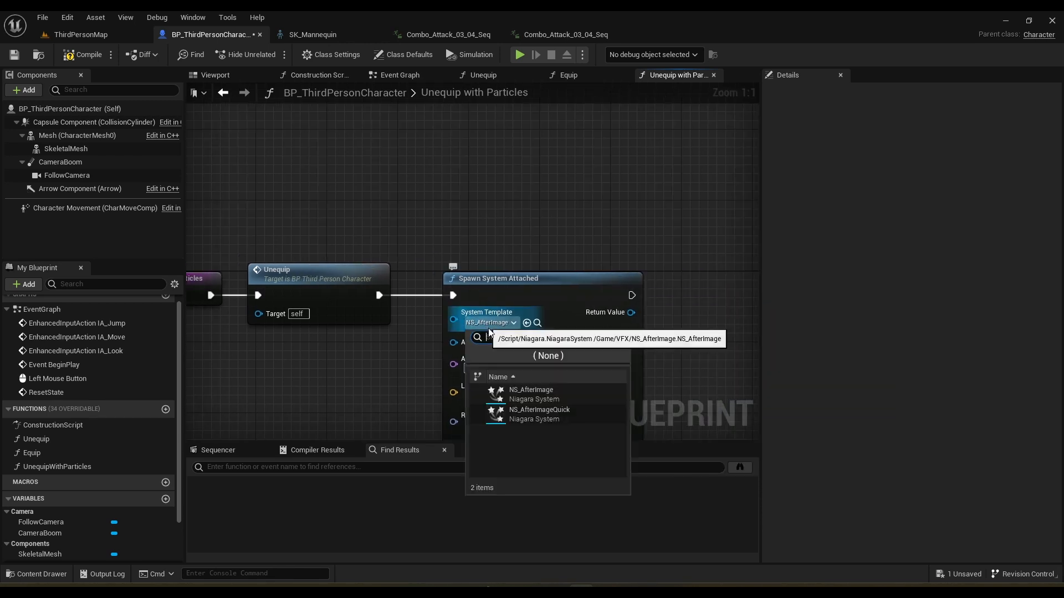
{"action": "left_click", "coordinate": [537, 323]}
{"action": "left_click", "coordinate": [537, 323]}
{"action": "double_click", "coordinate": [285, 450]}
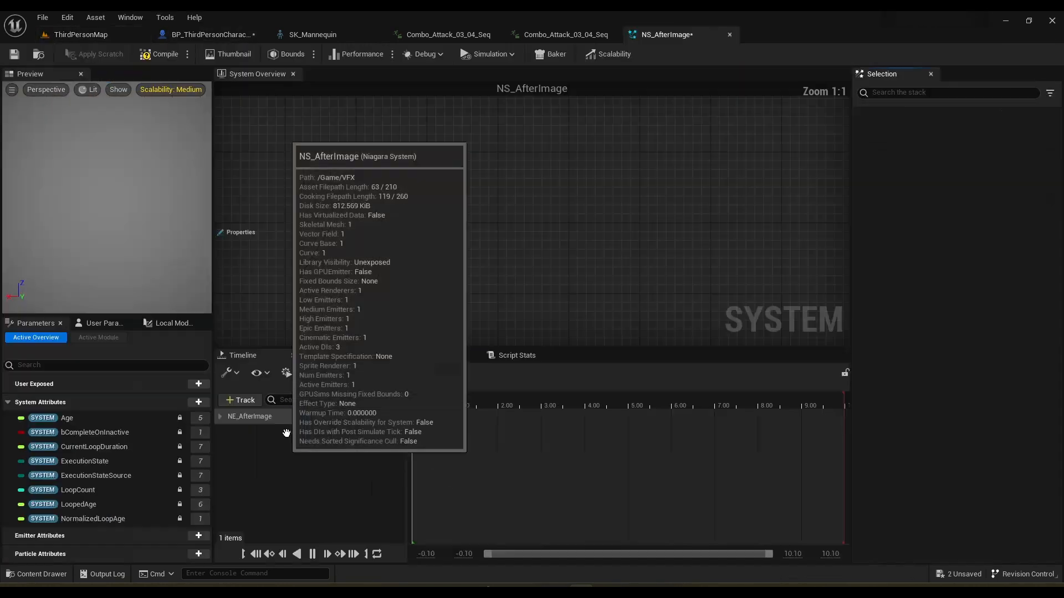
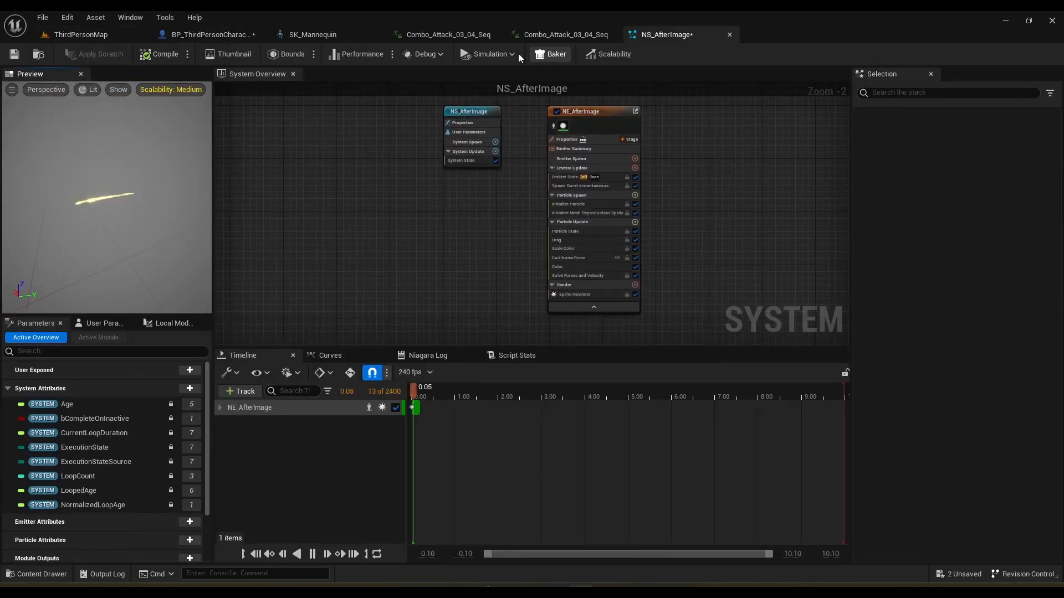
{"action": "left_click", "coordinate": [211, 35]}
{"action": "right_click_drag", "start_coordinate": [402, 232], "coordinate": [553, 171]}
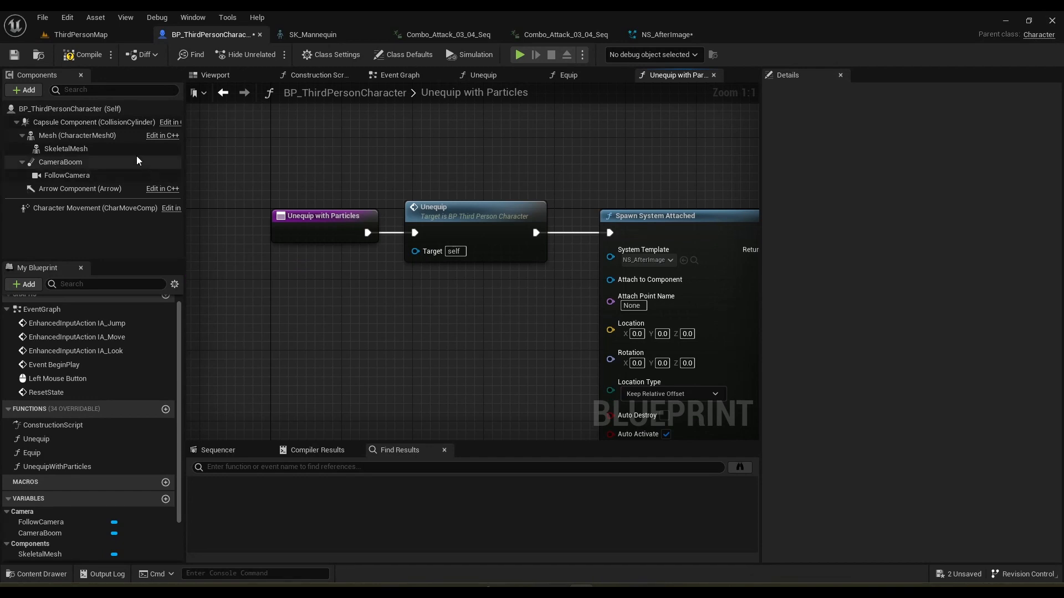
Connect a SkeletalMesh reference to Attach to Component on the Spawn System Attached node and compile the Blueprint.
{"action": "left_click_drag", "start_coordinate": [66, 149], "coordinate": [496, 312]}
{"action": "left_click", "coordinate": [485, 289]}
{"action": "right_click_drag", "start_coordinate": [480, 289], "coordinate": [454, 289]}
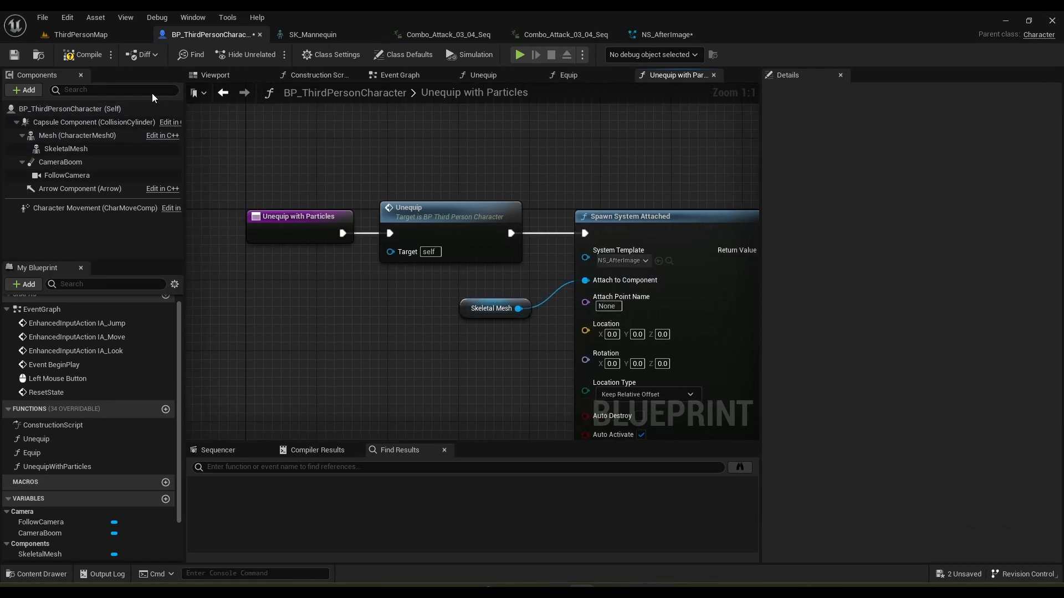
{"action": "left_click", "coordinate": [89, 56]}
{"action": "left_click", "coordinate": [82, 35]}
{"action": "left_click", "coordinate": [181, 35]}
In the Event Graph, set the timer node's function name to UnequipWithParticles and its time to 1.0.
{"action": "left_click", "coordinate": [420, 75]}
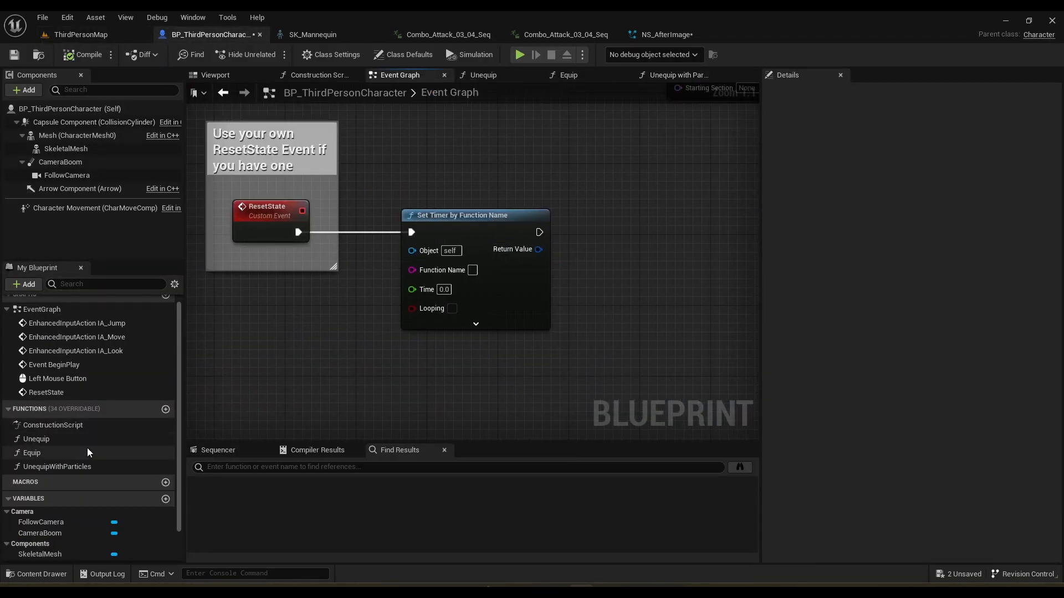
{"action": "left_click", "coordinate": [69, 470]}
{"action": "key", "text": "F2"}
{"action": "key", "text": "ctrl+c"}
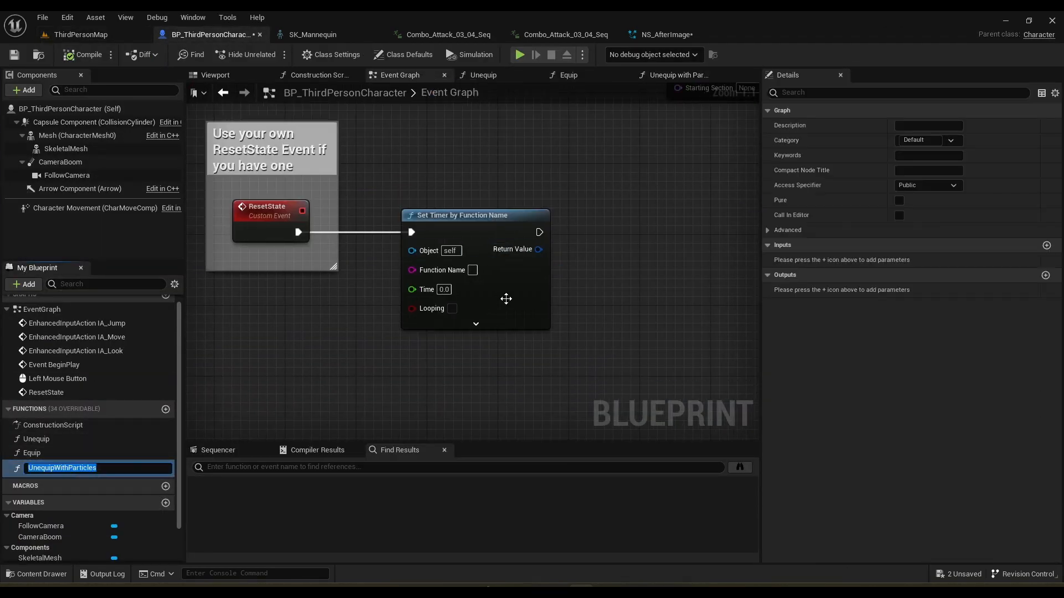
{"action": "left_click", "coordinate": [472, 270]}
{"action": "key", "text": "ctrl+v"}
{"action": "key", "text": "Tab"}
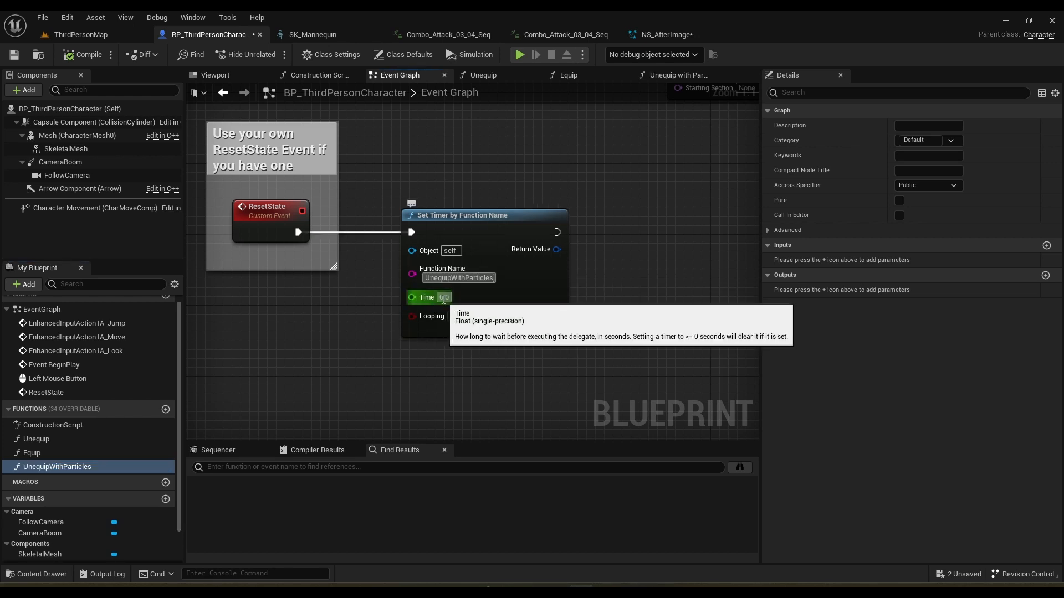
{"action": "type", "text": "1"}
{"action": "key", "text": "Return"}
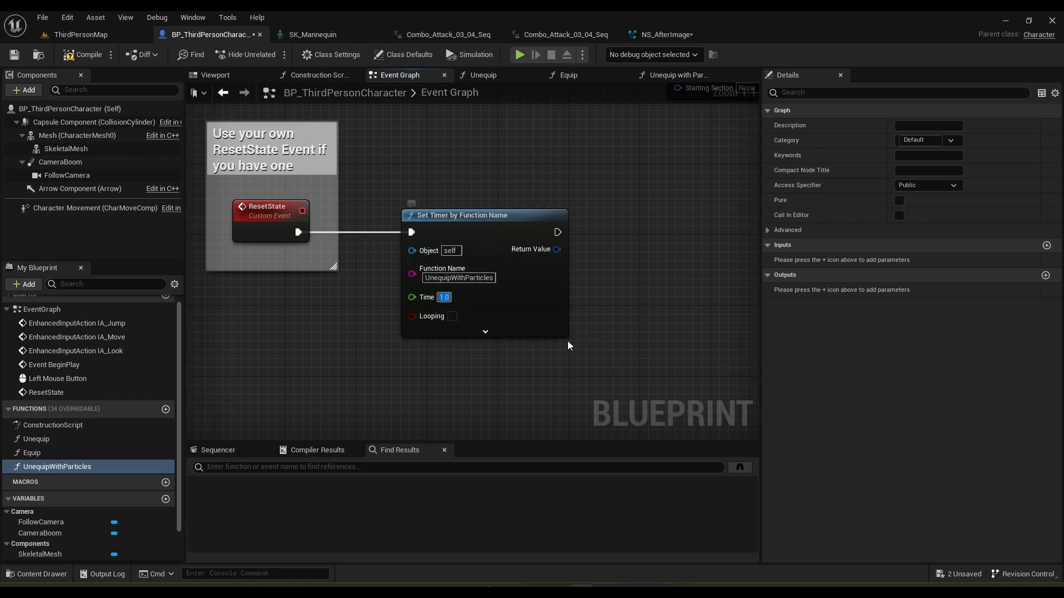
Add a Reset State call after the final Set Is Attacking node and align it with the chain.
{"action": "right_click_drag", "start_coordinate": [568, 342], "coordinate": [127, 465]}
{"action": "right_click_drag", "start_coordinate": [603, 199], "coordinate": [527, 321]}
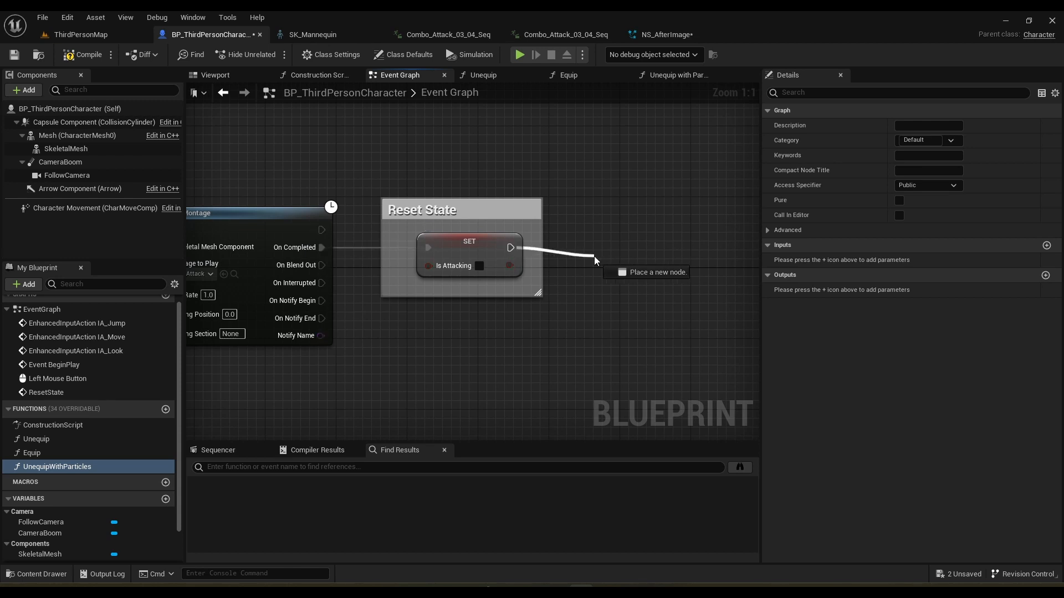
{"action": "left_click_drag", "start_coordinate": [595, 259], "coordinate": [594, 260]}
{"action": "type", "text": "reset state"}
{"action": "key", "text": "Return"}
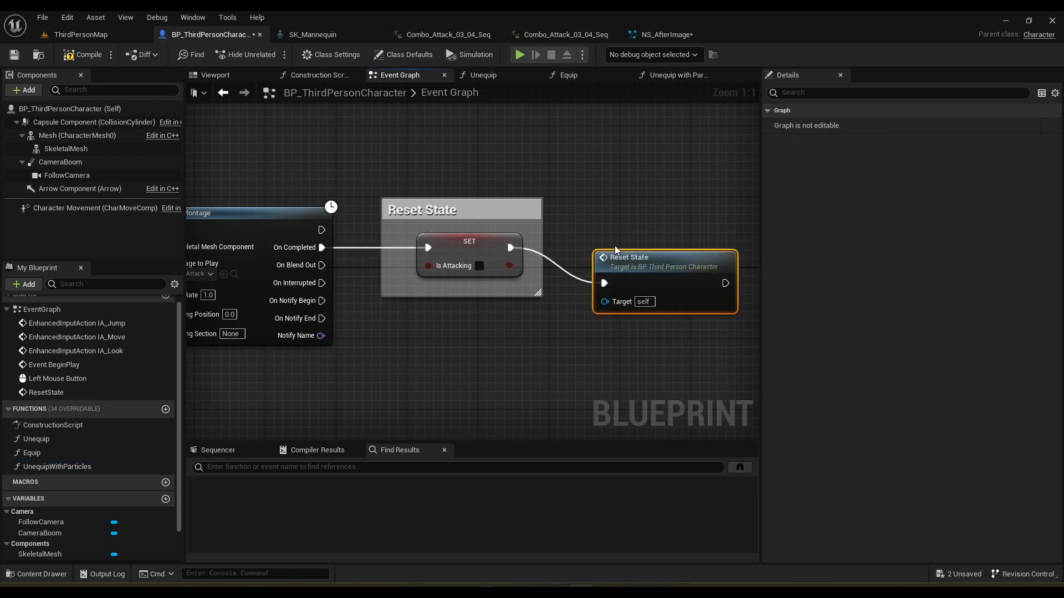
{"action": "left_click_drag", "start_coordinate": [668, 268], "coordinate": [672, 225]}
{"action": "left_click", "coordinate": [637, 188]}
{"action": "right_click_drag", "start_coordinate": [620, 183], "coordinate": [640, 188]}
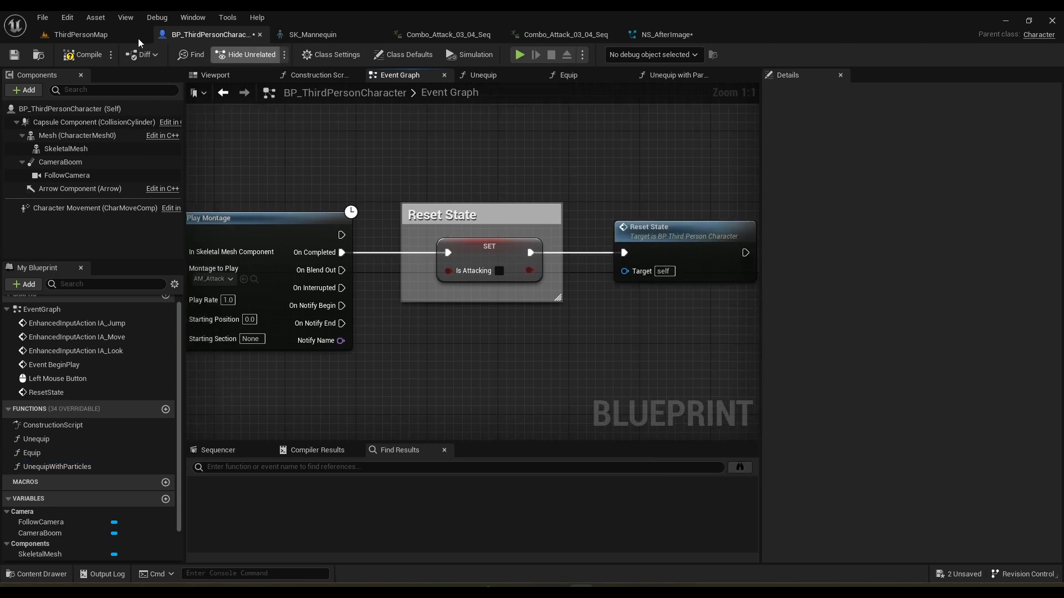
Compile the Blueprint and play-test ThirdPersonMap, attacking and moving the character to check the sword's equip and unequip behaviour.
{"action": "left_click", "coordinate": [92, 56]}
{"action": "left_click", "coordinate": [80, 35]}
{"action": "left_click", "coordinate": [244, 55]}
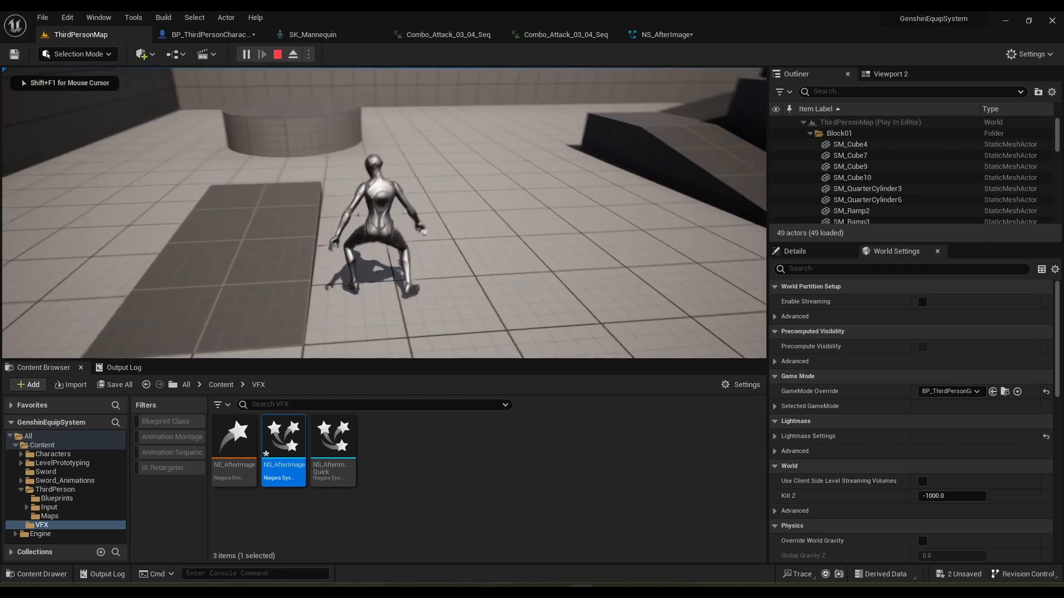
{"action": "key", "text": "w"}
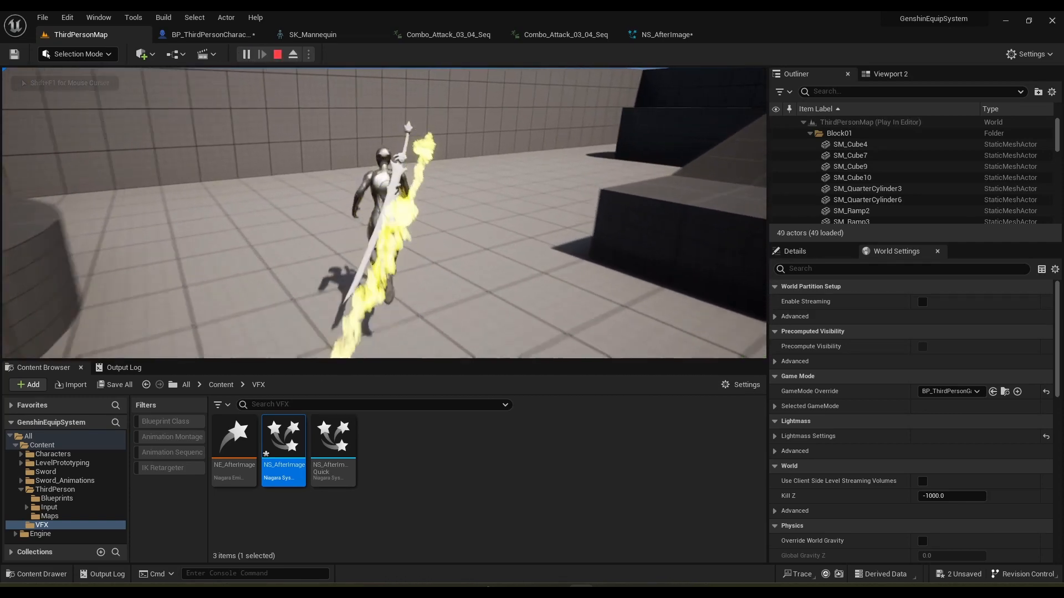
{"action": "key", "text": "s"}
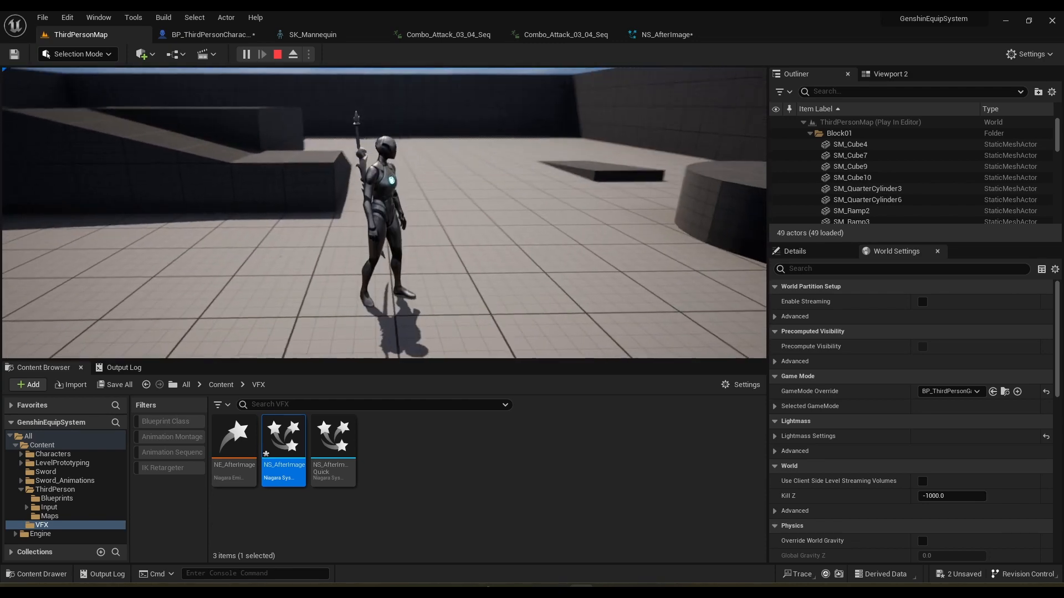
Stop the play test and disconnect the Set Timer by Function Name node from ResetState in the character's Event Graph.
{"action": "key", "text": "Escape"}
{"action": "left_click", "coordinate": [667, 35]}
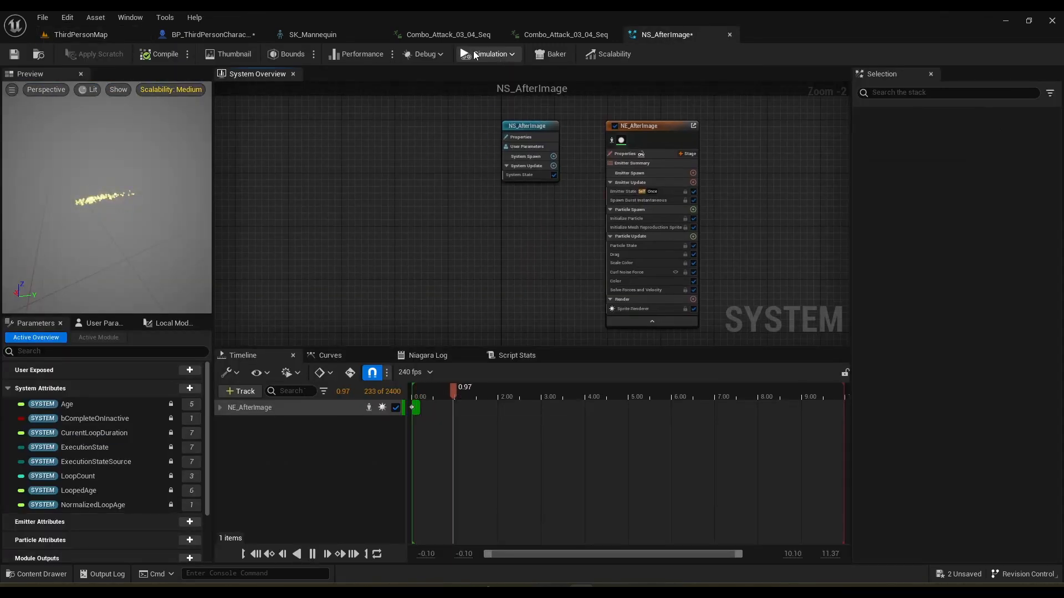
{"action": "left_click", "coordinate": [232, 35]}
{"action": "scroll", "coordinate": [641, 317], "scroll_direction": "down", "scroll_amount": 6}
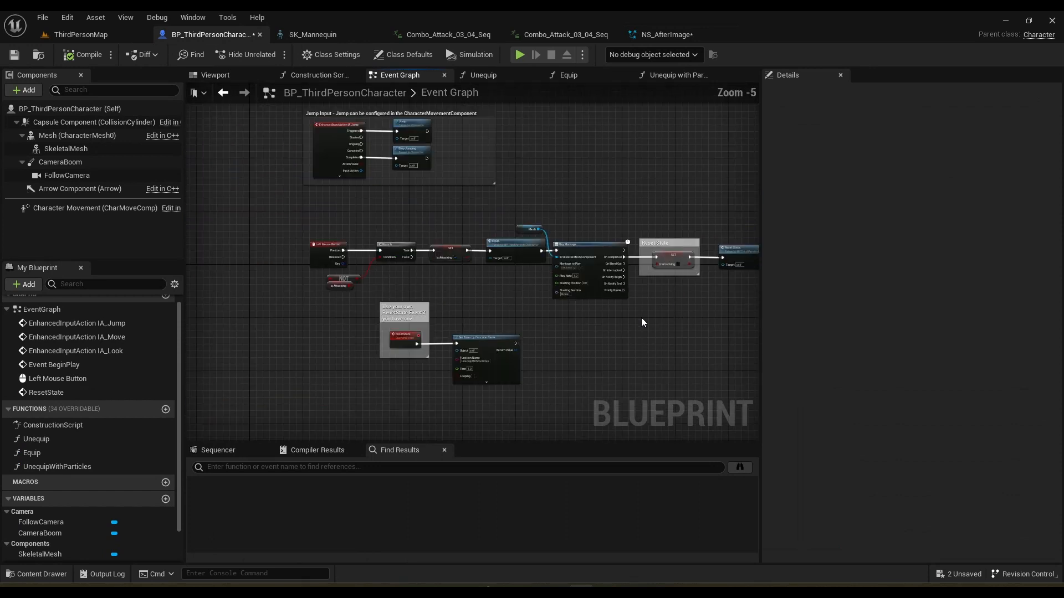
{"action": "scroll", "coordinate": [582, 305], "scroll_direction": "up", "scroll_amount": 5}
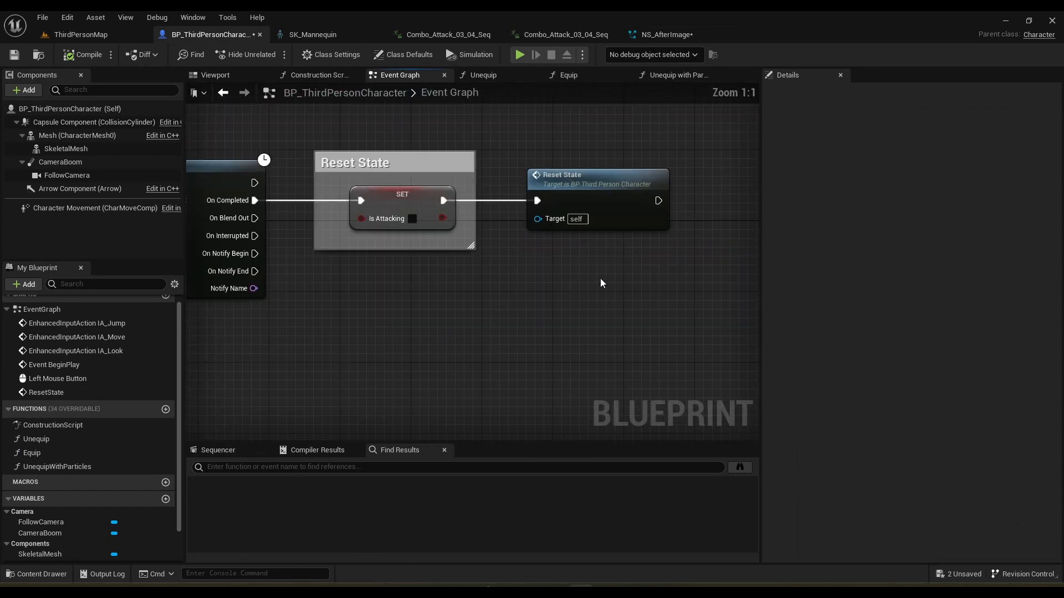
{"action": "right_click_drag", "start_coordinate": [446, 310], "coordinate": [759, 255]}
{"action": "right_click_drag", "start_coordinate": [636, 281], "coordinate": [603, 295]}
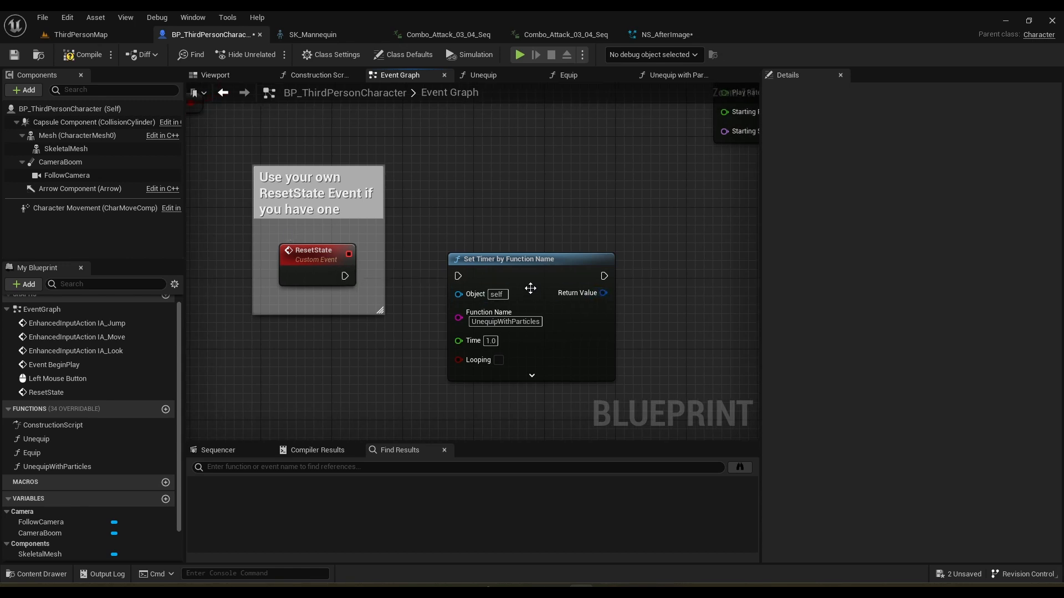
Move the Set Timer by Function Name node well clear of the ResetState event.
{"action": "left_click_drag", "start_coordinate": [531, 289], "coordinate": [597, 339]}
{"action": "left_click", "coordinate": [514, 282]}
{"action": "right_click_drag", "start_coordinate": [515, 282], "coordinate": [359, 347]}
{"action": "right_click_drag", "start_coordinate": [383, 370], "coordinate": [452, 324]}
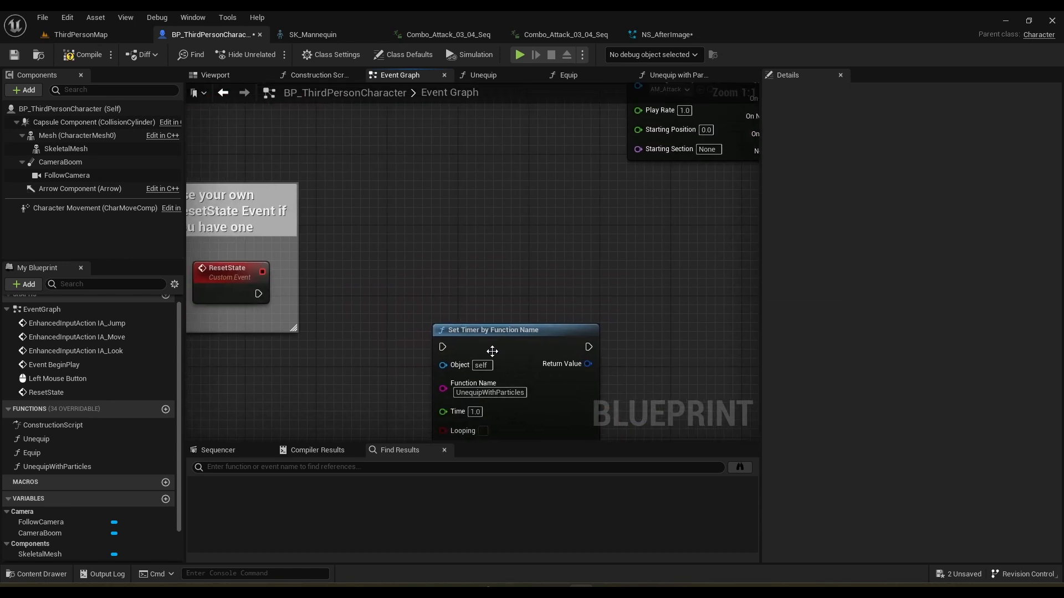
{"action": "left_click_drag", "start_coordinate": [492, 351], "coordinate": [641, 333]}
{"action": "right_click_drag", "start_coordinate": [480, 310], "coordinate": [422, 233]}
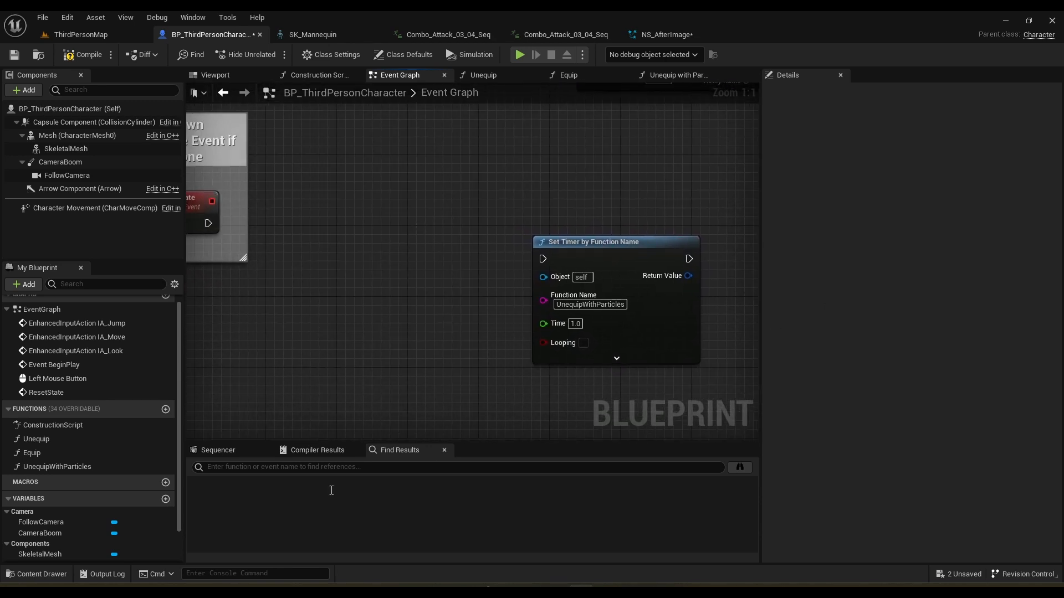
Examine the node chain inside the UnequipWithParticles function.
{"action": "double_click", "coordinate": [125, 470]}
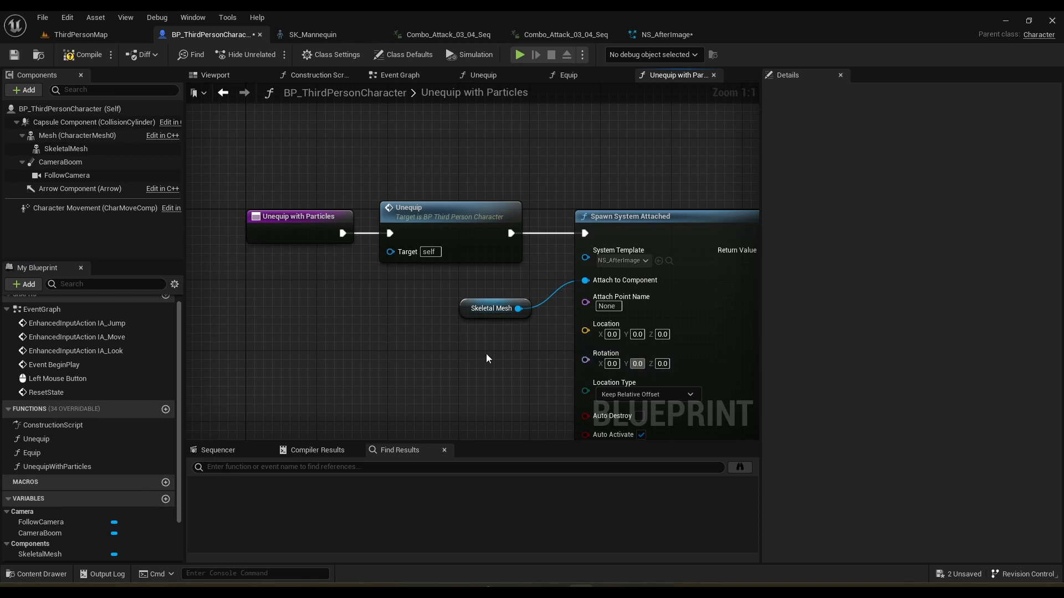
{"action": "mouse_move", "coordinate": [486, 354]}
{"action": "right_mouse_down"}
{"action": "mouse_move", "coordinate": [372, 379]}
{"action": "mouse_move", "coordinate": [499, 356]}
{"action": "right_mouse_up"}
{"action": "left_click", "coordinate": [513, 285]}
{"action": "left_click", "coordinate": [535, 374]}
{"action": "left_click_drag", "start_coordinate": [299, 188], "coordinate": [686, 397]}
{"action": "left_click", "coordinate": [476, 142]}
{"action": "right_click_drag", "start_coordinate": [471, 149], "coordinate": [514, 146]}
Delete the Set Timer by Function Name node from the Event Graph.
{"action": "left_click", "coordinate": [424, 72]}
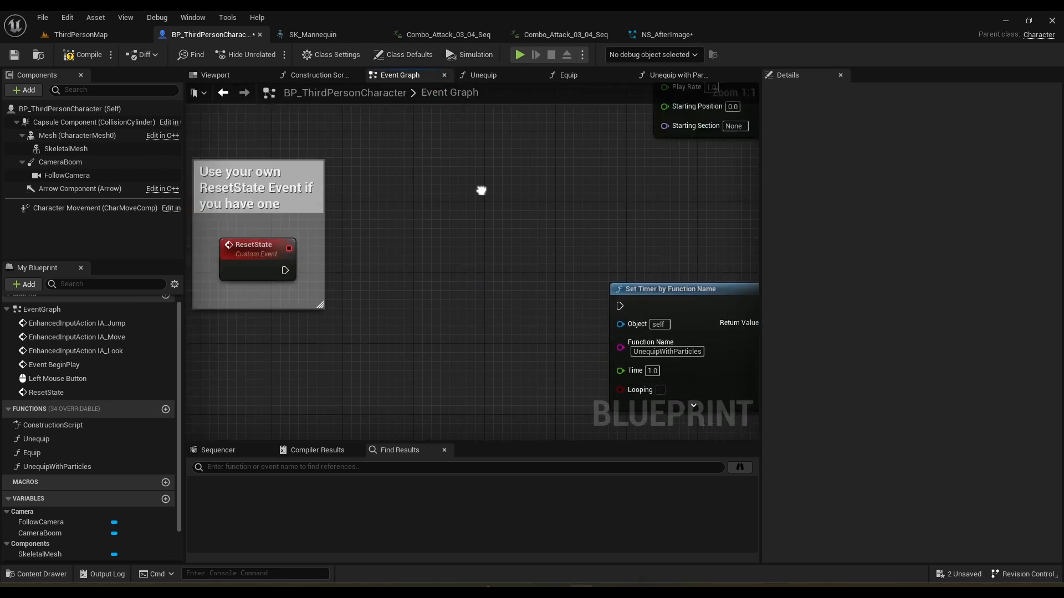
{"action": "right_click_drag", "start_coordinate": [515, 308], "coordinate": [380, 172]}
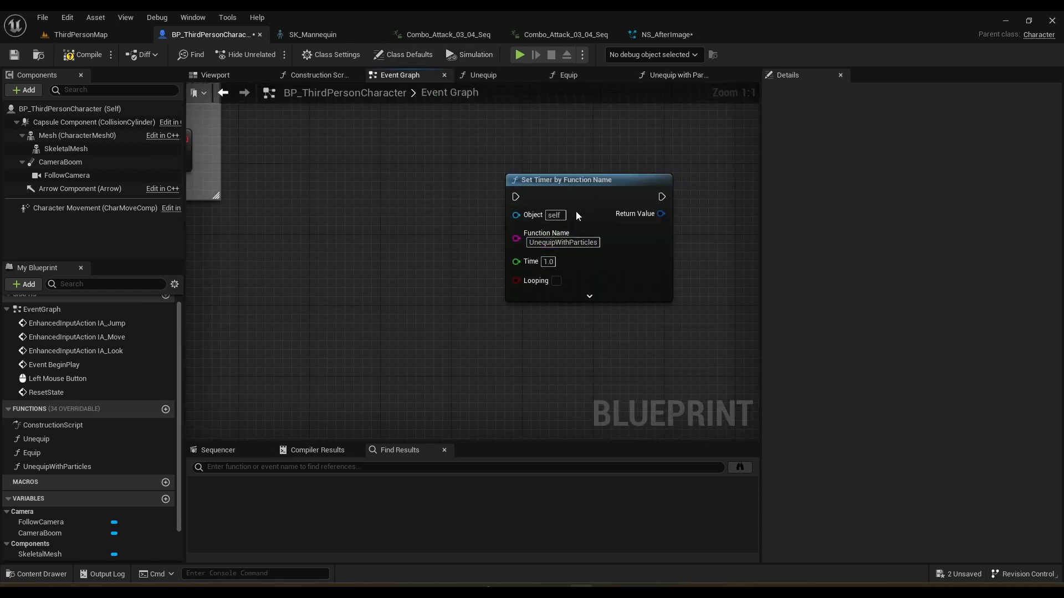
{"action": "left_click_drag", "start_coordinate": [577, 211], "coordinate": [692, 261]}
{"action": "right_click_drag", "start_coordinate": [270, 166], "coordinate": [350, 288]}
{"action": "right_click_drag", "start_coordinate": [417, 307], "coordinate": [324, 215]}
{"action": "left_click_drag", "start_coordinate": [431, 199], "coordinate": [728, 328]}
{"action": "key", "text": "Delete"}
{"action": "right_click_drag", "start_coordinate": [386, 207], "coordinate": [611, 318]}
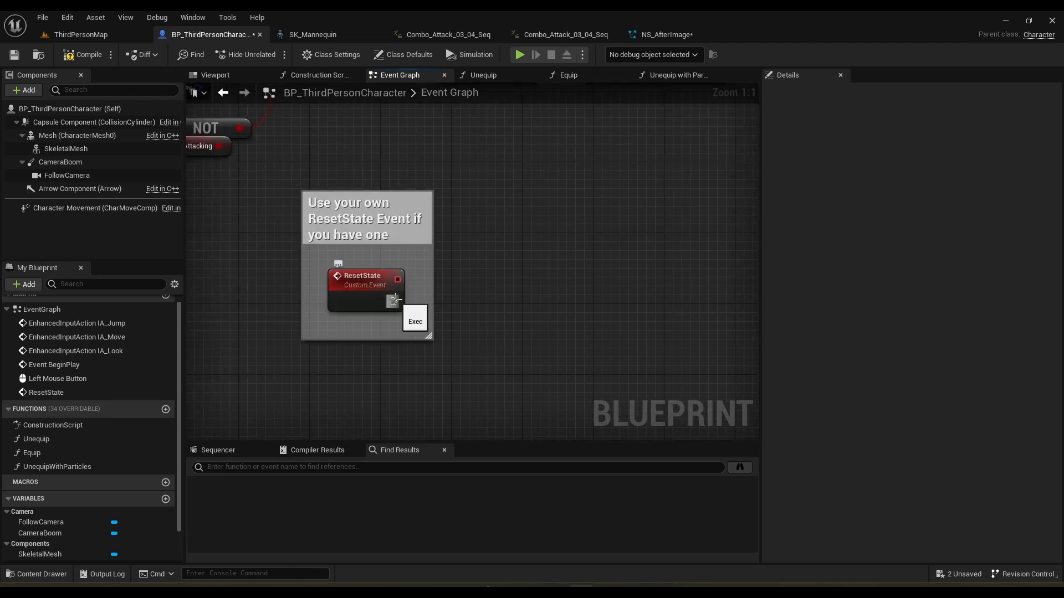
{"action": "left_click_drag", "start_coordinate": [539, 302], "coordinate": [538, 301]}
{"action": "type", "text": "set timer by"}
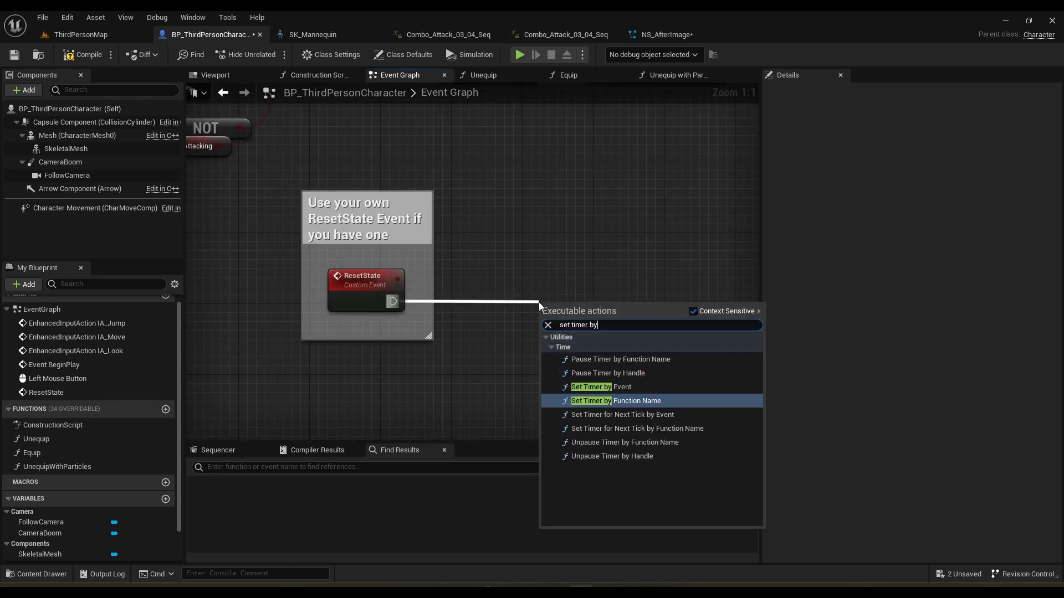
{"action": "key", "text": "Up"}
{"action": "key", "text": "Return"}
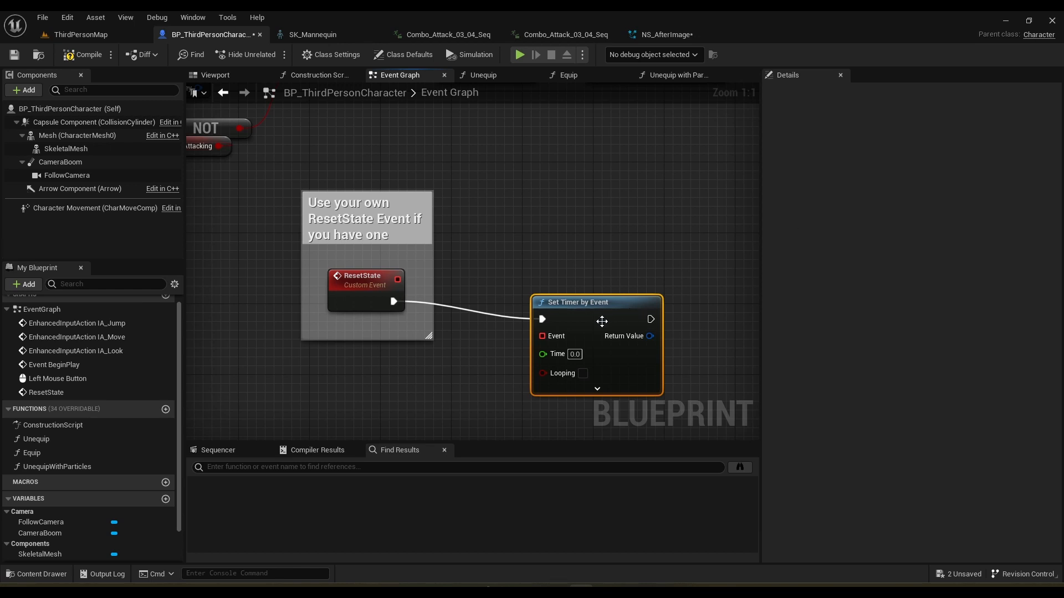
{"action": "left_click", "coordinate": [601, 336]}
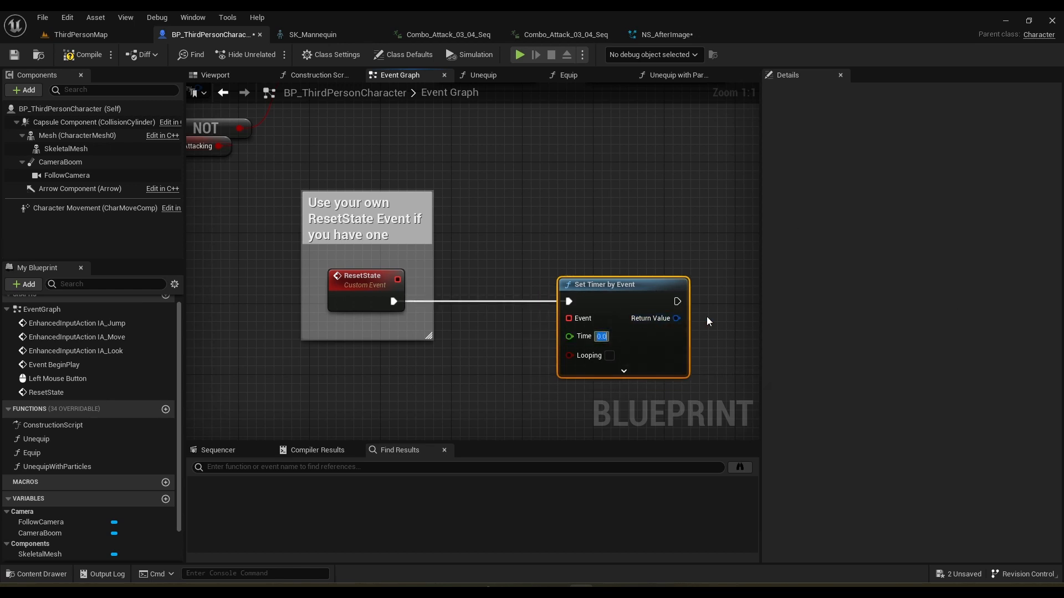
{"action": "left_click_drag", "start_coordinate": [509, 186], "coordinate": [557, 284]}
{"action": "key", "text": "Delete"}
Add a custom event named DetachOnReset below the ResetState event in the Event Graph.
{"action": "right_click_drag", "start_coordinate": [382, 420], "coordinate": [404, 311]}
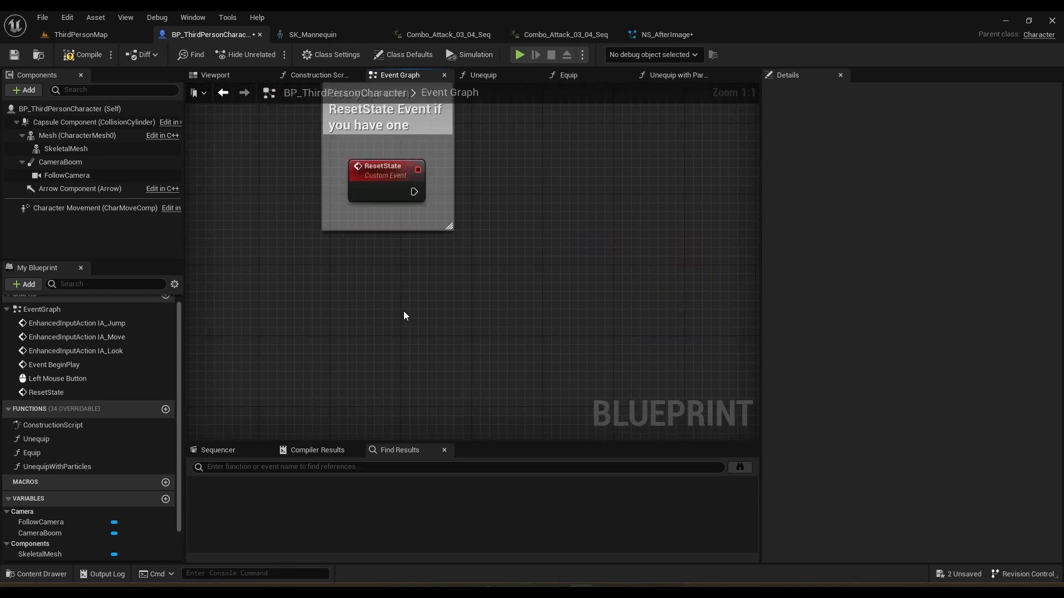
{"action": "right_click", "coordinate": [328, 327]}
{"action": "type", "text": "custom"}
{"action": "key", "text": "Return"}
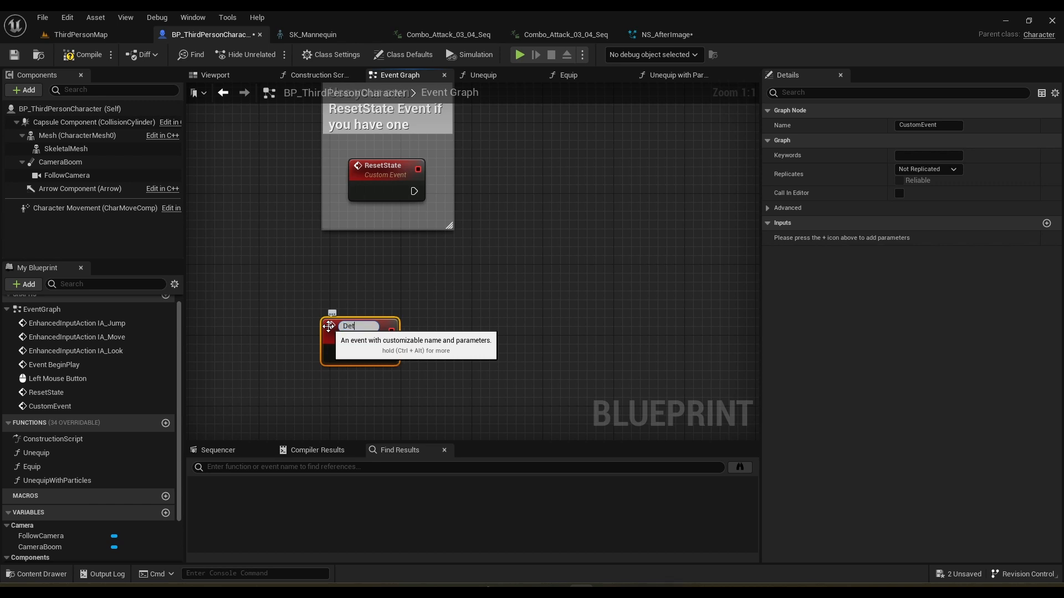
{"action": "type", "text": "DetachOnRese"}
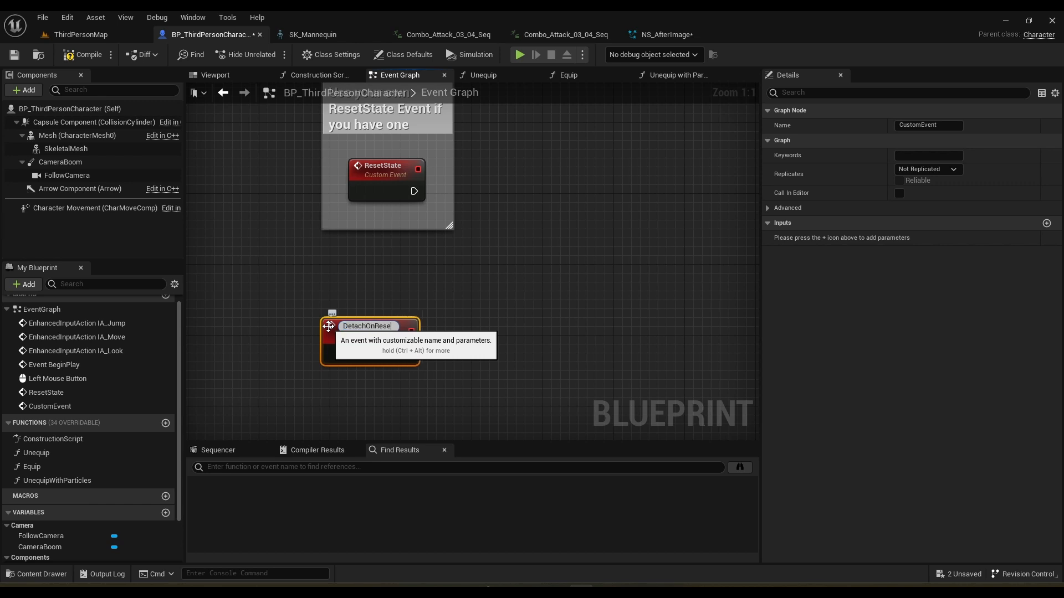
{"action": "type", "text": "t"}
{"action": "key", "text": "Return"}
Add a SkeletalMesh reference with a Detach From Component node targeting it, and run that node from DetachOnReset.
{"action": "right_click_drag", "start_coordinate": [365, 332], "coordinate": [333, 330]}
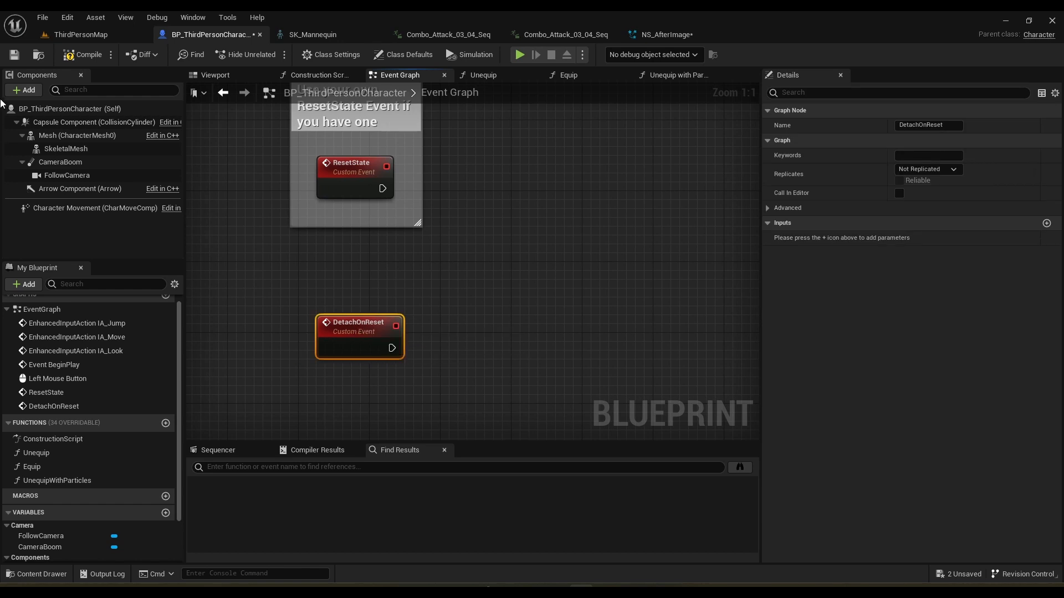
{"action": "left_click_drag", "start_coordinate": [66, 148], "coordinate": [351, 378]}
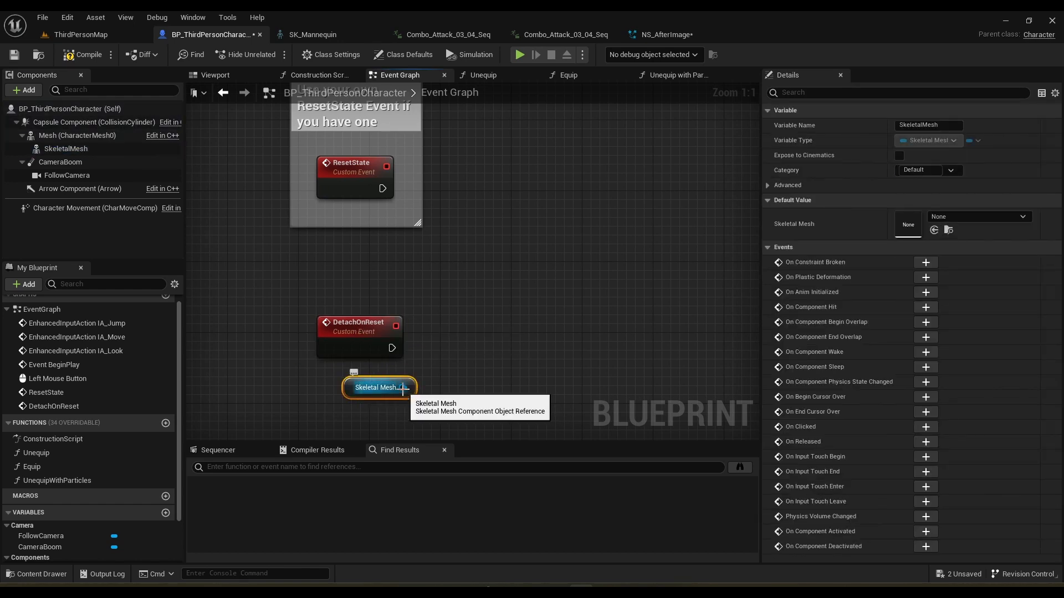
{"action": "left_click_drag", "start_coordinate": [350, 388], "coordinate": [436, 351]}
{"action": "type", "text": "detac"}
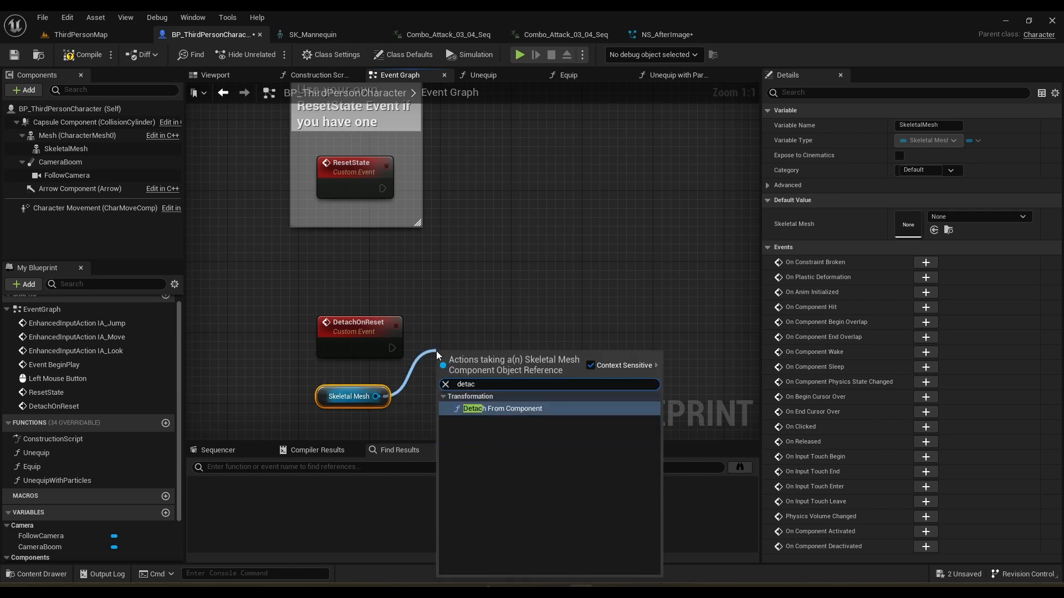
{"action": "key", "text": "Return"}
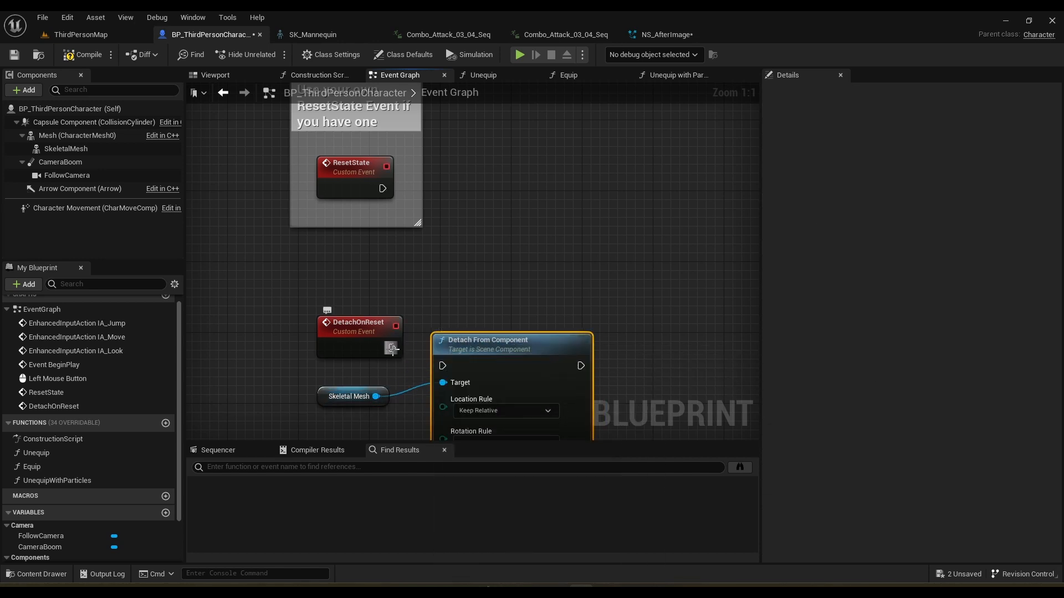
{"action": "left_click_drag", "start_coordinate": [445, 365], "coordinate": [444, 365]}
Set the Location, Rotation and Scale rules of the Detach From Component node to Keep World.
{"action": "right_click_drag", "start_coordinate": [495, 348], "coordinate": [495, 322]}
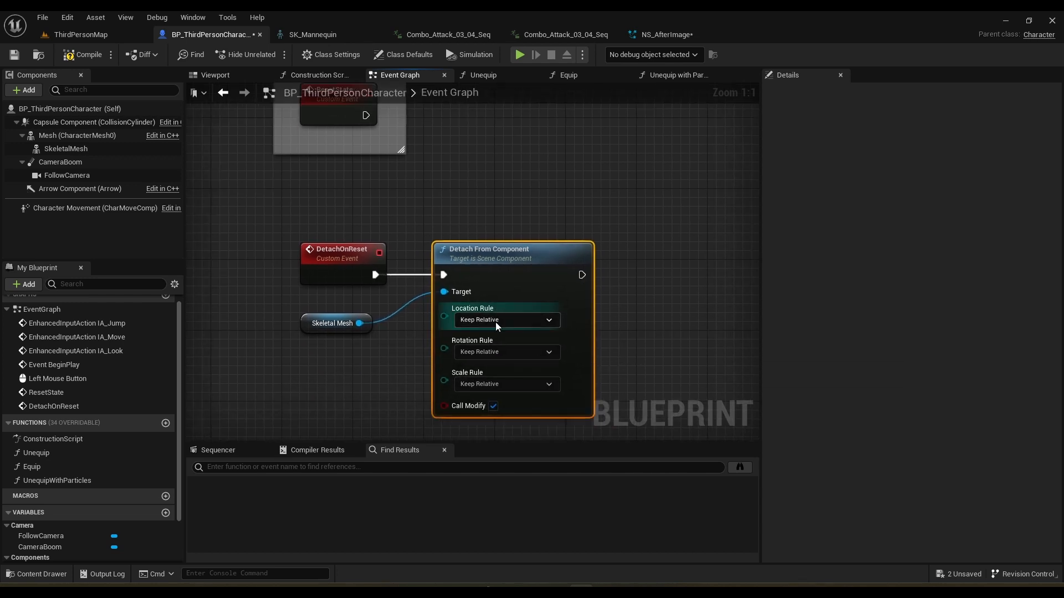
{"action": "left_click", "coordinate": [496, 337]}
{"action": "left_click", "coordinate": [499, 351]}
{"action": "left_click", "coordinate": [498, 369]}
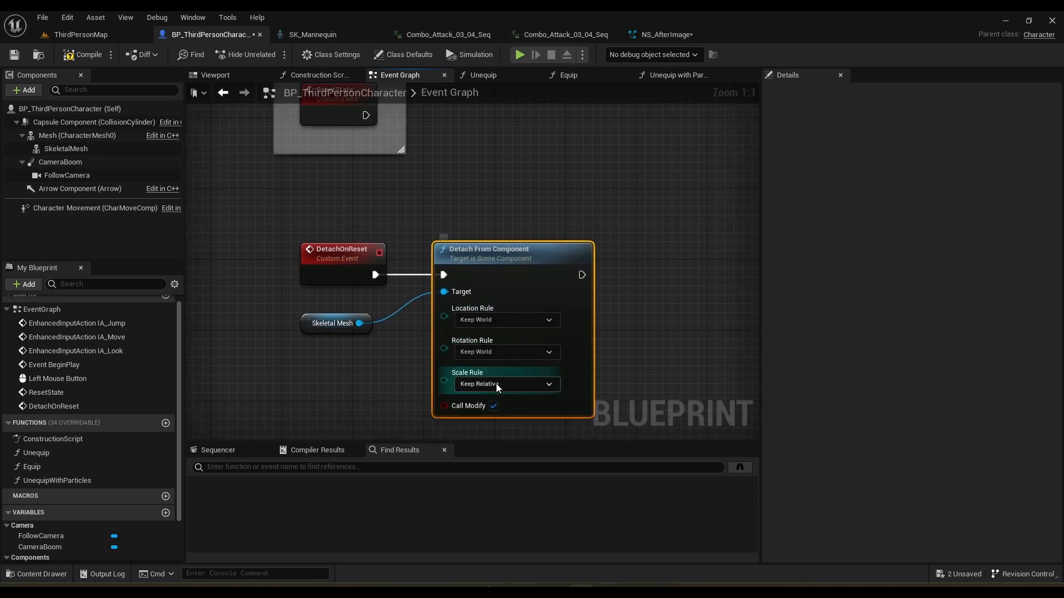
{"action": "left_click", "coordinate": [497, 384]}
{"action": "left_click", "coordinate": [492, 404]}
{"action": "left_click", "coordinate": [666, 342]}
{"action": "right_click_drag", "start_coordinate": [666, 341], "coordinate": [637, 334]}
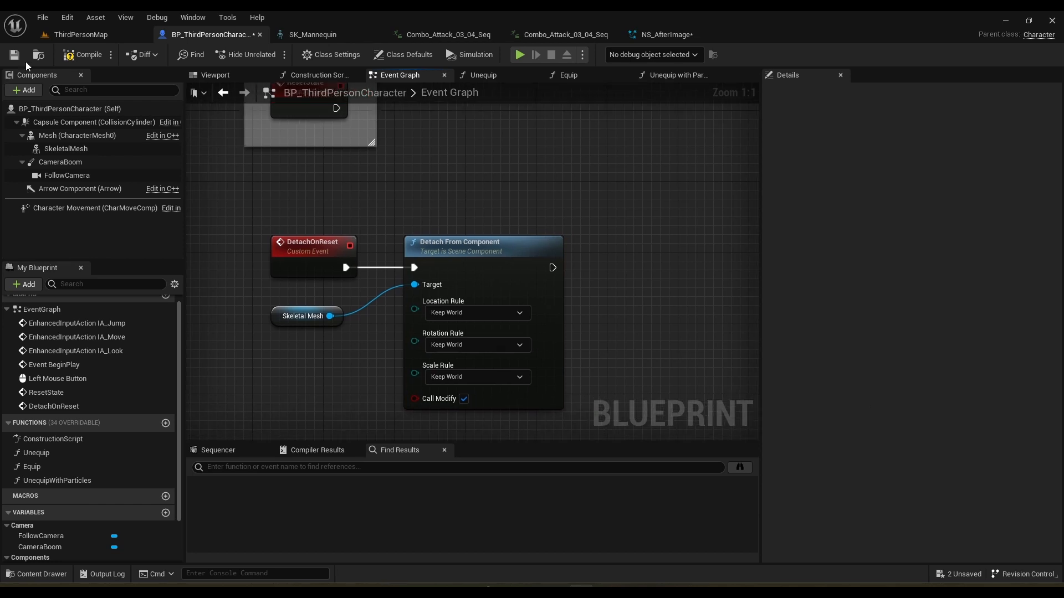
Add a Spawn System Attached node after Detach From Component and assign NS_AfterImage as its system template.
{"action": "right_click_drag", "start_coordinate": [498, 237], "coordinate": [478, 271]}
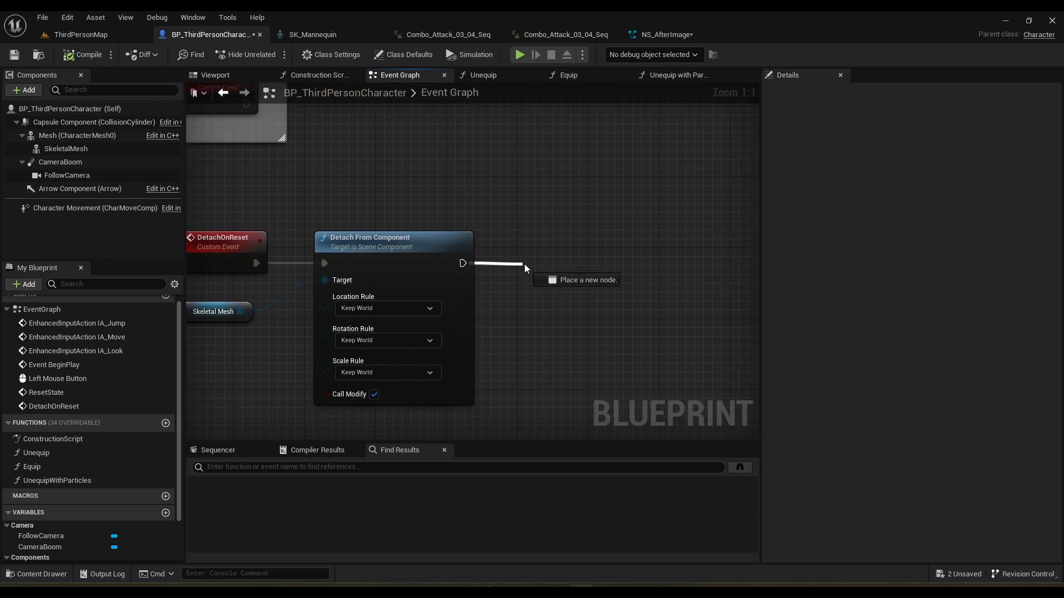
{"action": "left_click_drag", "start_coordinate": [524, 264], "coordinate": [528, 263]}
{"action": "type", "text": "spawn"}
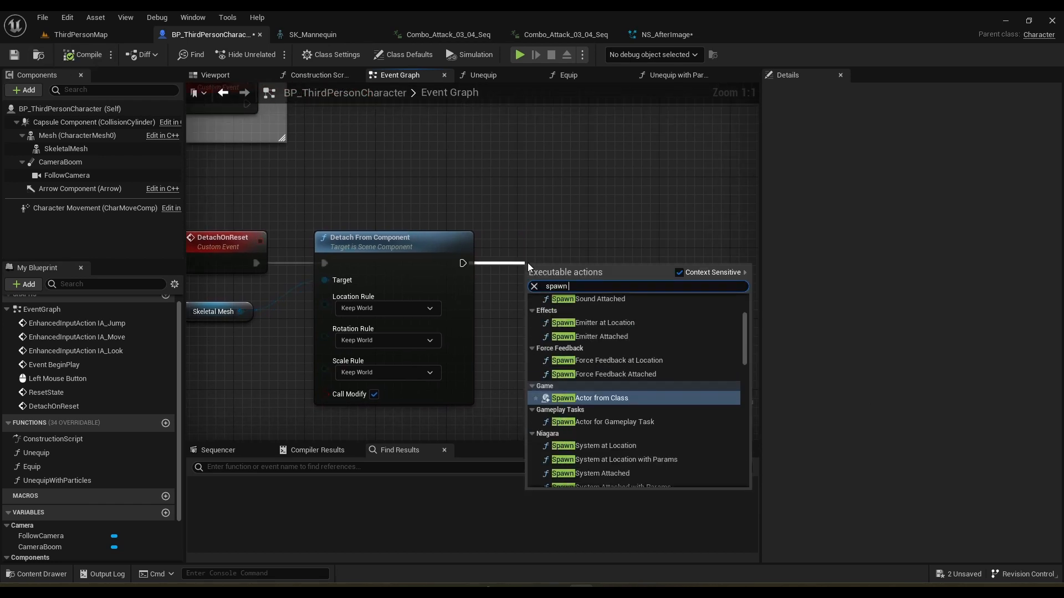
{"action": "type", "text": " sys"}
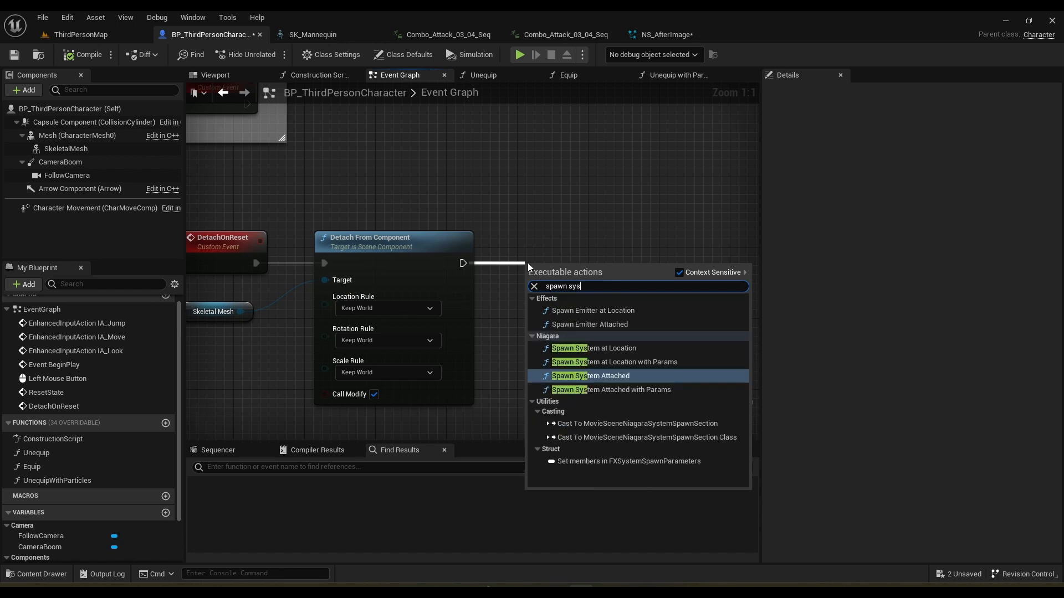
{"action": "key", "text": "Return"}
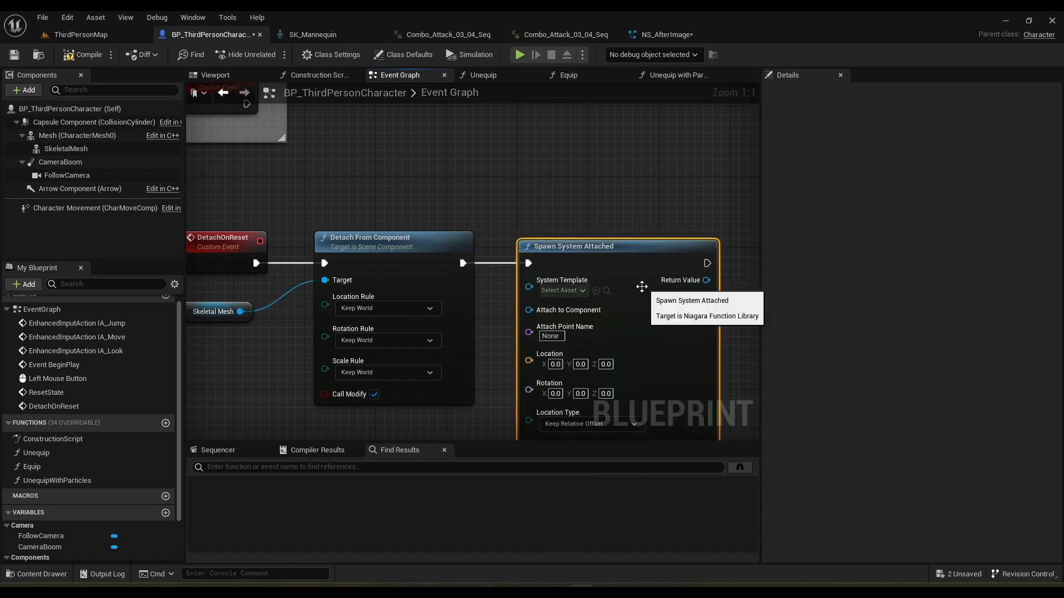
{"action": "left_click", "coordinate": [563, 290]}
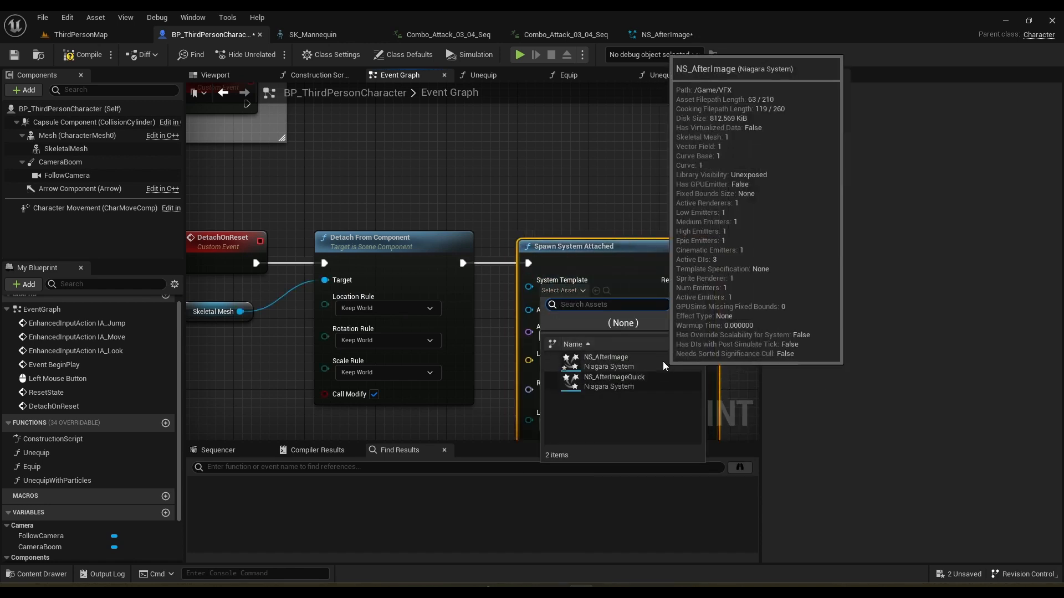
{"action": "left_click", "coordinate": [609, 361]}
Connect the existing Skeletal Mesh reference to Attach to Component on the Spawn System Attached node.
{"action": "right_click_drag", "start_coordinate": [264, 322], "coordinate": [343, 312]}
{"action": "left_click", "coordinate": [339, 306]}
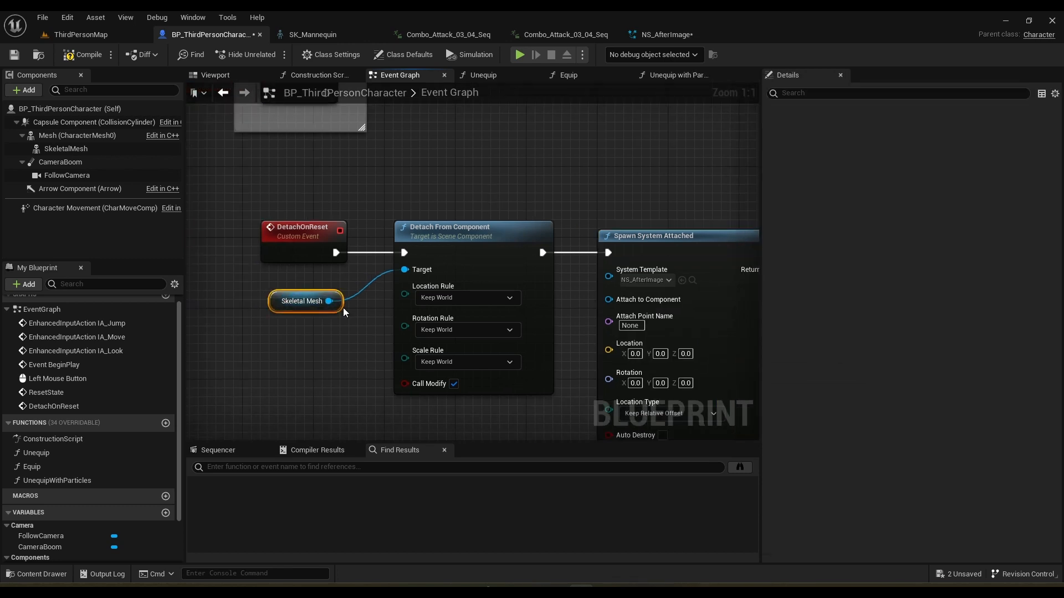
{"action": "left_click_drag", "start_coordinate": [321, 309], "coordinate": [609, 300]}
{"action": "scroll", "coordinate": [507, 217], "scroll_direction": "down", "scroll_amount": 4}
Check the collision settings and available collision presets of the SkeletalMesh component.
{"action": "left_click", "coordinate": [69, 149]}
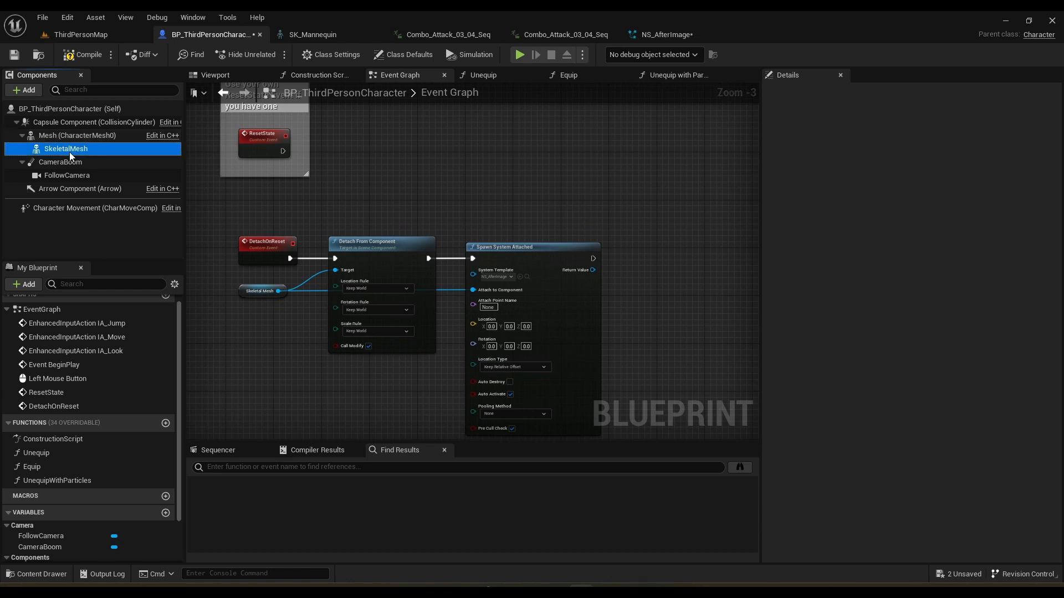
{"action": "scroll", "coordinate": [847, 312], "scroll_direction": "down", "scroll_amount": 15}
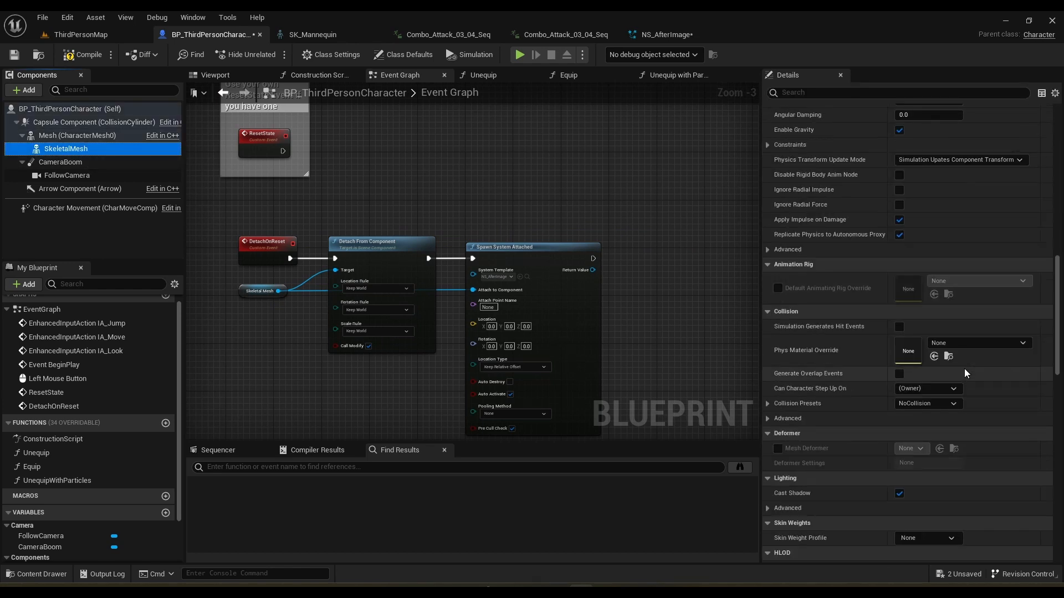
{"action": "scroll", "coordinate": [964, 369], "scroll_direction": "down", "scroll_amount": 4}
{"action": "left_click", "coordinate": [925, 334]}
{"action": "left_click", "coordinate": [602, 300]}
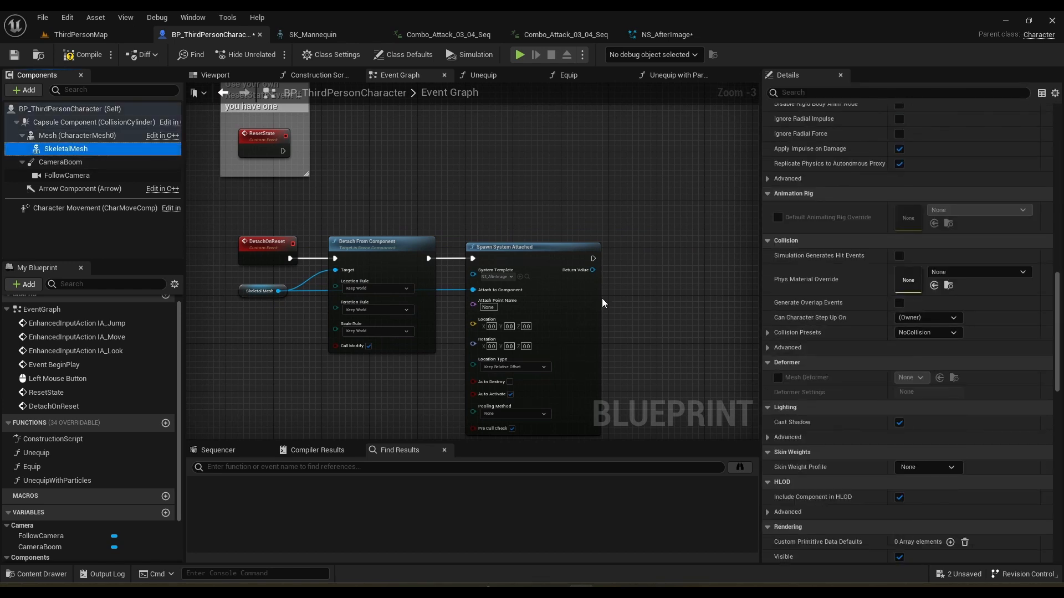
Add a Detach on Reset call to the ResetState event and align it with the event node.
{"action": "scroll", "coordinate": [444, 265], "scroll_direction": "up", "scroll_amount": 3}
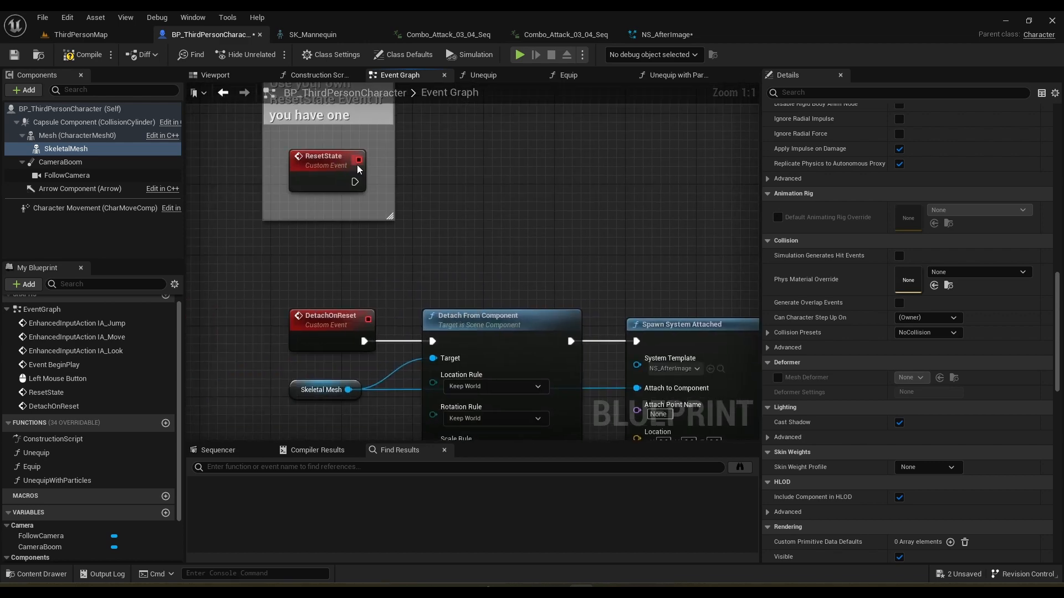
{"action": "left_click_drag", "start_coordinate": [354, 181], "coordinate": [433, 179]}
{"action": "type", "text": "detach"}
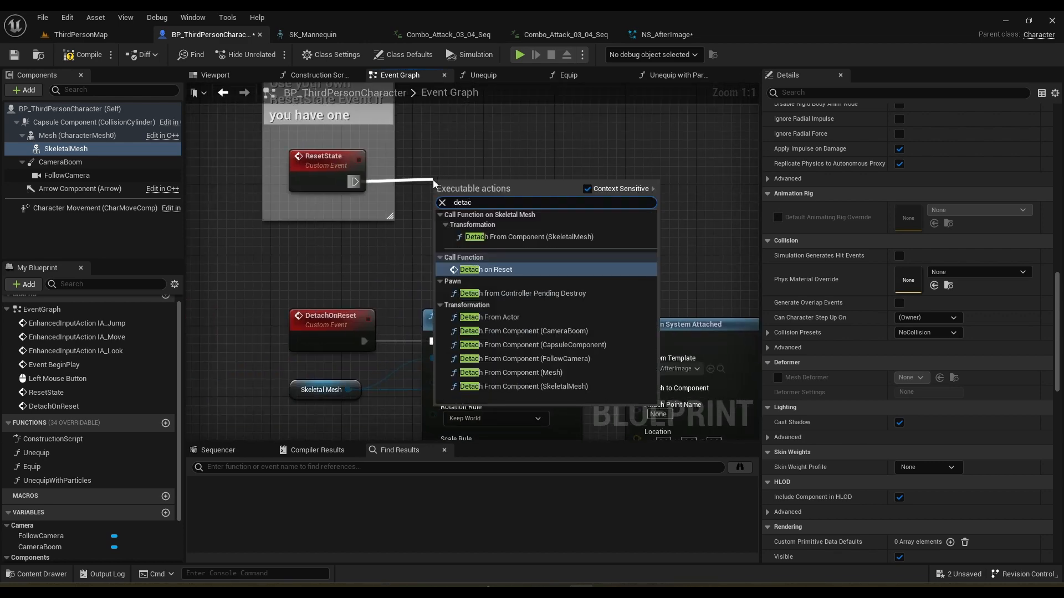
{"action": "key", "text": "Return"}
{"action": "left_click_drag", "start_coordinate": [516, 207], "coordinate": [507, 182]}
{"action": "left_click", "coordinate": [594, 211]}
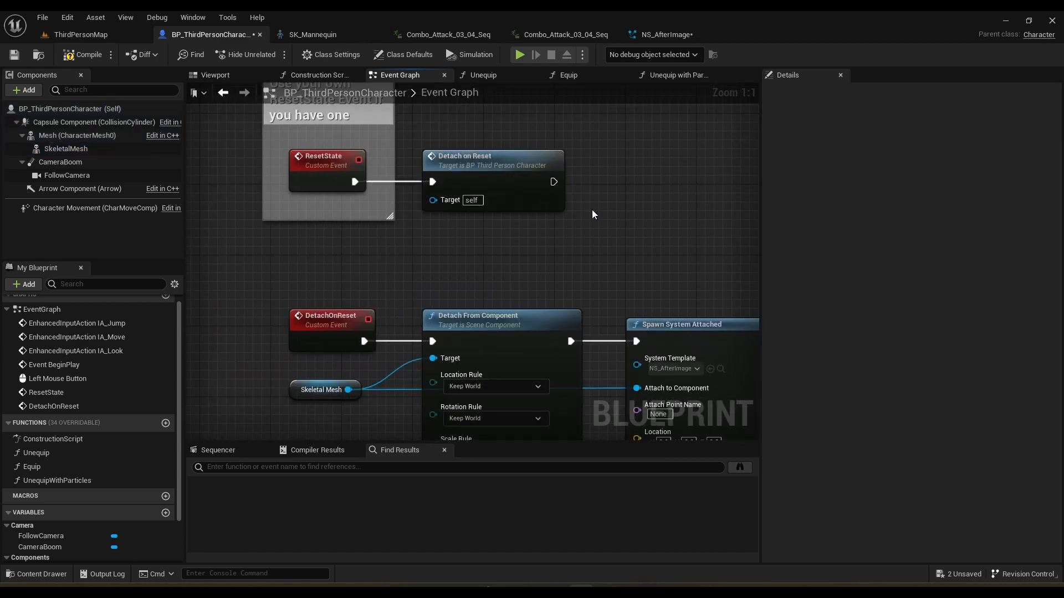
Add a Set Timer by Function Name node connected after the Detach on Reset call.
{"action": "right_click_drag", "start_coordinate": [596, 210], "coordinate": [453, 225]}
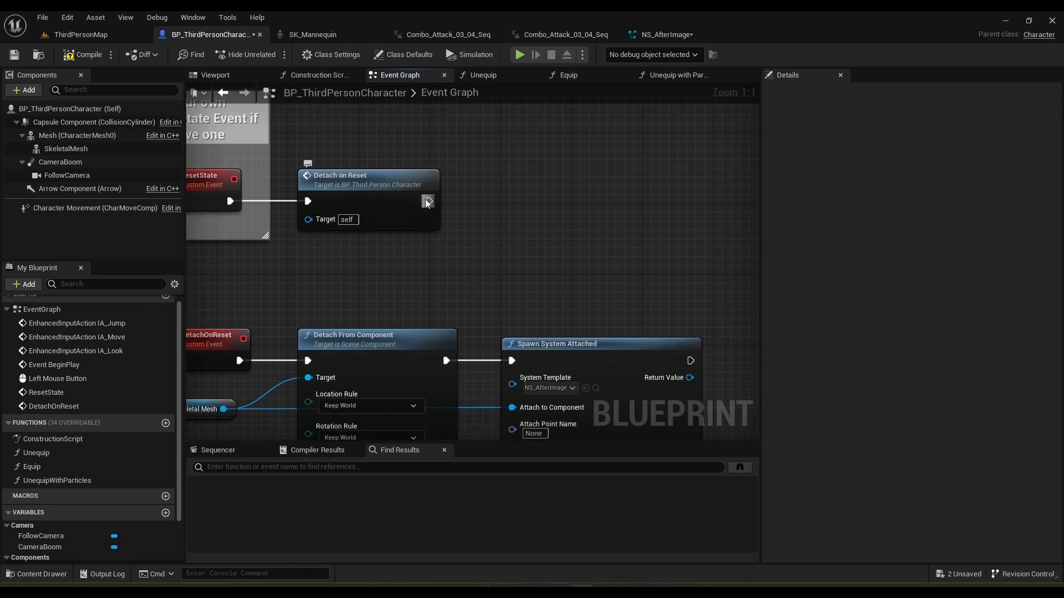
{"action": "left_click_drag", "start_coordinate": [426, 201], "coordinate": [493, 181]}
{"action": "right_click_drag", "start_coordinate": [487, 171], "coordinate": [473, 269]}
{"action": "left_click_drag", "start_coordinate": [413, 299], "coordinate": [547, 287]}
{"action": "type", "text": "set timer"}
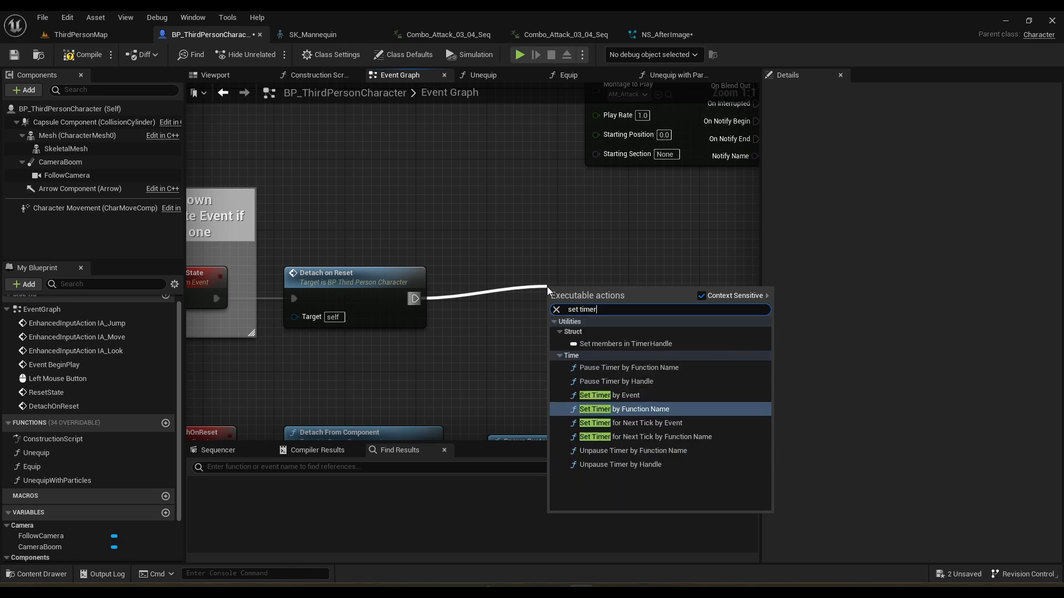
{"action": "key", "text": "Return"}
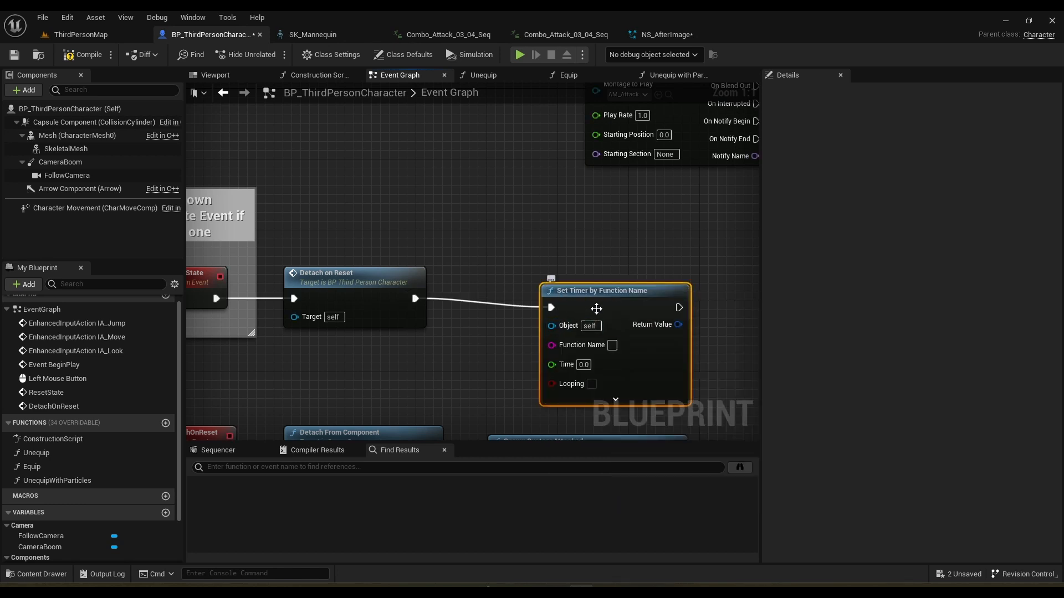
Set the timer's function name to UnequipWithParticles and its time to 1.0.
{"action": "left_click", "coordinate": [603, 337]}
{"action": "type", "text": "UnequipWithParticles"}
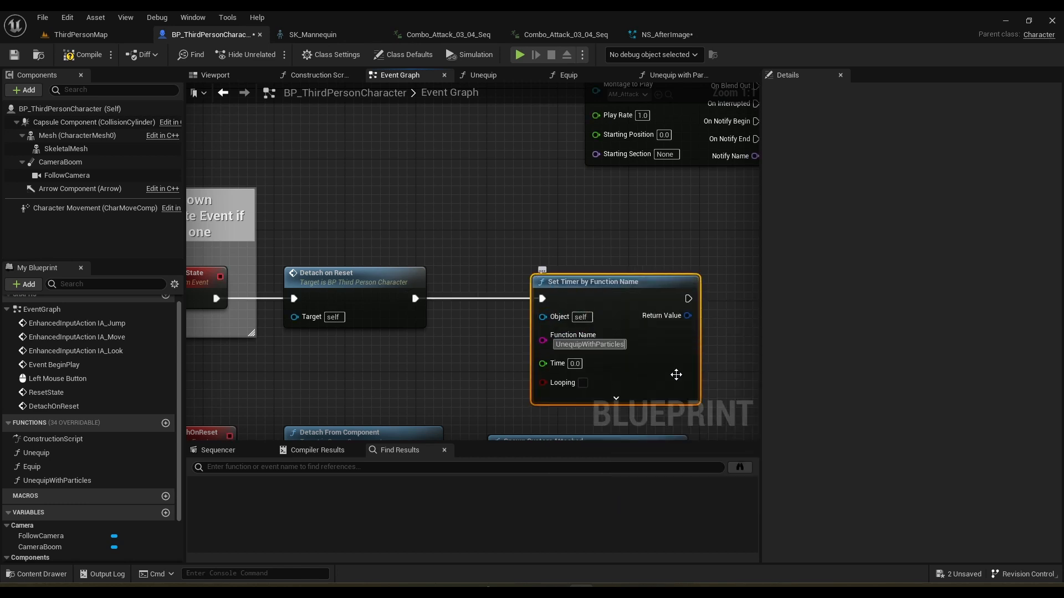
{"action": "left_click", "coordinate": [574, 364]}
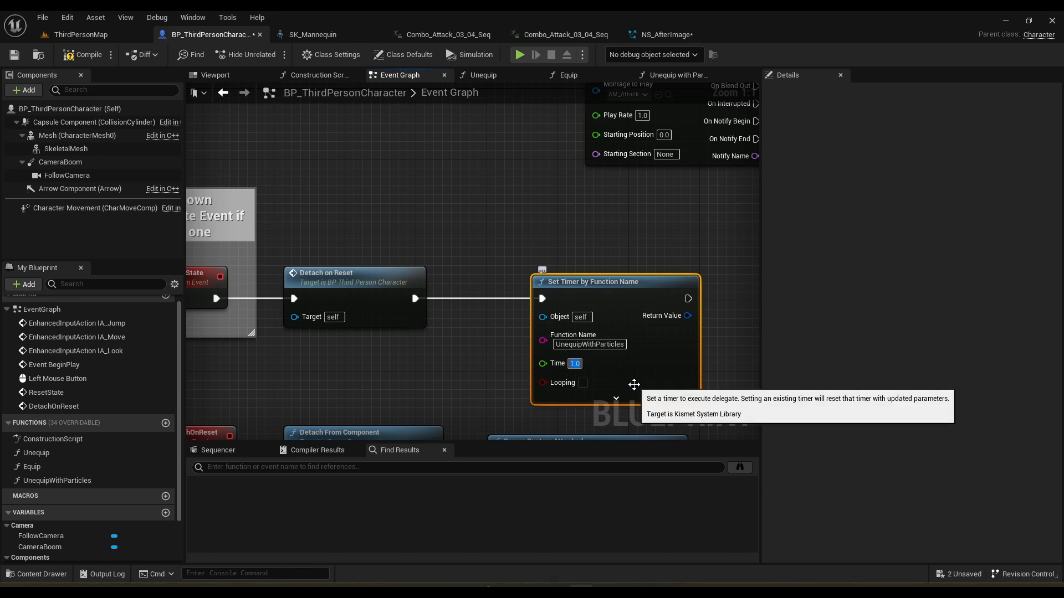
{"action": "left_click", "coordinate": [430, 366]}
{"action": "right_click_drag", "start_coordinate": [423, 368], "coordinate": [502, 289]}
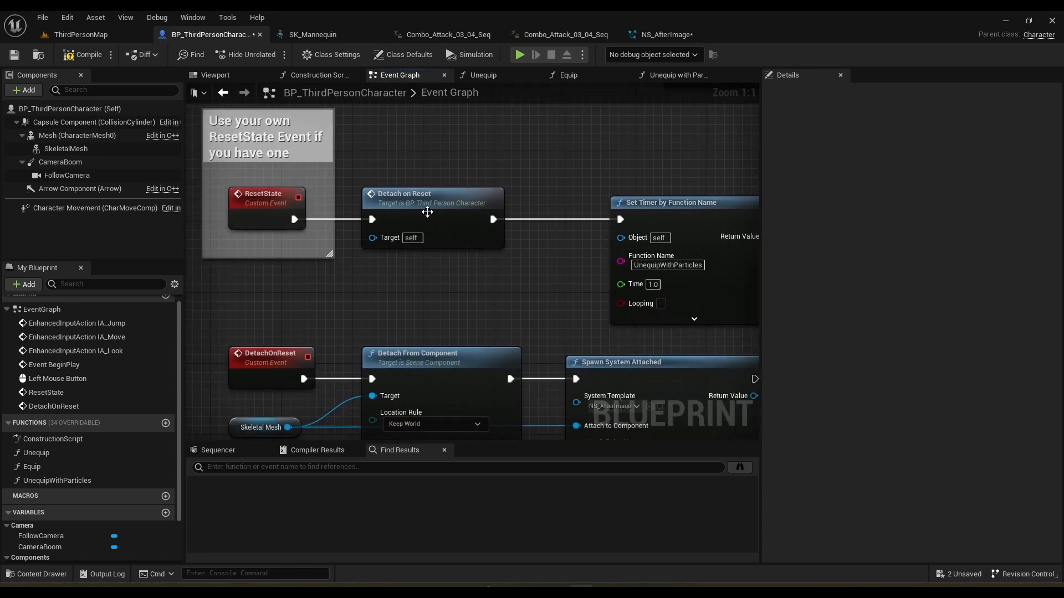
Play ThirdPersonMap and run, attack and jump to test the sword's equip, detach and after-image behavior, ending the play session when done.
{"action": "left_click", "coordinate": [81, 34]}
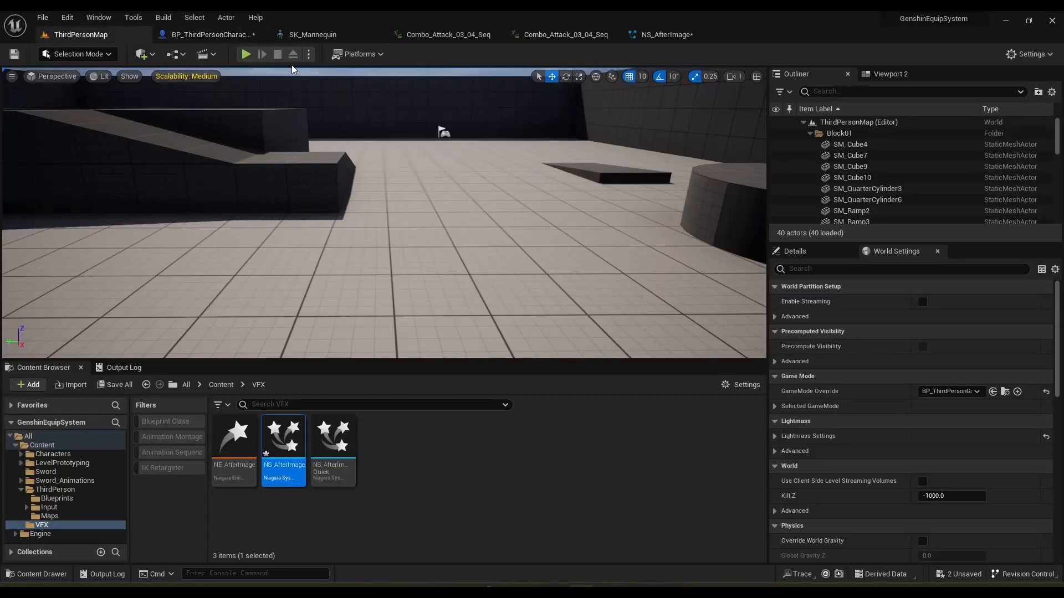
{"action": "left_click", "coordinate": [246, 53]}
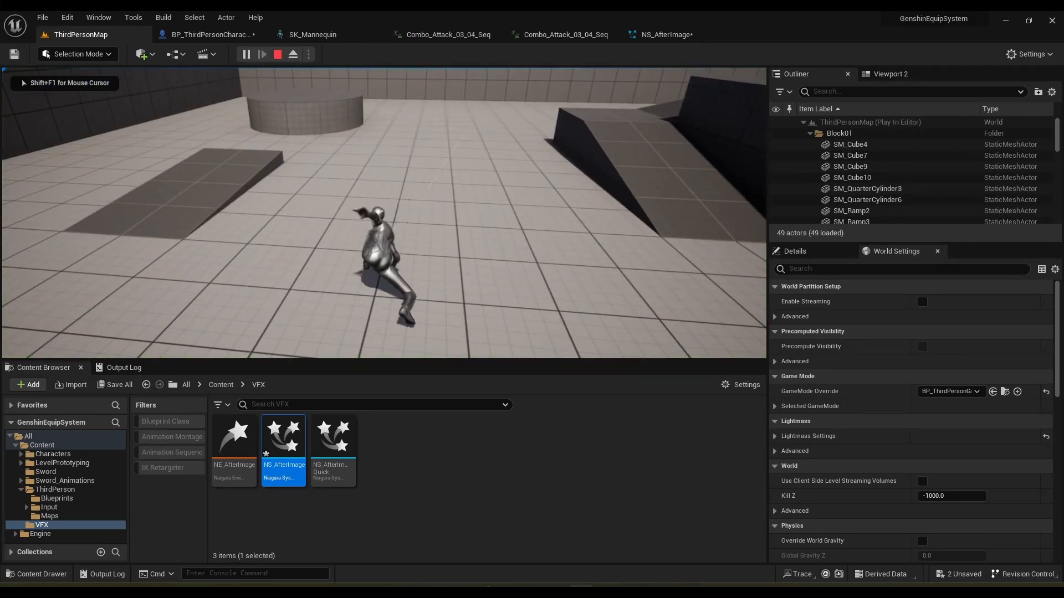
{"action": "key", "text": "w"}
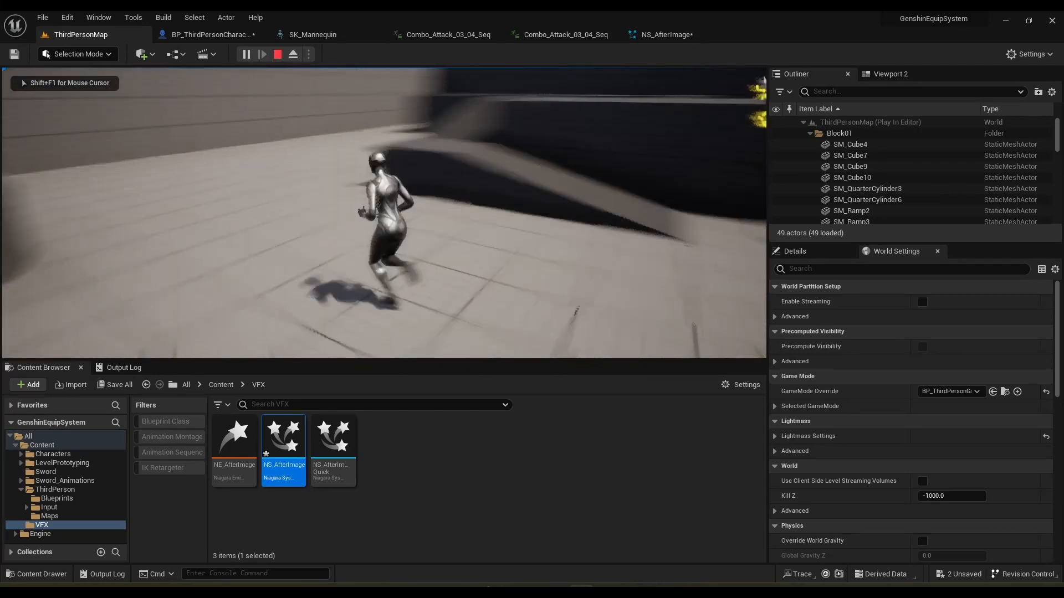
{"action": "left_click", "coordinate": [384, 213]}
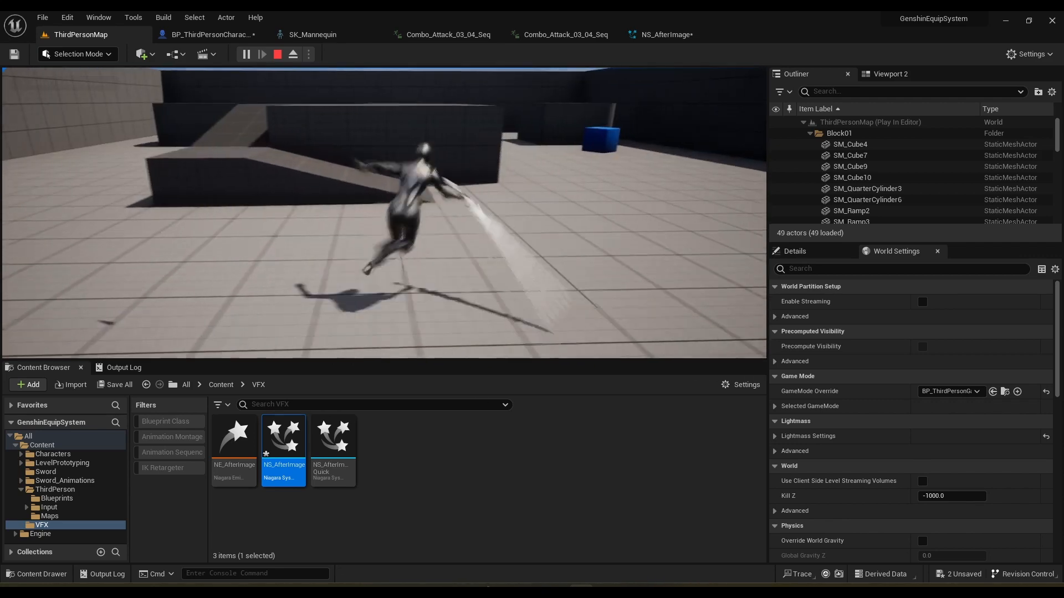
{"action": "key", "text": "d"}
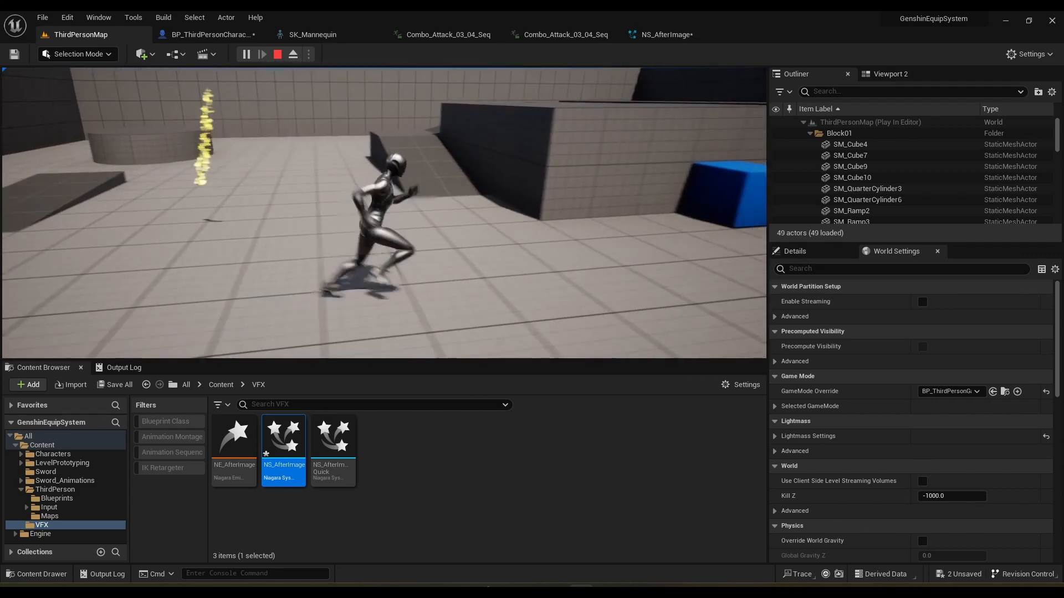
{"action": "key", "text": "w"}
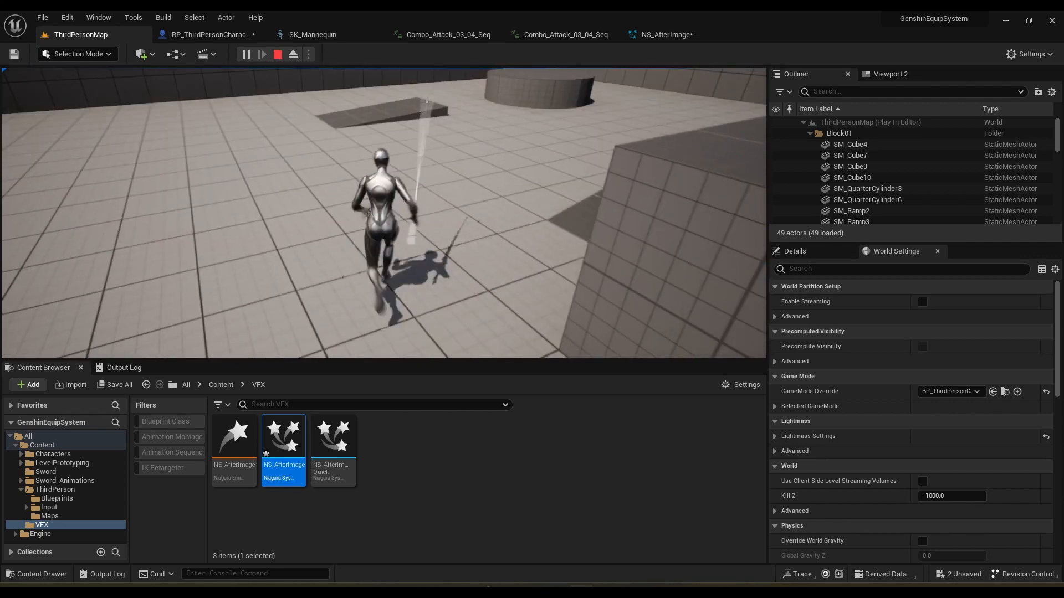
{"action": "left_click", "coordinate": [384, 213]}
{"action": "key", "text": "w"}
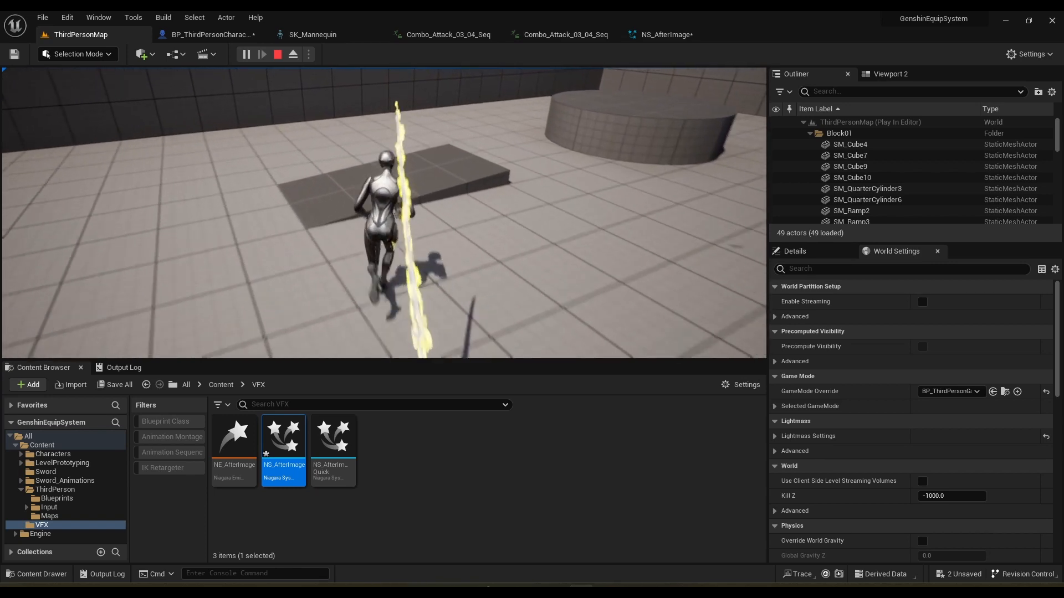
{"action": "key", "text": "w"}
{"action": "key", "text": "space"}
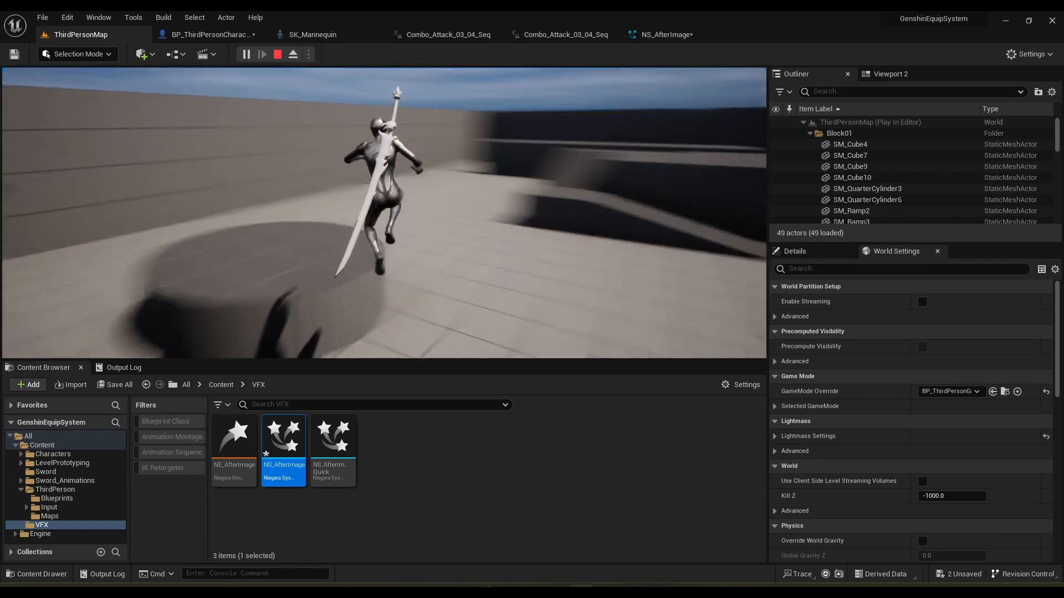
{"action": "key", "text": "Escape"}
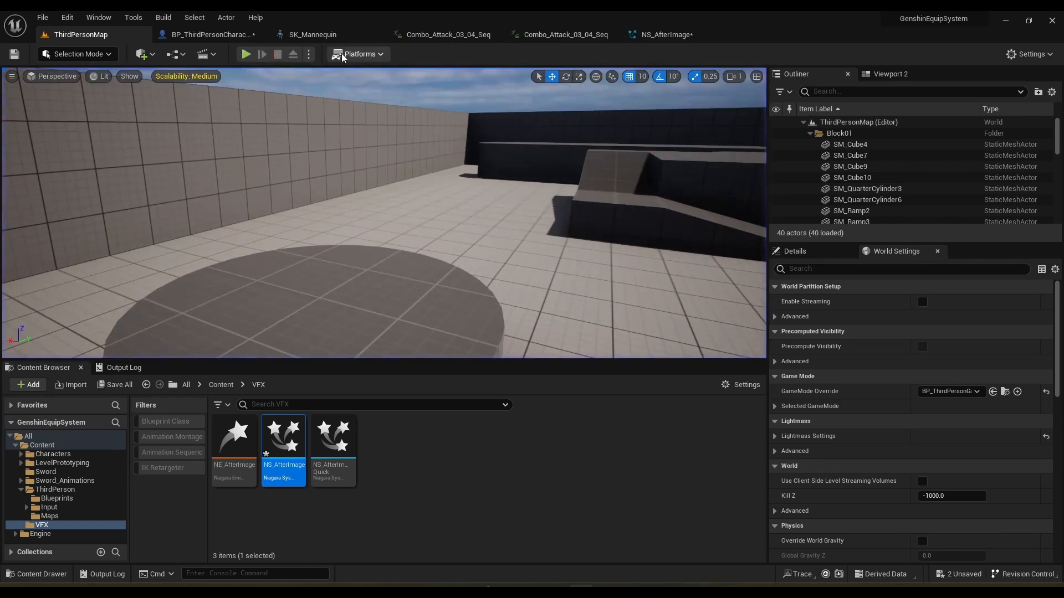
Move the DetachOnReset event and its connected nodes further down from the ResetState nodes in the BP_ThirdPersonCharacter event graph.
{"action": "left_click", "coordinate": [206, 34]}
{"action": "scroll", "coordinate": [427, 256], "scroll_direction": "down", "scroll_amount": 3}
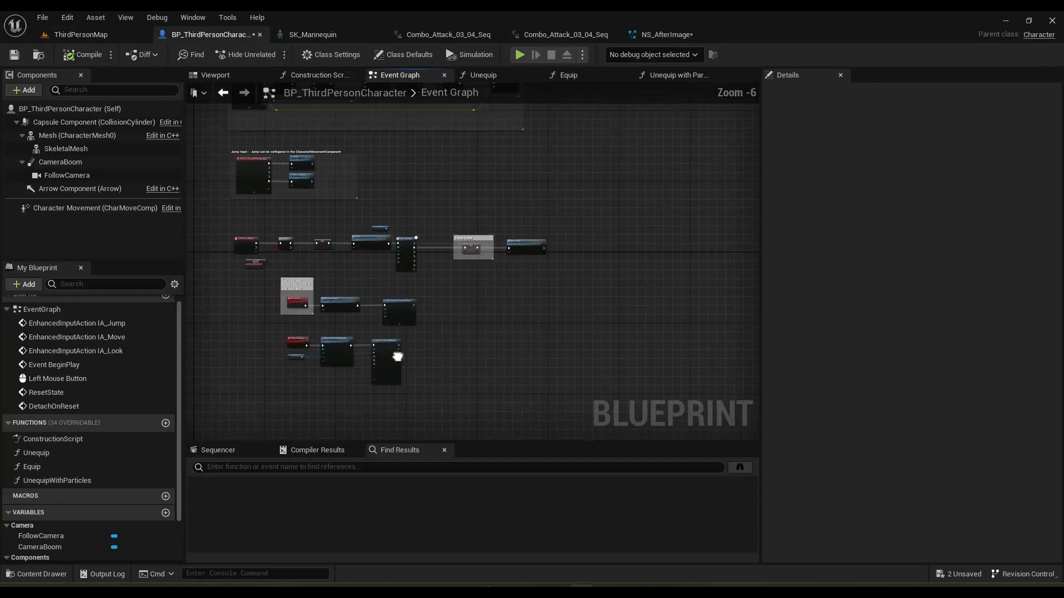
{"action": "scroll", "coordinate": [410, 366], "scroll_direction": "up", "scroll_amount": 7}
{"action": "right_click_drag", "start_coordinate": [493, 399], "coordinate": [602, 217]}
{"action": "scroll", "coordinate": [603, 218], "scroll_direction": "down", "scroll_amount": 3}
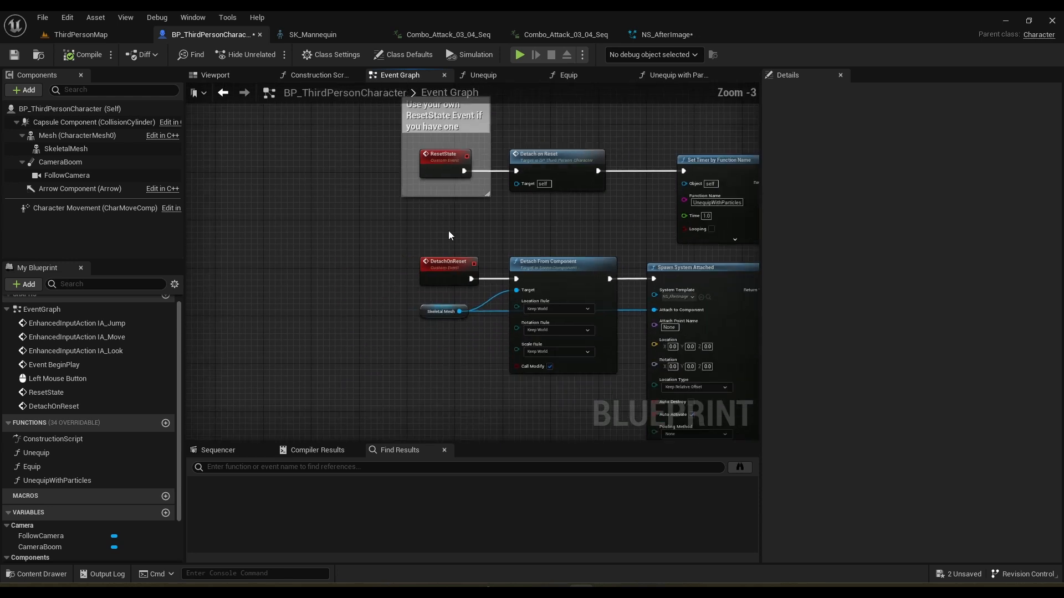
{"action": "left_click_drag", "start_coordinate": [375, 224], "coordinate": [631, 414]}
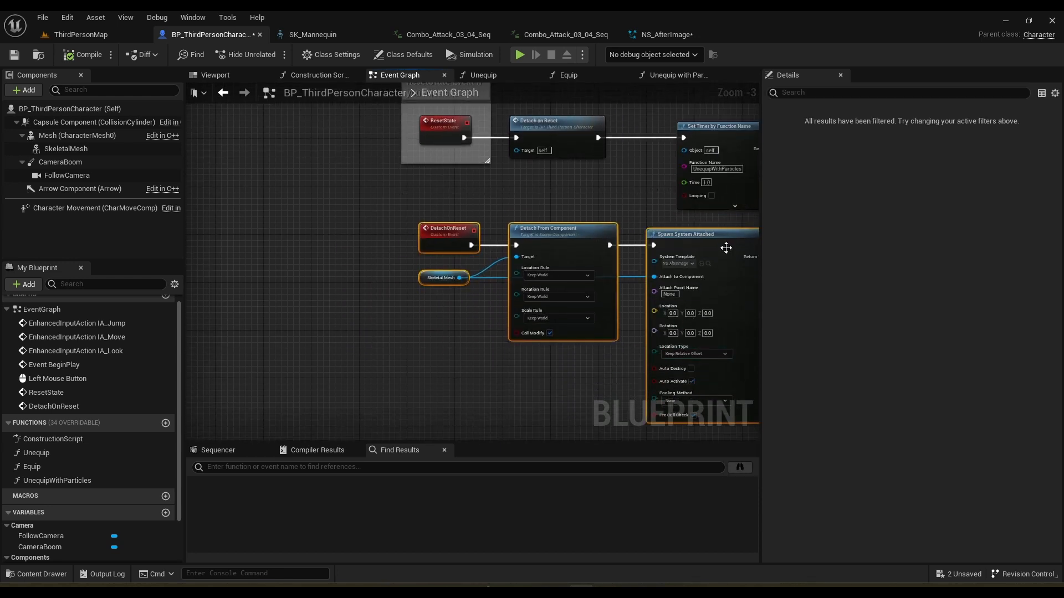
{"action": "left_click_drag", "start_coordinate": [726, 248], "coordinate": [740, 318]}
Locate the attack node's AM_Attack montage in the content browser, and open the Blueprints folder inside ThirdPerson.
{"action": "right_click_drag", "start_coordinate": [669, 225], "coordinate": [377, 435]}
{"action": "scroll", "coordinate": [443, 267], "scroll_direction": "up", "scroll_amount": 3}
{"action": "right_click_drag", "start_coordinate": [443, 267], "coordinate": [453, 270]}
{"action": "left_click", "coordinate": [423, 249]}
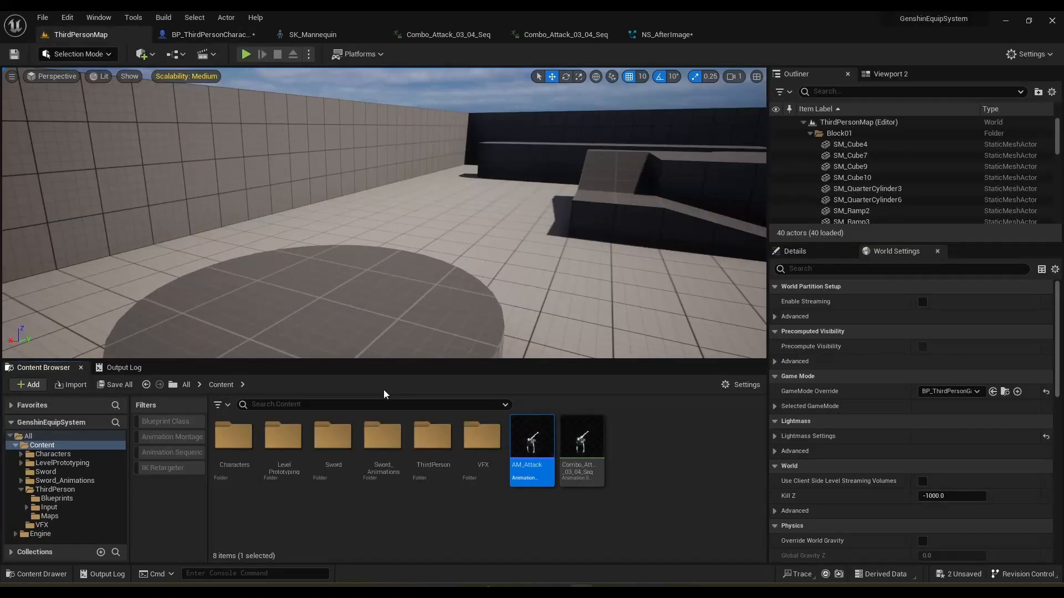
{"action": "left_click", "coordinate": [429, 448]}
{"action": "double_click", "coordinate": [429, 448]}
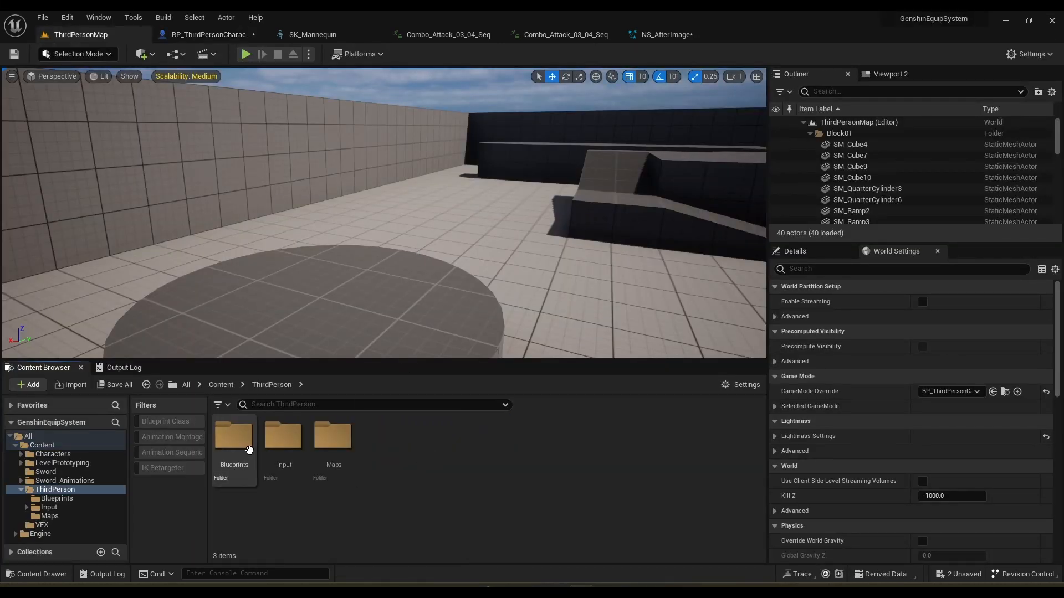
{"action": "double_click", "coordinate": [233, 437]}
Create a Blueprint class with AnimNotify as its parent and name it ResetAttack.
{"action": "right_click", "coordinate": [382, 472]}
{"action": "left_click", "coordinate": [413, 136]}
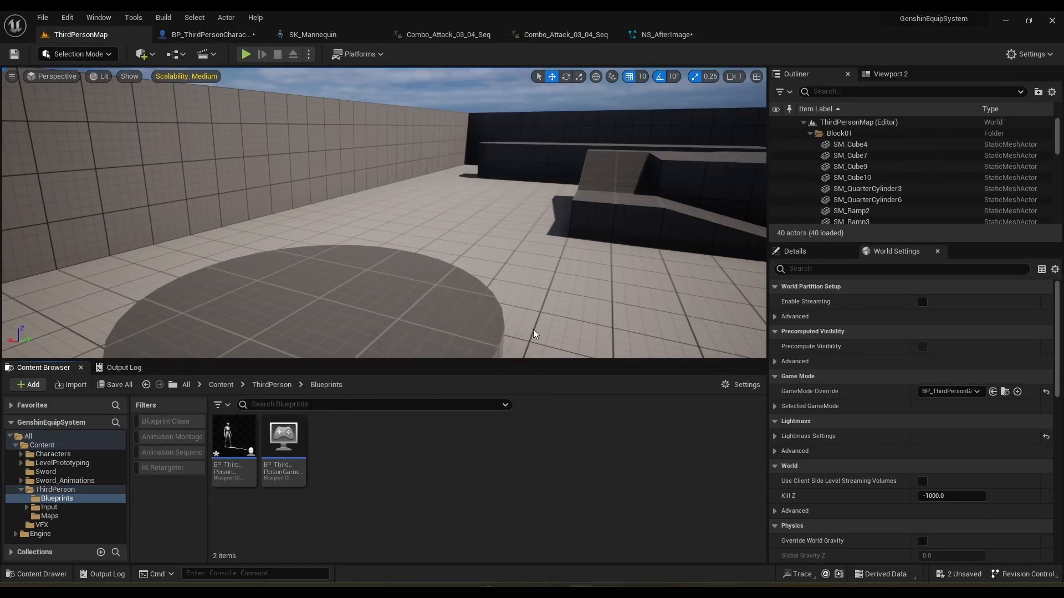
{"action": "left_click", "coordinate": [375, 374]}
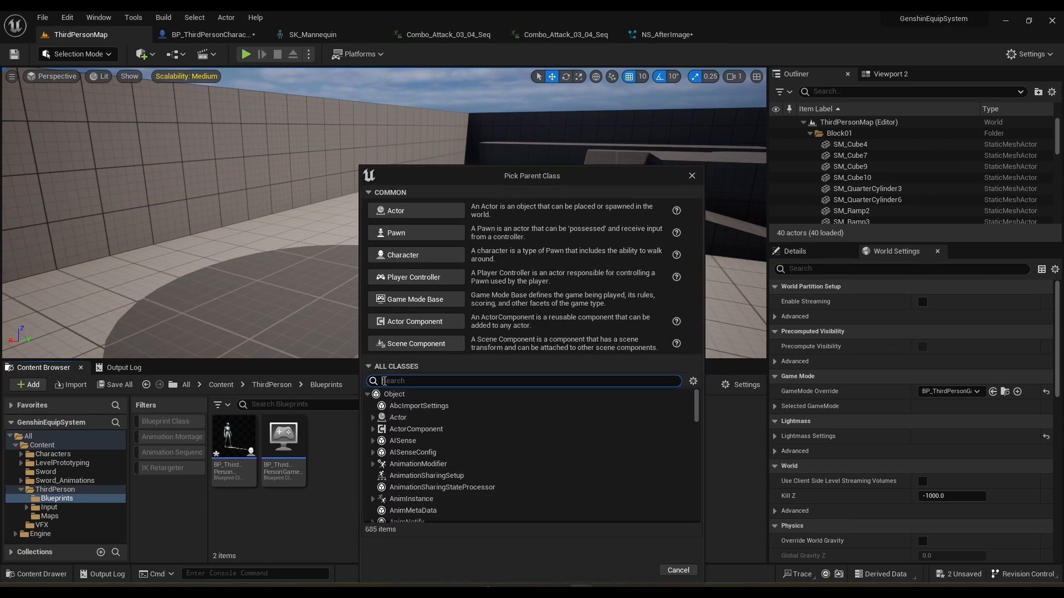
{"action": "type", "text": "anim no"}
{"action": "left_click", "coordinate": [470, 407]}
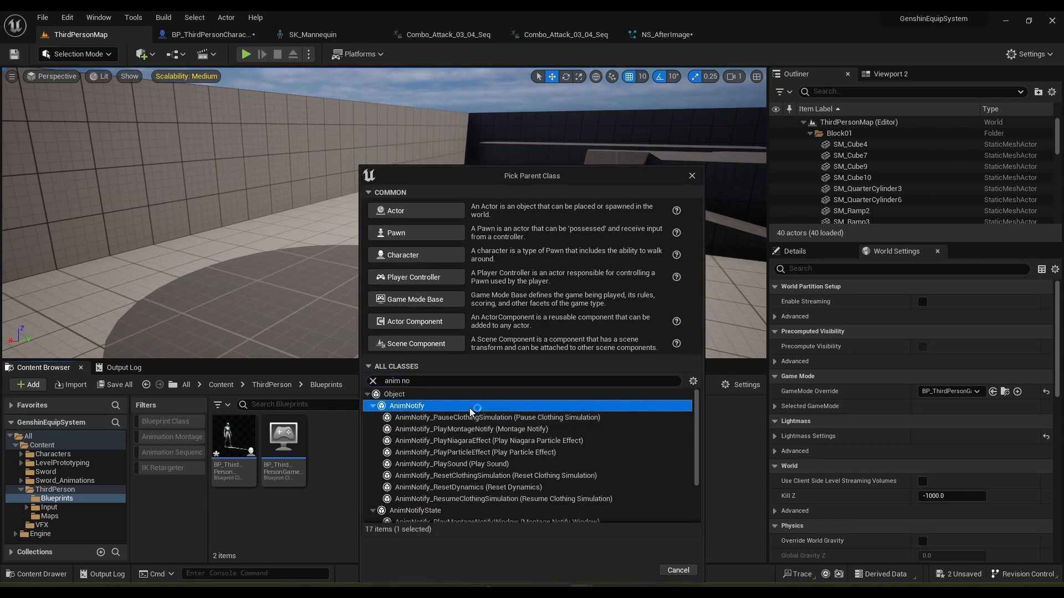
{"action": "left_click", "coordinate": [635, 571]}
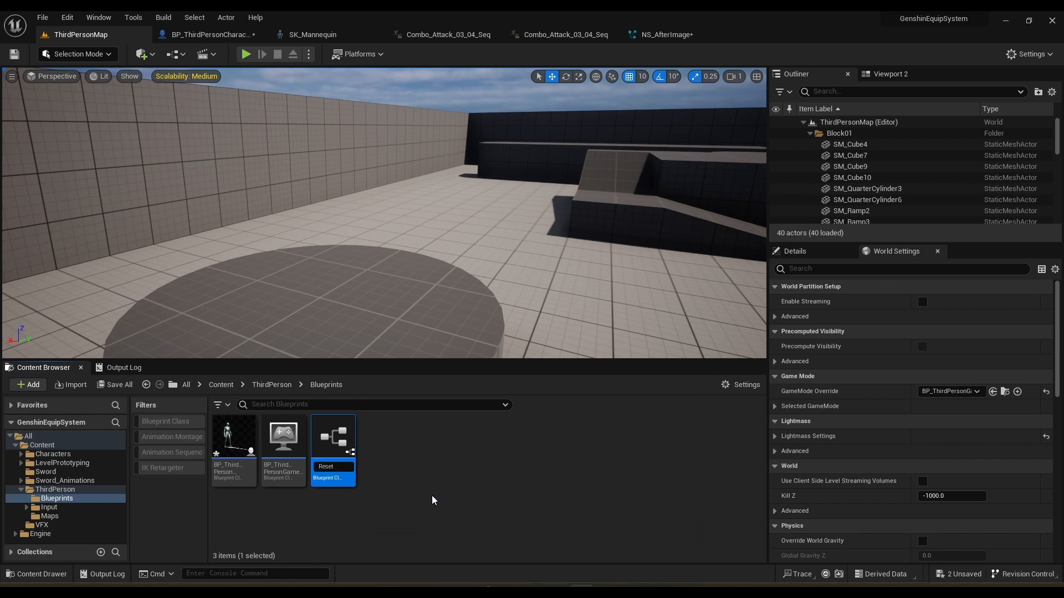
{"action": "left_click", "coordinate": [409, 476]}
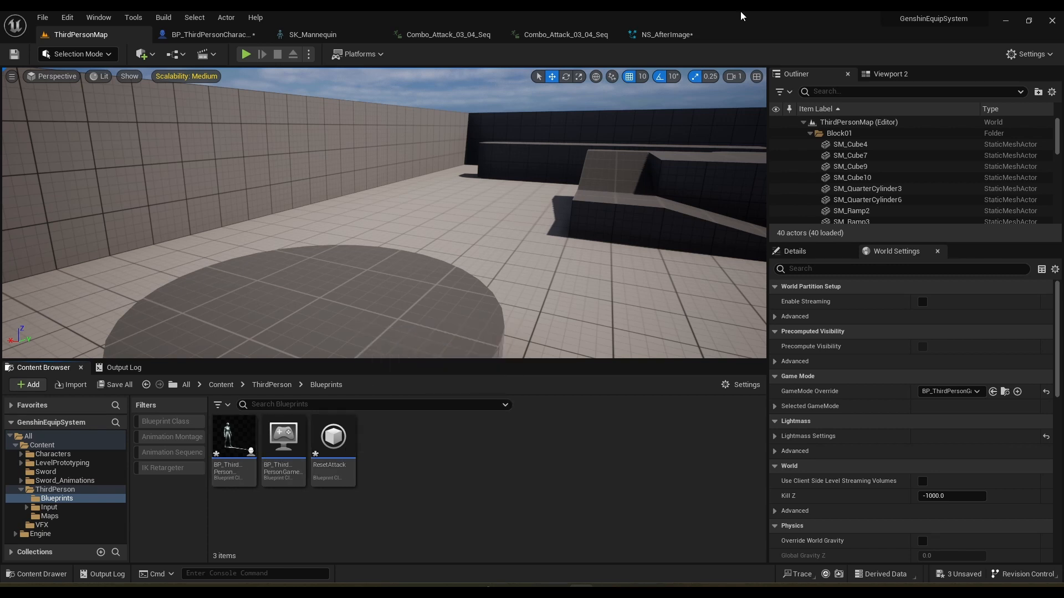
Create another Blueprint class named ResetState in the Blueprints folder.
{"action": "right_click", "coordinate": [377, 461]}
{"action": "mouse_move", "coordinate": [435, 273]}
{"action": "left_click", "coordinate": [598, 336]}
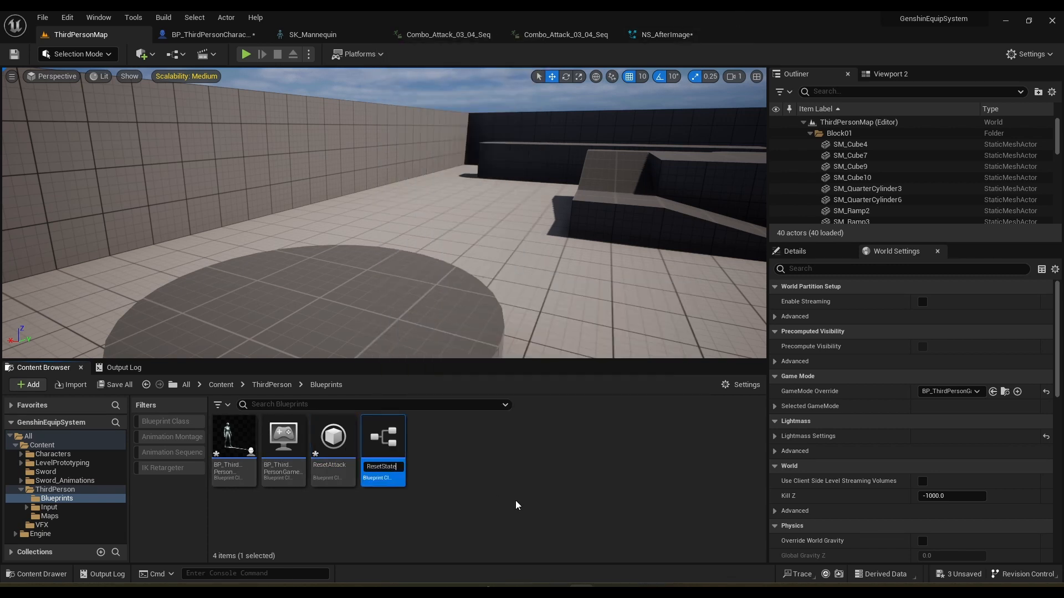
Open the ResetAttack blueprint and override its Received Notify function.
{"action": "double_click", "coordinate": [334, 441]}
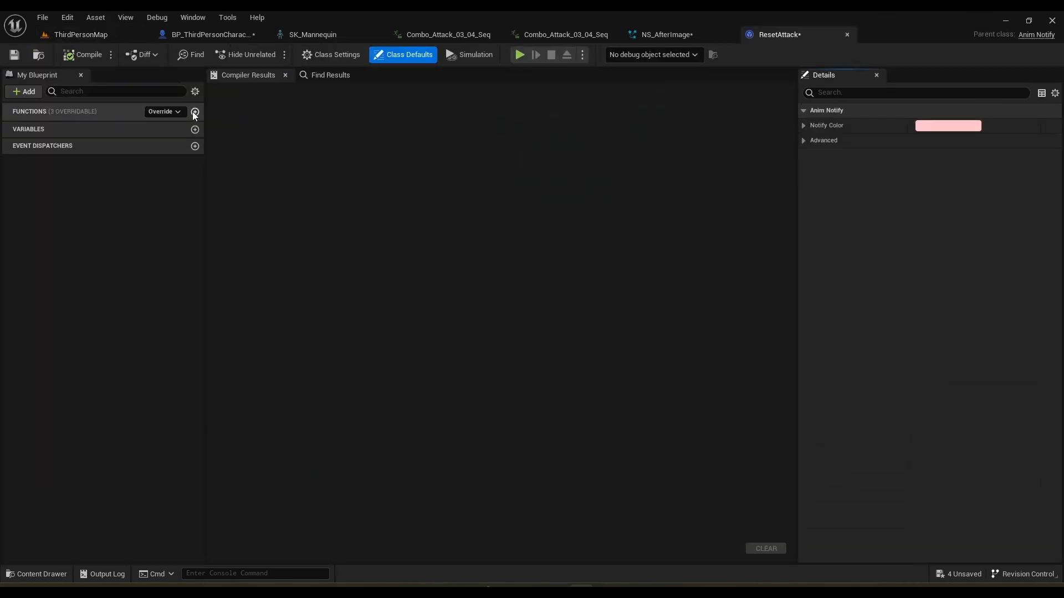
{"action": "left_click", "coordinate": [165, 112]}
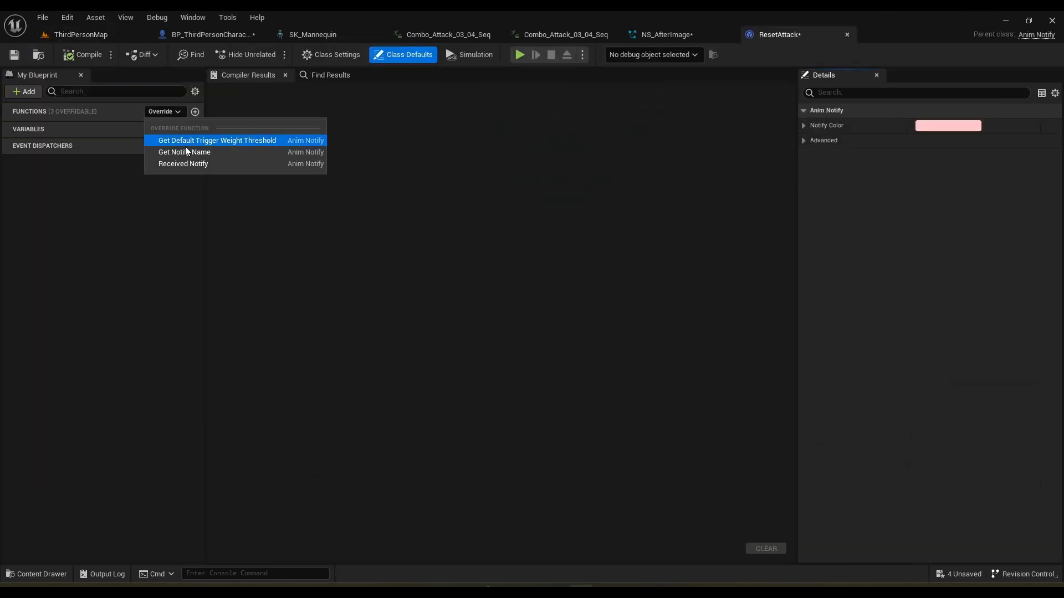
{"action": "left_click", "coordinate": [217, 165]}
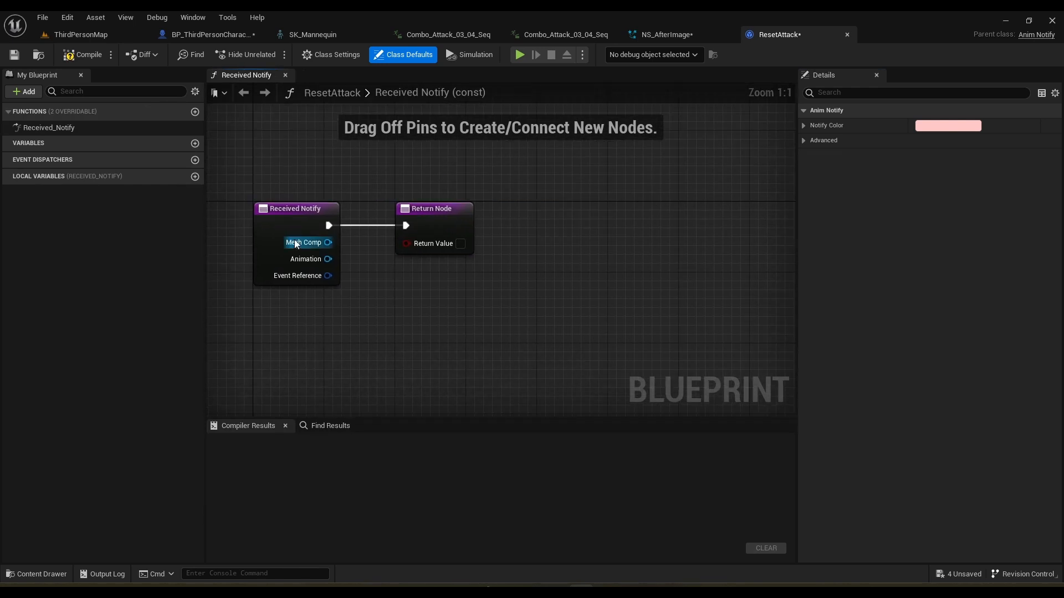
Add Get Owner from Mesh Comp and cast its return value to BP_ThirdPersonCharacter.
{"action": "left_click_drag", "start_coordinate": [294, 239], "coordinate": [317, 286]}
{"action": "type", "text": "get owner"}
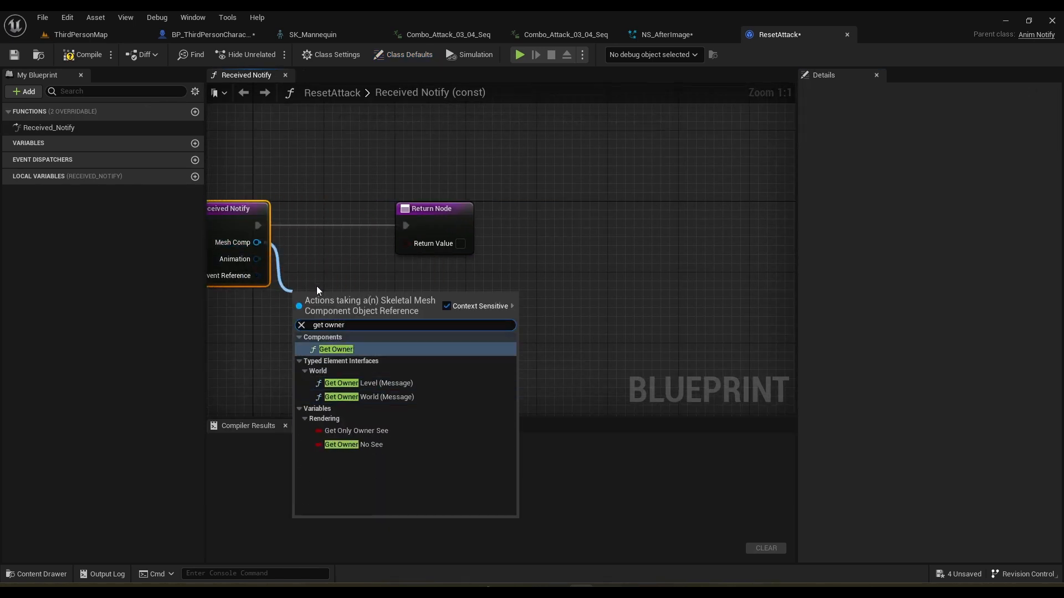
{"action": "key", "text": "Return"}
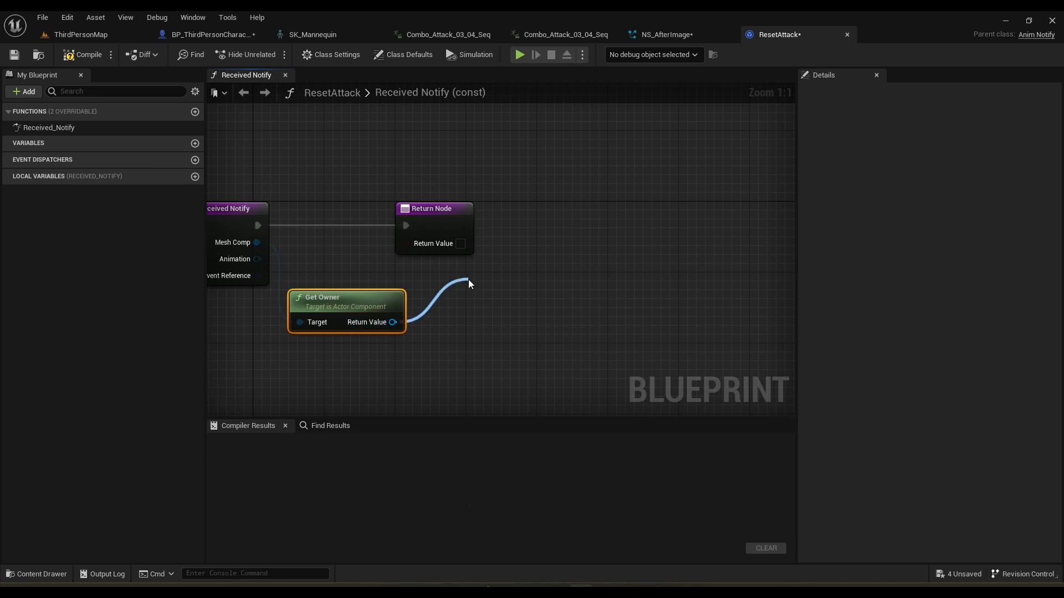
{"action": "left_click_drag", "start_coordinate": [468, 283], "coordinate": [469, 284]}
{"action": "type", "text": "cast to "}
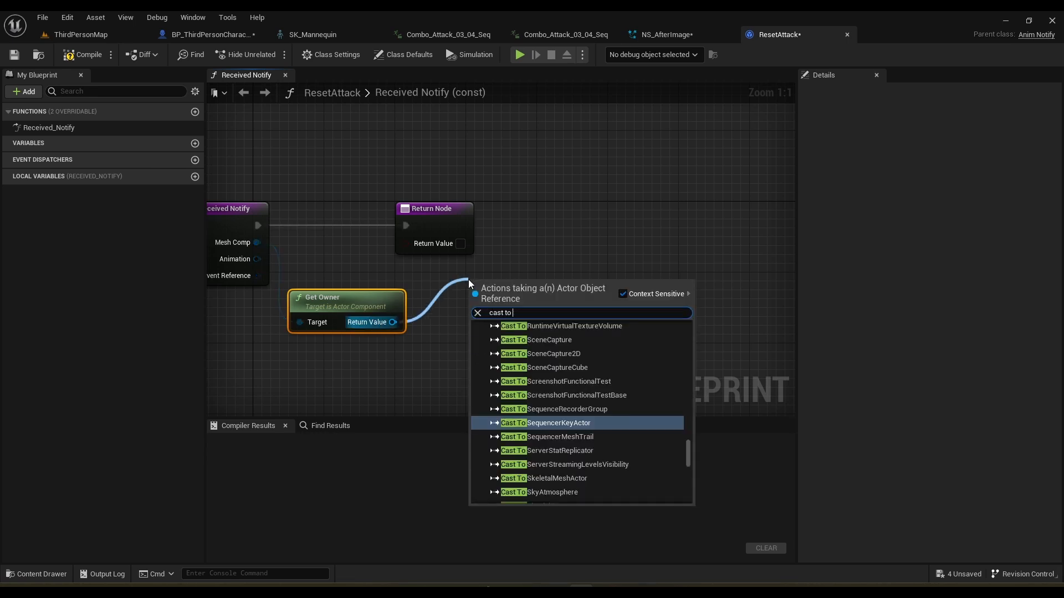
{"action": "type", "text": "th"}
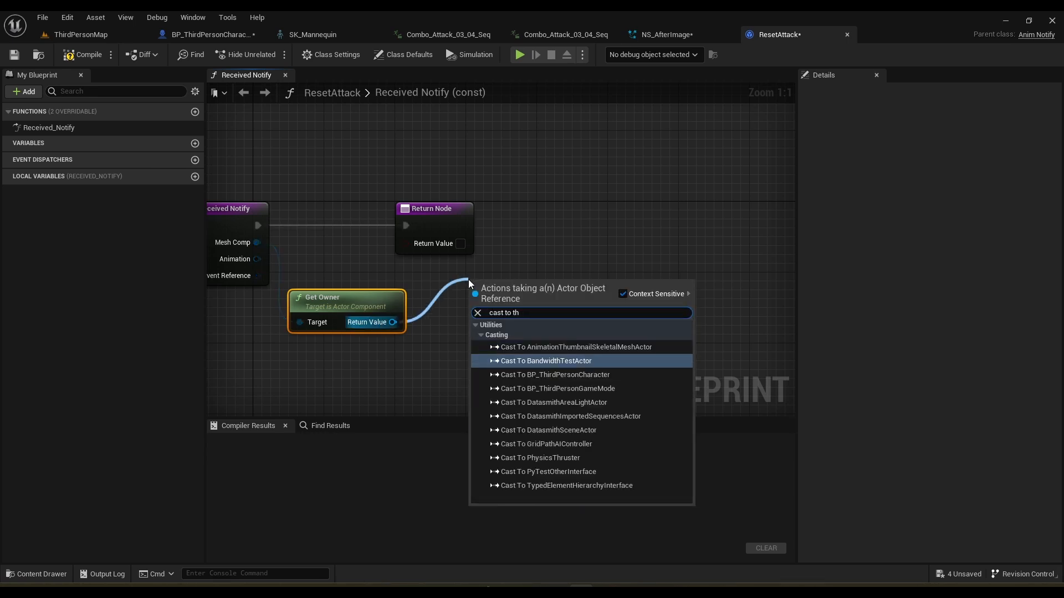
{"action": "type", "text": "i"}
{"action": "key", "text": "Up"}
{"action": "key", "text": "Return"}
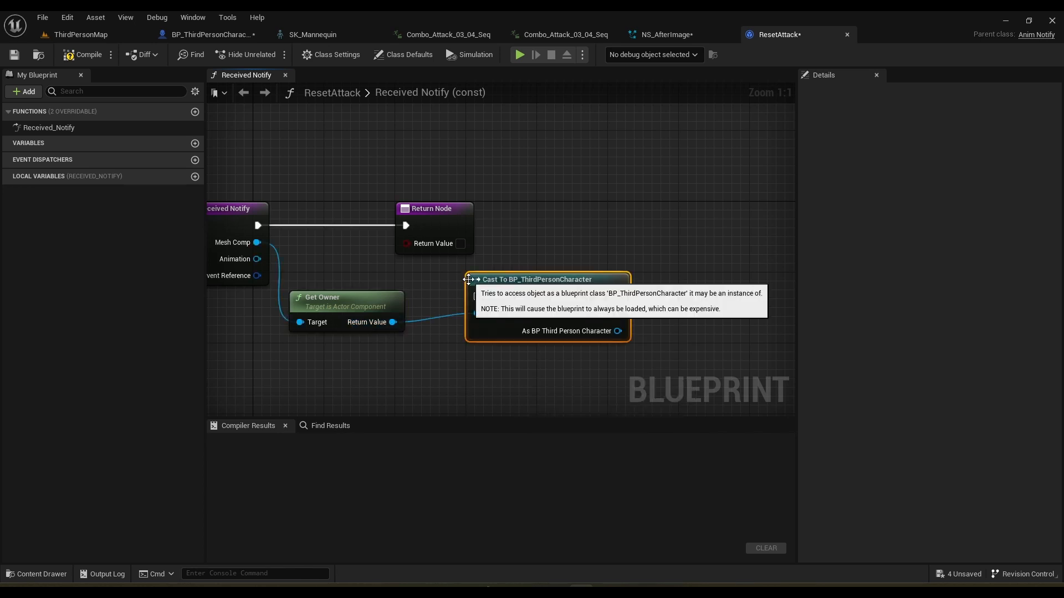
Add a Set Is Attacking node from the cast's character reference, leaving it false, and wire it to the cast's execution output.
{"action": "right_click_drag", "start_coordinate": [604, 338], "coordinate": [376, 297]}
{"action": "left_click_drag", "start_coordinate": [391, 289], "coordinate": [431, 287]}
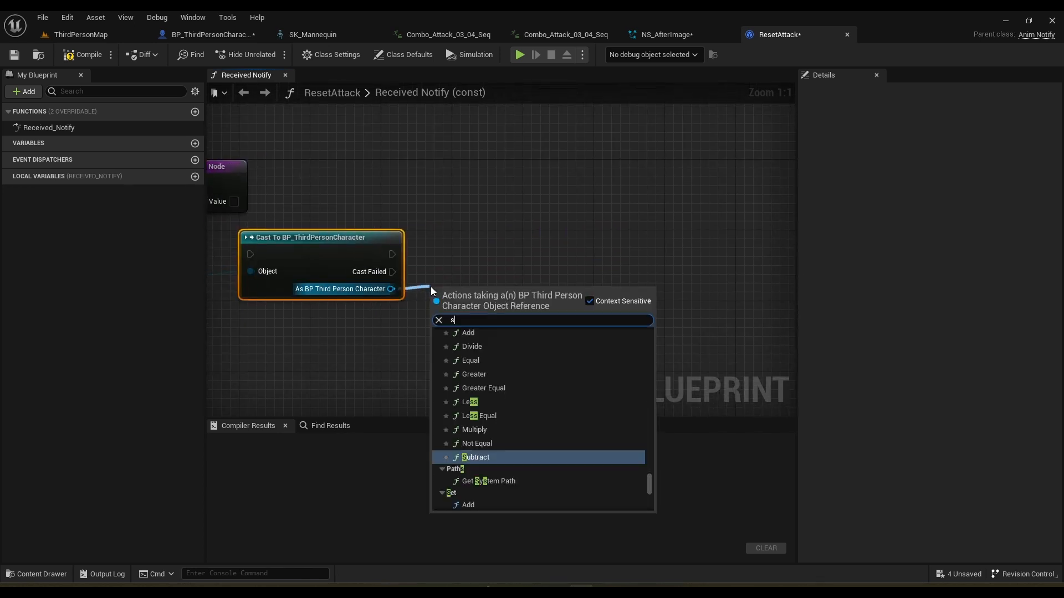
{"action": "type", "text": "set"}
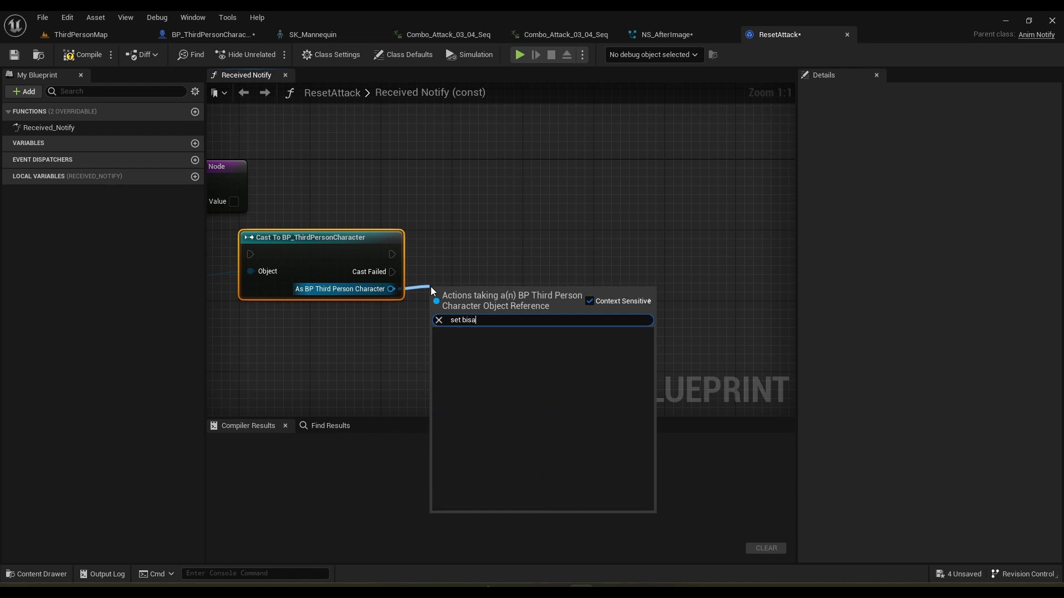
{"action": "type", "text": " attac"}
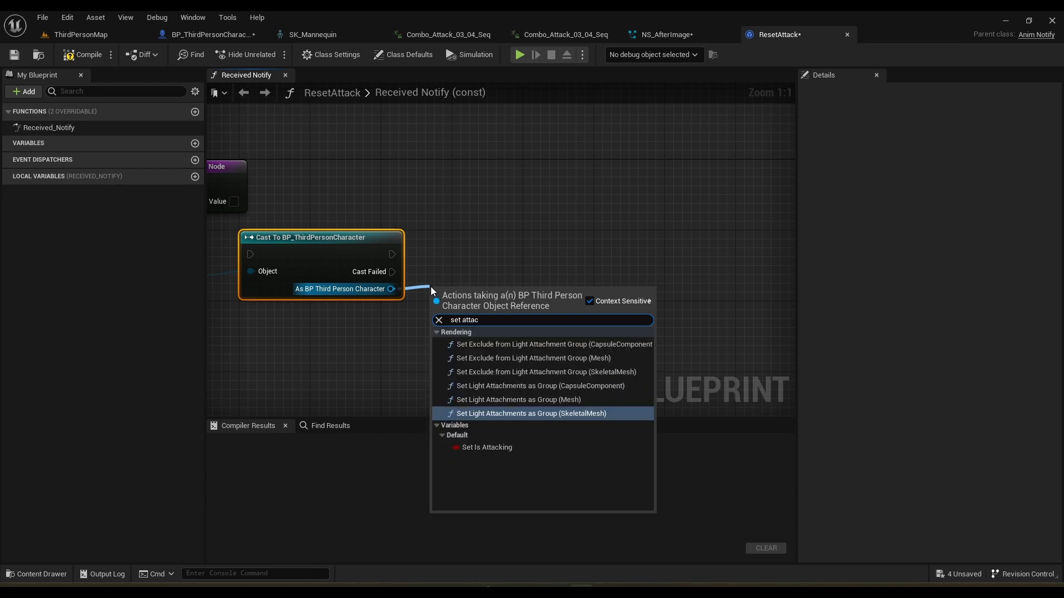
{"action": "key", "text": "Return"}
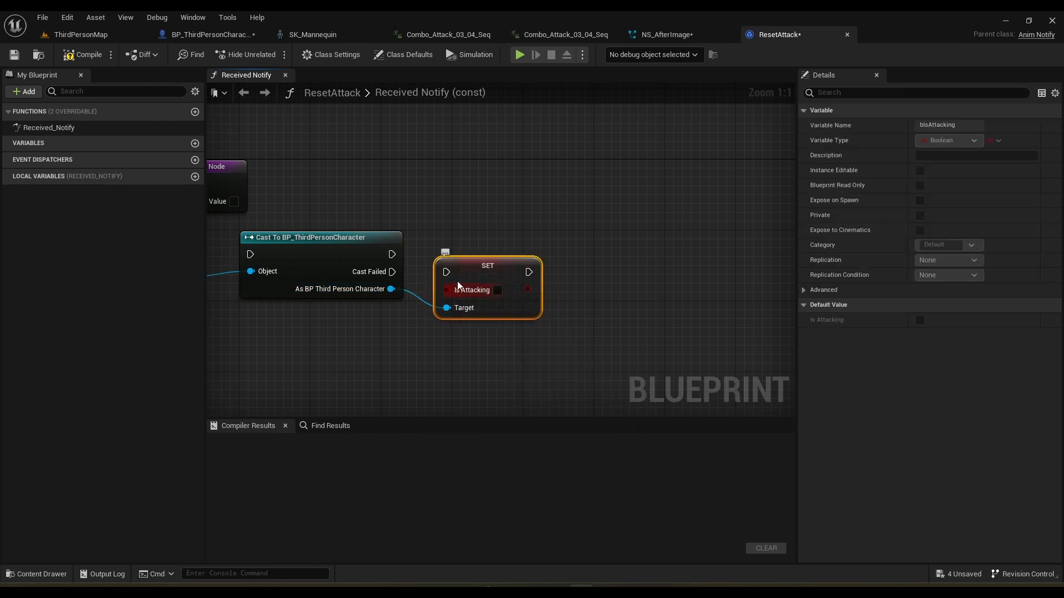
{"action": "left_click_drag", "start_coordinate": [461, 267], "coordinate": [451, 251]}
{"action": "left_click", "coordinate": [386, 206]}
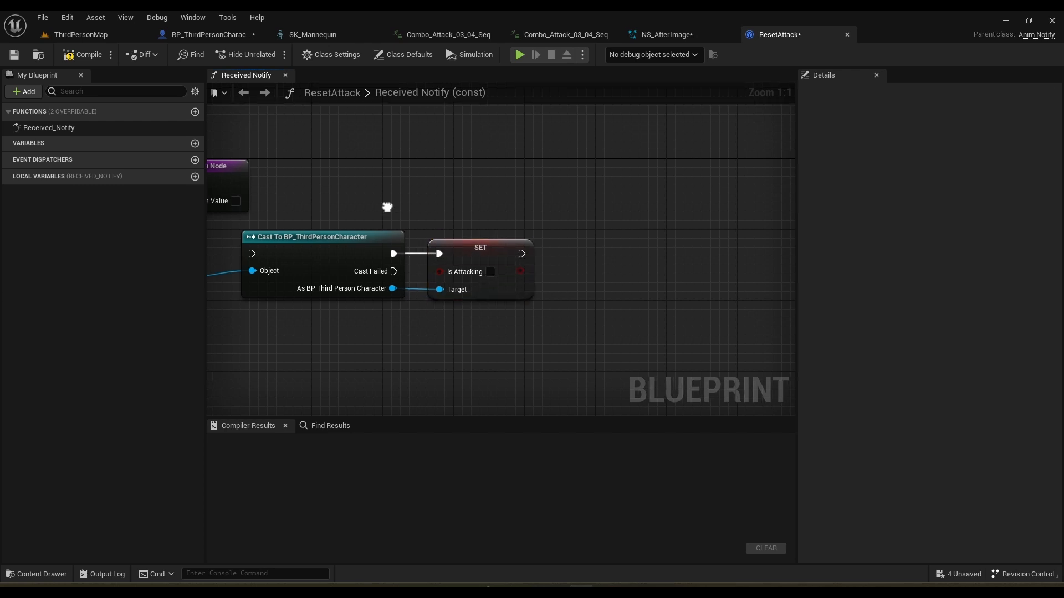
Route Received Notify through the cast and Set Is Attacking into the Return Node, enable Return Value, and align the nodes.
{"action": "right_click_drag", "start_coordinate": [387, 206], "coordinate": [578, 227]}
{"action": "left_click_drag", "start_coordinate": [223, 204], "coordinate": [442, 276]}
{"action": "left_click_drag", "start_coordinate": [470, 230], "coordinate": [681, 295]}
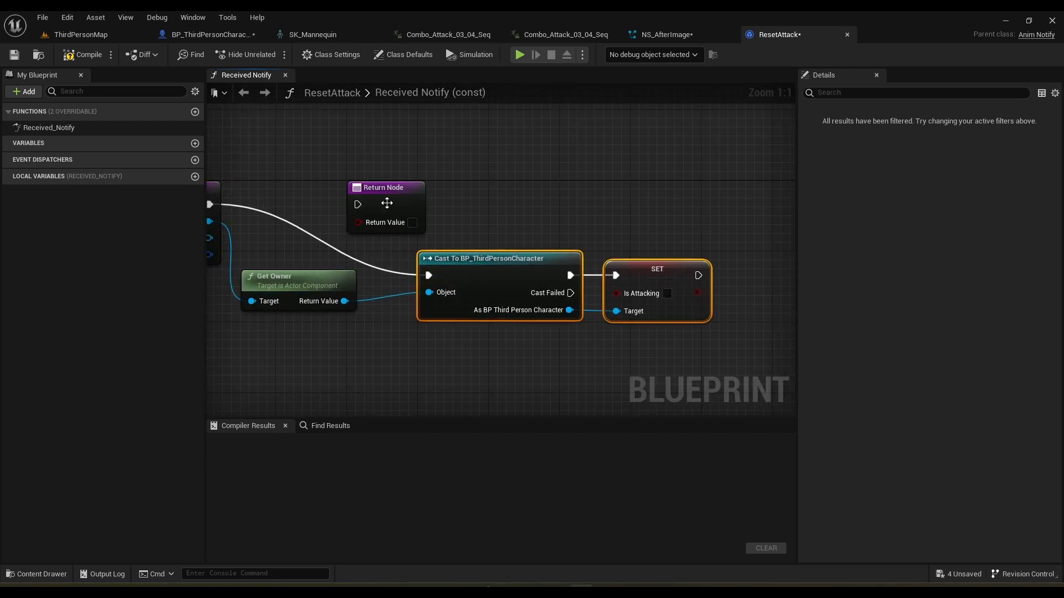
{"action": "left_click_drag", "start_coordinate": [387, 203], "coordinate": [706, 204]}
{"action": "left_click_drag", "start_coordinate": [546, 219], "coordinate": [678, 299]}
{"action": "left_click_drag", "start_coordinate": [547, 236], "coordinate": [730, 206]}
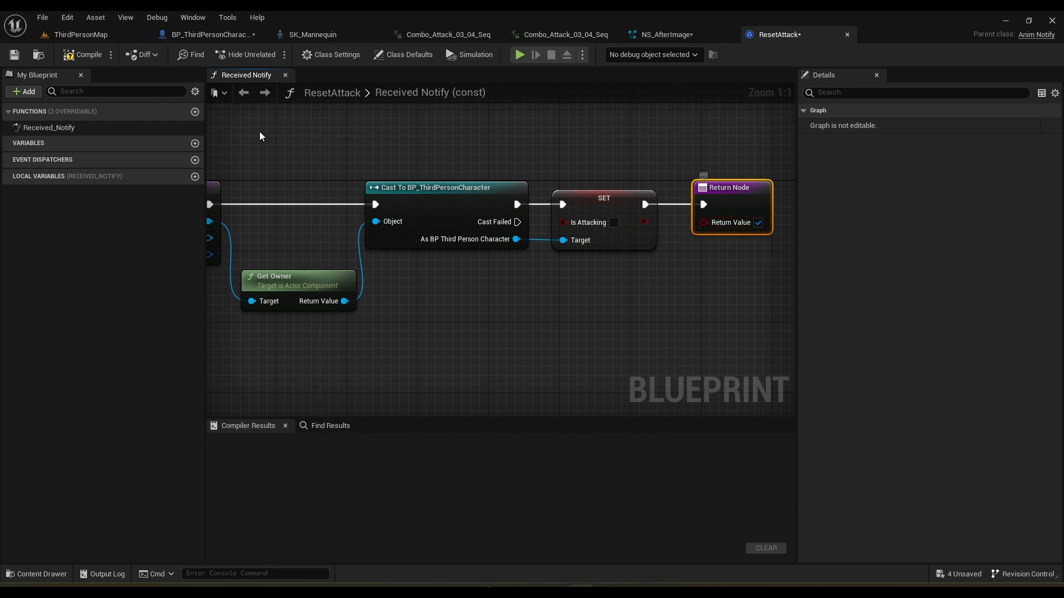
Open the ResetState blueprint from the Blueprints folder in the full Blueprint editor.
{"action": "left_click", "coordinate": [62, 35]}
{"action": "double_click", "coordinate": [404, 438]}
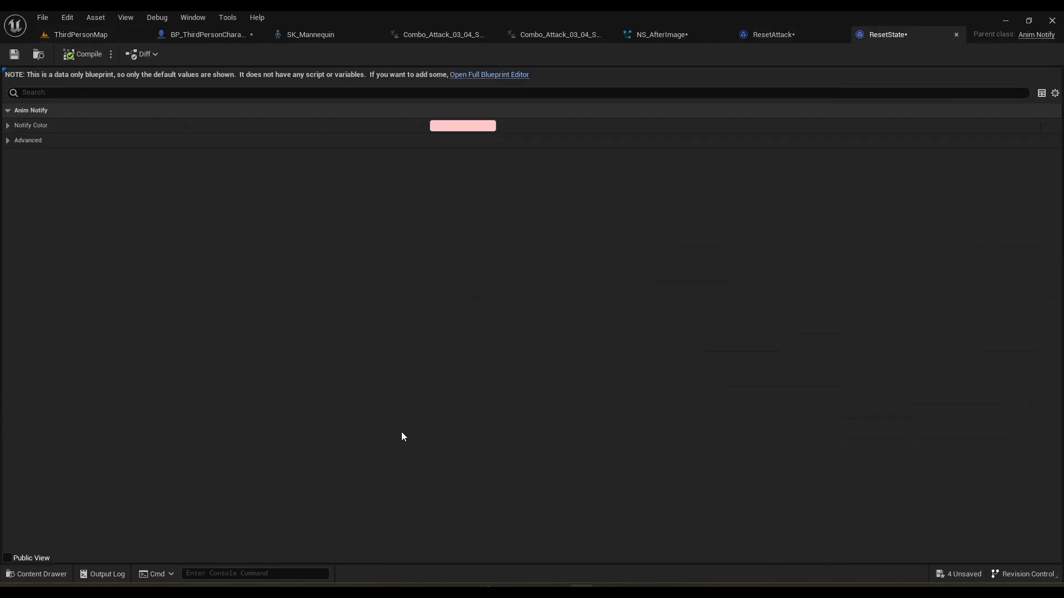
{"action": "left_click", "coordinate": [498, 76]}
After checking the character's ResetState event, override Received Notify in ResetState and spread its entry and return nodes apart.
{"action": "left_click", "coordinate": [231, 36]}
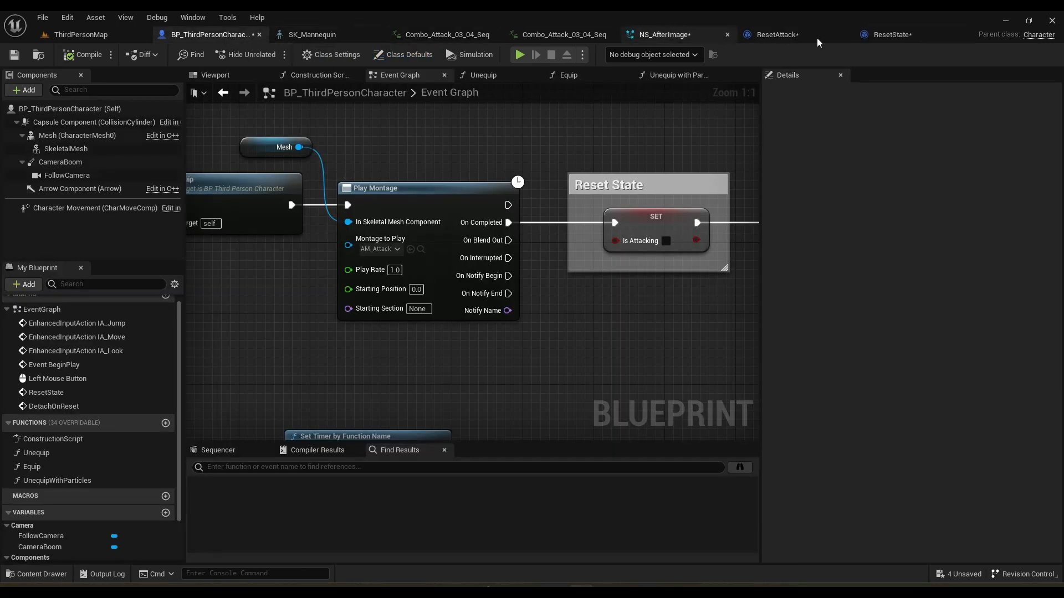
{"action": "right_click_drag", "start_coordinate": [215, 316], "coordinate": [660, 269]}
{"action": "scroll", "coordinate": [660, 269], "scroll_direction": "down", "scroll_amount": 2}
{"action": "right_click_drag", "start_coordinate": [590, 283], "coordinate": [631, 288]}
{"action": "left_click", "coordinate": [872, 34]}
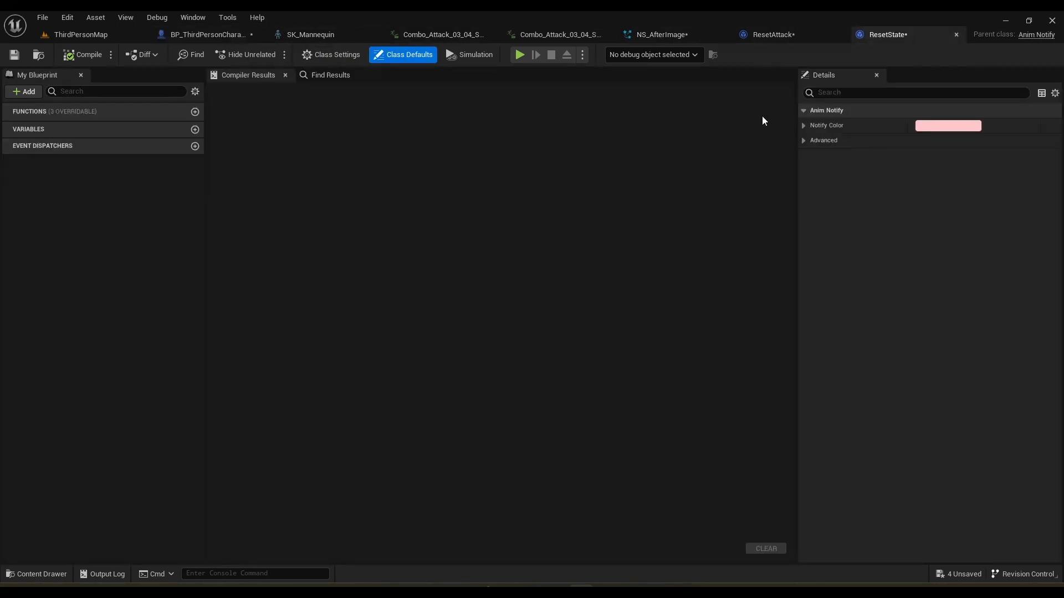
{"action": "left_click", "coordinate": [156, 112]}
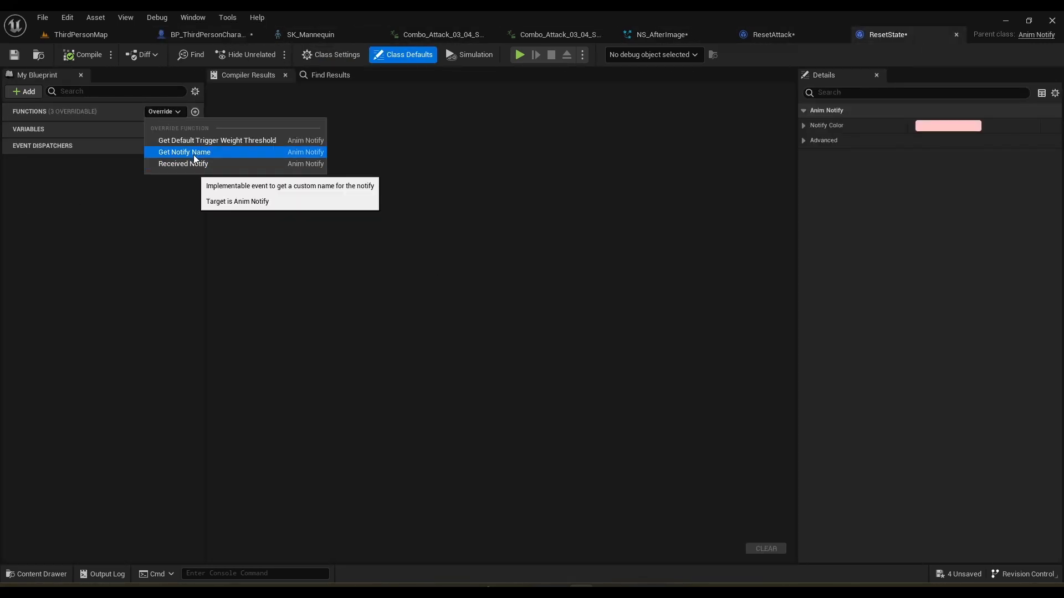
{"action": "left_click", "coordinate": [194, 153]}
{"action": "right_click_drag", "start_coordinate": [307, 235], "coordinate": [281, 282]}
{"action": "left_click_drag", "start_coordinate": [392, 264], "coordinate": [182, 265]}
{"action": "right_click_drag", "start_coordinate": [384, 311], "coordinate": [496, 326]}
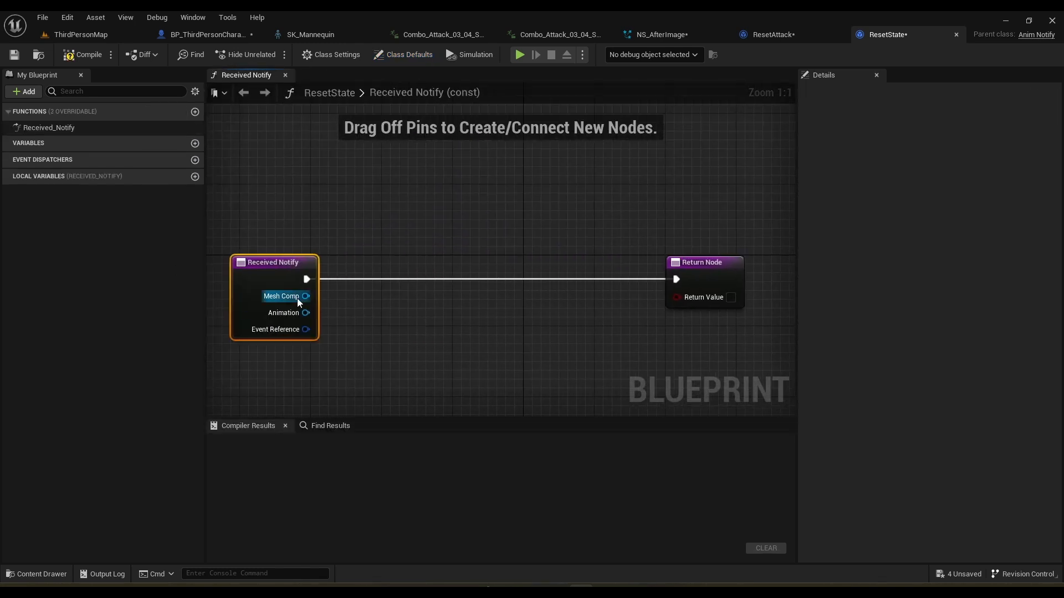
In ResetState, add Get Owner from Mesh Comp and cast its return value to BP_ThirdPersonCharacter.
{"action": "left_click_drag", "start_coordinate": [361, 344], "coordinate": [361, 343]}
{"action": "type", "text": "get ownert"}
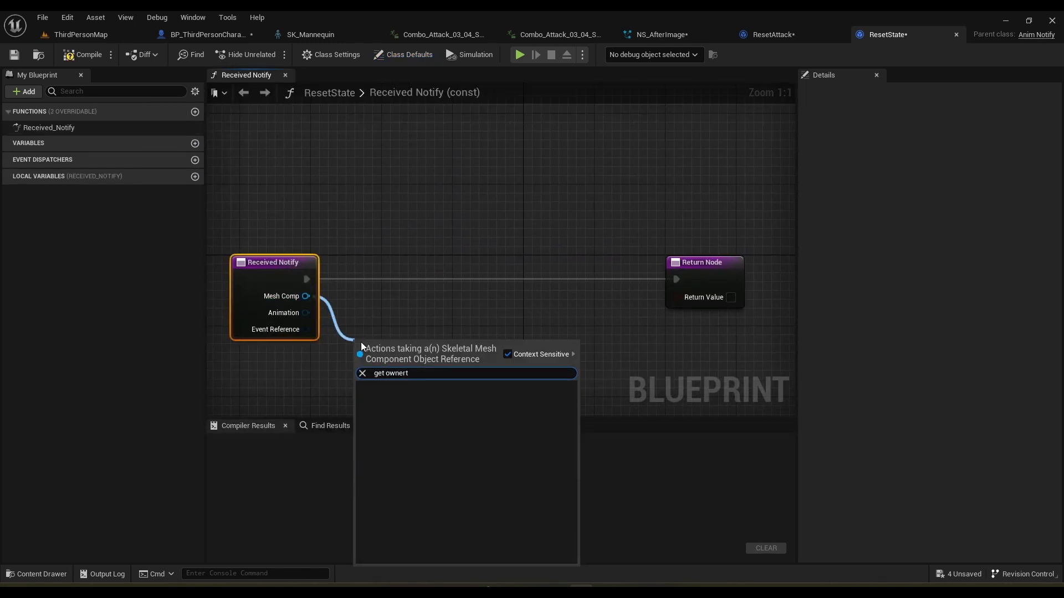
{"action": "key", "text": "Up"}
{"action": "key", "text": "Up"}
{"action": "key", "text": "Return"}
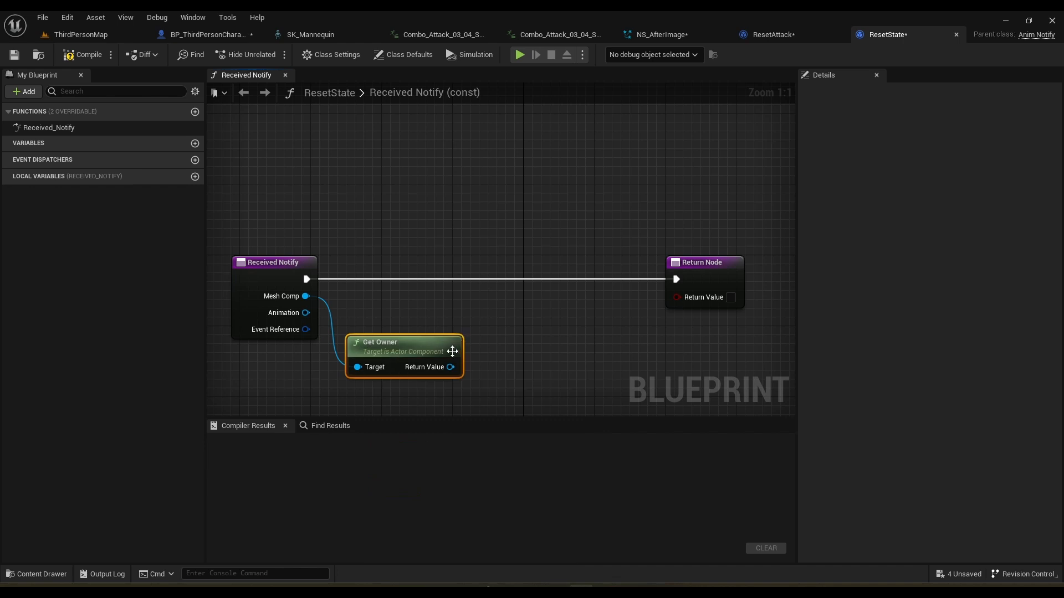
{"action": "left_click_drag", "start_coordinate": [530, 281], "coordinate": [531, 281]}
{"action": "type", "text": "cast "}
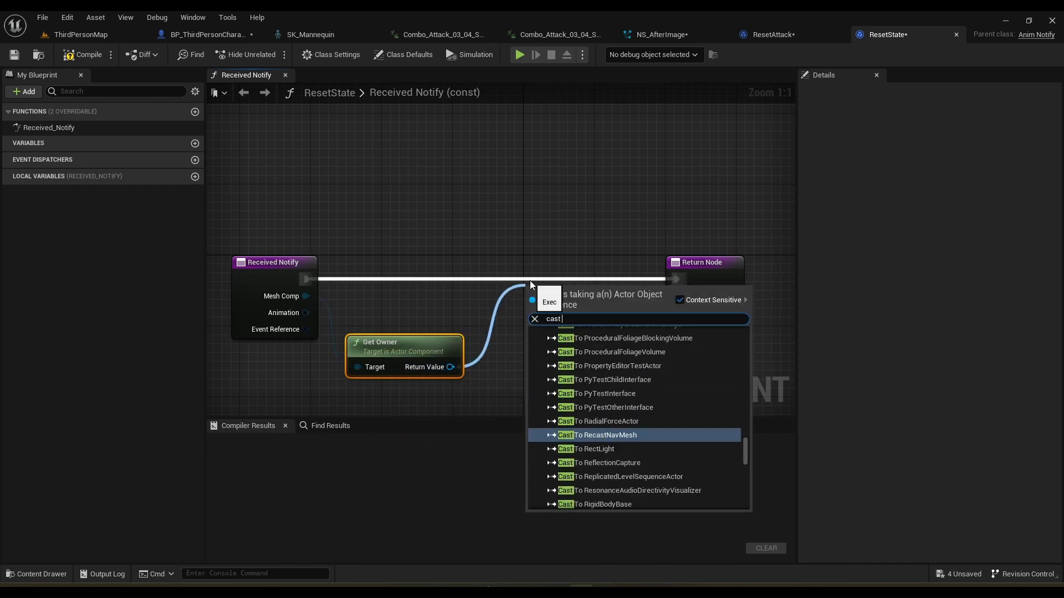
{"action": "type", "text": "to thir"}
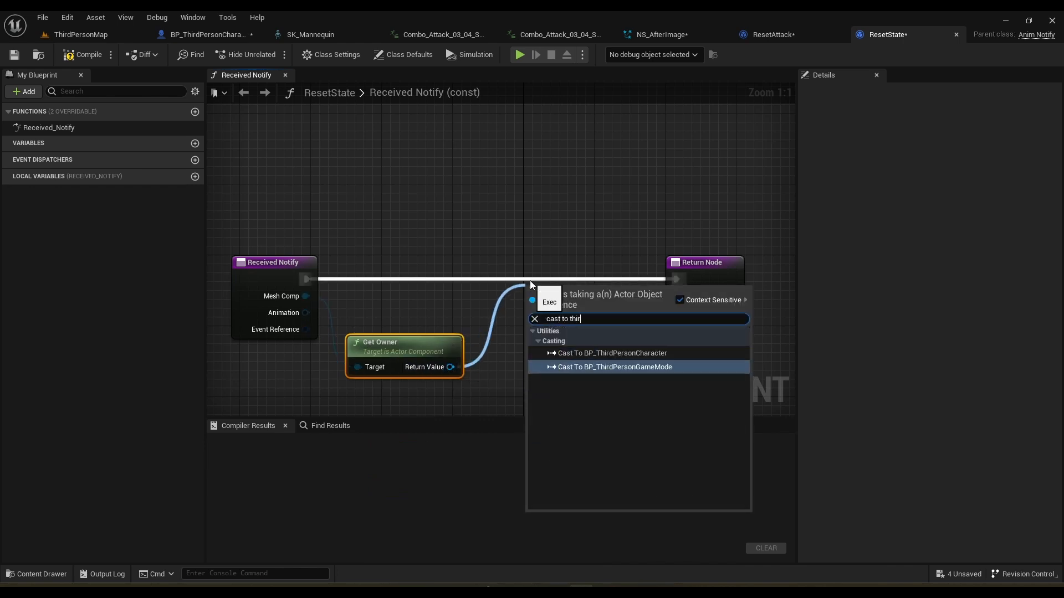
{"action": "key", "text": "Up"}
{"action": "key", "text": "Return"}
Call the Reset State event on the cast's character reference after the cast succeeds.
{"action": "right_click_drag", "start_coordinate": [560, 244], "coordinate": [348, 228]}
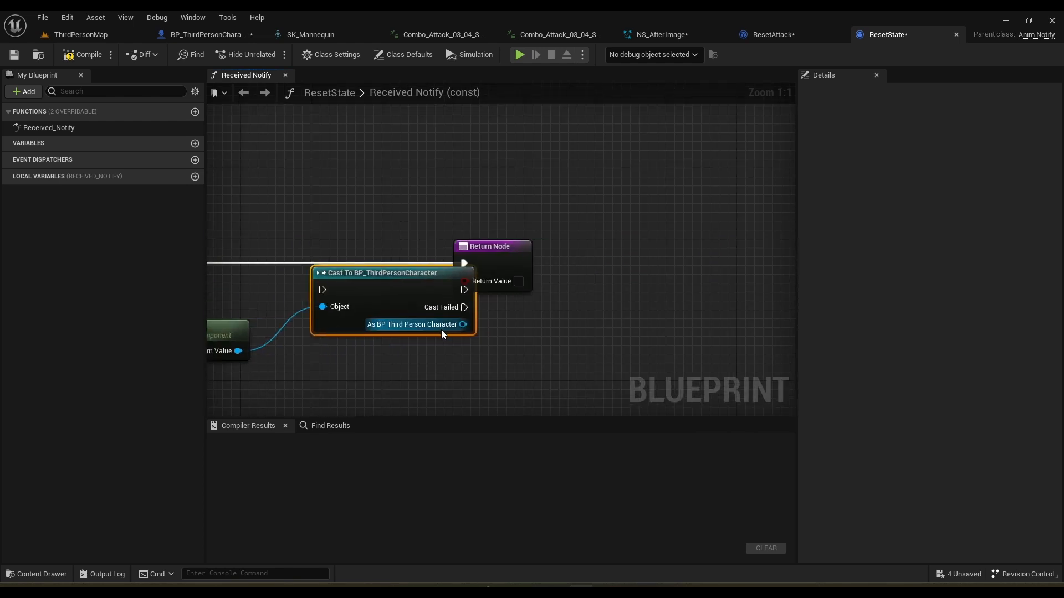
{"action": "left_click_drag", "start_coordinate": [463, 324], "coordinate": [605, 272]}
{"action": "type", "text": "reset s"}
{"action": "key", "text": "Return"}
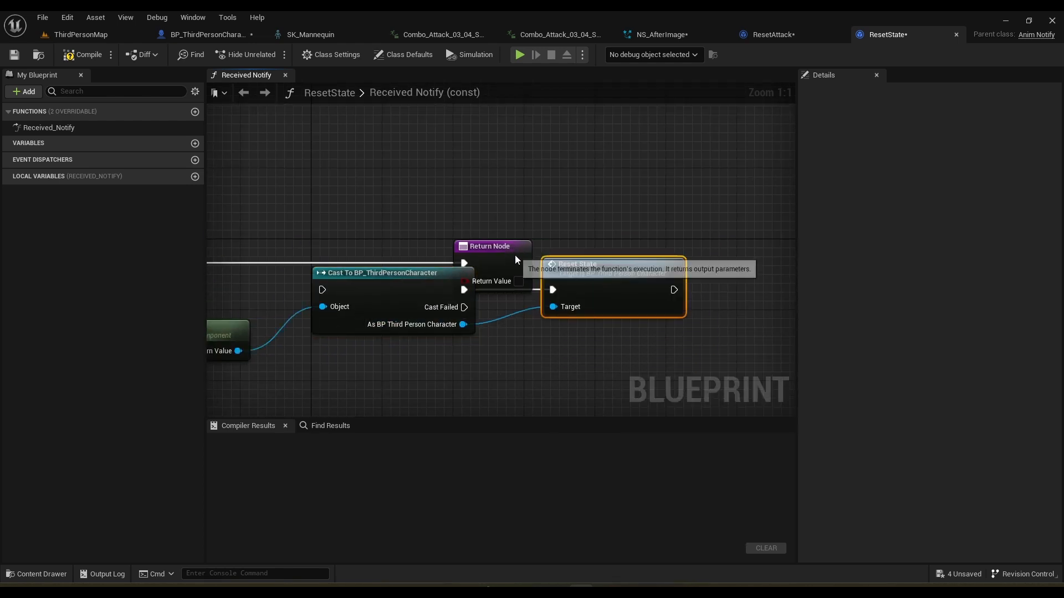
Place the Return Node after Reset State and connect the execution flow from Received Notify through the cast to it.
{"action": "left_click_drag", "start_coordinate": [514, 255], "coordinate": [739, 280]}
{"action": "left_click_drag", "start_coordinate": [634, 291], "coordinate": [632, 289]}
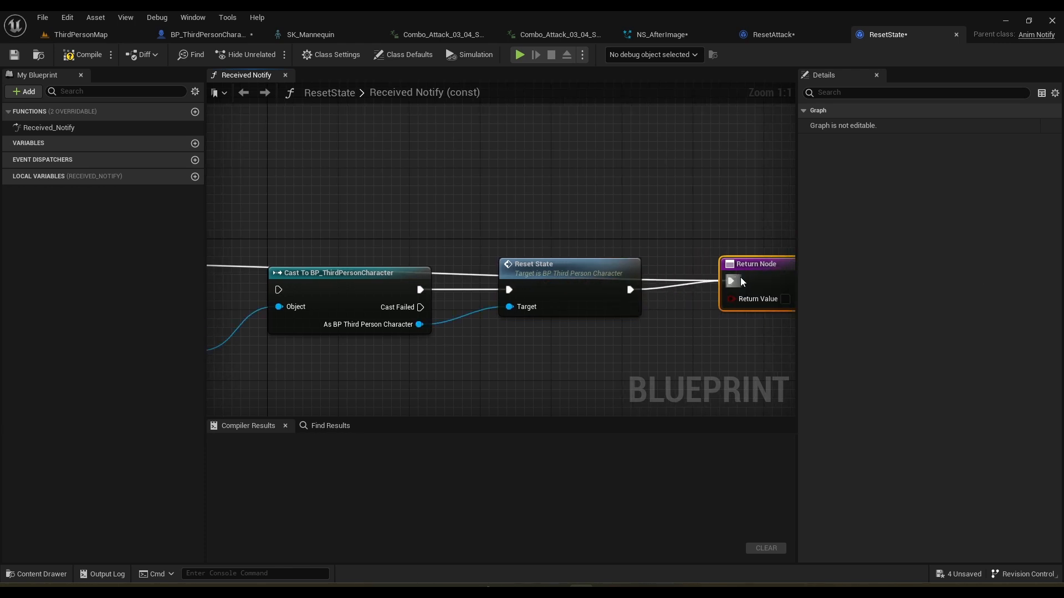
{"action": "left_click_drag", "start_coordinate": [740, 277], "coordinate": [740, 286]}
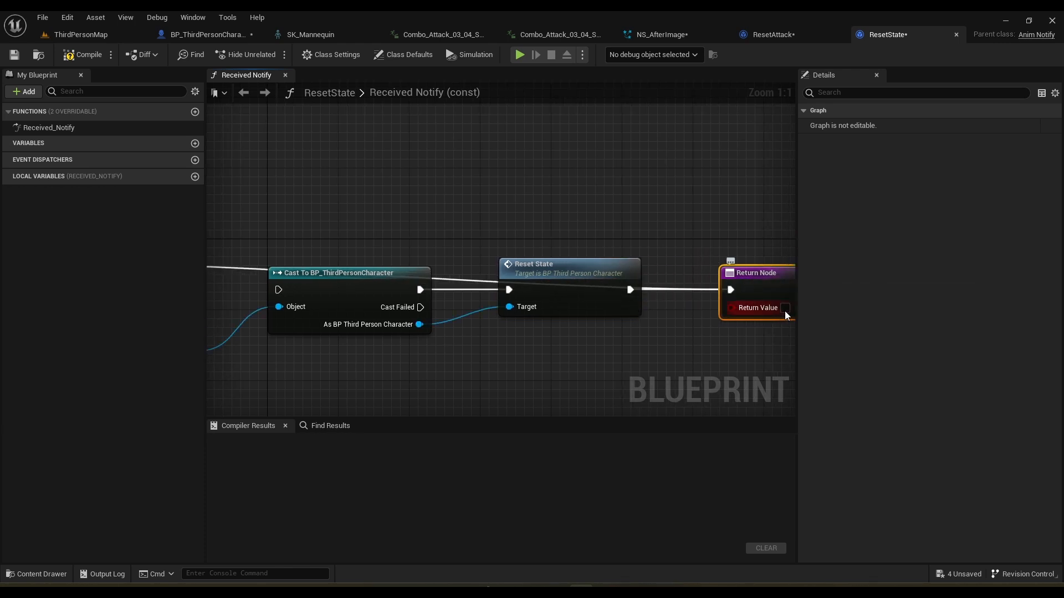
{"action": "right_click_drag", "start_coordinate": [478, 224], "coordinate": [716, 214]}
{"action": "left_click_drag", "start_coordinate": [289, 252], "coordinate": [267, 289]}
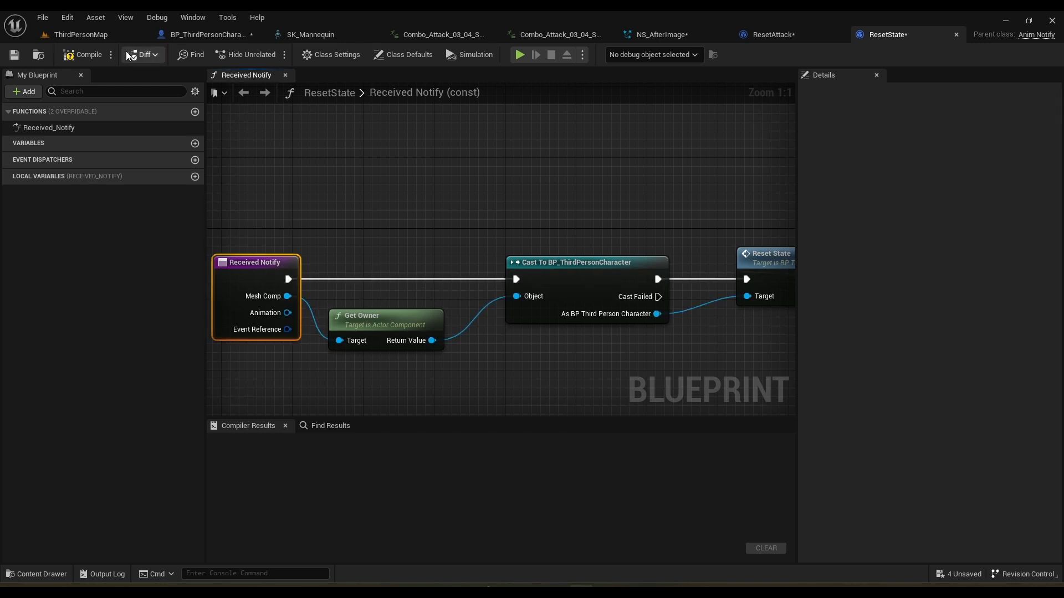
Compile the ResetState blueprint and save all modified assets.
{"action": "left_click", "coordinate": [82, 55]}
{"action": "left_click", "coordinate": [38, 15]}
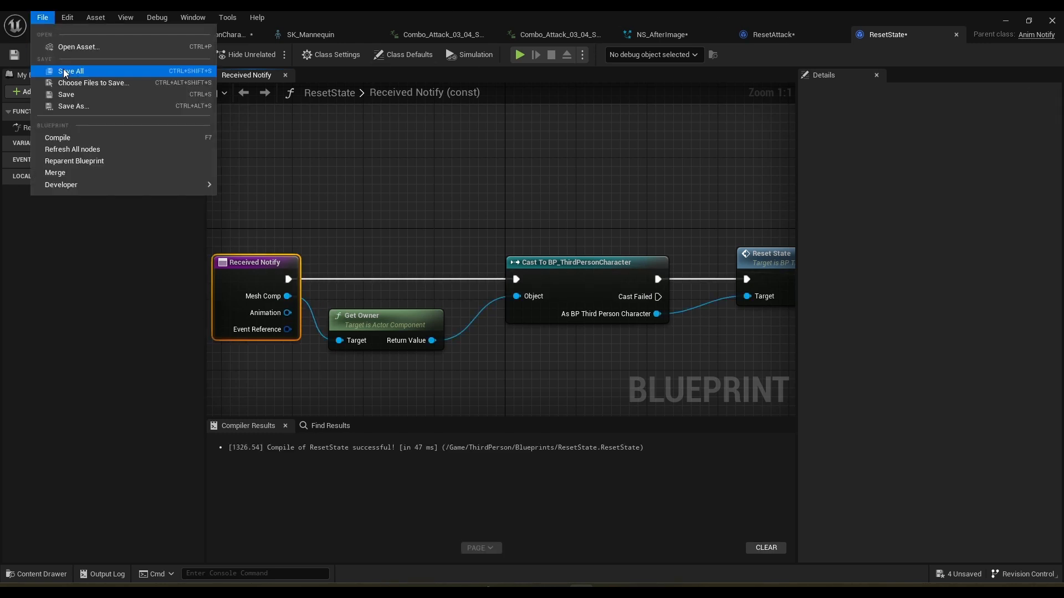
{"action": "left_click", "coordinate": [70, 72]}
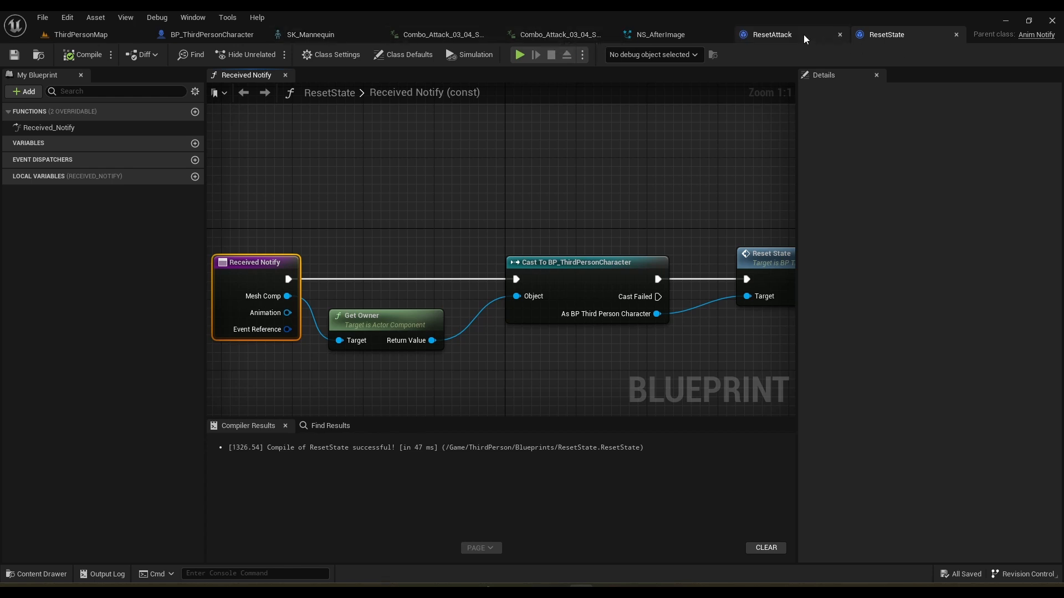
Open the AM_Attack montage and add a ResetAttack notify at about frame 37.
{"action": "left_click", "coordinate": [181, 37]}
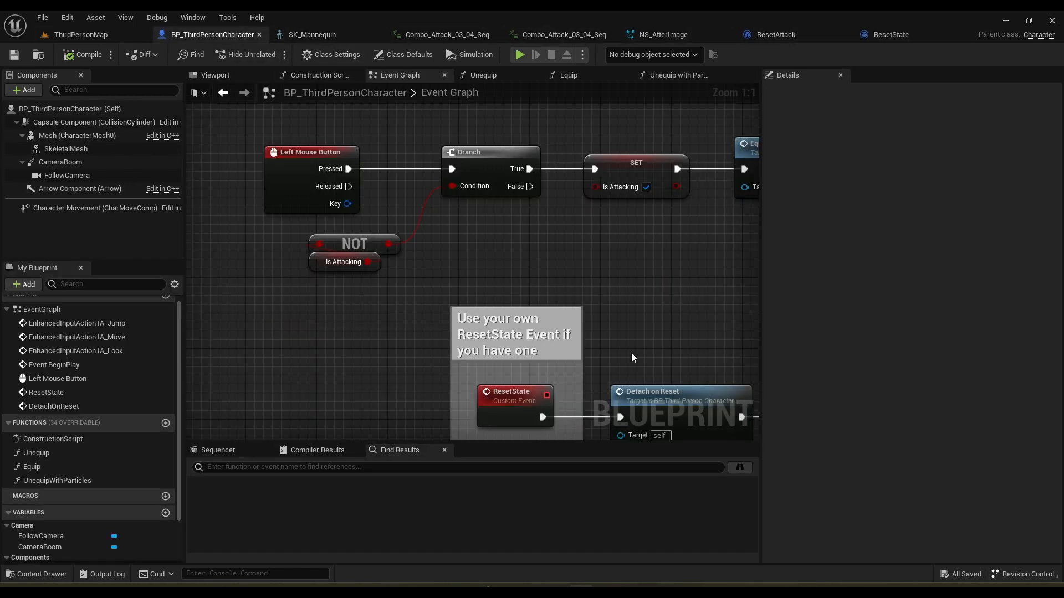
{"action": "left_click", "coordinate": [521, 175]}
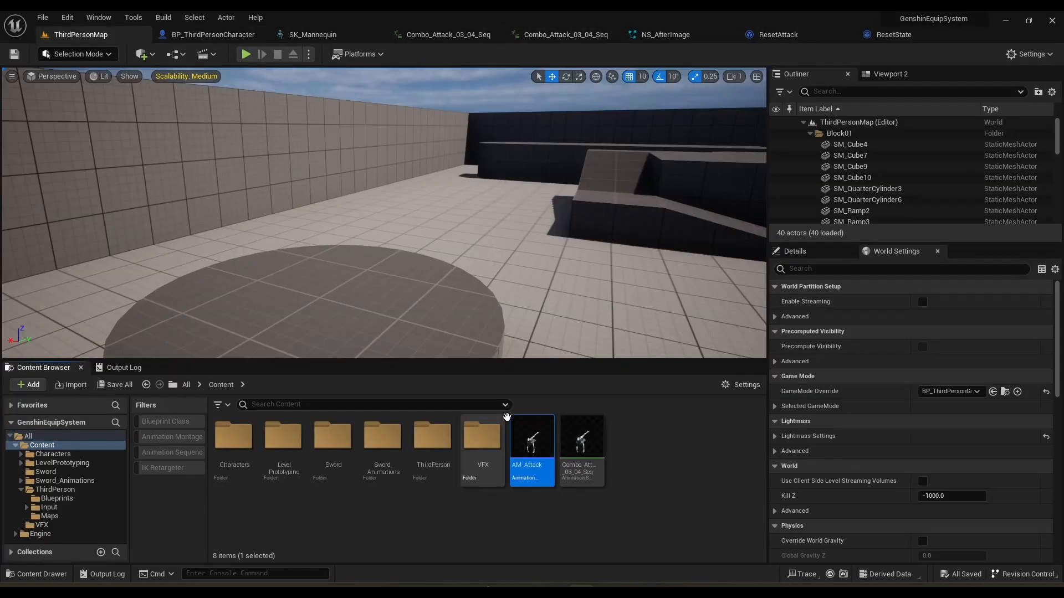
{"action": "double_click", "coordinate": [513, 437]}
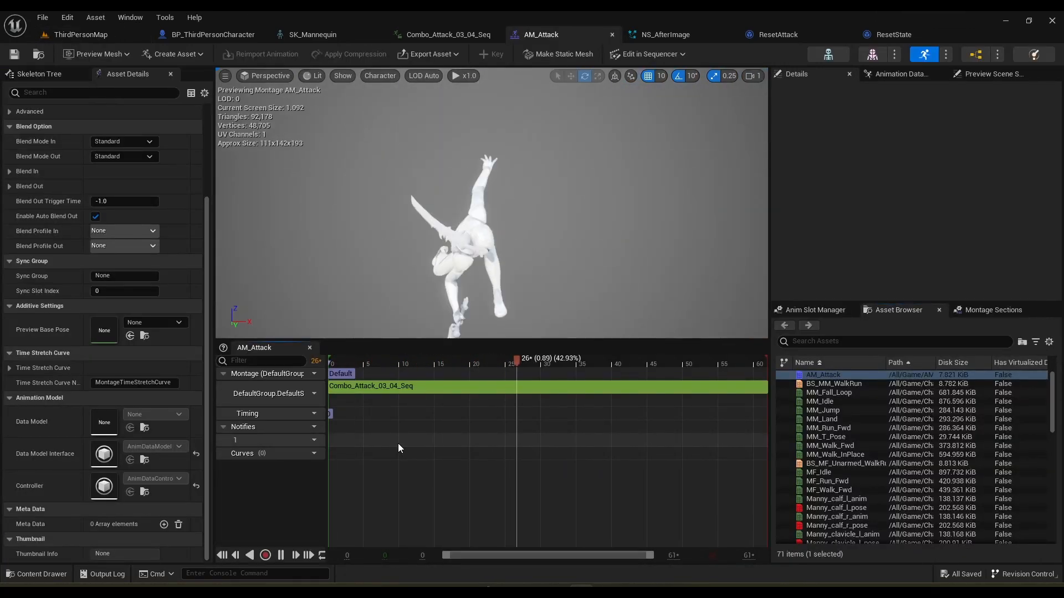
{"action": "right_click", "coordinate": [399, 445]}
{"action": "mouse_move", "coordinate": [462, 478]}
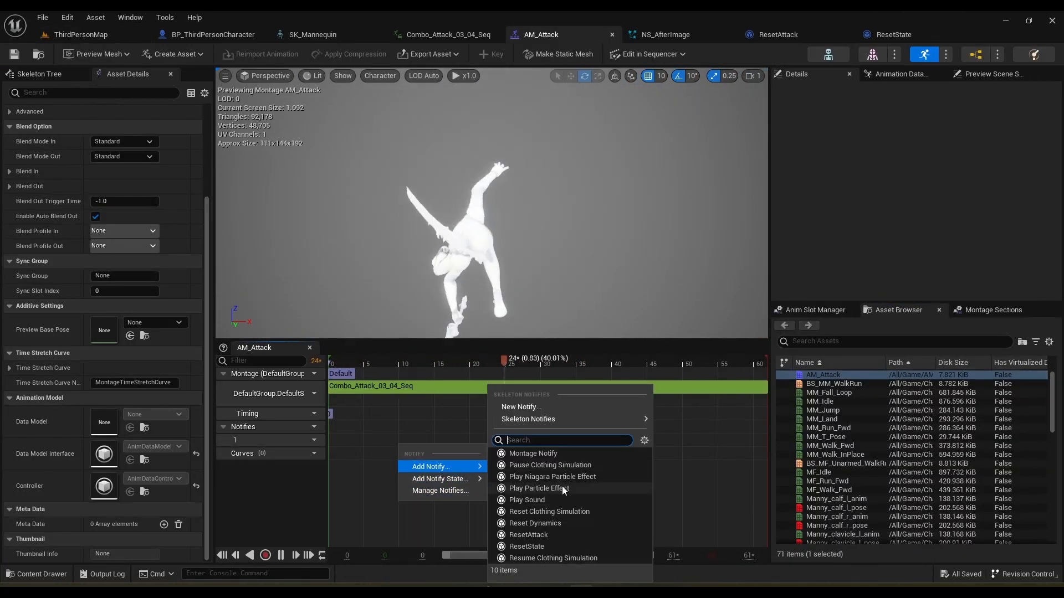
{"action": "left_click", "coordinate": [557, 534]}
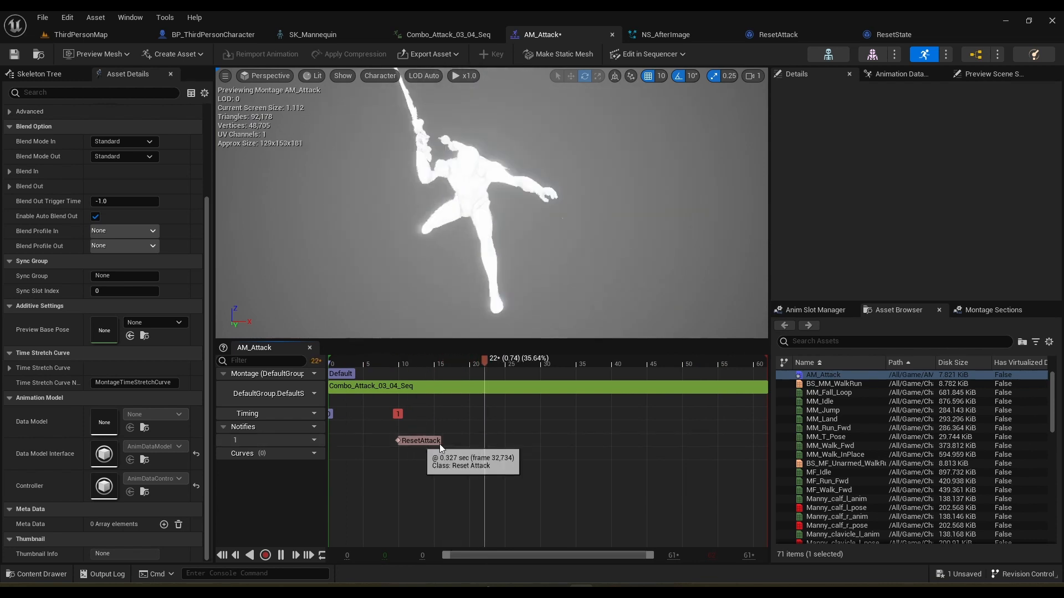
{"action": "left_click_drag", "start_coordinate": [440, 444], "coordinate": [624, 449]}
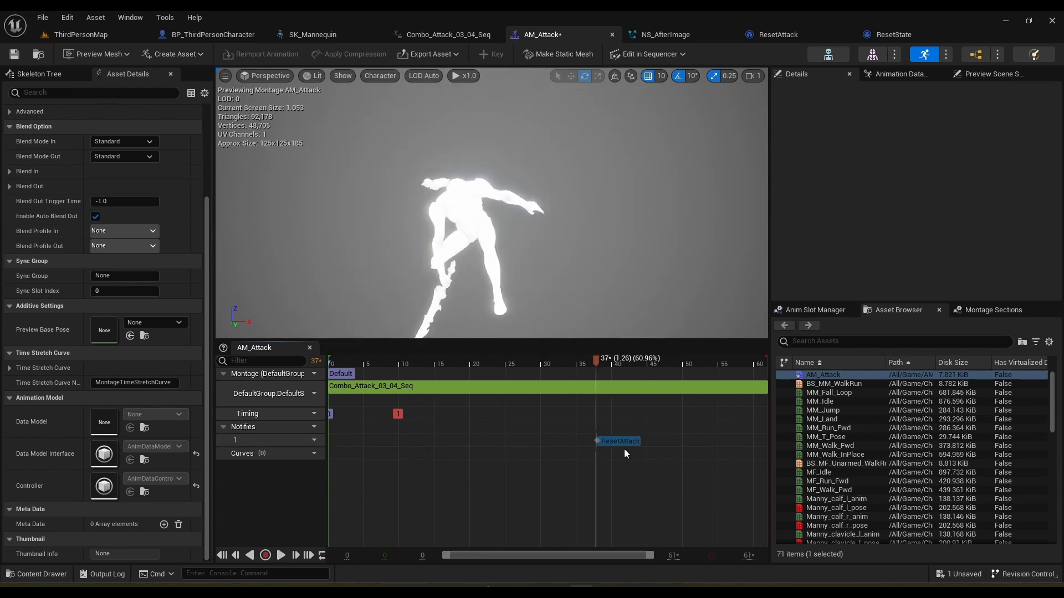
Add a ResetState notify to the montage's notify track and place it at about frame 48.
{"action": "right_click", "coordinate": [685, 440]}
{"action": "mouse_move", "coordinate": [722, 461]}
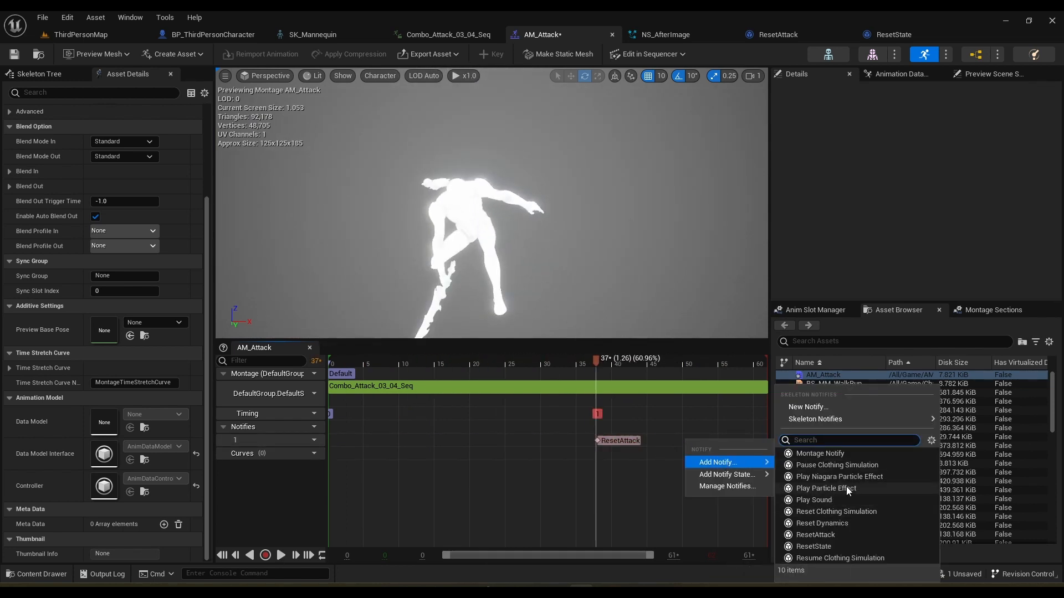
{"action": "left_click", "coordinate": [831, 547]}
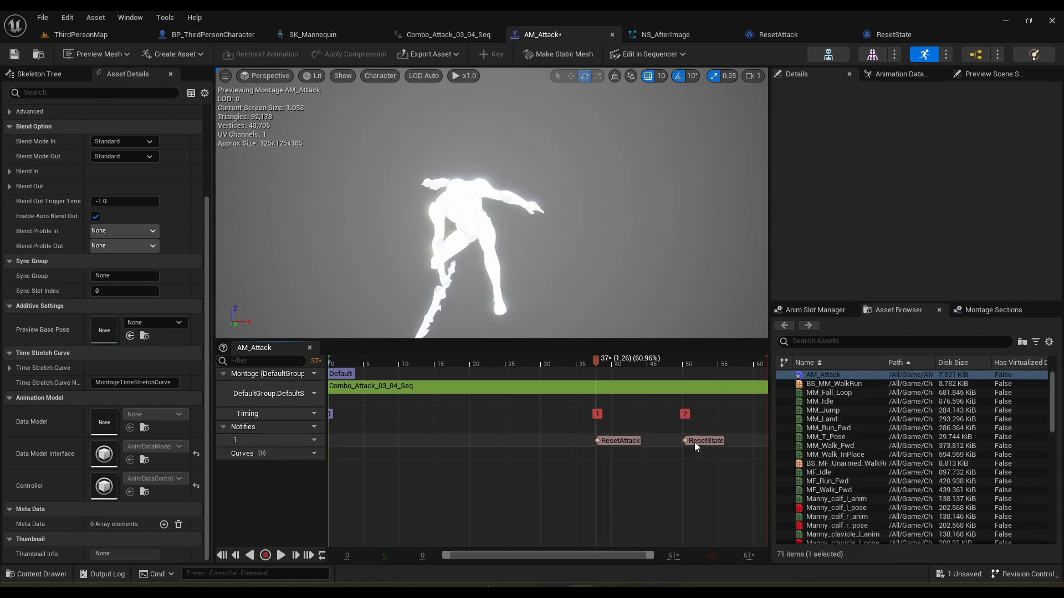
{"action": "mouse_move", "coordinate": [694, 442]}
{"action": "left_mouse_down"}
{"action": "mouse_move", "coordinate": [717, 443]}
{"action": "mouse_move", "coordinate": [653, 450]}
{"action": "mouse_move", "coordinate": [696, 452]}
{"action": "left_mouse_up"}
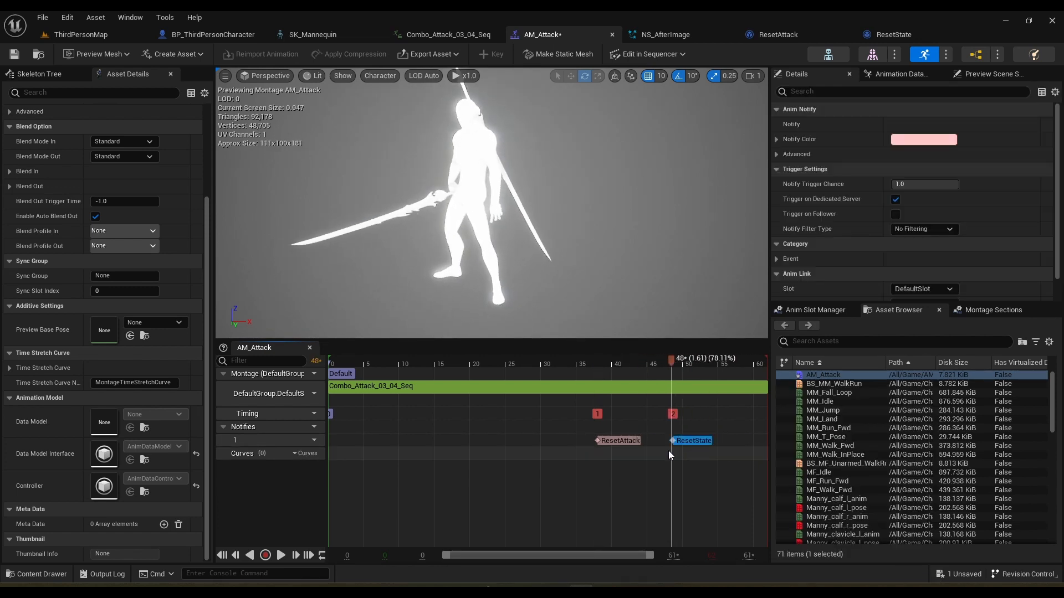
Move the ResetAttack notify slightly earlier to about 1.24 seconds and save all assets.
{"action": "left_click", "coordinate": [603, 443]}
{"action": "left_click_drag", "start_coordinate": [621, 446], "coordinate": [609, 446]}
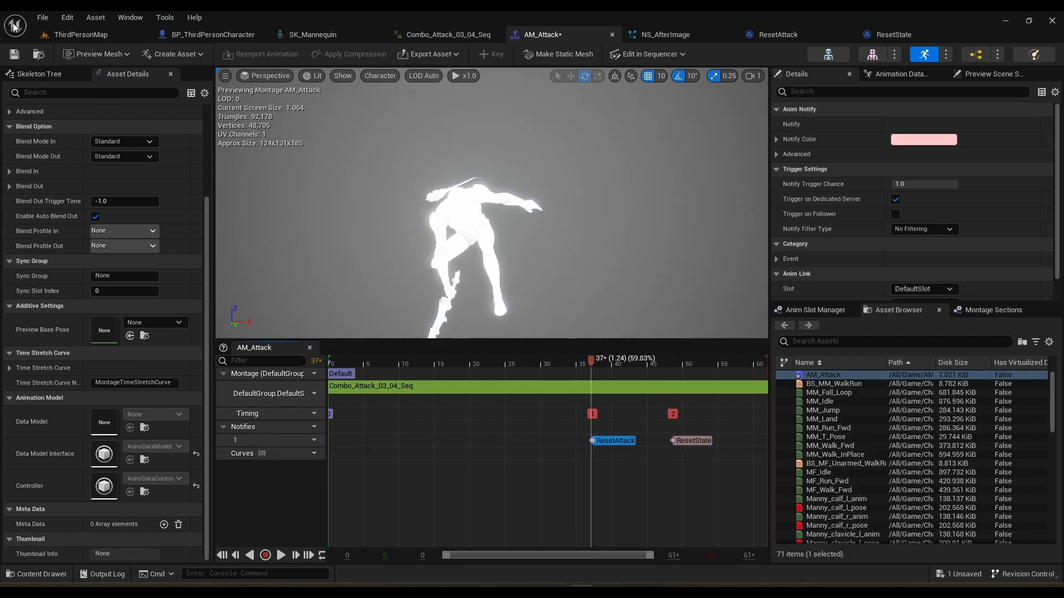
{"action": "left_click", "coordinate": [44, 19]}
{"action": "left_click", "coordinate": [43, 21]}
{"action": "left_click", "coordinate": [41, 21]}
{"action": "left_click", "coordinate": [70, 72]}
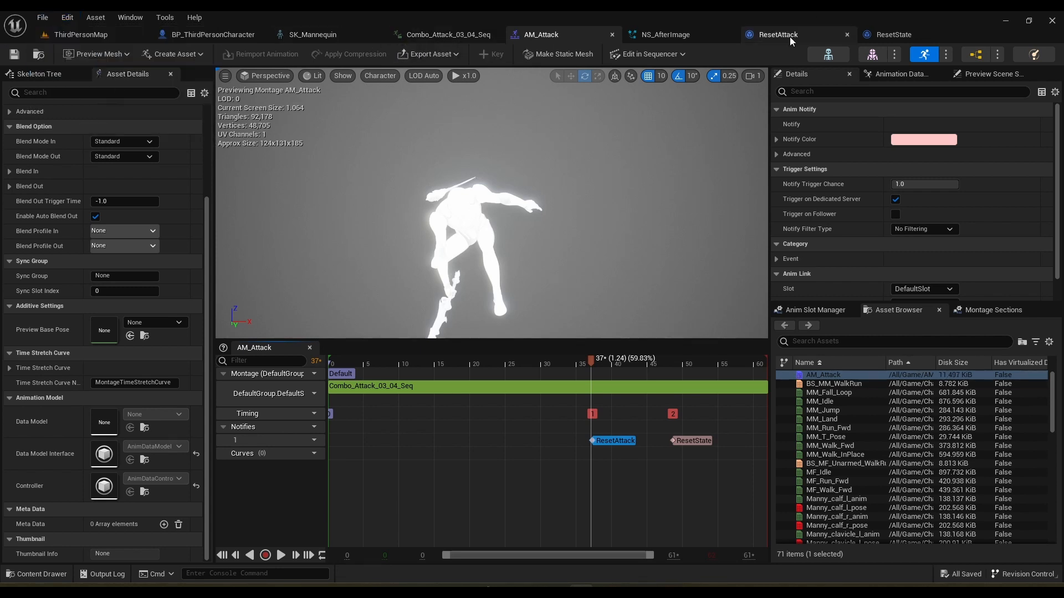
In the BP_ThirdPersonCharacter event graph, move Equip and the nodes after it away from the Is Attacking SET node to make room.
{"action": "left_click", "coordinate": [811, 36]}
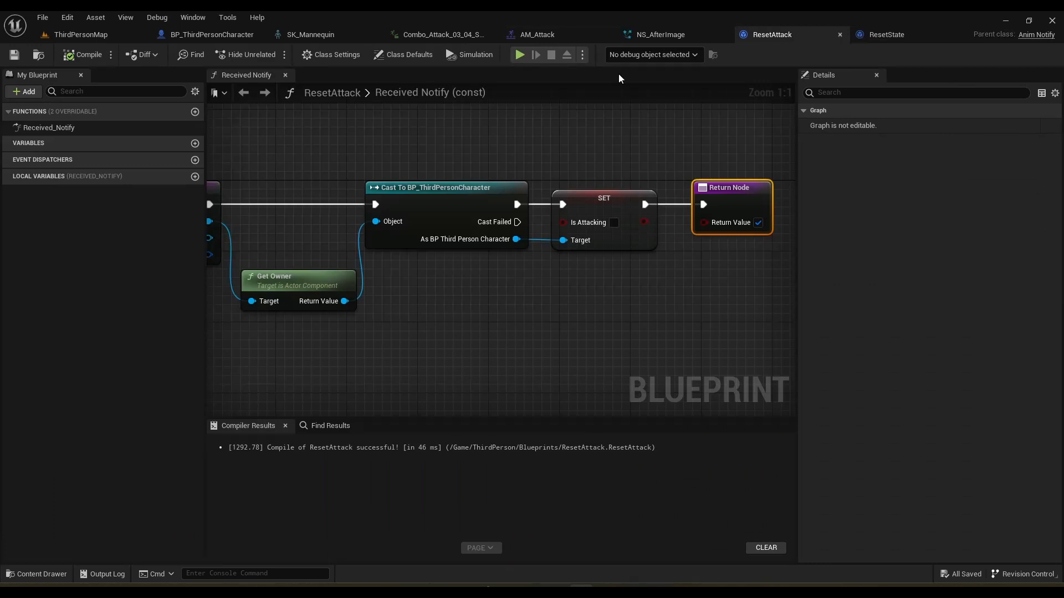
{"action": "scroll", "coordinate": [684, 334], "scroll_direction": "down", "scroll_amount": 3}
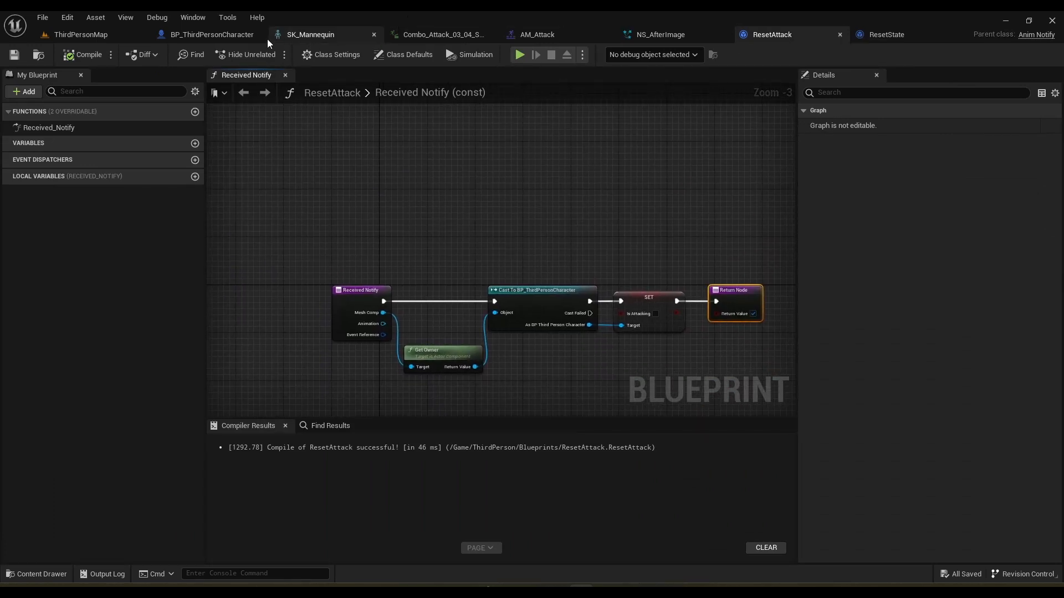
{"action": "left_click", "coordinate": [242, 37]}
{"action": "right_click_drag", "start_coordinate": [593, 332], "coordinate": [492, 305]}
{"action": "scroll", "coordinate": [650, 310], "scroll_direction": "down", "scroll_amount": 5}
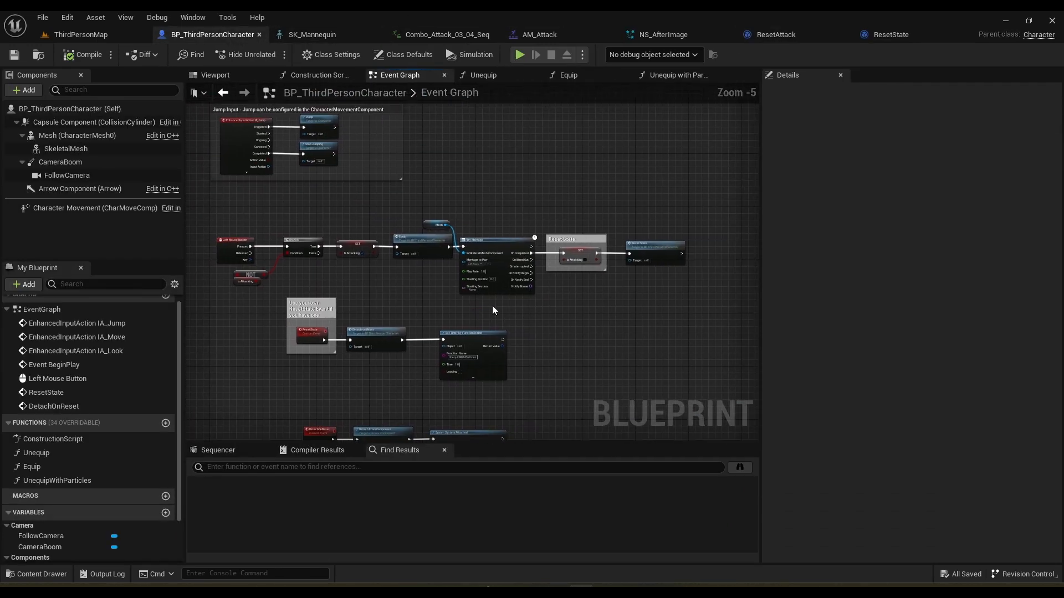
{"action": "scroll", "coordinate": [589, 271], "scroll_direction": "up", "scroll_amount": 5}
{"action": "right_click_drag", "start_coordinate": [589, 272], "coordinate": [565, 291]}
{"action": "scroll", "coordinate": [530, 301], "scroll_direction": "down", "scroll_amount": 3}
{"action": "left_click_drag", "start_coordinate": [696, 336], "coordinate": [431, 244]}
{"action": "scroll", "coordinate": [587, 255], "scroll_direction": "up", "scroll_amount": 3}
{"action": "mouse_move", "coordinate": [587, 255]}
{"action": "right_mouse_down"}
{"action": "mouse_move", "coordinate": [561, 269]}
{"action": "mouse_move", "coordinate": [569, 260]}
{"action": "right_mouse_up"}
{"action": "left_click_drag", "start_coordinate": [541, 245], "coordinate": [662, 389]}
{"action": "left_click", "coordinate": [520, 223]}
{"action": "right_click_drag", "start_coordinate": [520, 223], "coordinate": [466, 317]}
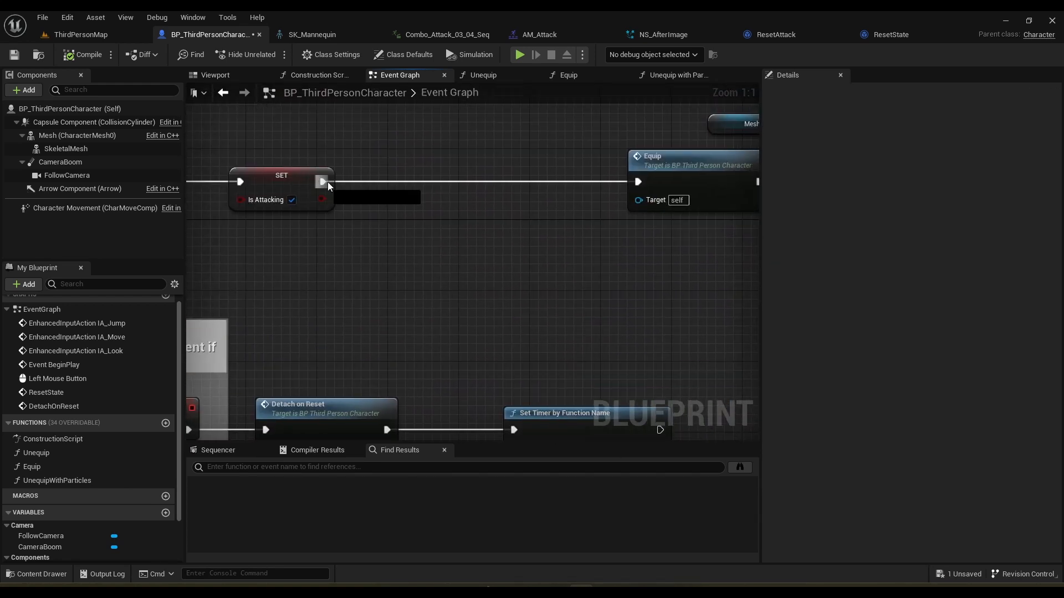
Insert a Clear Timer by Function Name node between SET Is Attacking and Equip, with function name UnequipWithParticles.
{"action": "left_click_drag", "start_coordinate": [397, 184], "coordinate": [396, 184]}
{"action": "type", "text": "clear timer"}
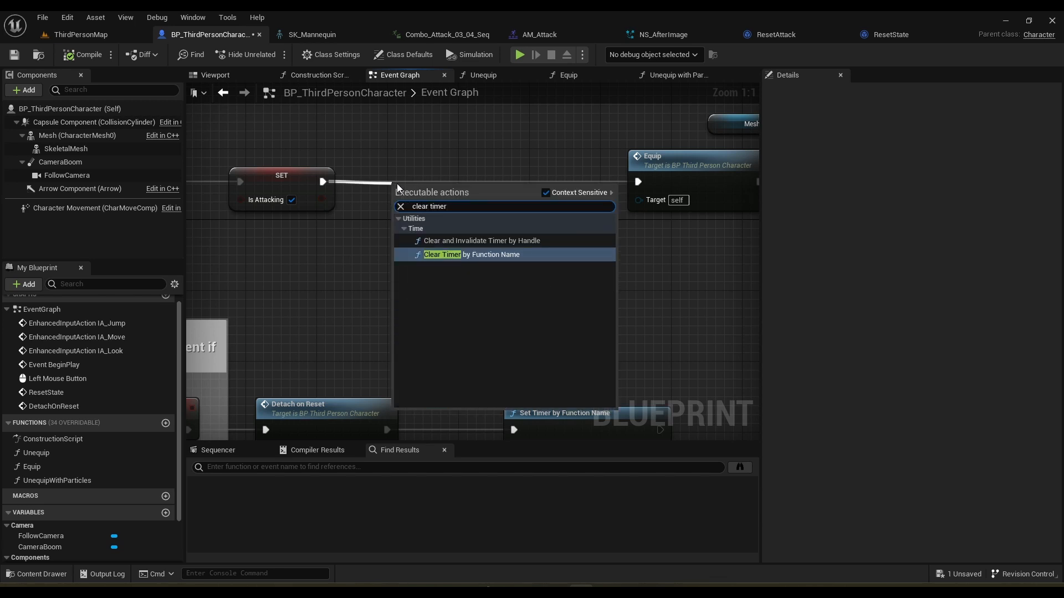
{"action": "key", "text": "Return"}
{"action": "left_click_drag", "start_coordinate": [423, 209], "coordinate": [454, 194]}
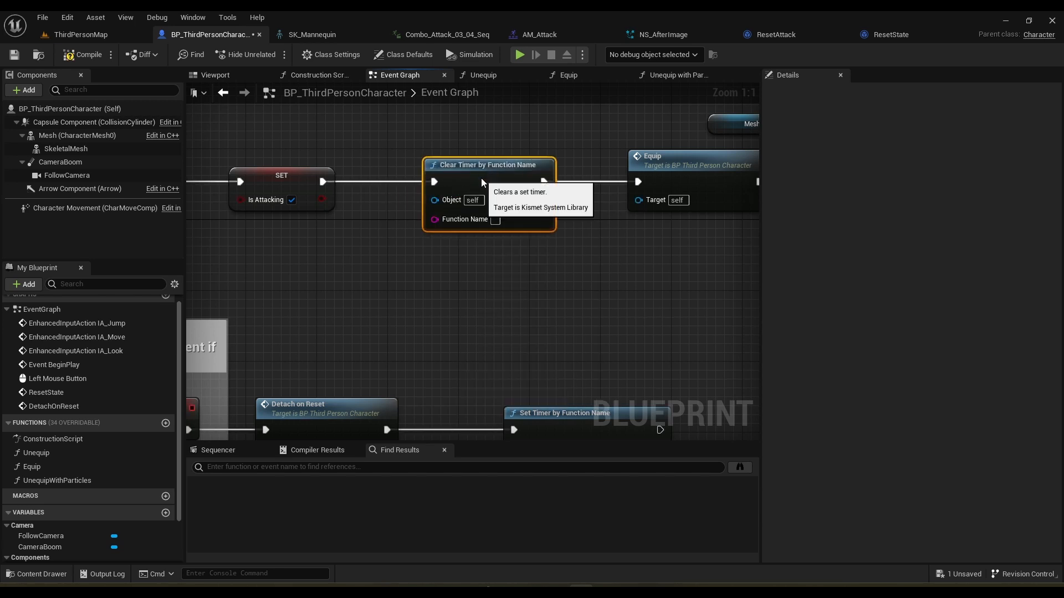
{"action": "left_click", "coordinate": [494, 220]}
{"action": "type", "text": "UnequipWithParticles"}
{"action": "left_click", "coordinate": [544, 278]}
{"action": "right_click_drag", "start_coordinate": [544, 281], "coordinate": [487, 291]}
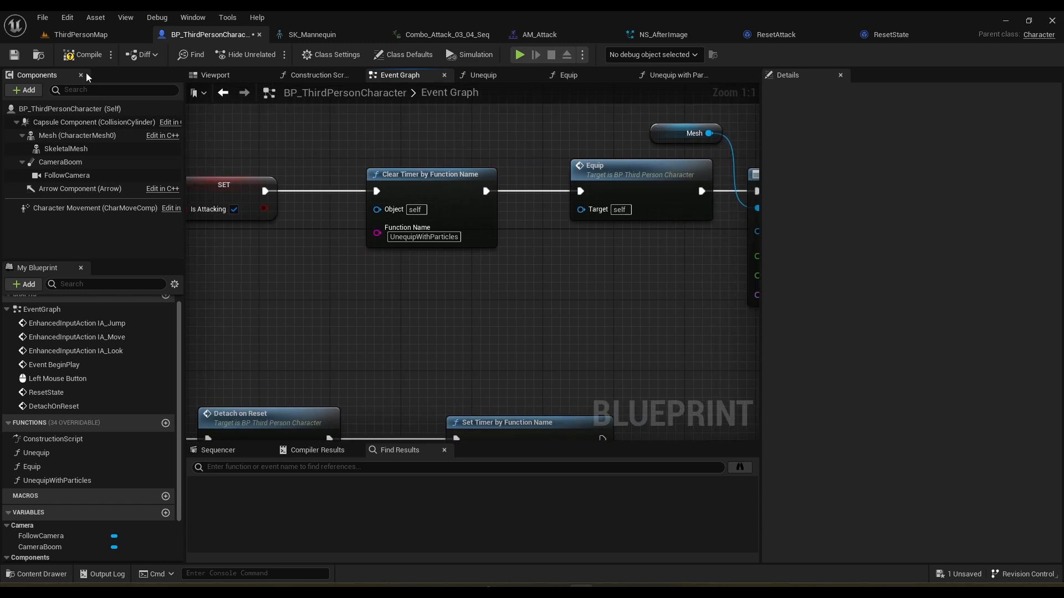
Compile the BP_ThirdPersonCharacter blueprint and save all modified assets.
{"action": "left_click", "coordinate": [78, 56]}
{"action": "left_click", "coordinate": [44, 18]}
{"action": "left_click", "coordinate": [75, 71]}
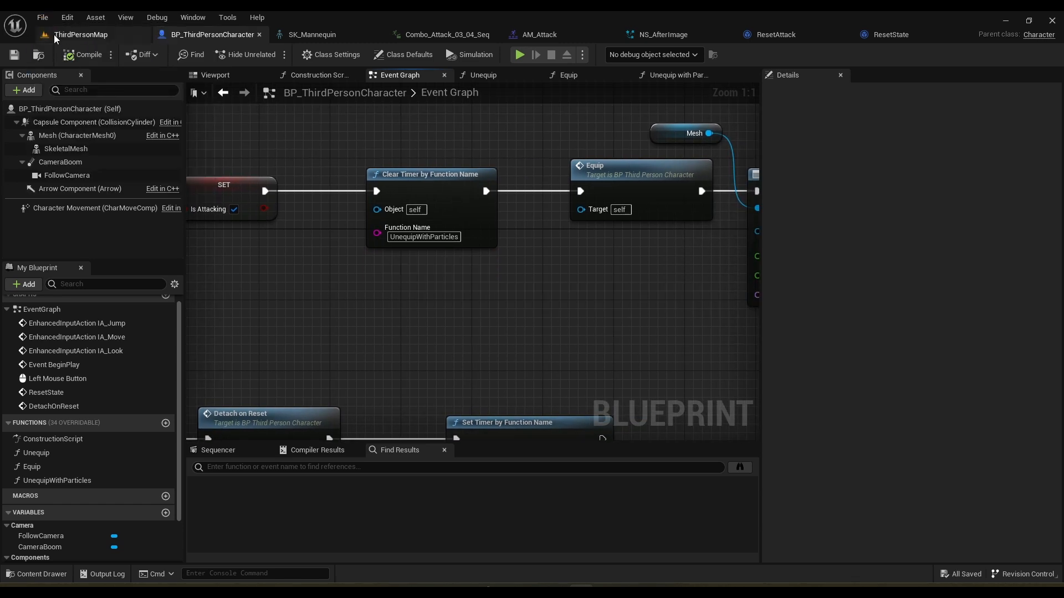
Playtest ThirdPersonMap by attacking, running and jumping to check the sword equip, detach and unequip behaviour, and end the session.
{"action": "key", "text": "alt+p"}
{"action": "left_click", "coordinate": [331, 166]}
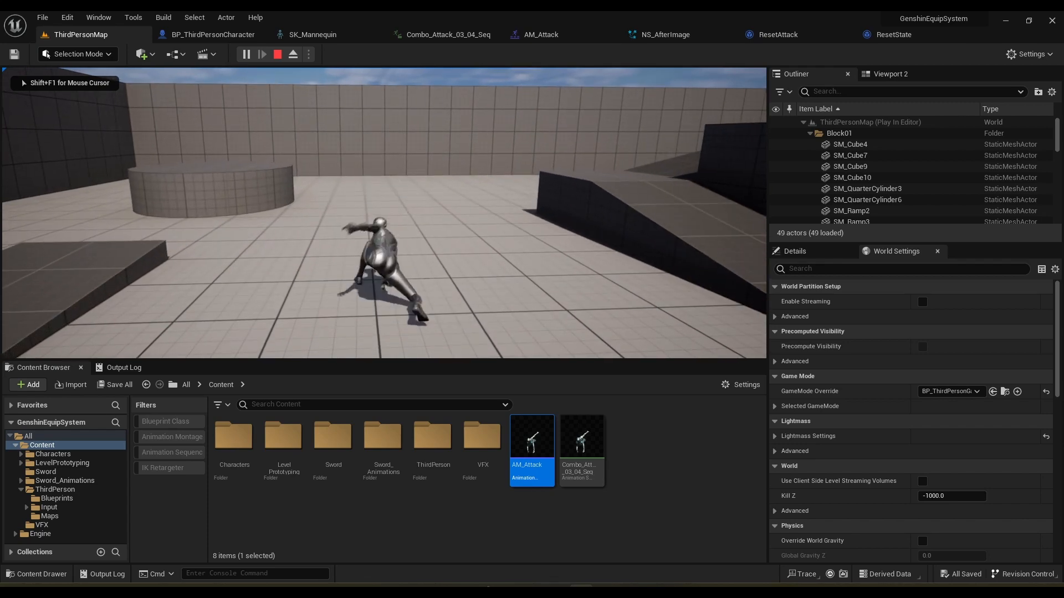
{"action": "left_click", "coordinate": [330, 167]}
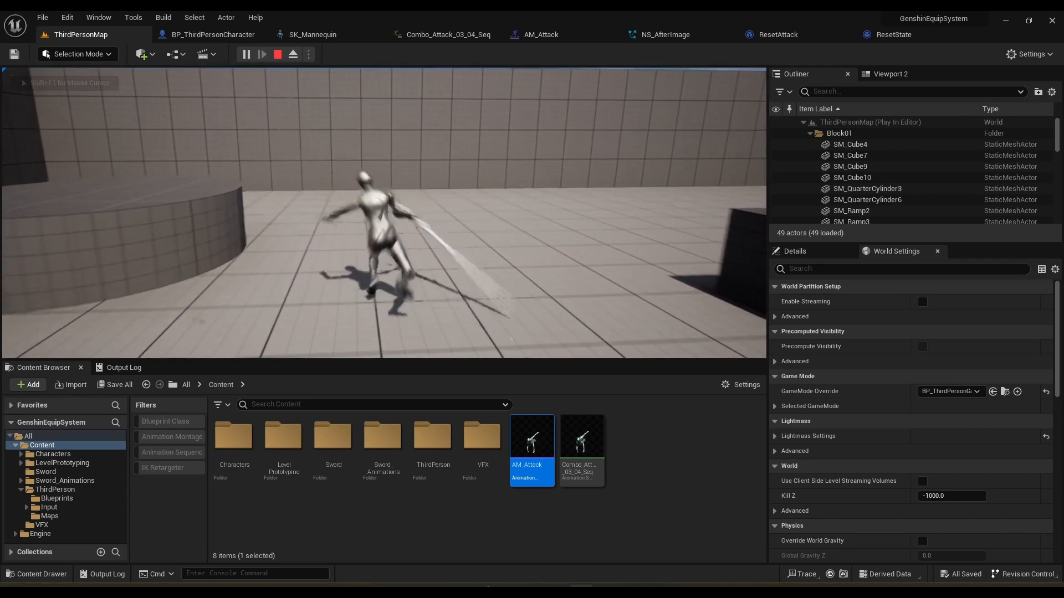
{"action": "key", "text": "w"}
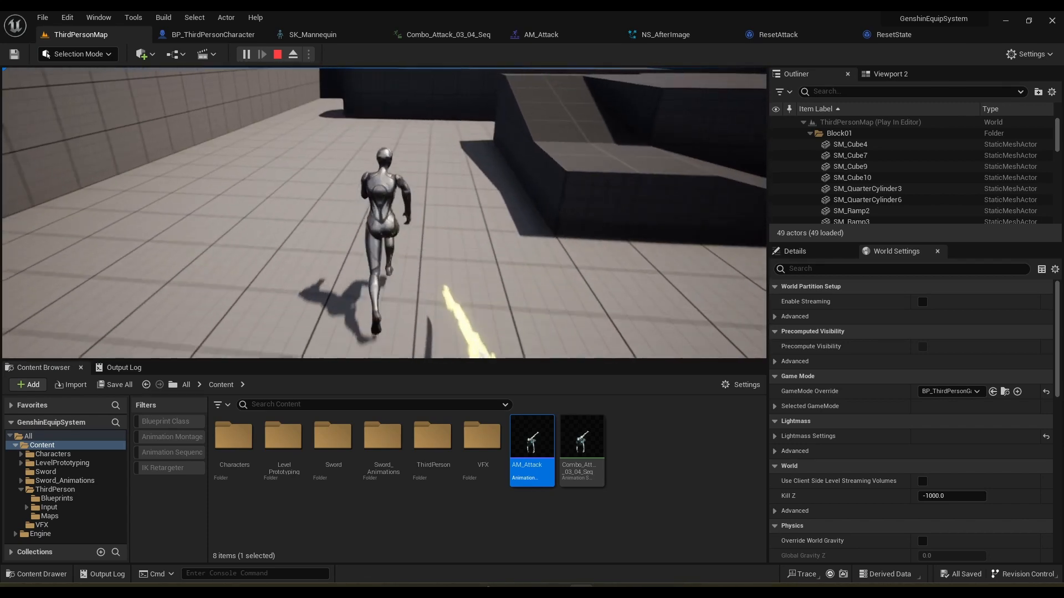
{"action": "key", "text": "space"}
{"action": "key", "text": "w"}
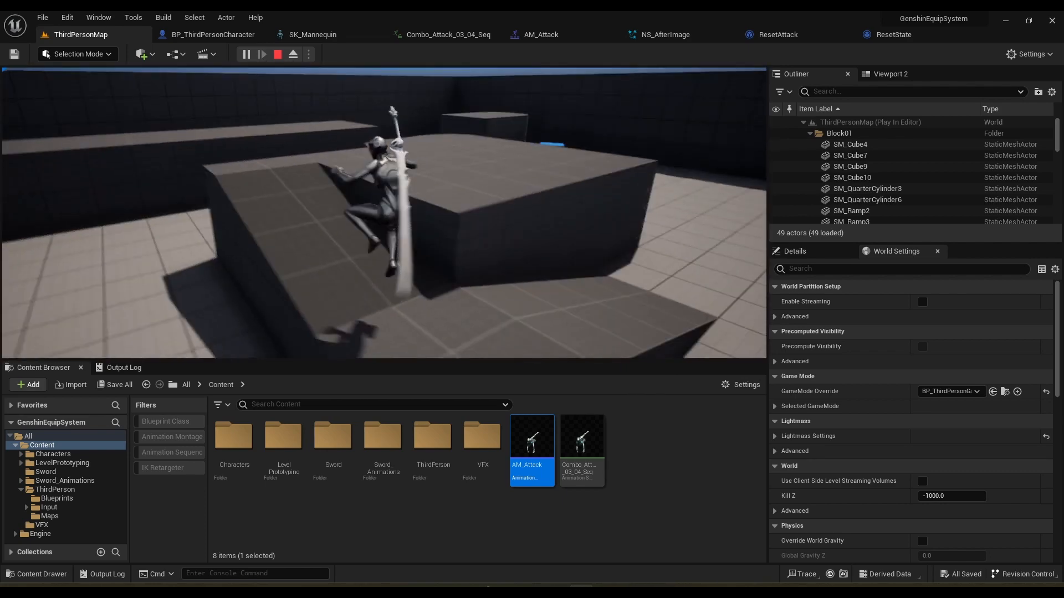
{"action": "key", "text": "w"}
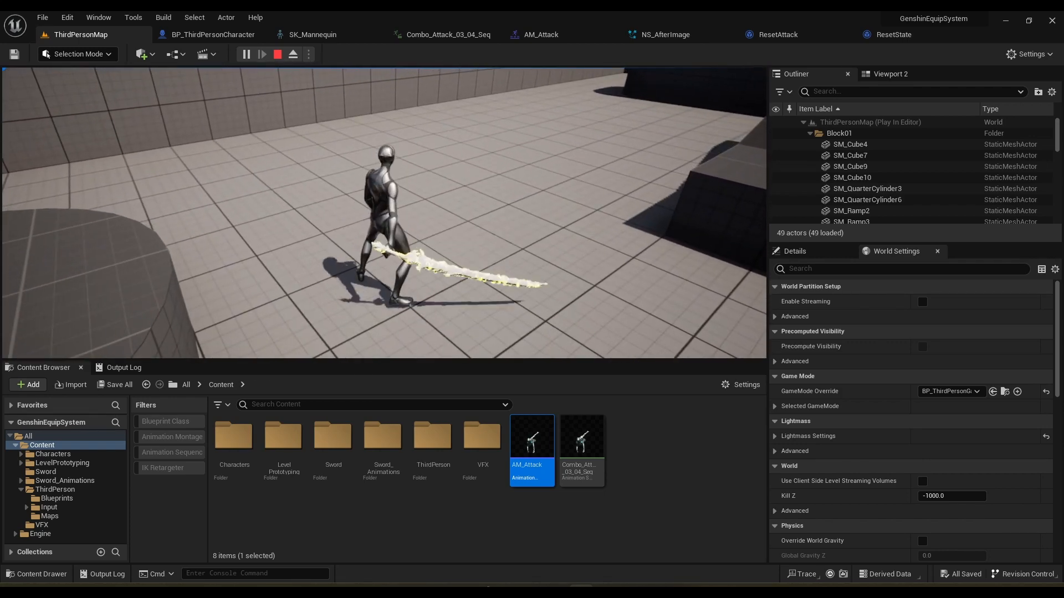
{"action": "key", "text": "d"}
{"action": "key", "text": "a"}
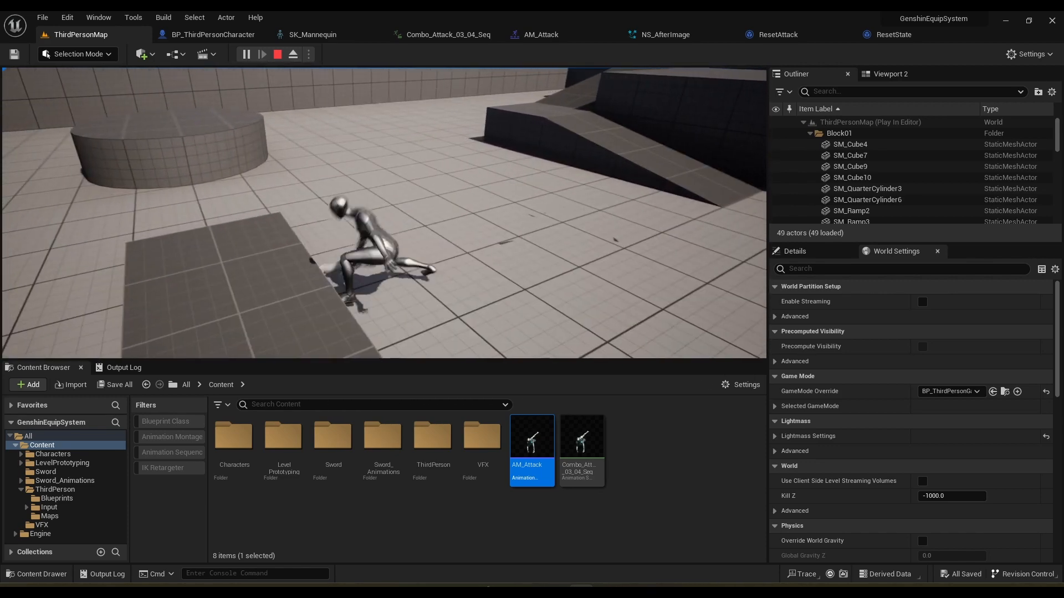
{"action": "key", "text": "w"}
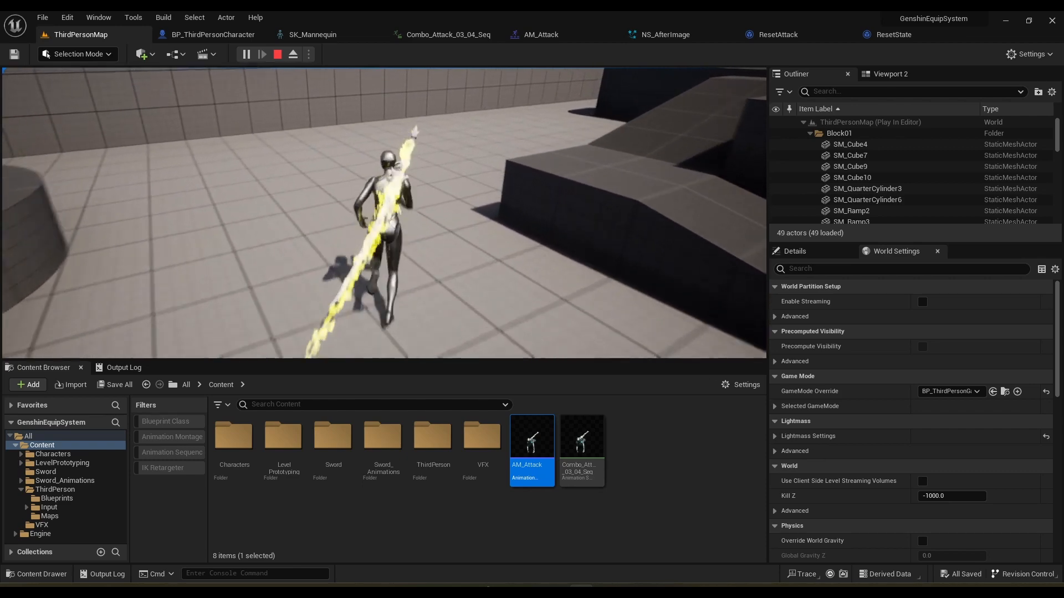
{"action": "key", "text": "d"}
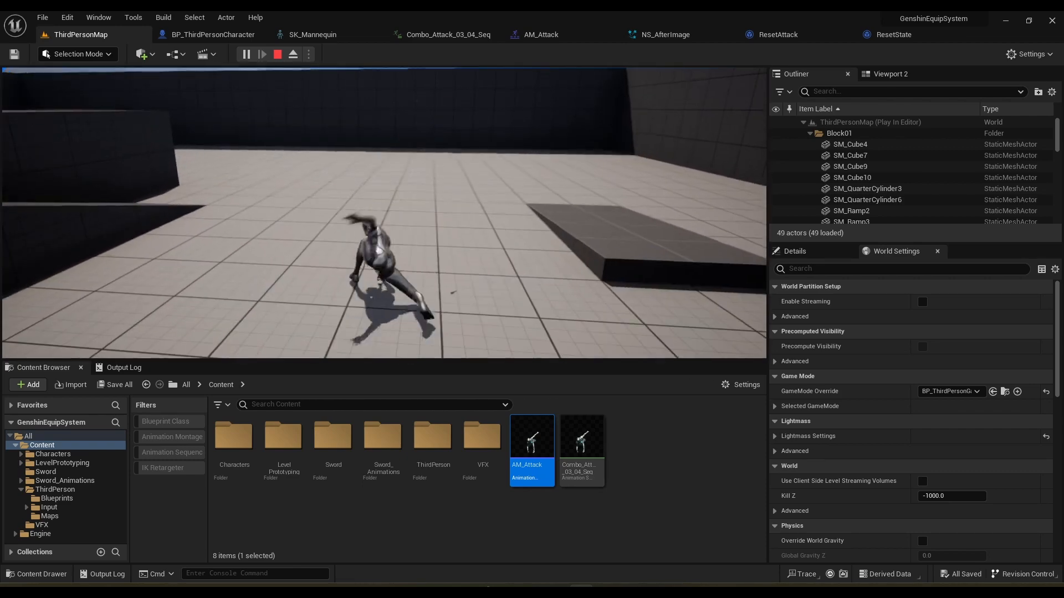
{"action": "key", "text": "w"}
{"action": "key", "text": "d"}
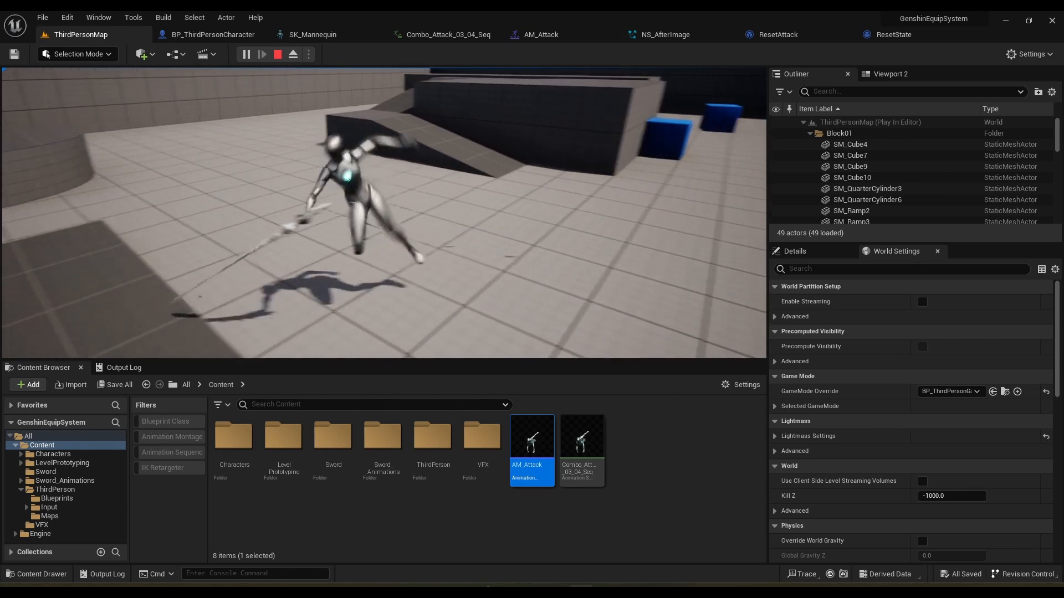
{"action": "key", "text": "w"}
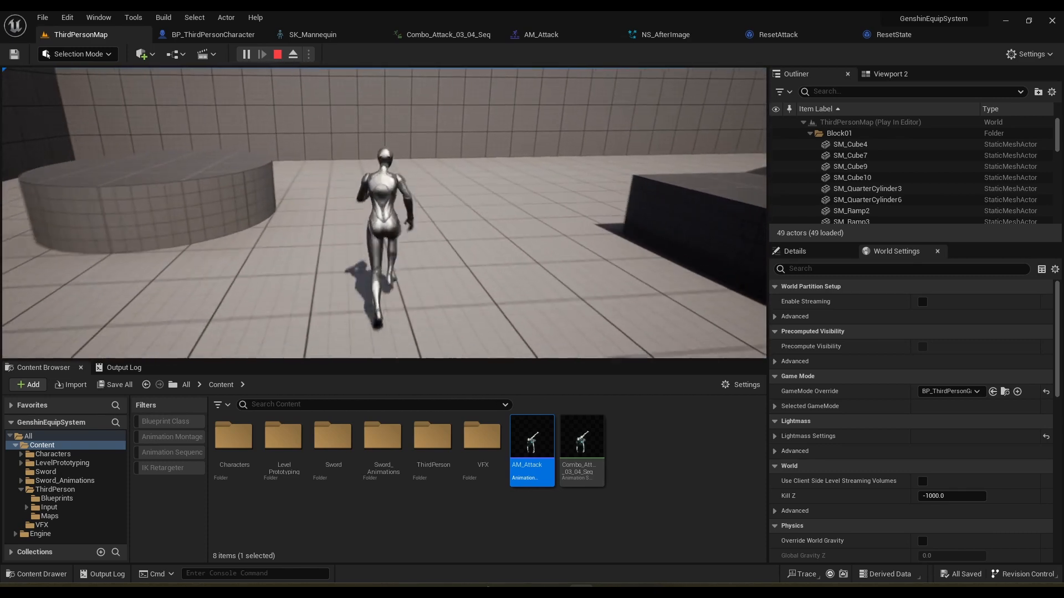
{"action": "key", "text": "Escape"}
In the BP_ThirdPersonCharacter event graph, delete the Reset State comment, its Is Attacking SET node and the Reset State call after Play Montage.
{"action": "left_click", "coordinate": [212, 35]}
{"action": "scroll", "coordinate": [473, 191], "scroll_direction": "down", "scroll_amount": 7}
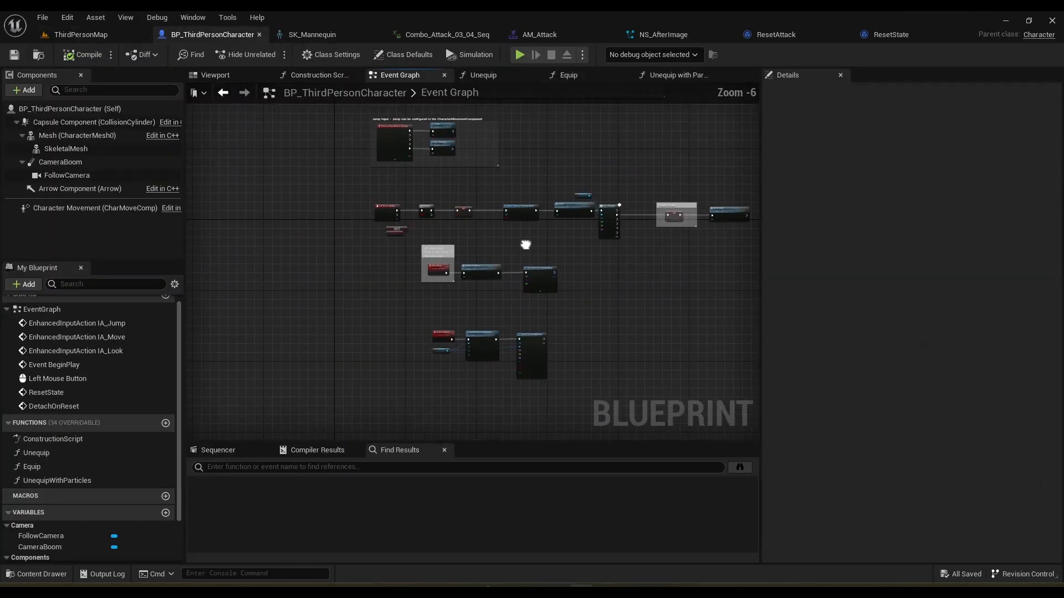
{"action": "scroll", "coordinate": [498, 223], "scroll_direction": "up", "scroll_amount": 4}
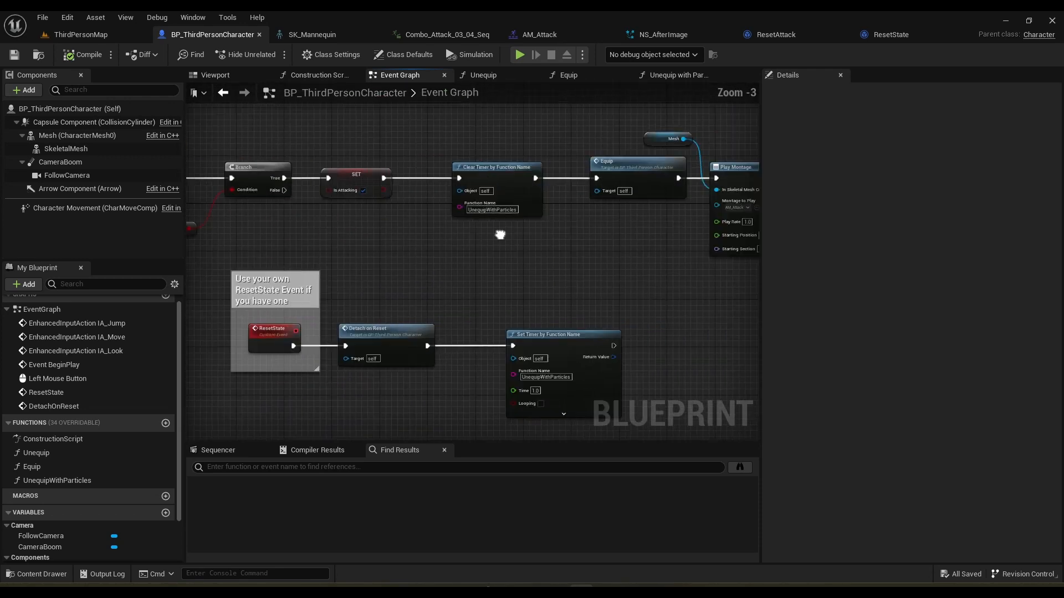
{"action": "scroll", "coordinate": [642, 223], "scroll_direction": "up", "scroll_amount": 3}
{"action": "right_click_drag", "start_coordinate": [641, 222], "coordinate": [546, 261]}
{"action": "scroll", "coordinate": [546, 261], "scroll_direction": "down", "scroll_amount": 5}
{"action": "right_click_drag", "start_coordinate": [728, 260], "coordinate": [456, 288]}
{"action": "scroll", "coordinate": [457, 292], "scroll_direction": "up", "scroll_amount": 5}
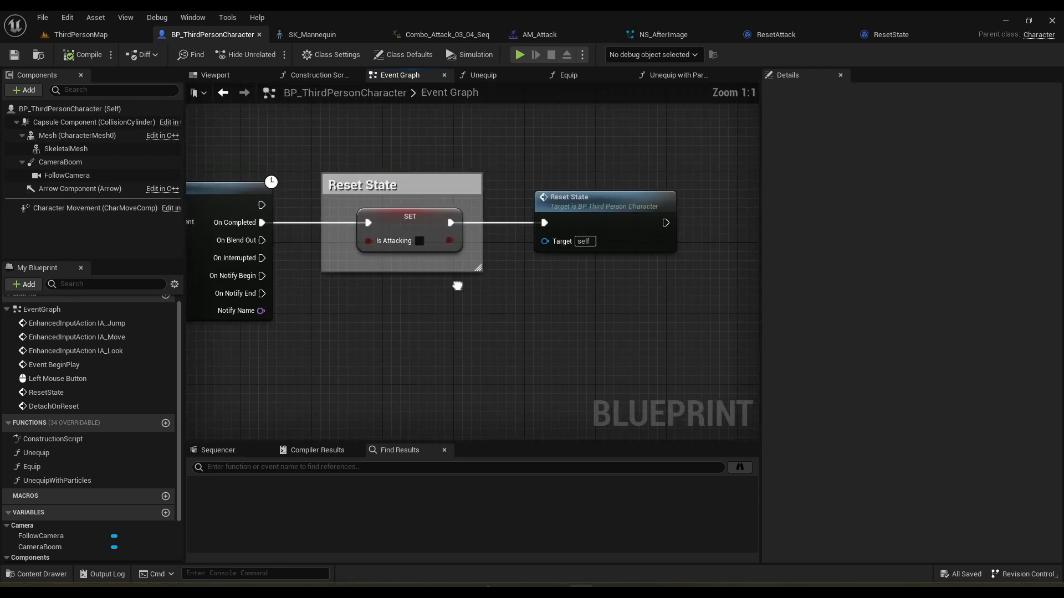
{"action": "left_click_drag", "start_coordinate": [396, 177], "coordinate": [620, 280]}
{"action": "key", "text": "Delete"}
Delete the Play Montage node and its Mesh reference after the Equip call.
{"action": "right_click_drag", "start_coordinate": [412, 242], "coordinate": [758, 275]}
{"action": "left_click_drag", "start_coordinate": [696, 298], "coordinate": [404, 152]}
{"action": "key", "text": "Delete"}
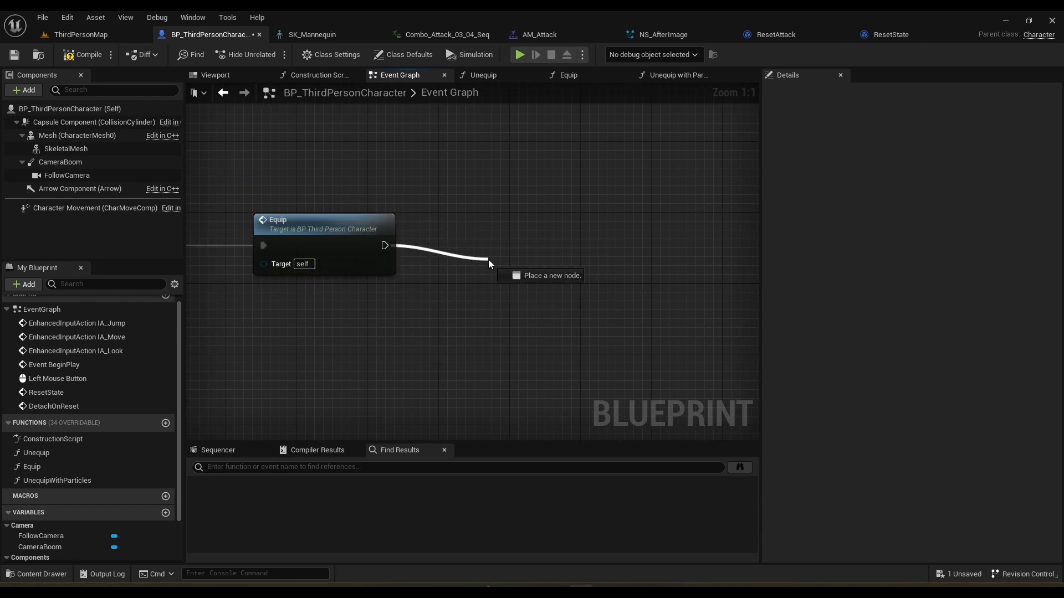
Add a Play Anim Montage node after Equip and set its Anim Montage to AM_Attack.
{"action": "left_click_drag", "start_coordinate": [489, 262], "coordinate": [485, 244]}
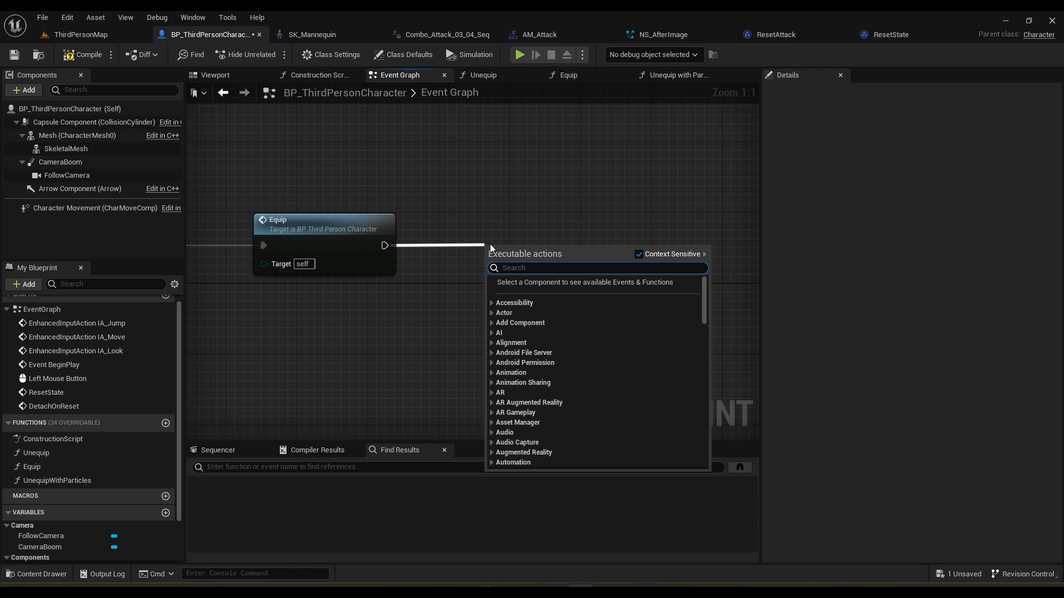
{"action": "type", "text": "play anim monta"}
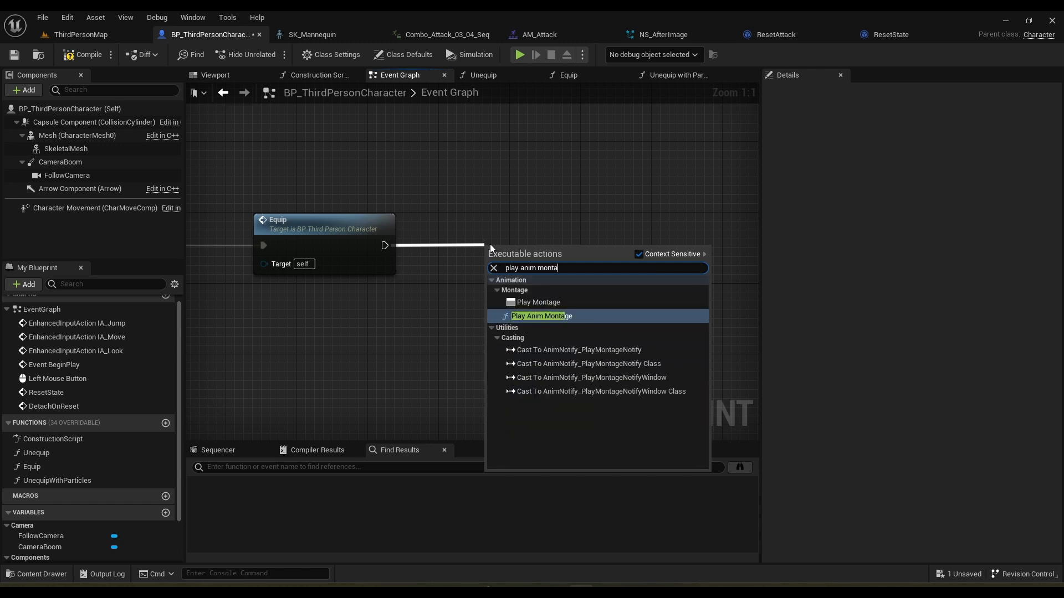
{"action": "key", "text": "Return"}
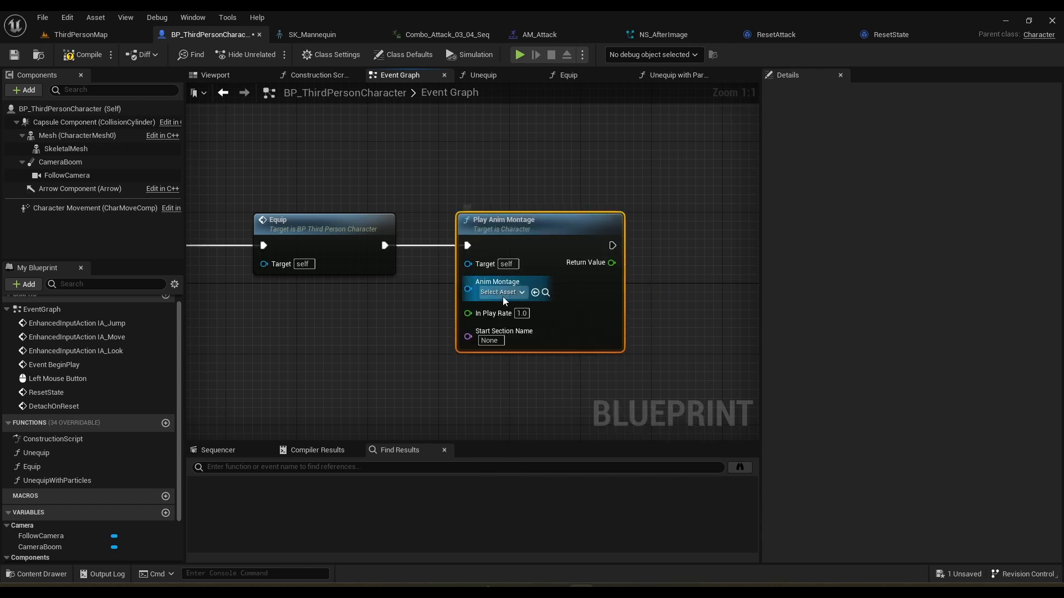
{"action": "left_click", "coordinate": [503, 294]}
{"action": "left_click", "coordinate": [553, 369]}
{"action": "left_click", "coordinate": [363, 354]}
Examine the ResetState and DetachOnReset event chains in the event graph.
{"action": "scroll", "coordinate": [354, 360], "scroll_direction": "down", "scroll_amount": 4}
{"action": "right_click_drag", "start_coordinate": [285, 409], "coordinate": [533, 277]}
{"action": "scroll", "coordinate": [288, 261], "scroll_direction": "up", "scroll_amount": 4}
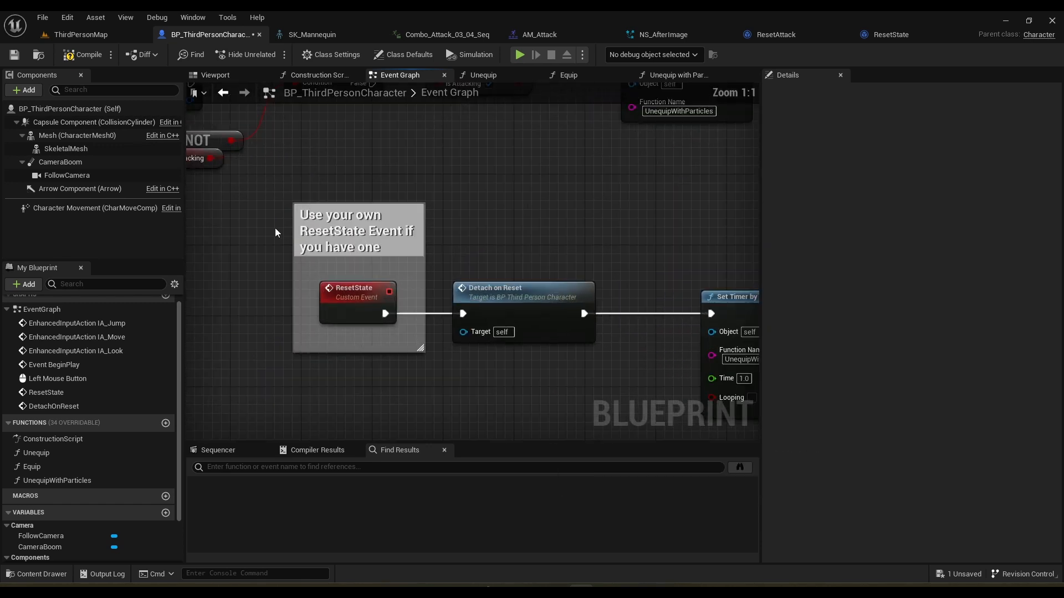
{"action": "left_click_drag", "start_coordinate": [272, 213], "coordinate": [798, 363]}
{"action": "left_click", "coordinate": [519, 194]}
{"action": "right_click_drag", "start_coordinate": [519, 195], "coordinate": [493, 104]}
{"action": "scroll", "coordinate": [442, 178], "scroll_direction": "down", "scroll_amount": 4}
{"action": "scroll", "coordinate": [395, 302], "scroll_direction": "up", "scroll_amount": 4}
{"action": "right_click_drag", "start_coordinate": [395, 302], "coordinate": [379, 279]}
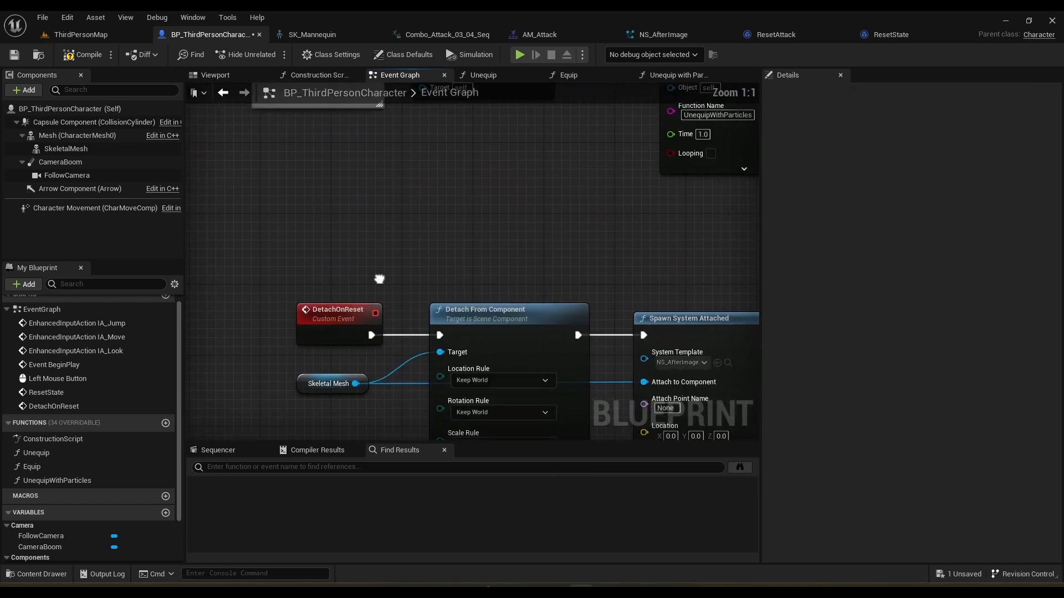
{"action": "left_click_drag", "start_coordinate": [307, 236], "coordinate": [662, 451]}
{"action": "left_click", "coordinate": [593, 171]}
{"action": "right_click_drag", "start_coordinate": [593, 171], "coordinate": [464, 364]}
{"action": "scroll", "coordinate": [464, 364], "scroll_direction": "down", "scroll_amount": 5}
{"action": "right_click_drag", "start_coordinate": [436, 319], "coordinate": [446, 440]}
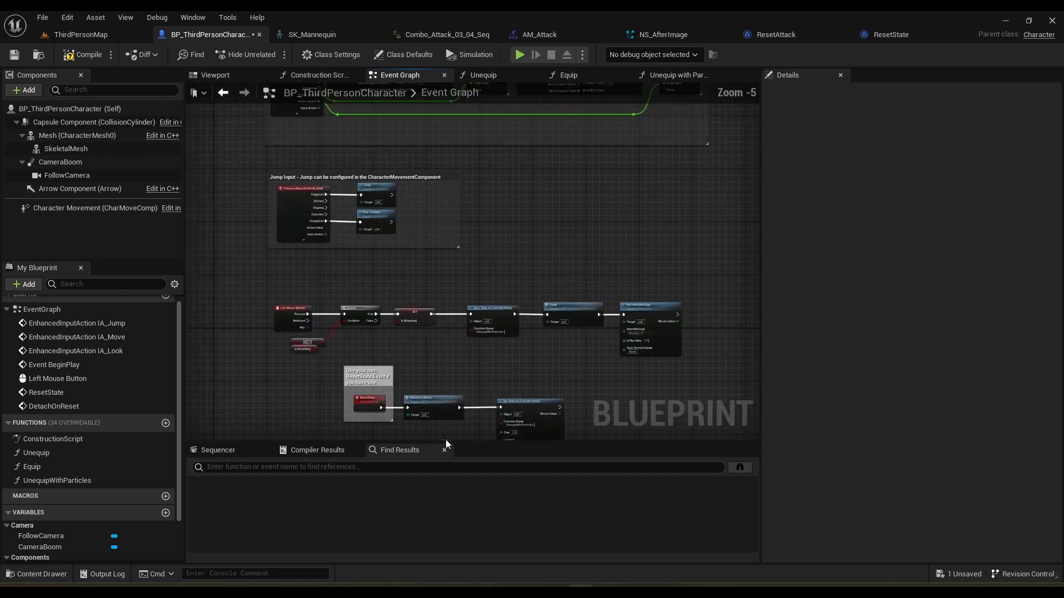
Examine the Left Mouse Button attack chain from the Is Attacking check through to Play Anim Montage.
{"action": "scroll", "coordinate": [394, 345], "scroll_direction": "up", "scroll_amount": 5}
{"action": "left_click_drag", "start_coordinate": [363, 209], "coordinate": [427, 326]}
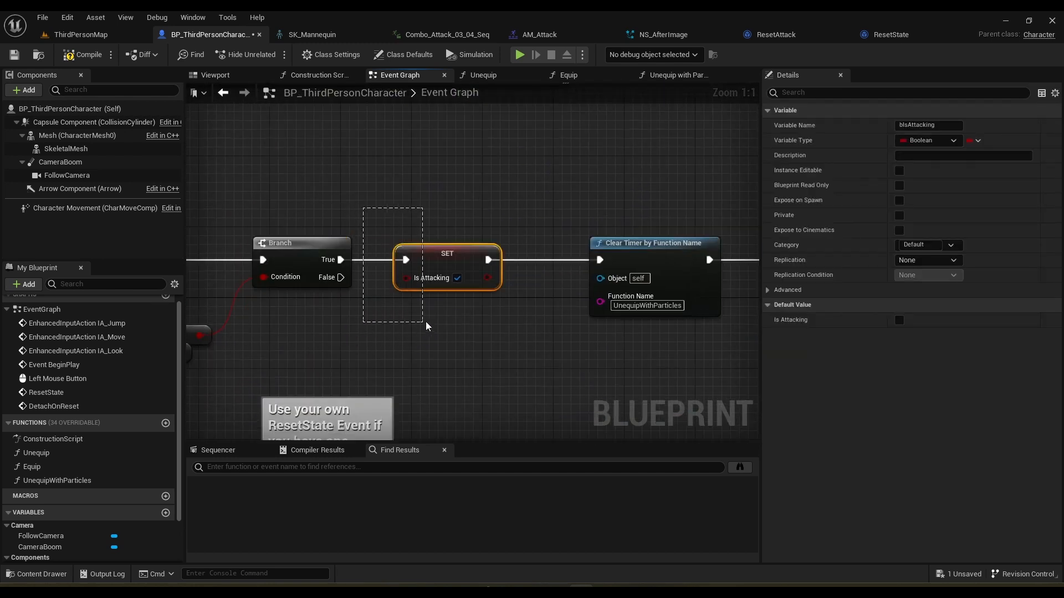
{"action": "left_click", "coordinate": [377, 259]}
{"action": "right_click_drag", "start_coordinate": [287, 205], "coordinate": [392, 189]}
{"action": "left_click_drag", "start_coordinate": [324, 312], "coordinate": [593, 324]}
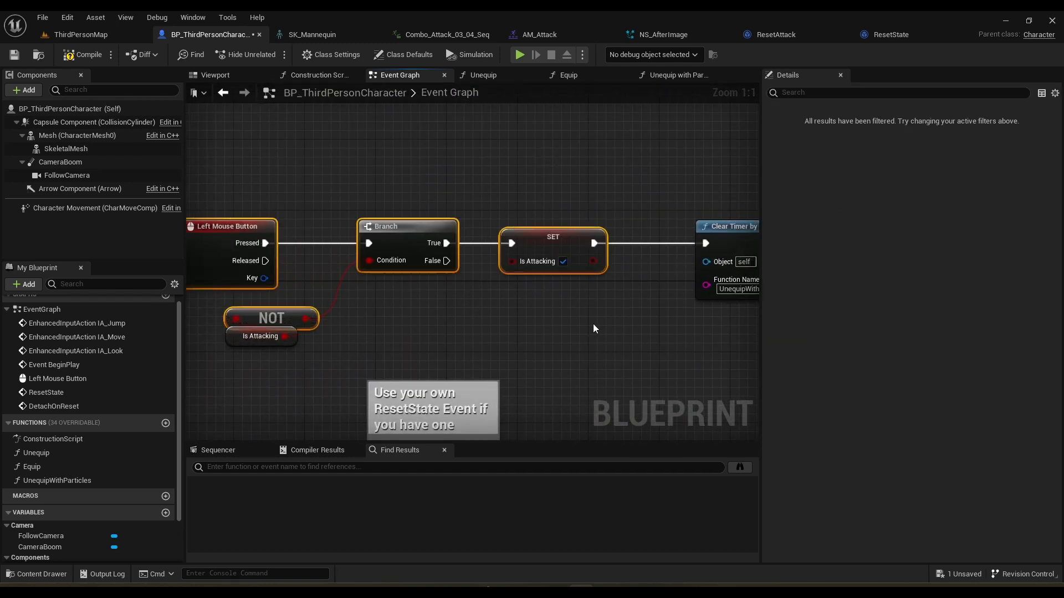
{"action": "left_click", "coordinate": [594, 324]}
{"action": "scroll", "coordinate": [596, 344], "scroll_direction": "down", "scroll_amount": 4}
{"action": "right_click_drag", "start_coordinate": [595, 343], "coordinate": [491, 271]}
{"action": "scroll", "coordinate": [437, 220], "scroll_direction": "down", "scroll_amount": 3}
{"action": "scroll", "coordinate": [488, 266], "scroll_direction": "up", "scroll_amount": 5}
{"action": "scroll", "coordinate": [559, 258], "scroll_direction": "up", "scroll_amount": 1}
{"action": "right_click_drag", "start_coordinate": [567, 258], "coordinate": [426, 285]}
{"action": "scroll", "coordinate": [628, 308], "scroll_direction": "up", "scroll_amount": 1}
{"action": "right_click_drag", "start_coordinate": [627, 308], "coordinate": [395, 360]}
Save all modified assets with the updated attack logic.
{"action": "left_click", "coordinate": [40, 17]}
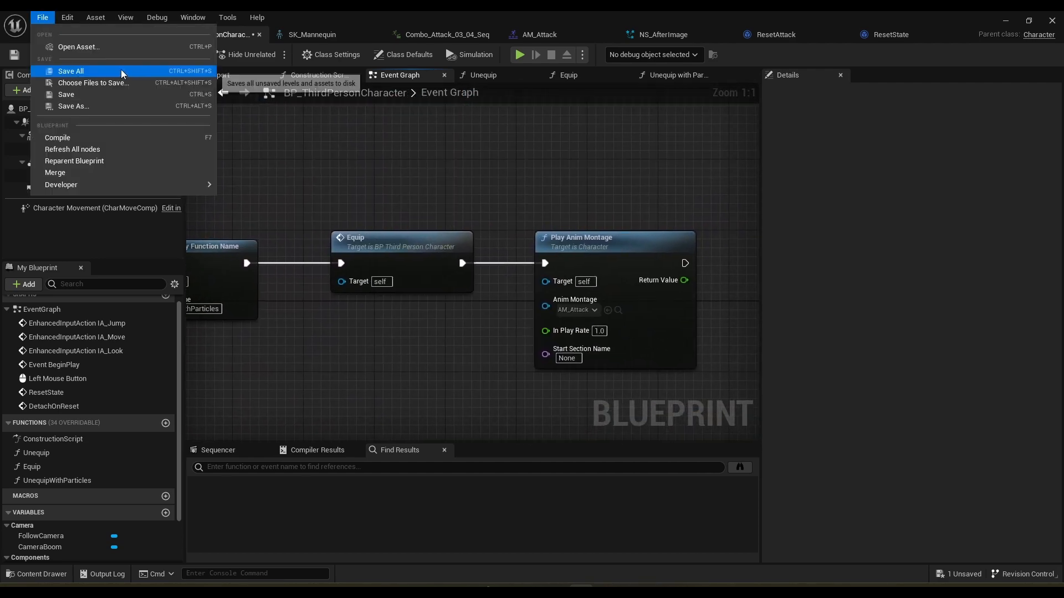
{"action": "left_click", "coordinate": [120, 72]}
Playtest ThirdPersonMap again, attacking repeatedly while running to check the notify-driven attack and state resets.
{"action": "left_click", "coordinate": [92, 36]}
{"action": "left_click", "coordinate": [247, 54]}
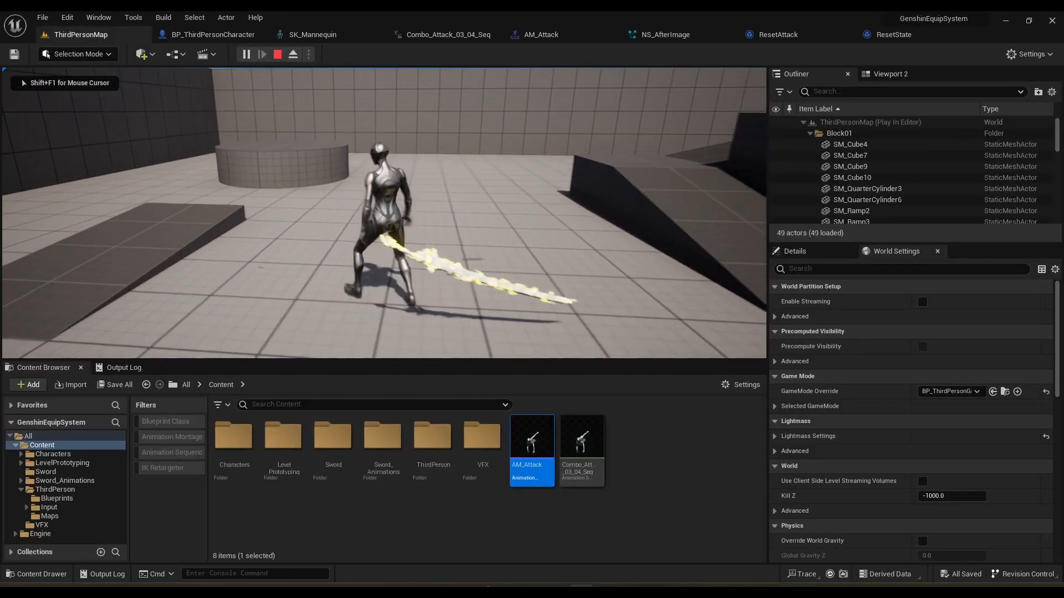
{"action": "left_click", "coordinate": [384, 213]}
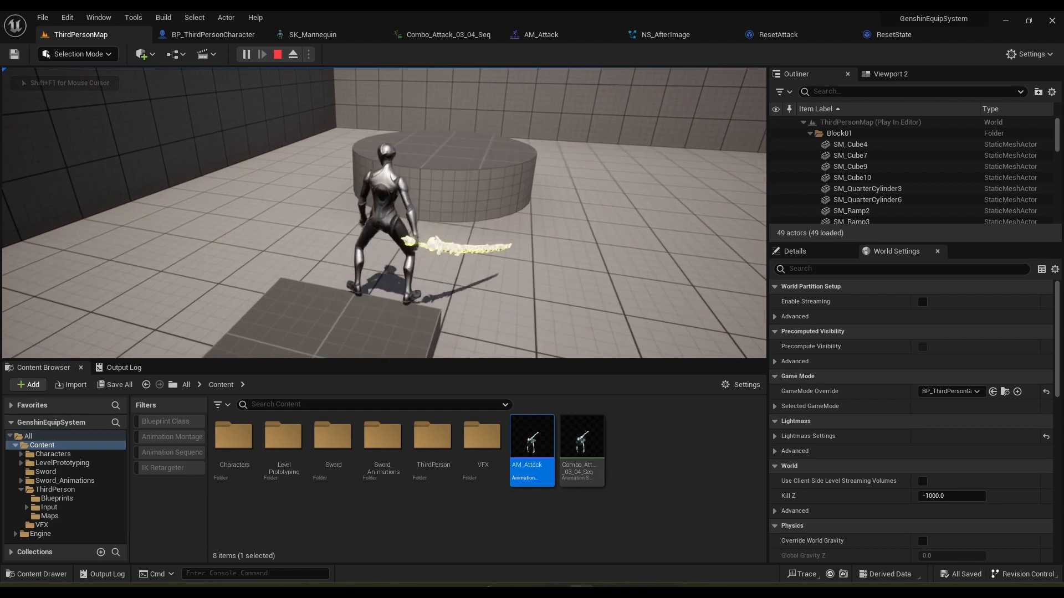
{"action": "left_click", "coordinate": [384, 213]}
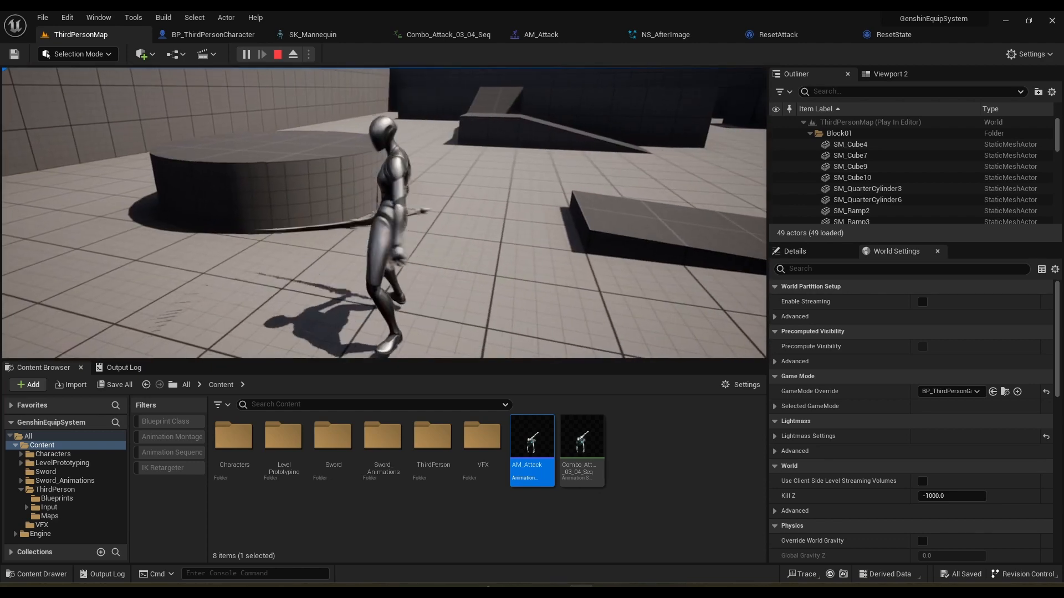
{"action": "key", "text": "d"}
{"action": "left_click", "coordinate": [384, 213]}
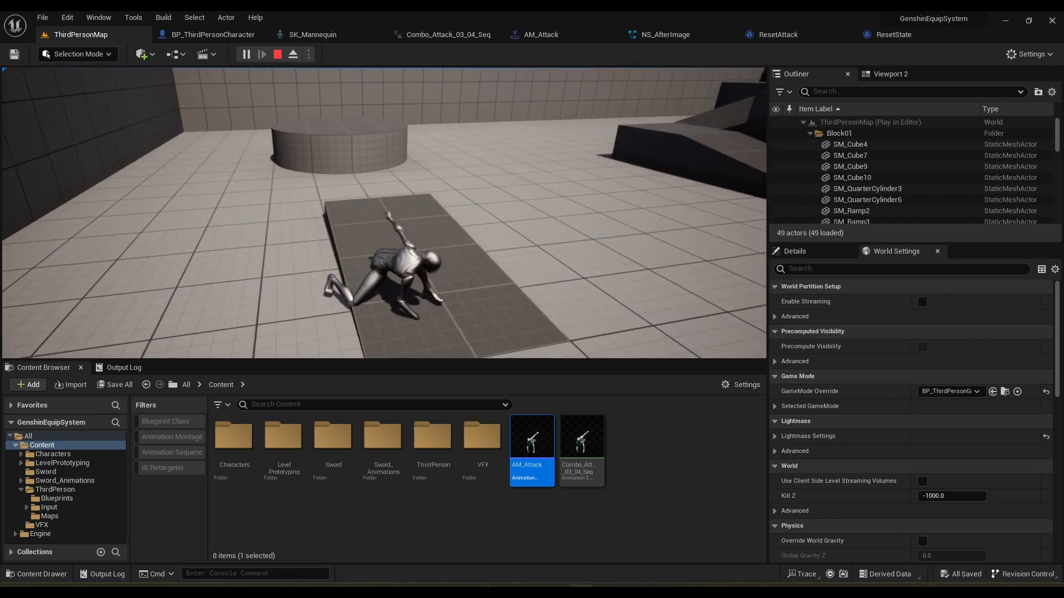
{"action": "key", "text": "w"}
{"action": "left_click", "coordinate": [384, 213]}
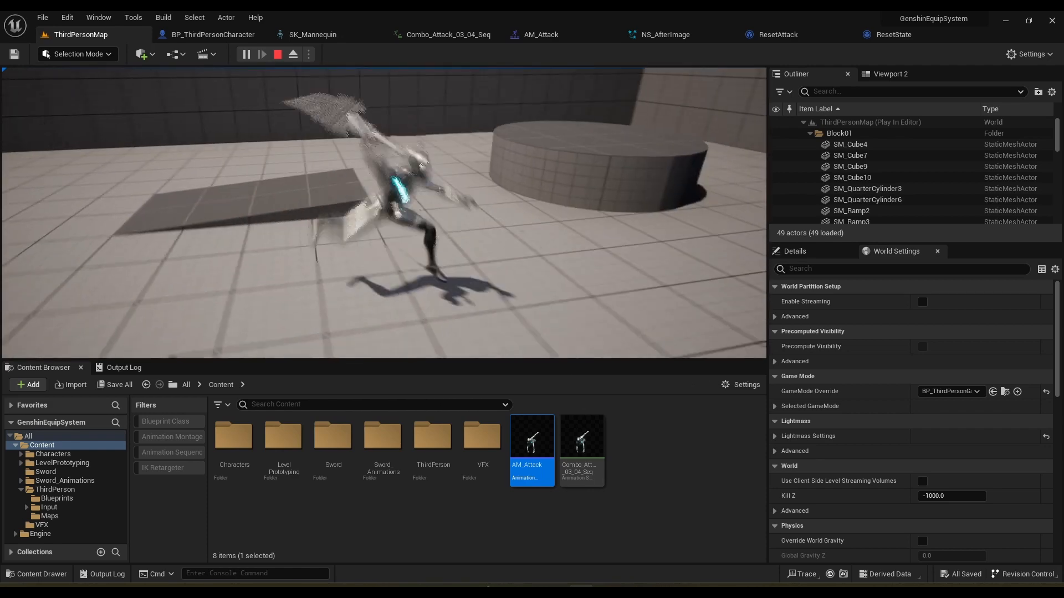
{"action": "key", "text": "a"}
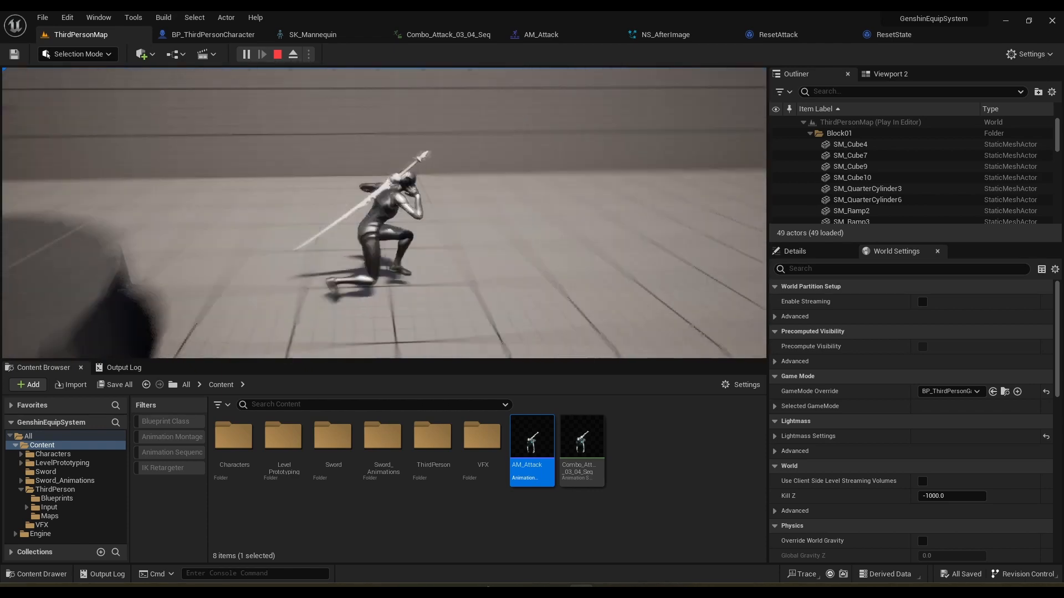
{"action": "key", "text": "w"}
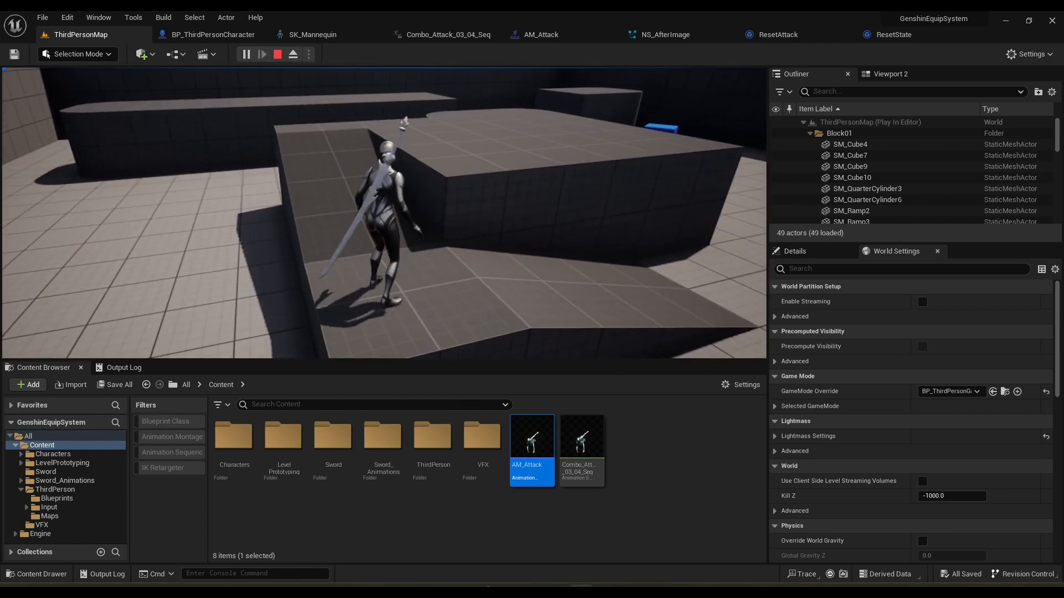